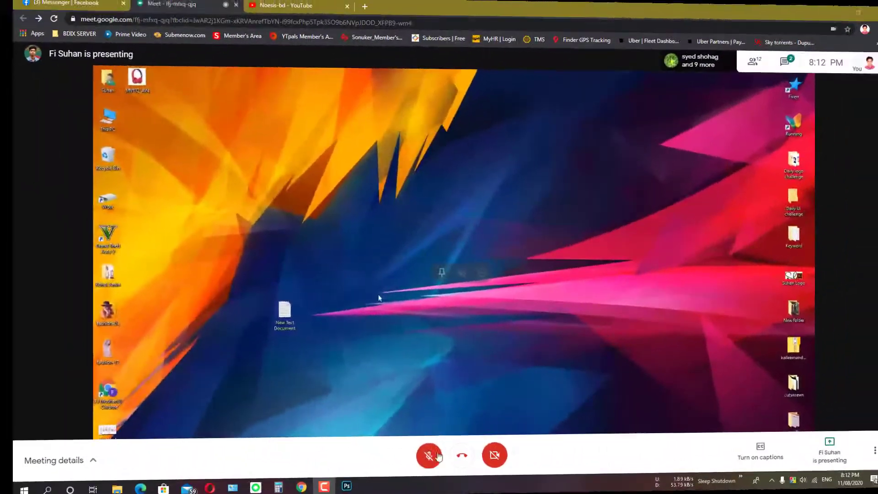
Leave the Meet microphone muted and switch the meeting view to full screen.
left_click(437, 455)
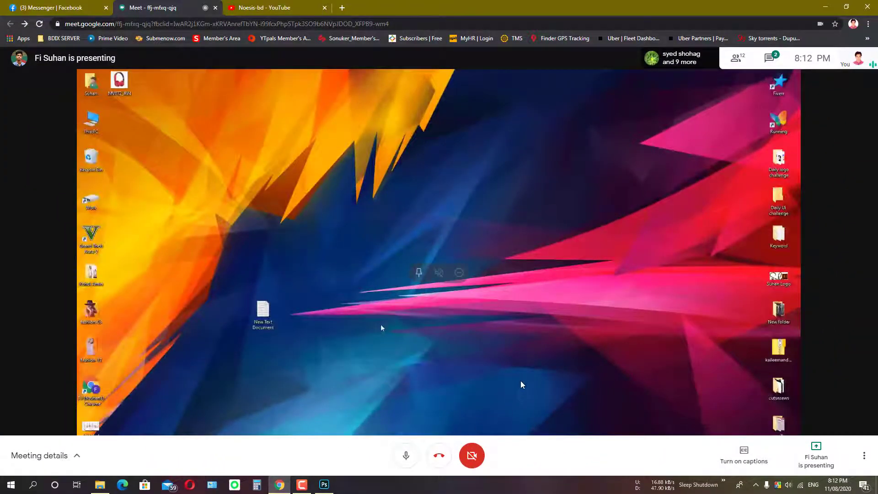
left_click(407, 456)
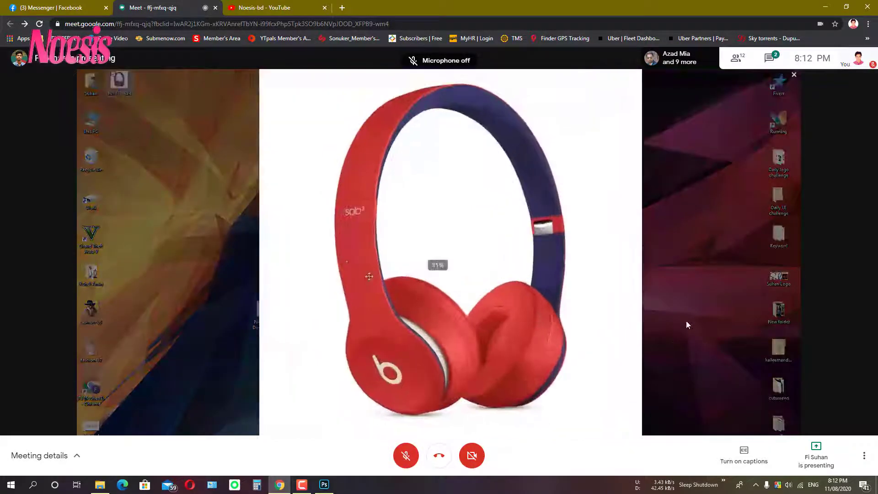
left_click(864, 456)
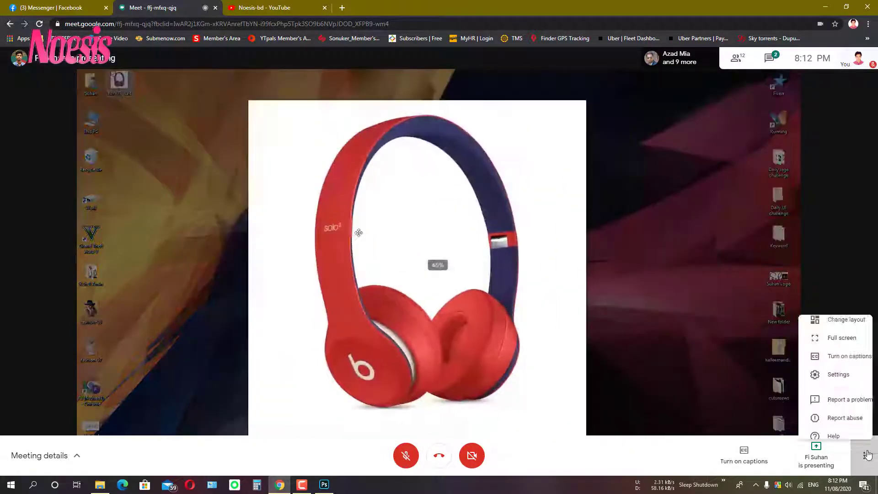
left_click(841, 313)
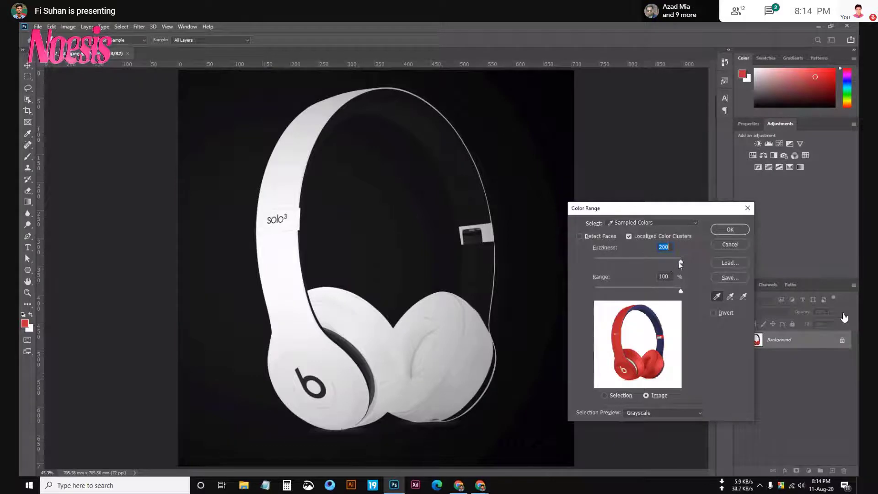
Lower Color Range fuzziness to 150 and apply the red-area selection.
left_click_drag(679, 261, 653, 256)
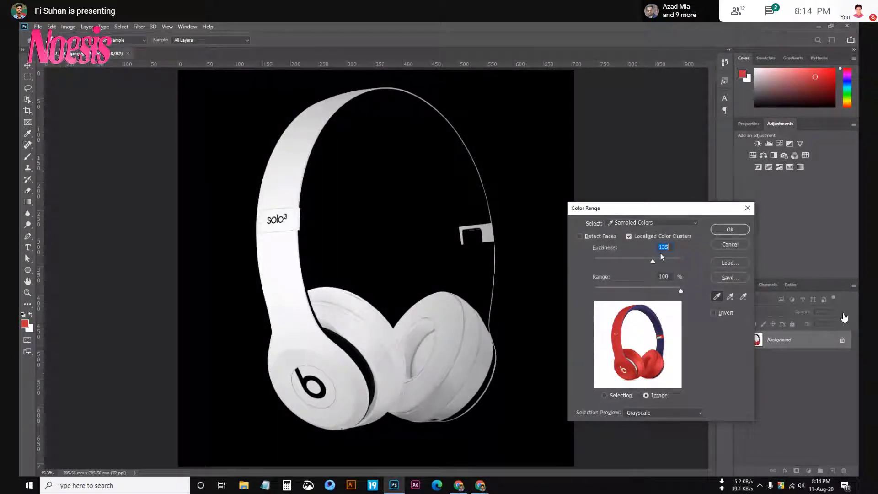
type("150")
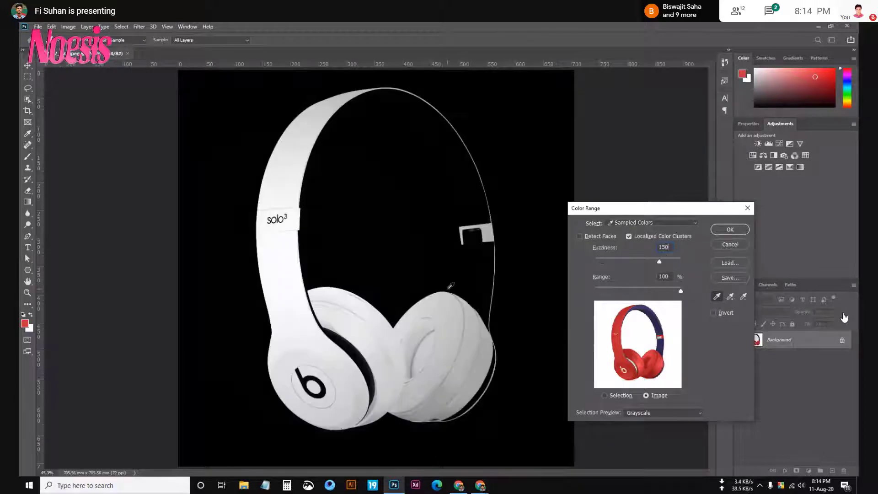
left_click(729, 230)
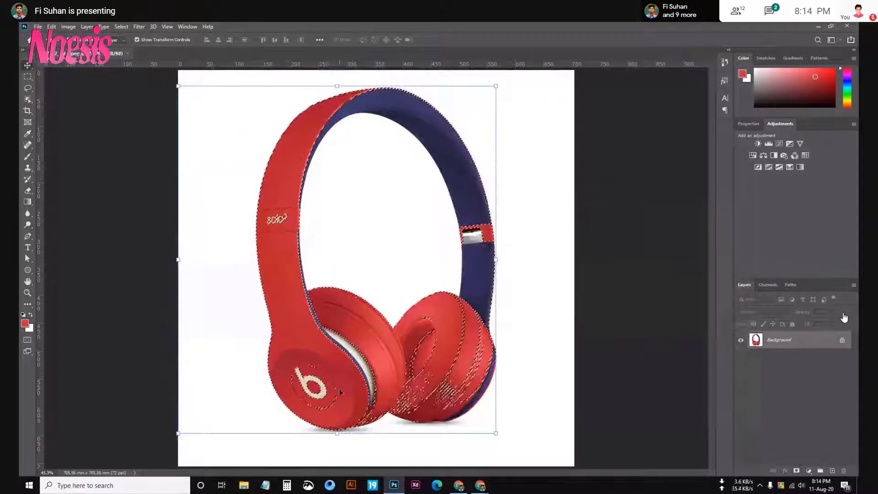
left_click(808, 471)
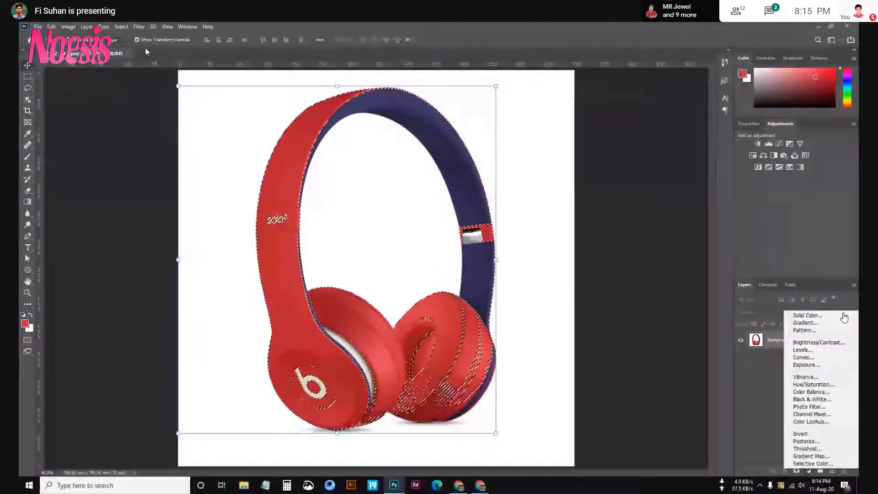
left_click(91, 28)
left_click(86, 26)
mouse_move(113, 142)
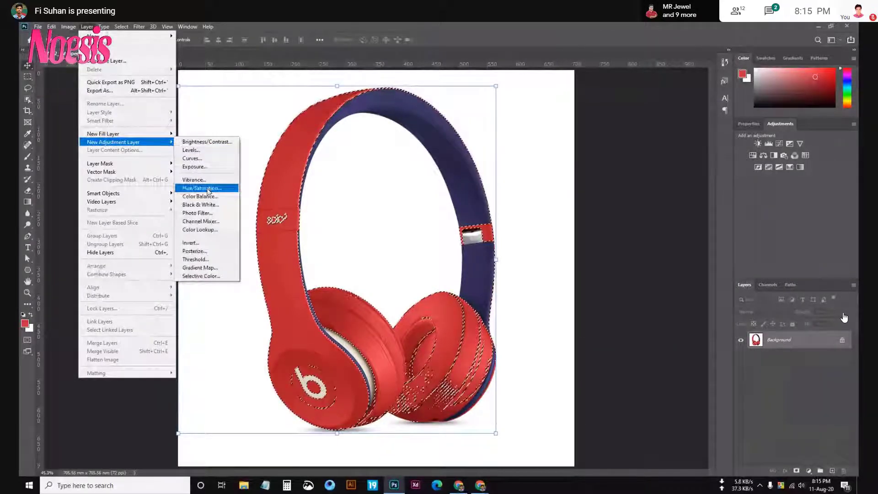
left_click(481, 271)
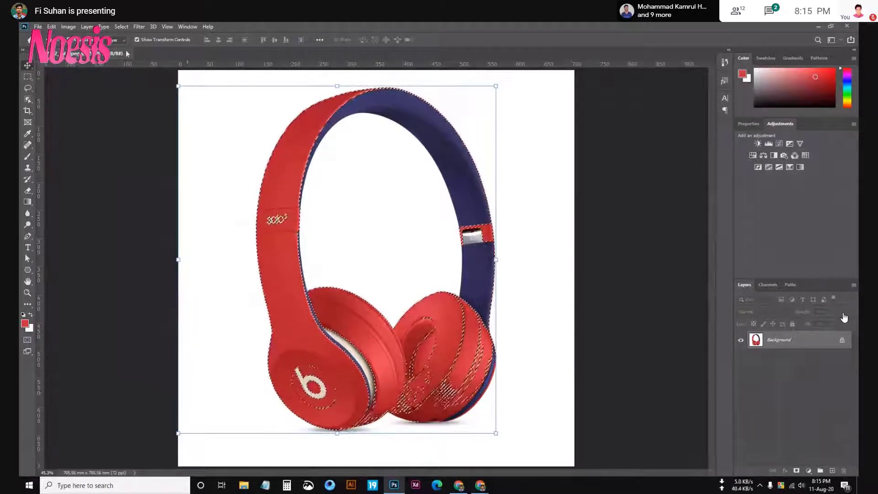
left_click(66, 27)
mouse_move(103, 49)
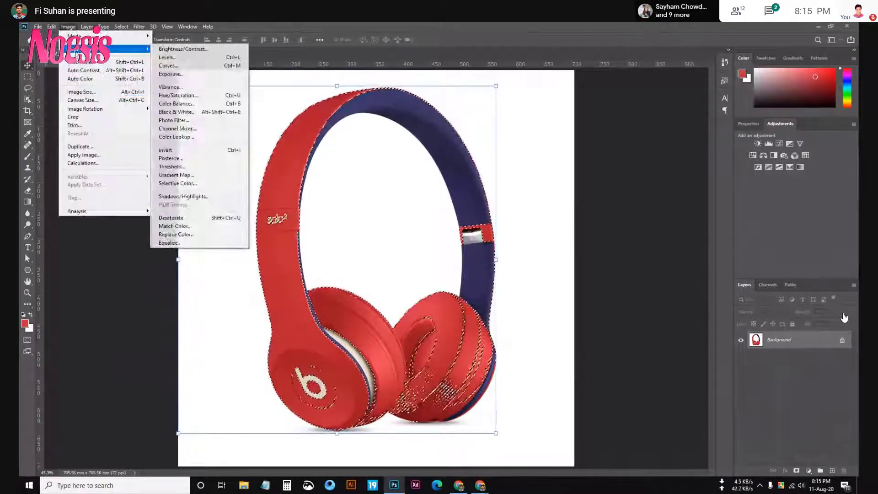
left_click(179, 95)
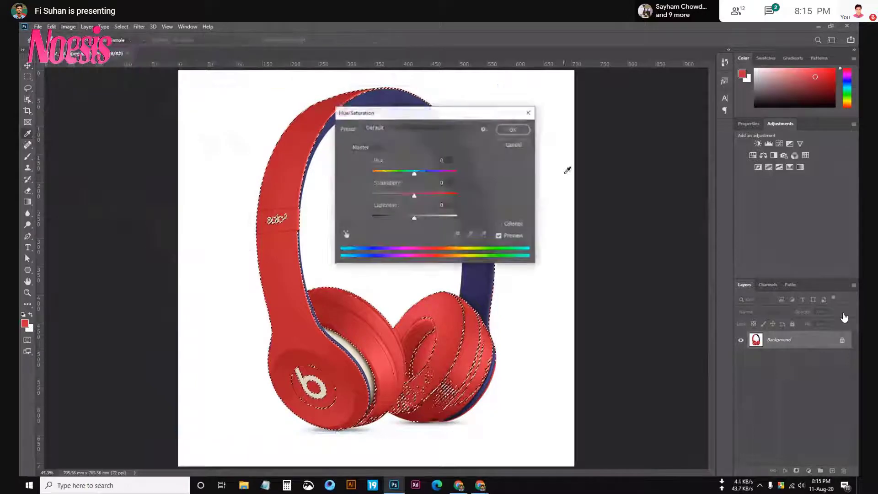
left_click_drag(413, 173, 448, 175)
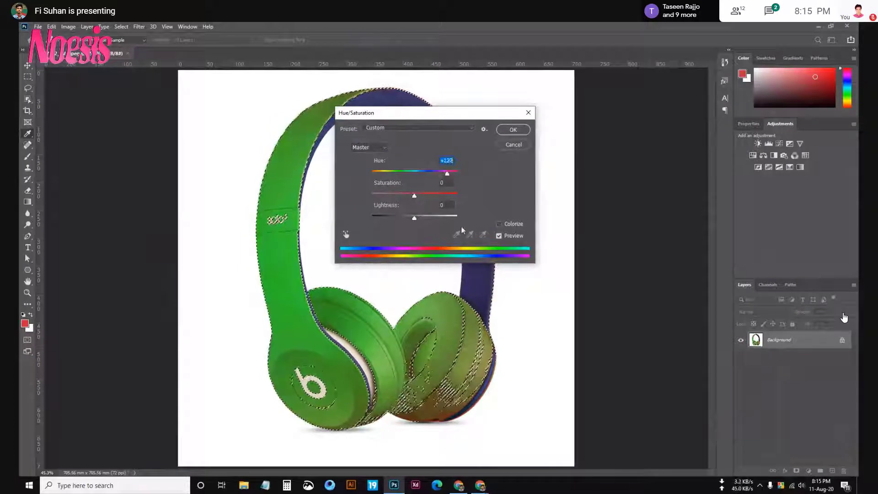
left_click(499, 224)
left_click_drag(455, 175, 444, 174)
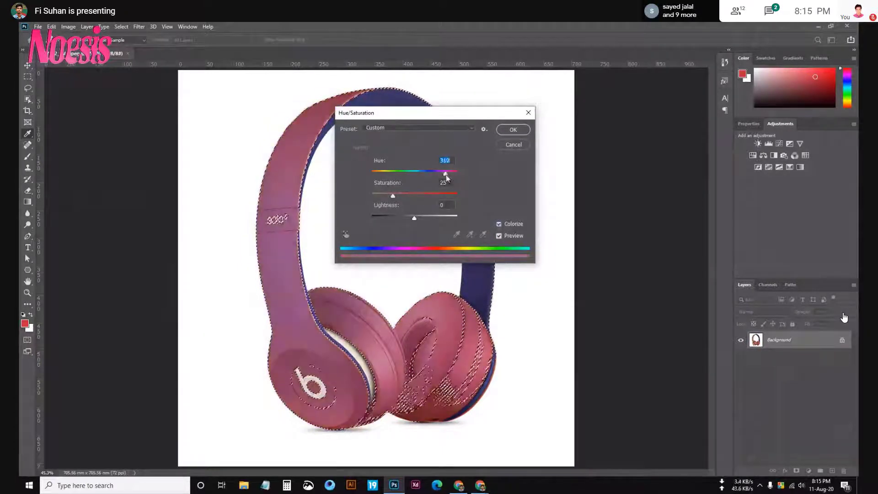
left_click_drag(392, 196, 439, 196)
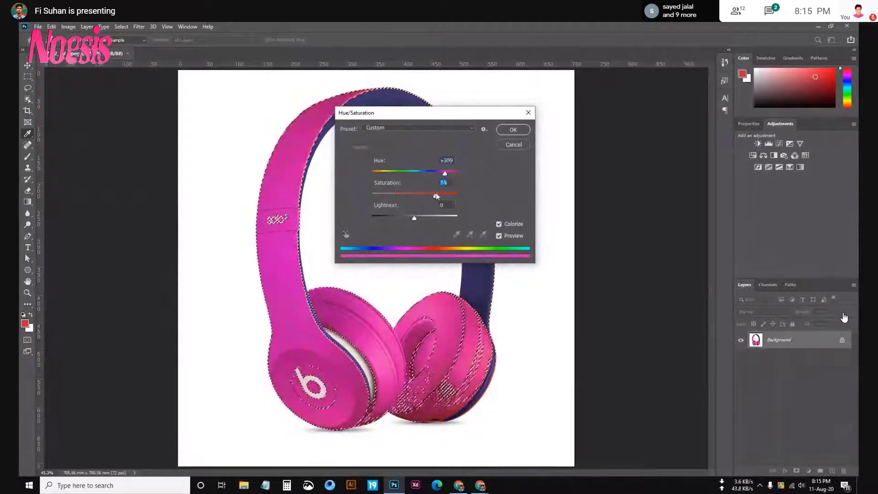
left_click(514, 129)
key("ctrl+d")
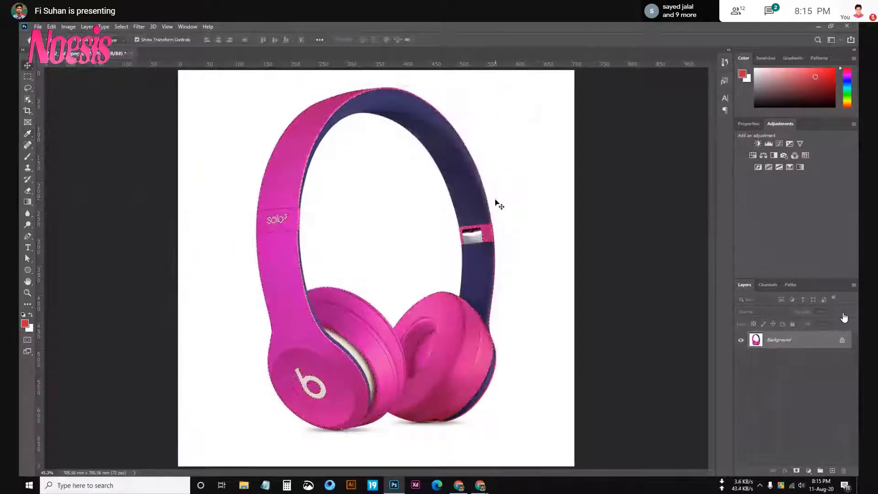
scroll(399, 342, "up", 3)
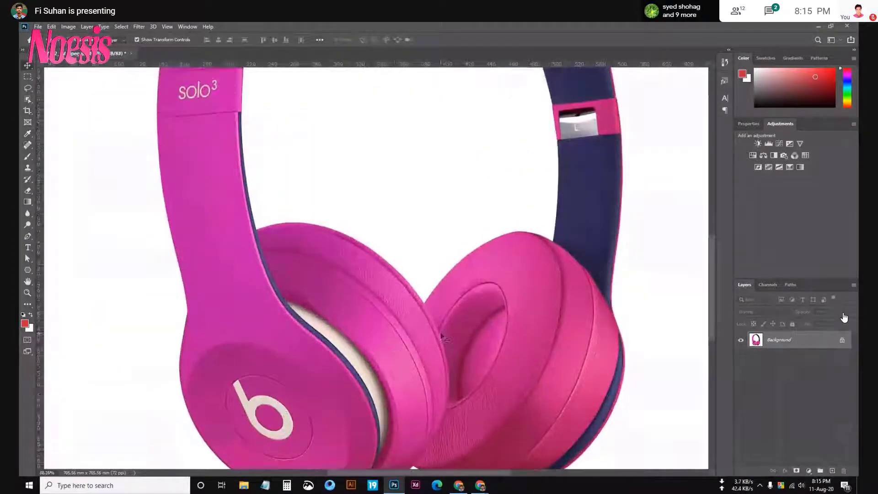
key("ctrl+0")
key("ctrl+z")
key("ctrl+z")
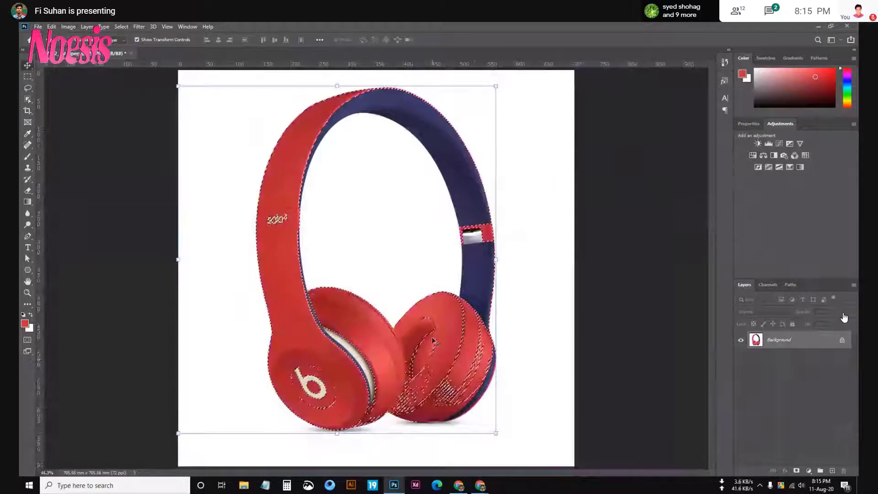
Add a Hue/Saturation adjustment layer from the Layers panel's adjustment-layer button.
left_click(93, 29)
mouse_move(114, 142)
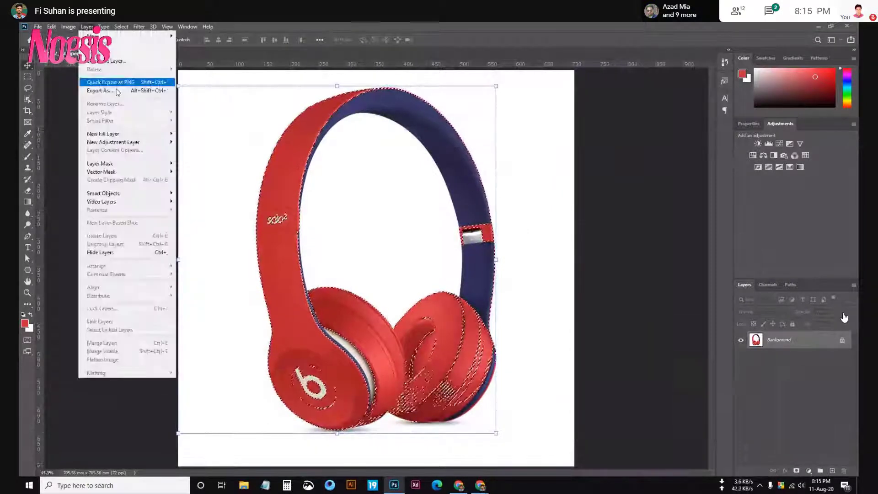
left_click(242, 80)
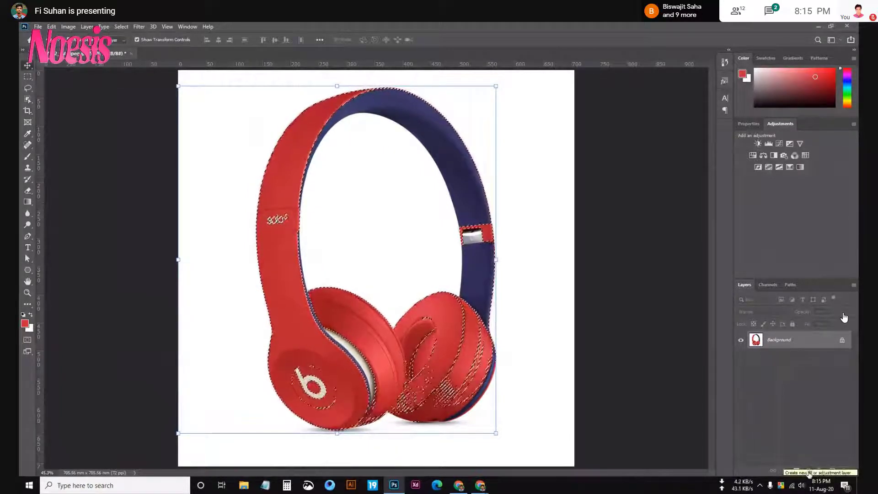
left_click(808, 472)
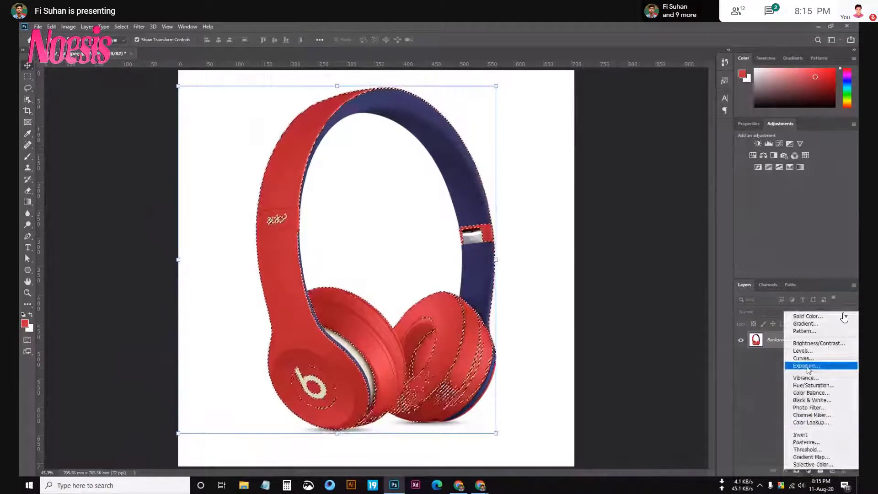
left_click(813, 385)
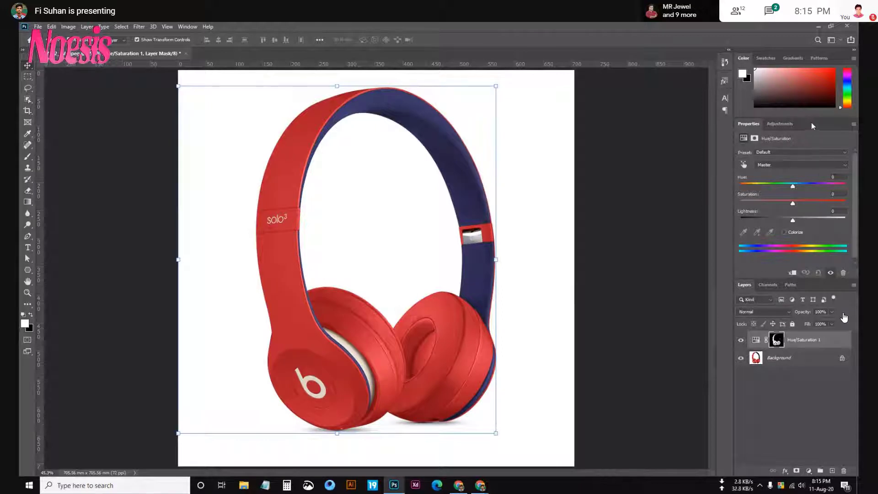
Float the Hue/Saturation properties, enable Colorize, and shift the hue toward pink.
mouse_move(811, 122)
left_mouse_down()
mouse_move(721, 147)
mouse_move(725, 126)
left_mouse_up()
left_click(724, 128)
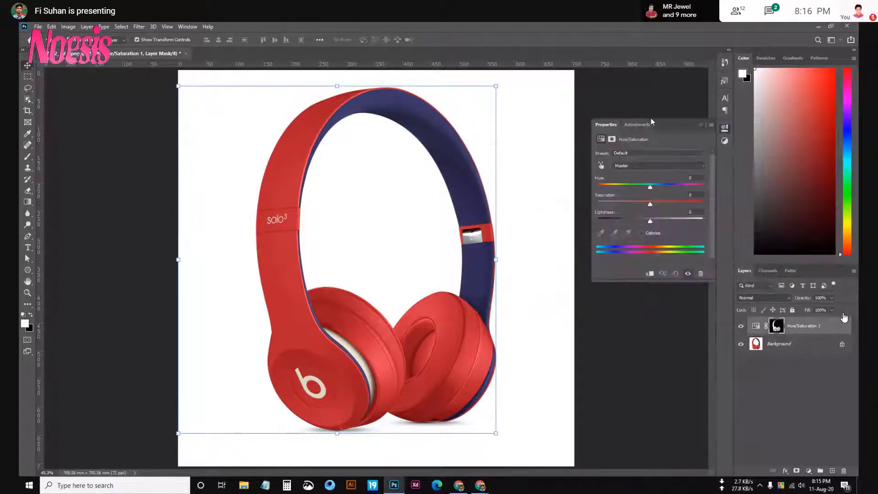
left_click(649, 233)
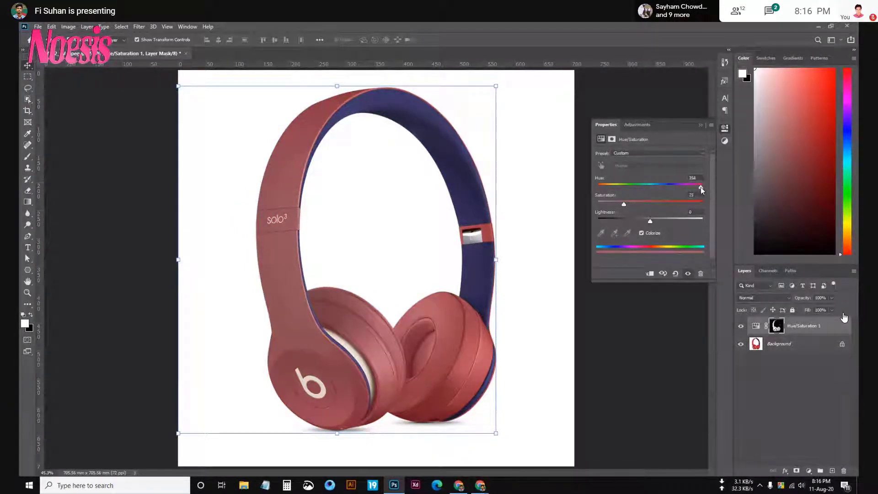
left_click_drag(701, 188, 690, 188)
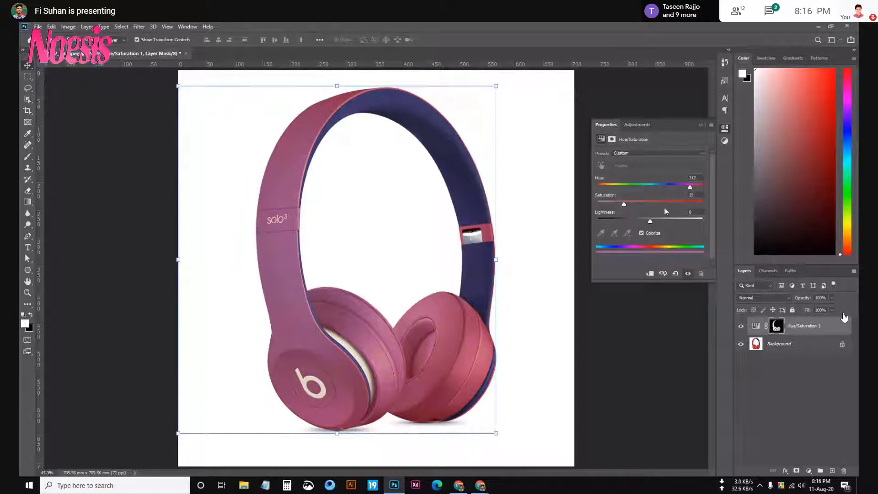
scroll(301, 350, "up", 3)
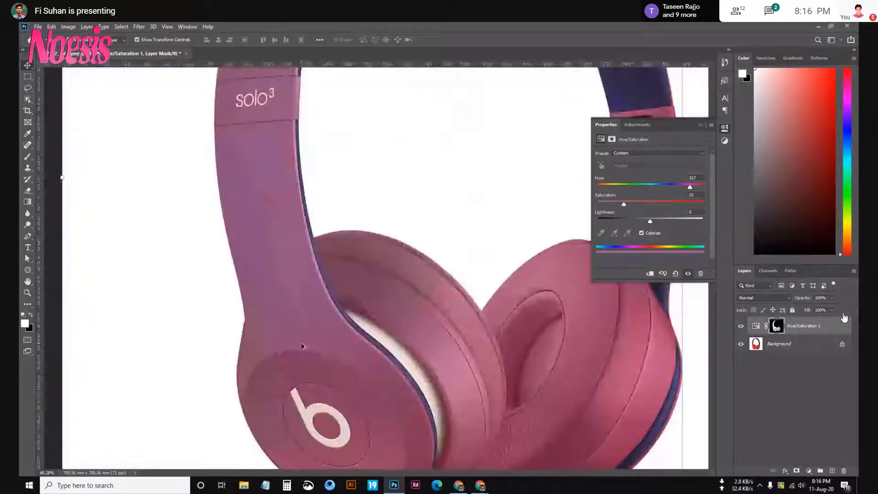
scroll(320, 346, "up", 2)
scroll(352, 341, "down", 5)
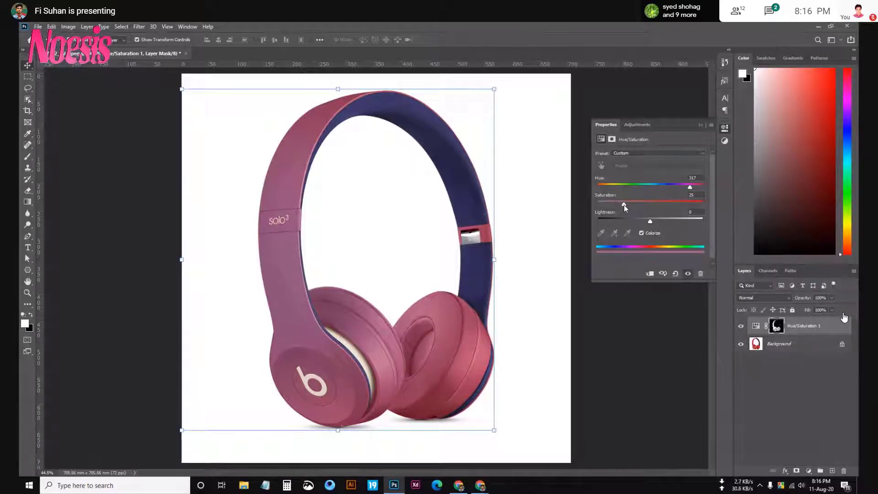
Boost the pink tint's saturation and reset Lightness to 0.
mouse_move(624, 205)
left_mouse_down()
mouse_move(723, 199)
mouse_move(671, 201)
left_mouse_up()
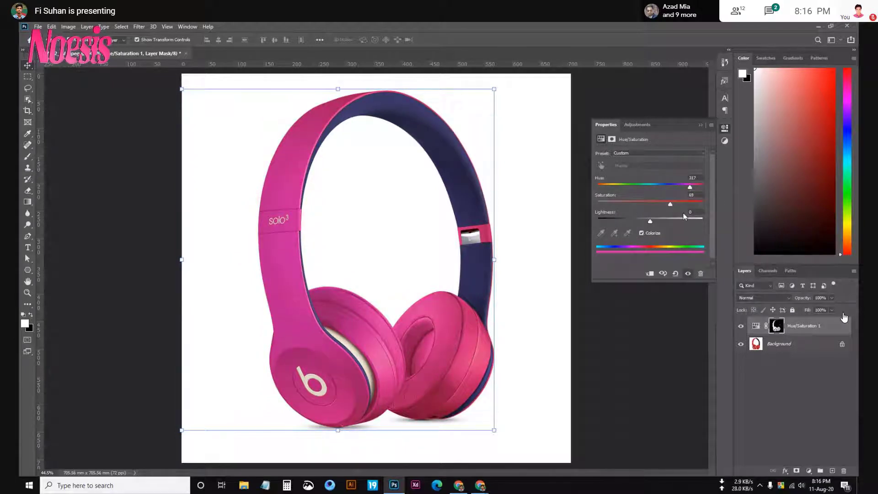
left_click(655, 221)
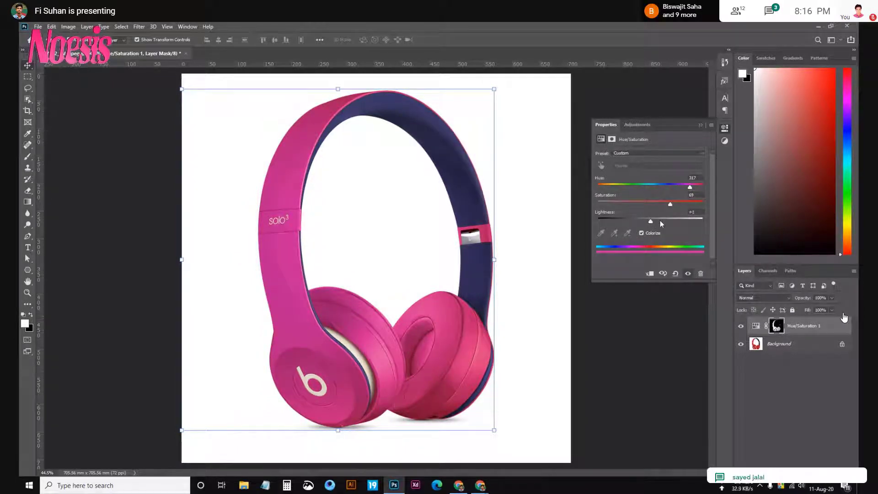
left_click_drag(660, 220, 666, 221)
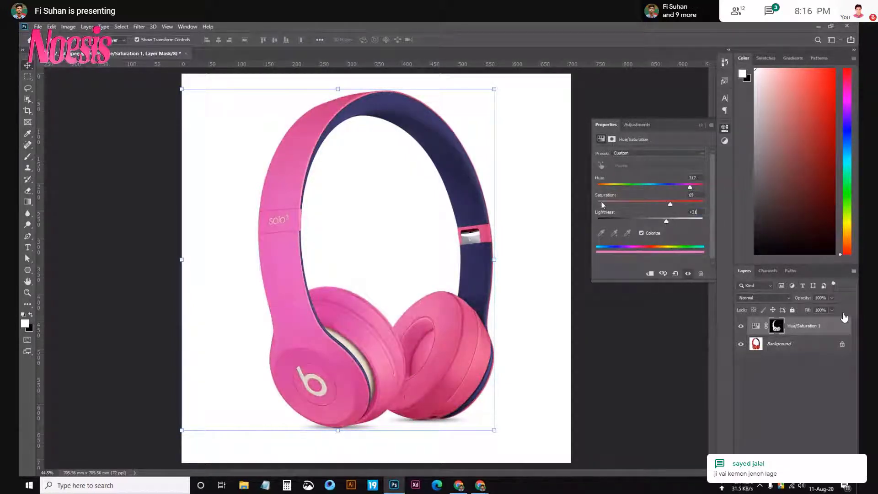
double_click(694, 212)
type("0")
key("Return")
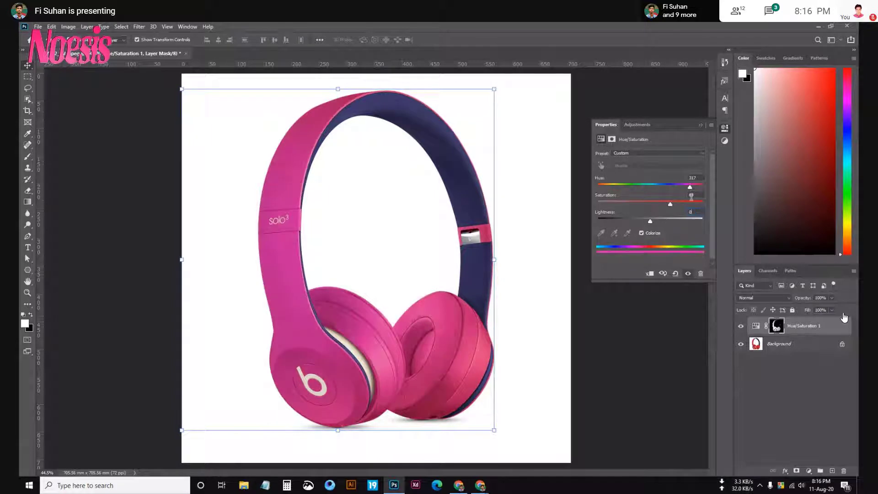
Set Saturation to about 70 and Hue to about 302, then pick magenta as foreground.
left_click(691, 195)
left_click(679, 204)
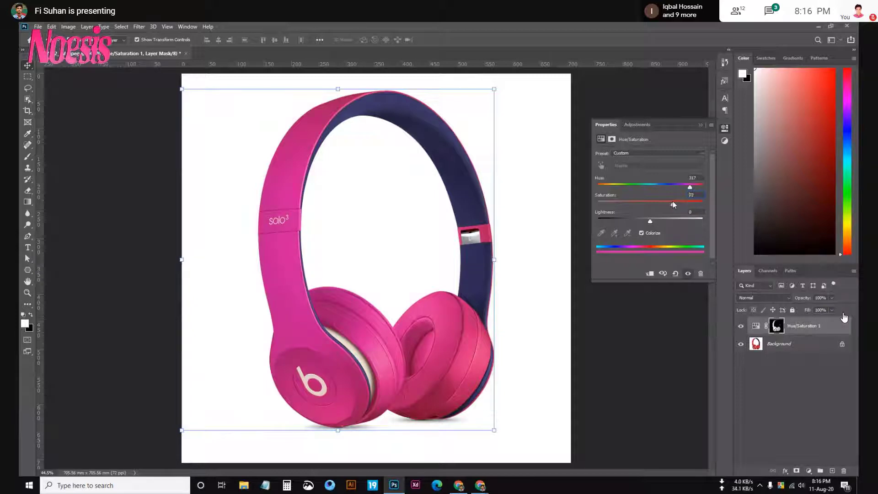
left_click_drag(673, 202, 661, 204)
left_click_drag(693, 185, 687, 187)
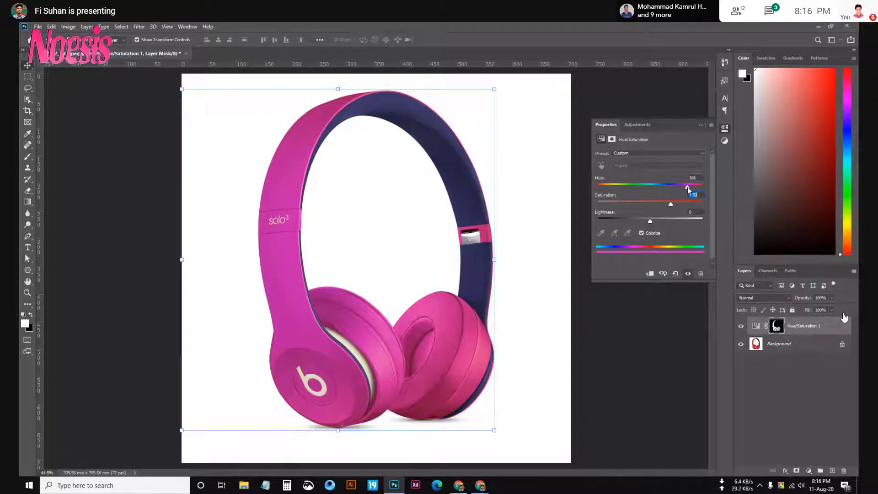
left_click(700, 125)
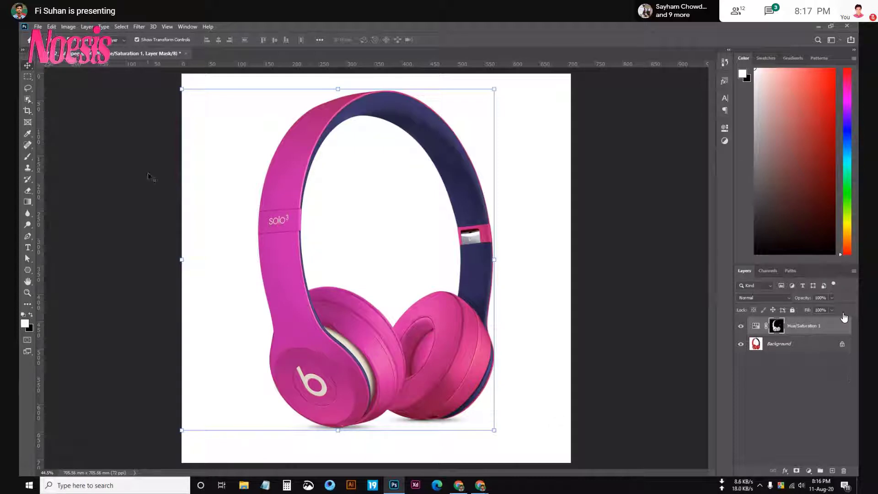
left_click(846, 101)
Try a bright magenta foreground colour (ff00f6), then cancel the Color Picker.
left_click(836, 75)
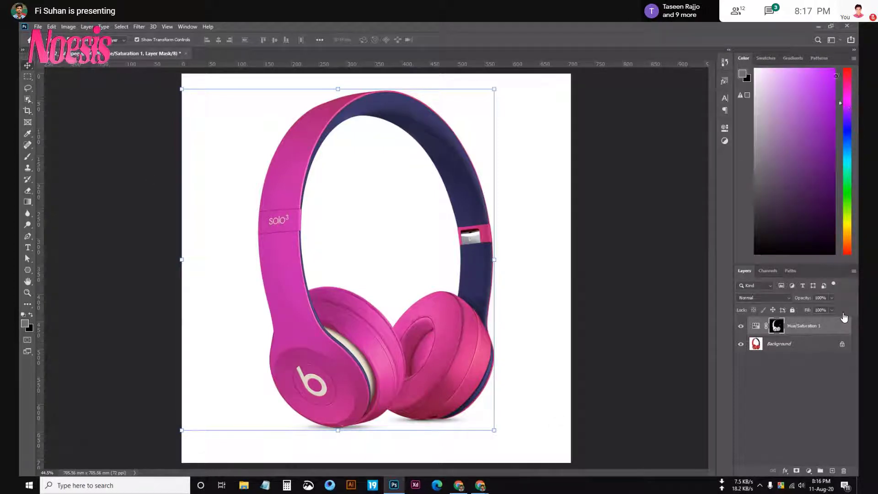
left_click_drag(848, 107, 849, 100)
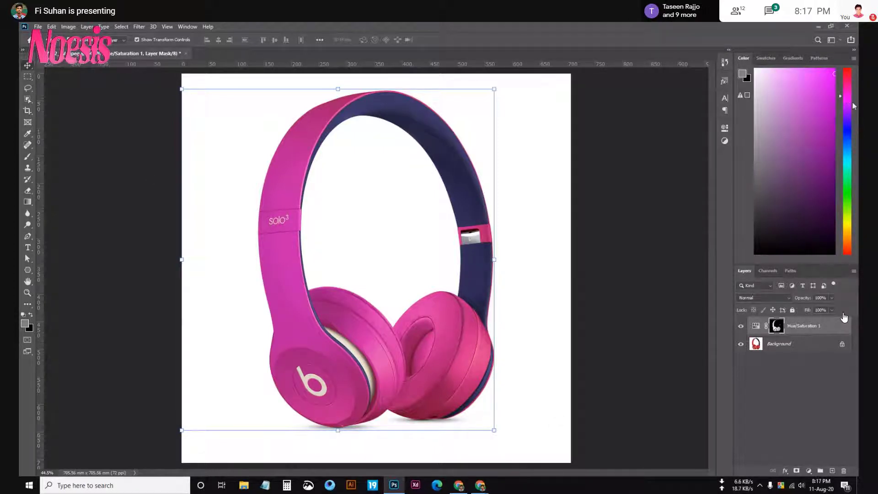
left_click(25, 324)
left_click(595, 180)
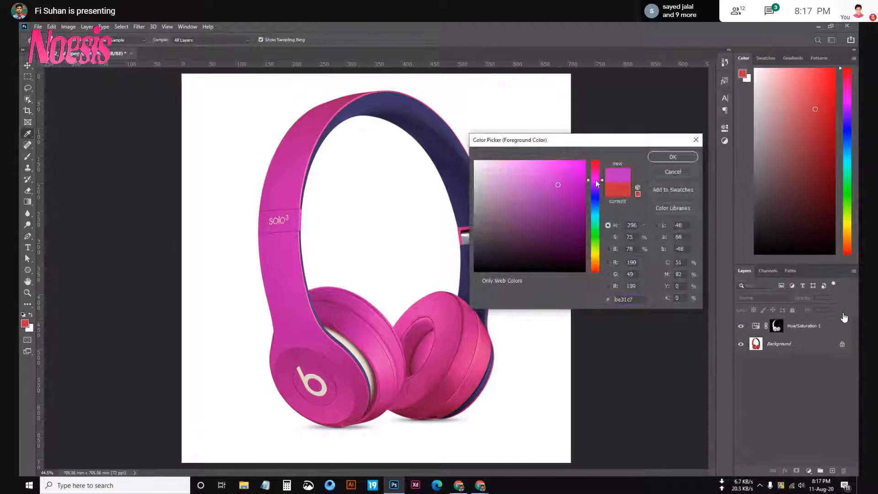
left_click(584, 161)
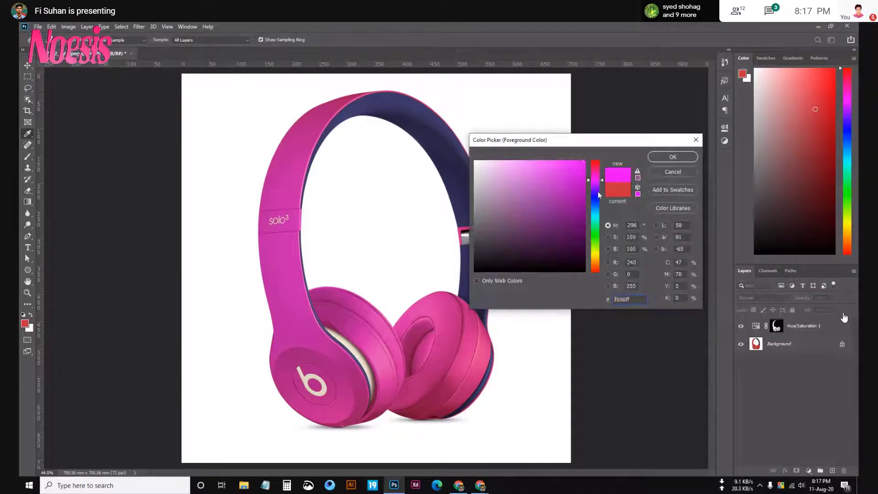
left_click_drag(595, 185, 595, 182)
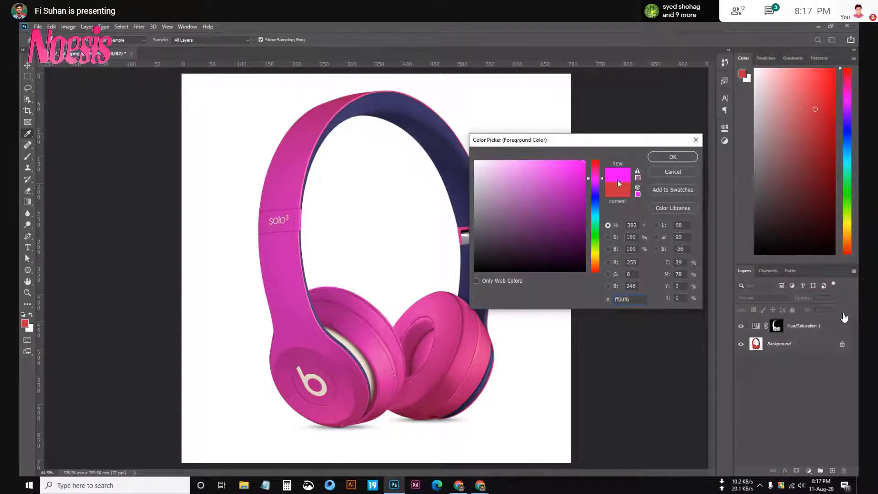
double_click(624, 299)
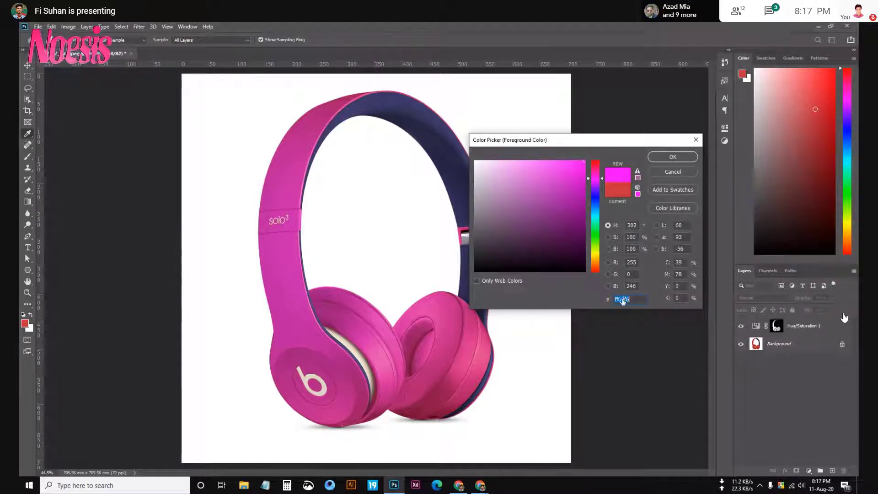
left_click(673, 172)
Add and delete an empty layer, then select the Background layer for drawing rectangles.
key("ctrl+shift+alt+n")
key("v")
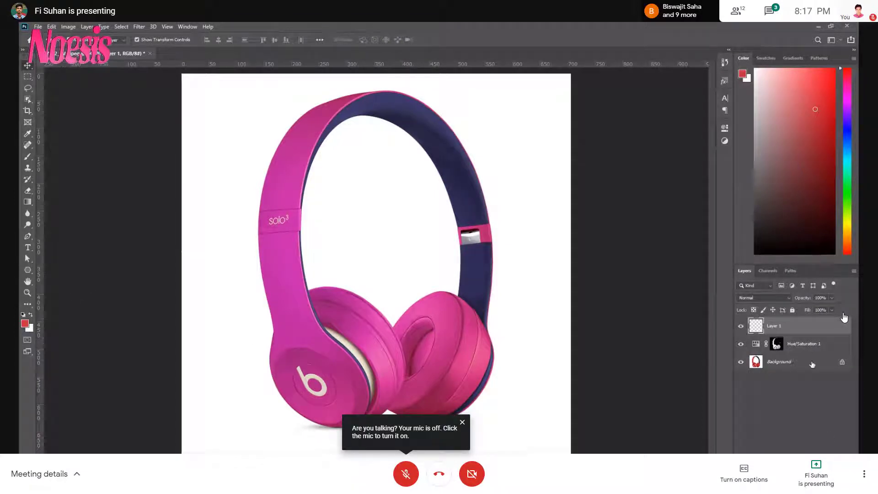
key("Delete")
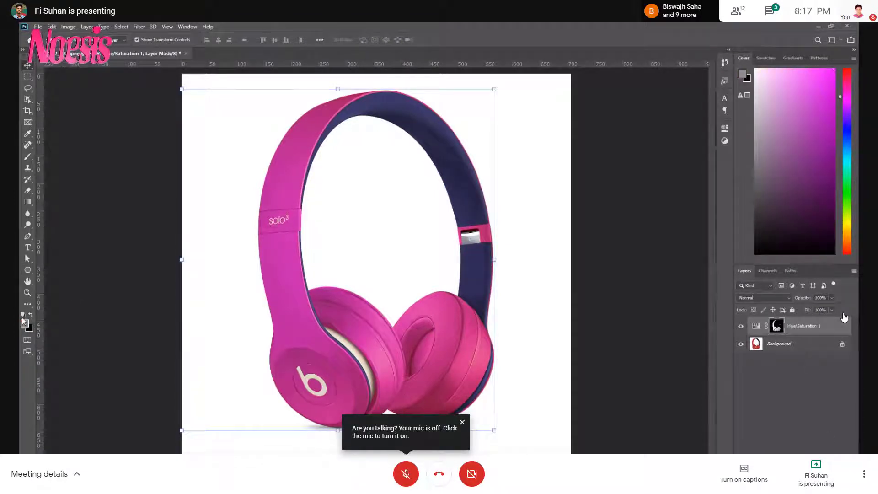
key("i")
left_click(24, 323)
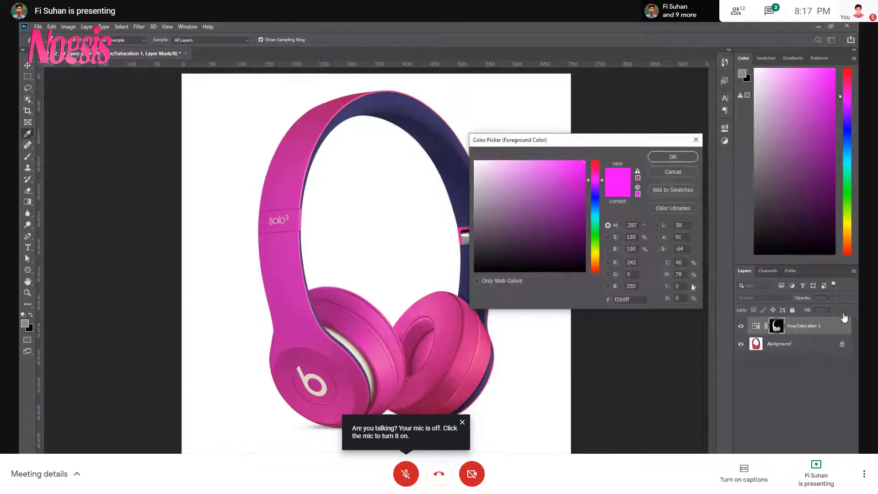
left_click(668, 172)
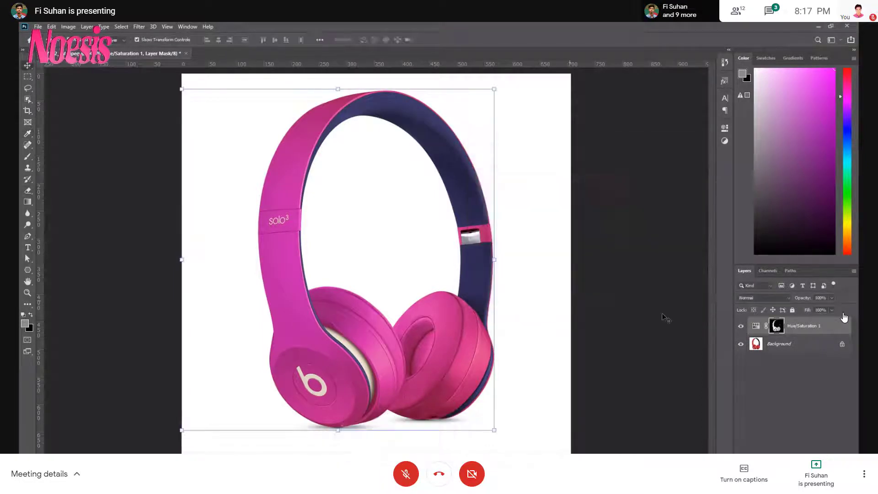
left_click(778, 344)
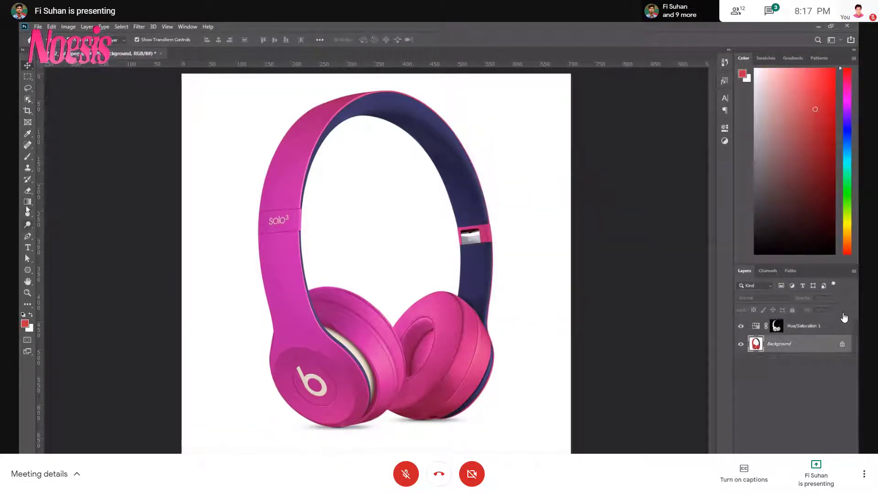
left_click(28, 271)
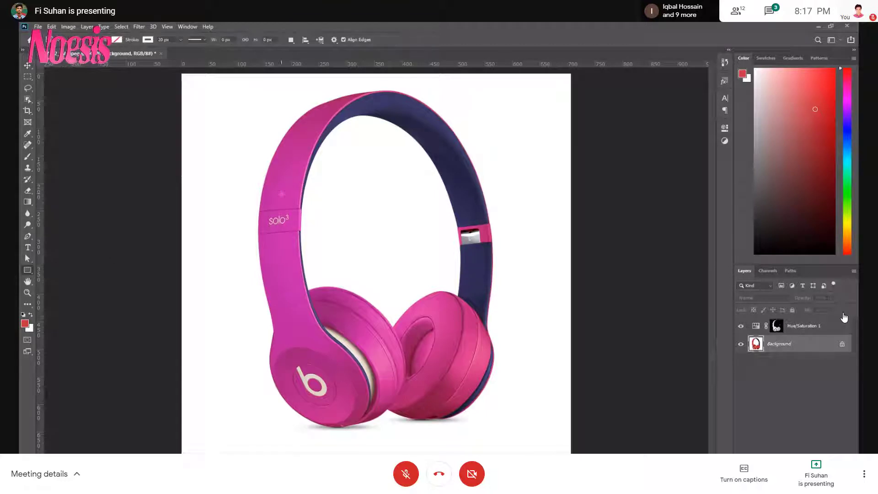
Draw a rectangle over the solo label with ff00f6 magenta fill and no stroke.
mouse_move(281, 187)
left_mouse_down()
mouse_move(368, 266)
mouse_move(350, 262)
left_mouse_up()
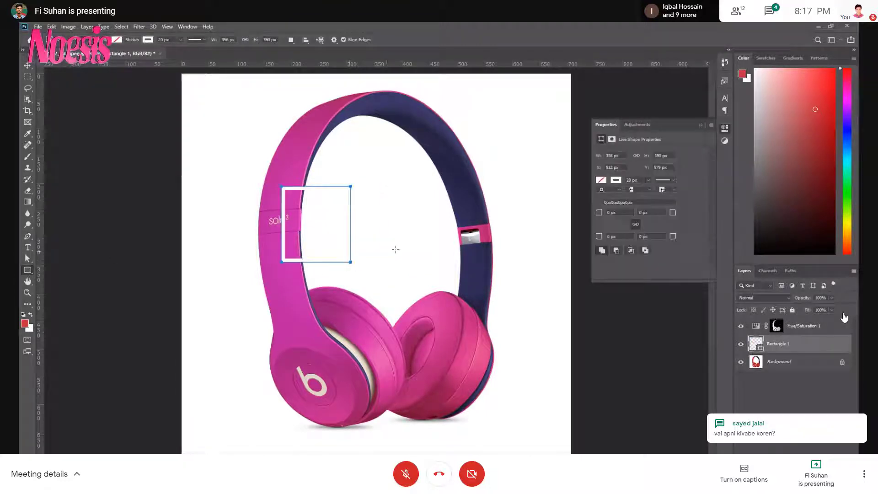
left_click(701, 125)
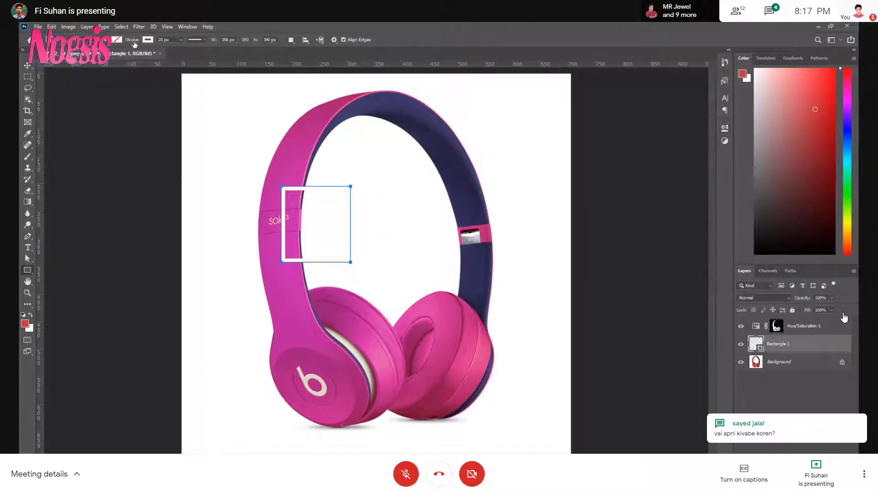
left_click(118, 40)
left_click(62, 86)
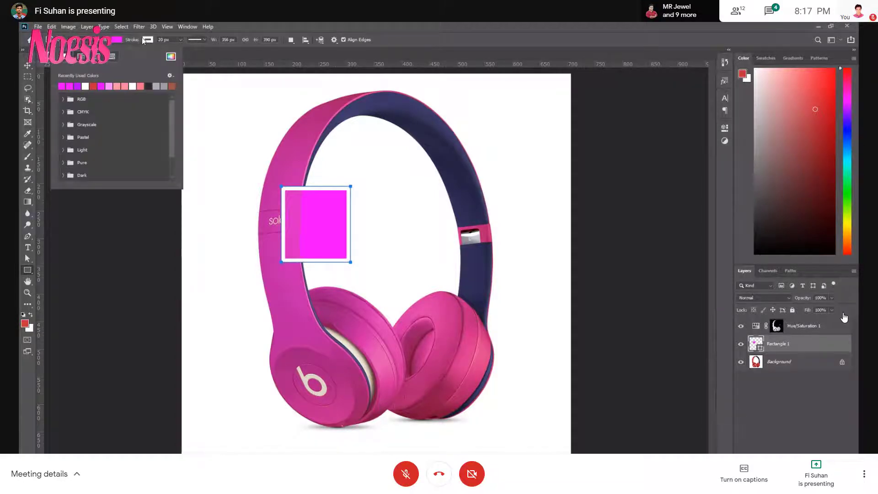
left_click(98, 56)
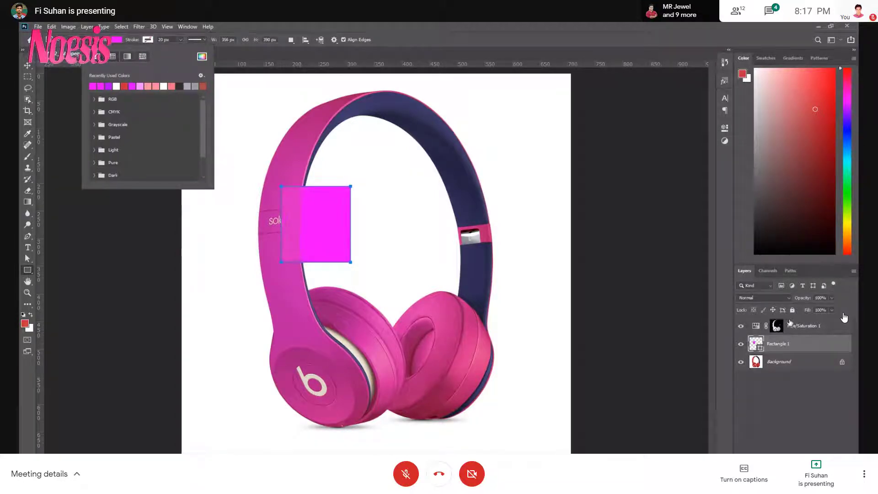
double_click(758, 348)
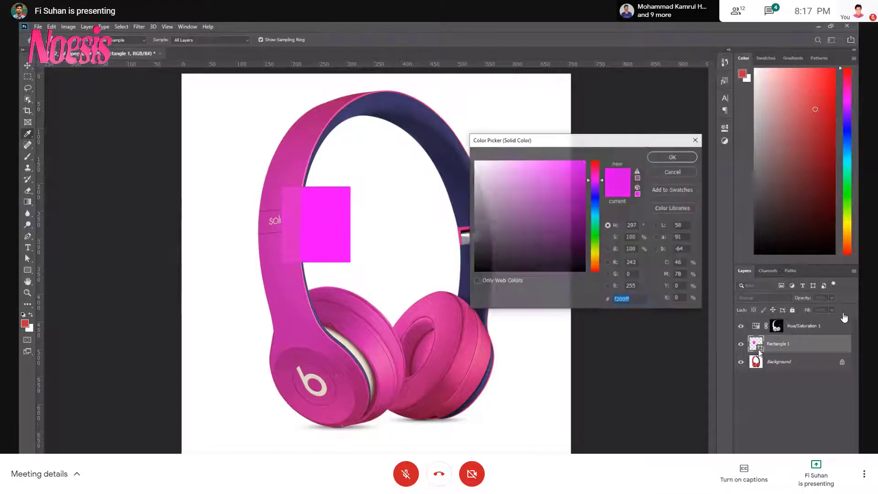
type("ff00f6")
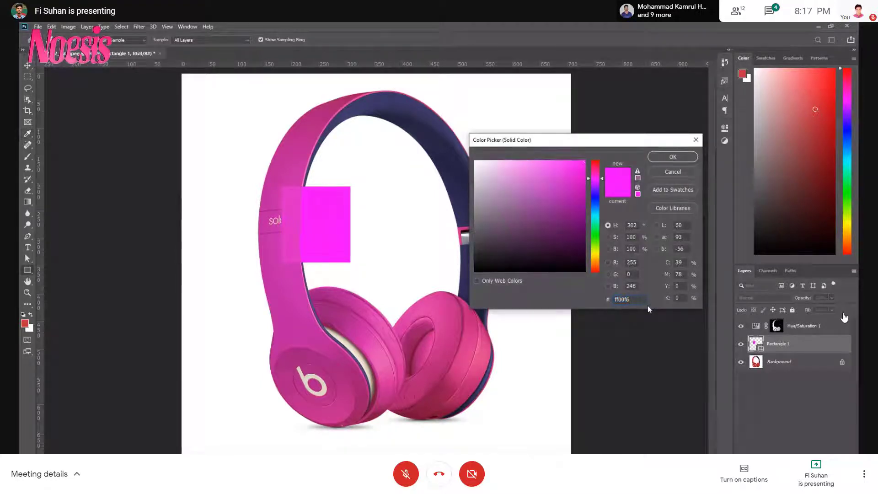
key("Return")
Select Rectangle 1 and stack it above the Hue/Saturation adjustment layer.
key("v")
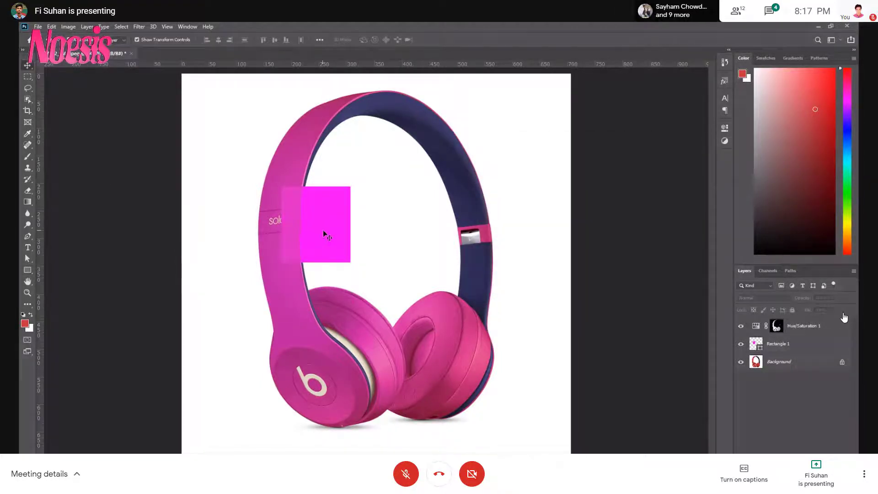
left_click_drag(324, 230, 295, 164)
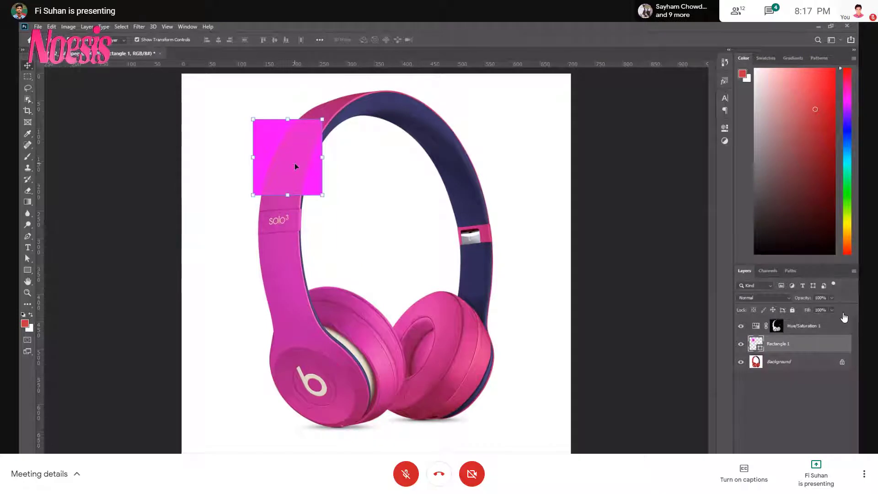
left_click_drag(294, 166, 297, 168)
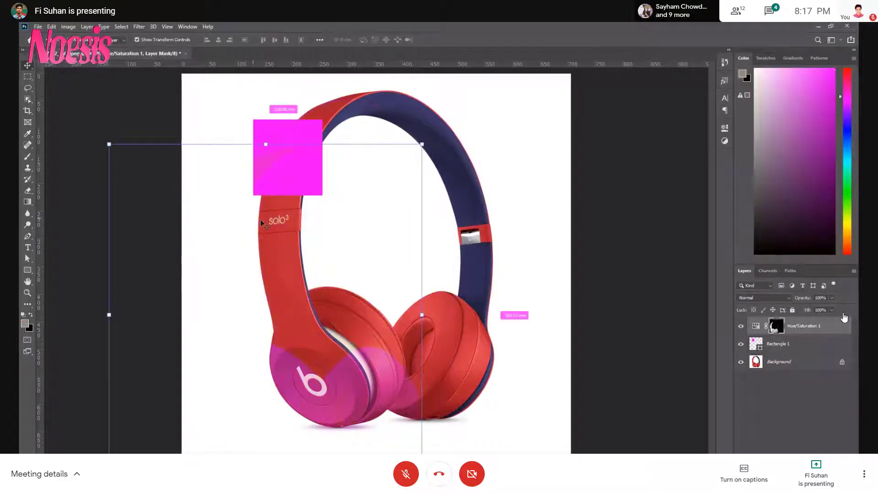
left_click(785, 331)
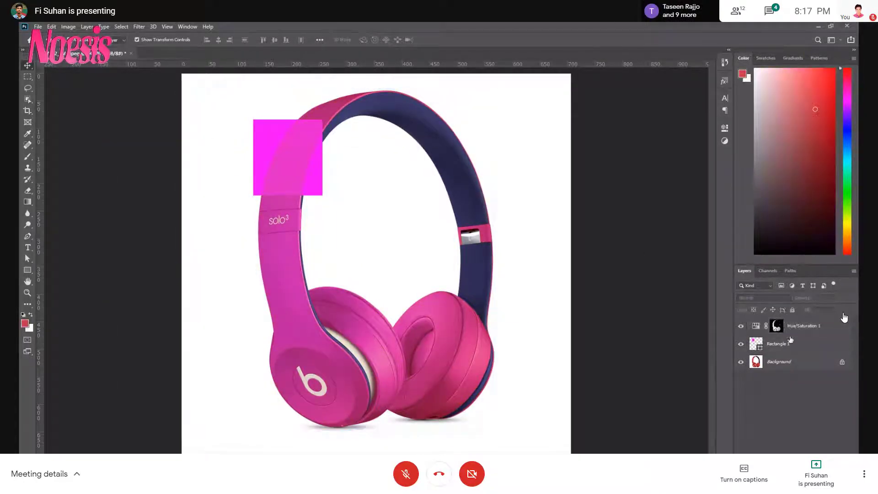
left_click(772, 343)
left_click_drag(750, 332, 752, 321)
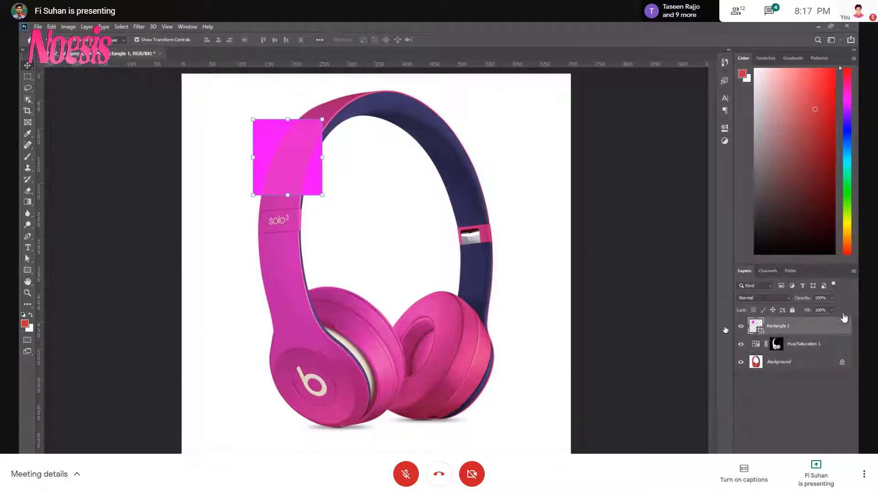
Reposition the magenta rectangle beside the headband's solo label and zoom out to see the canvas.
left_click_drag(285, 158, 349, 214)
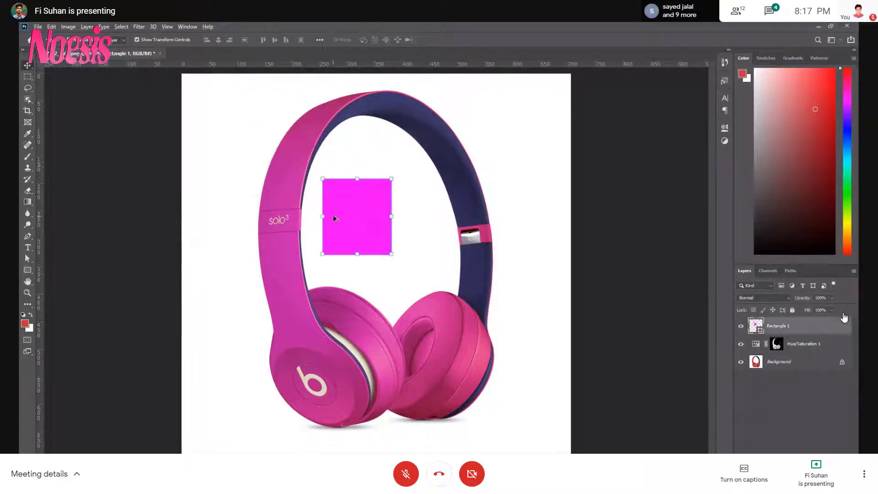
scroll(339, 212, "up", 2)
scroll(374, 214, "down", 2)
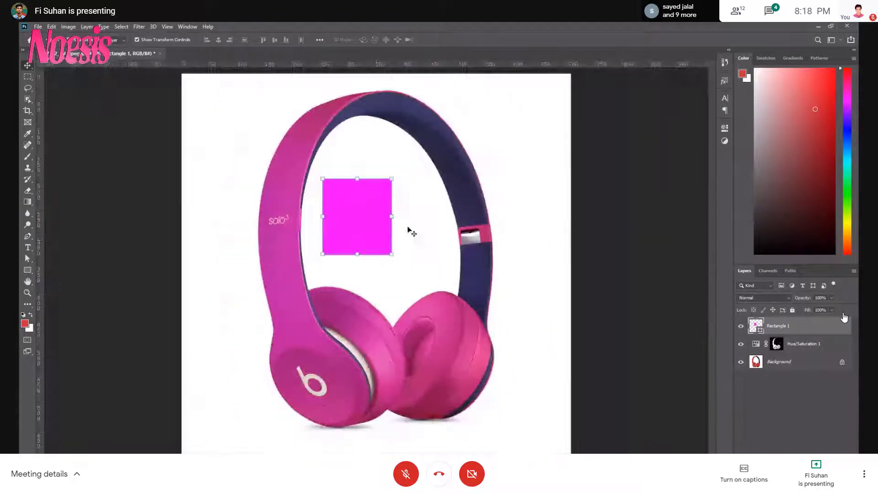
mouse_move(368, 219)
left_mouse_down()
mouse_move(388, 239)
mouse_move(301, 227)
mouse_move(174, 230)
left_mouse_up()
scroll(362, 238, "up", 1)
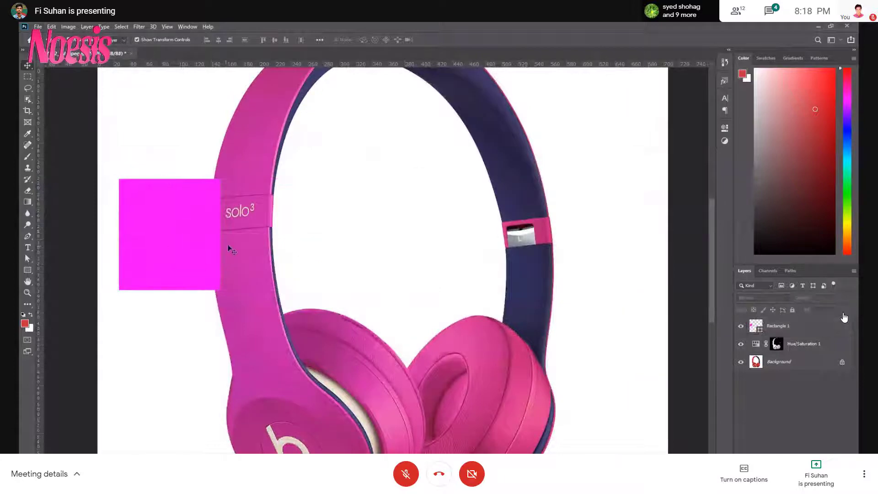
key("ctrl+minus")
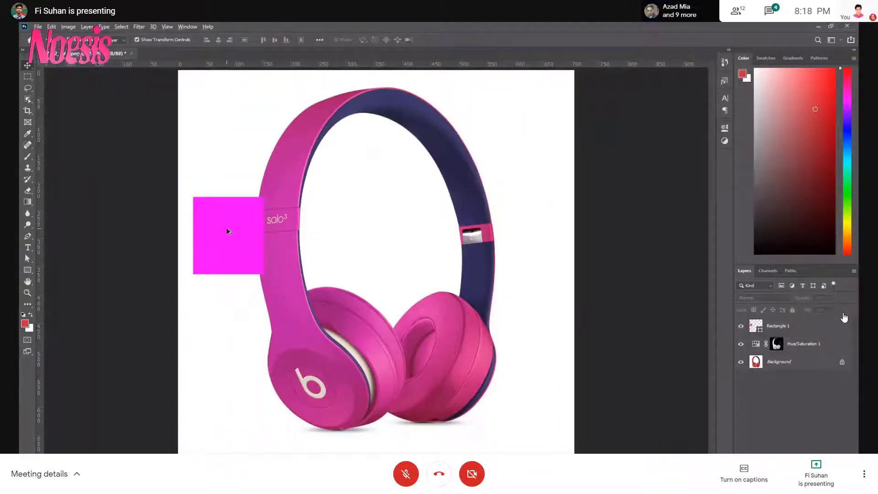
scroll(227, 231, "up", 1)
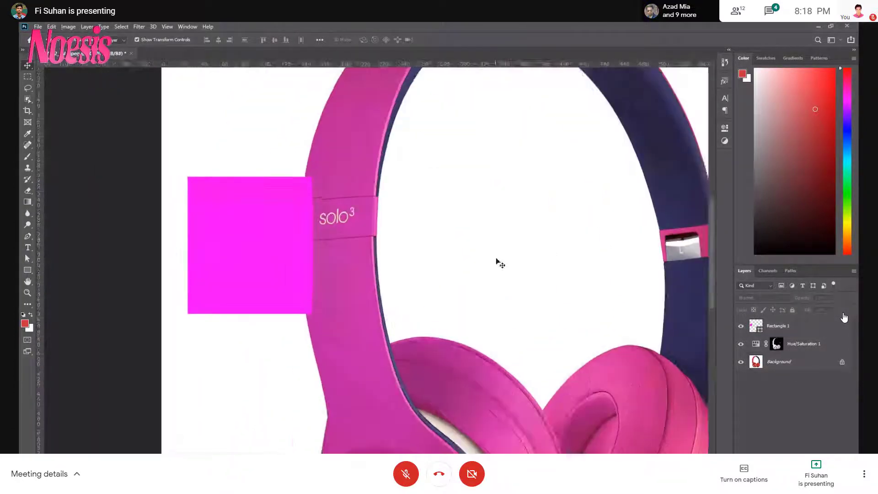
scroll(495, 260, "up", 1)
scroll(495, 261, "down", 2)
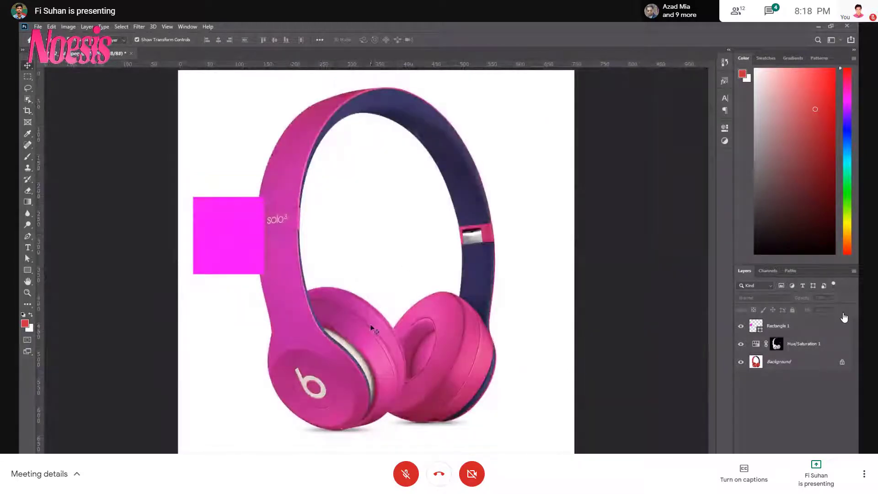
Hide Hue/Saturation 1 to show red headphones and return the magenta square beside the solo3 label.
left_click_drag(242, 252, 605, 246)
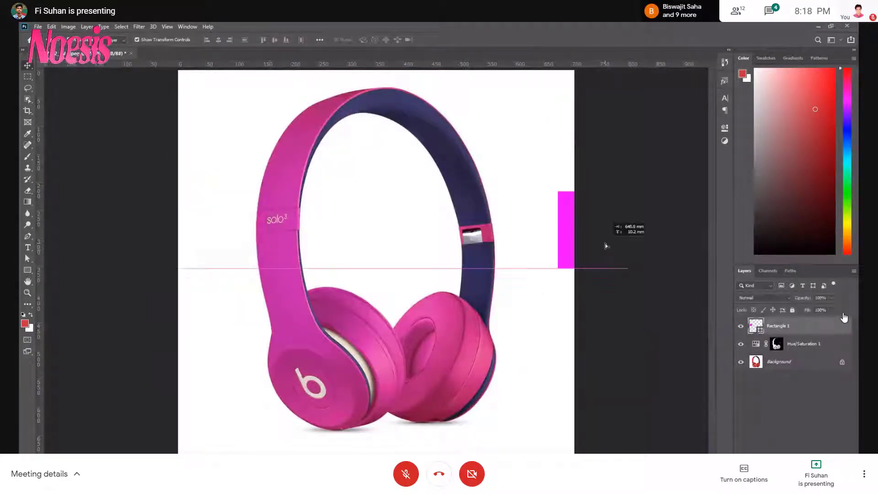
left_click(741, 344)
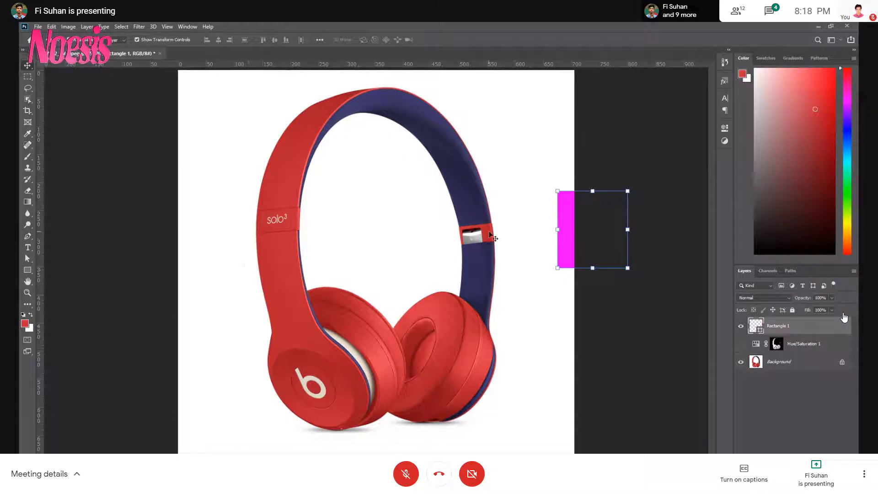
left_click_drag(572, 228, 259, 222)
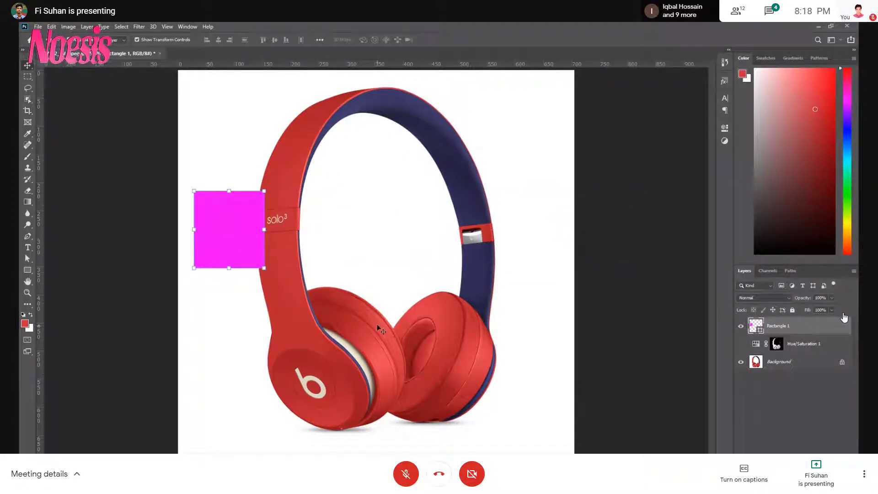
left_click_drag(232, 237, 233, 230)
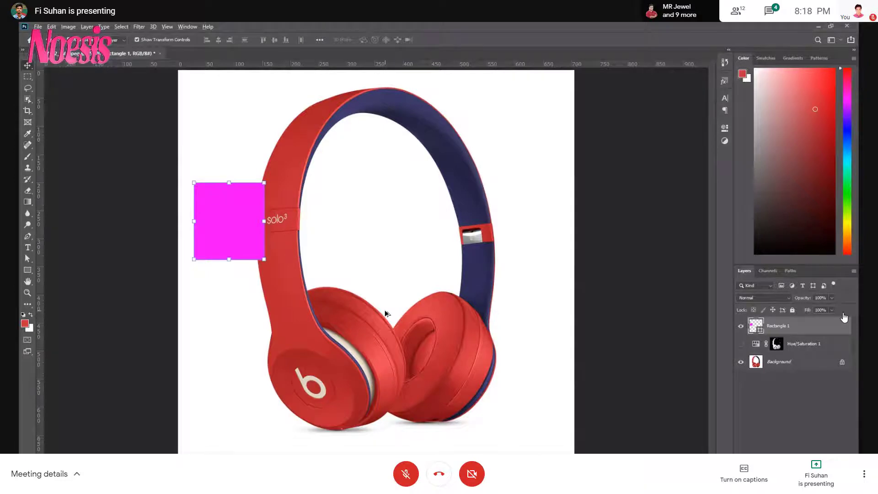
scroll(385, 309, "up", 3)
scroll(463, 330, "up", 2)
scroll(464, 330, "down", 5)
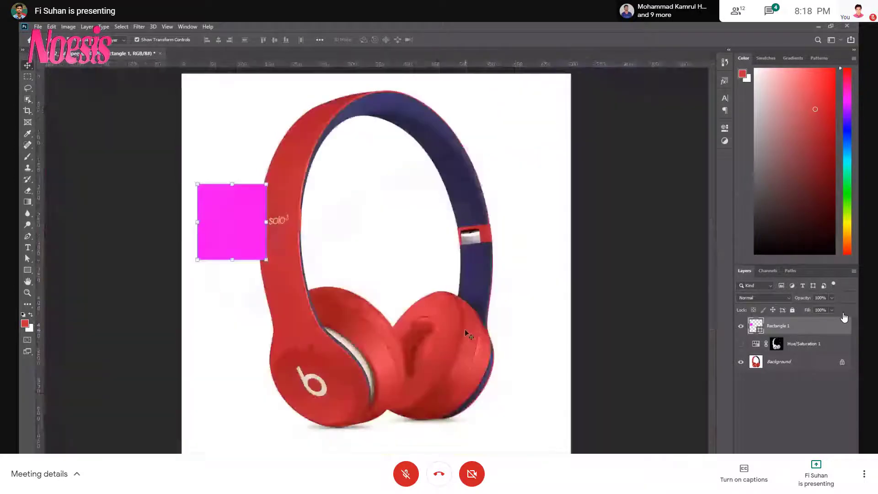
scroll(276, 225, "up", 1)
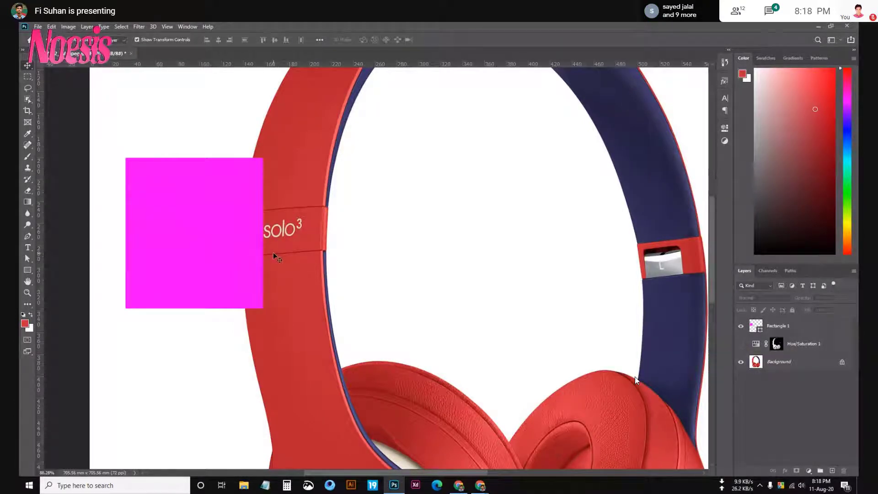
Show Hue/Saturation 1 again, check its Properties menu, and fit the canvas to the window.
left_click(740, 344)
double_click(756, 344)
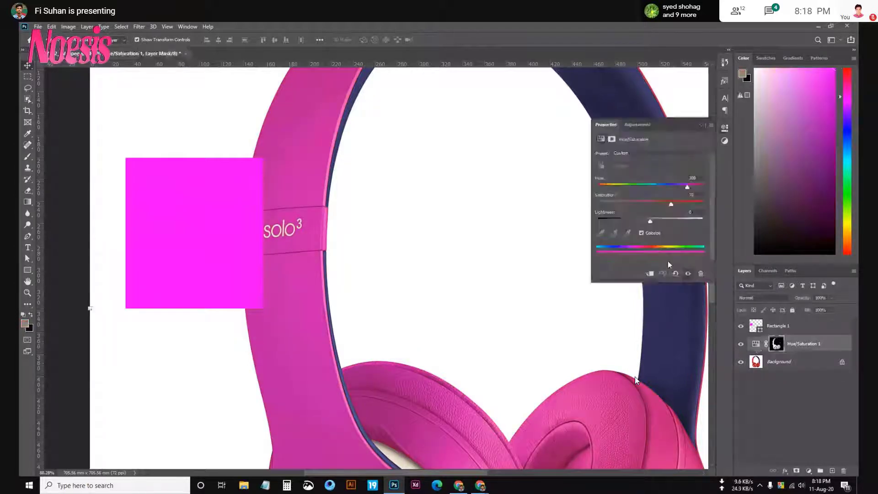
left_click(711, 125)
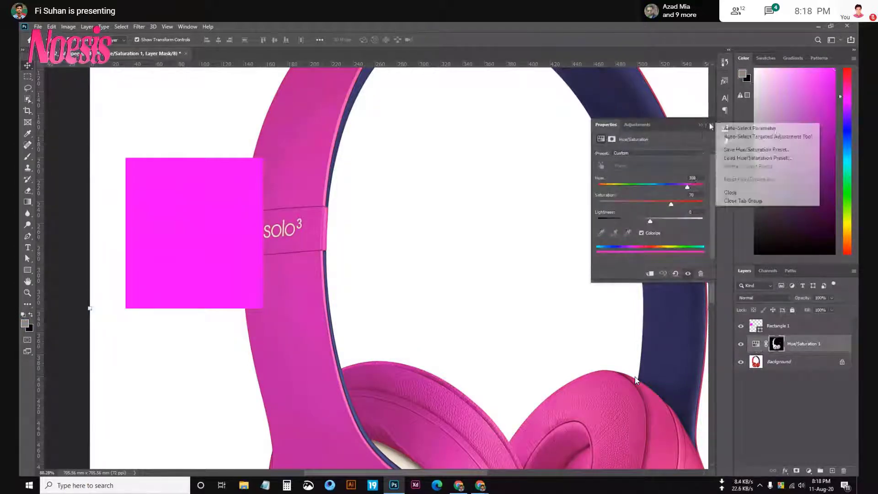
left_click(711, 126)
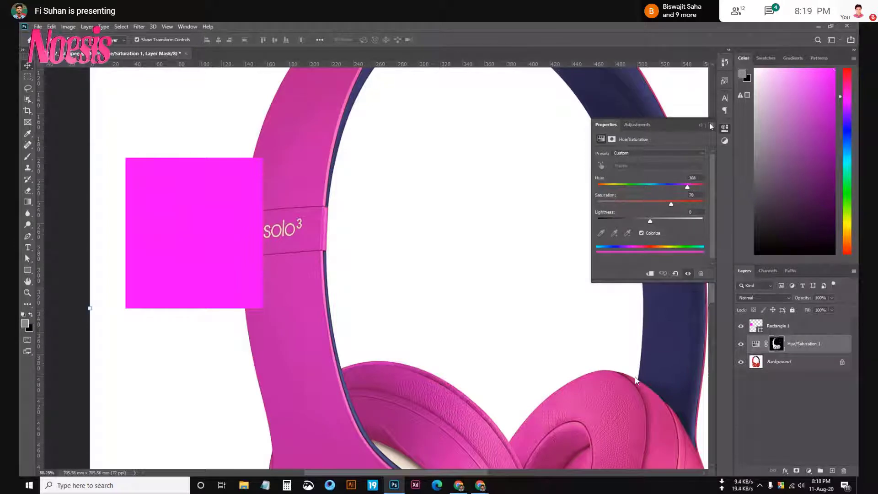
left_click(701, 125)
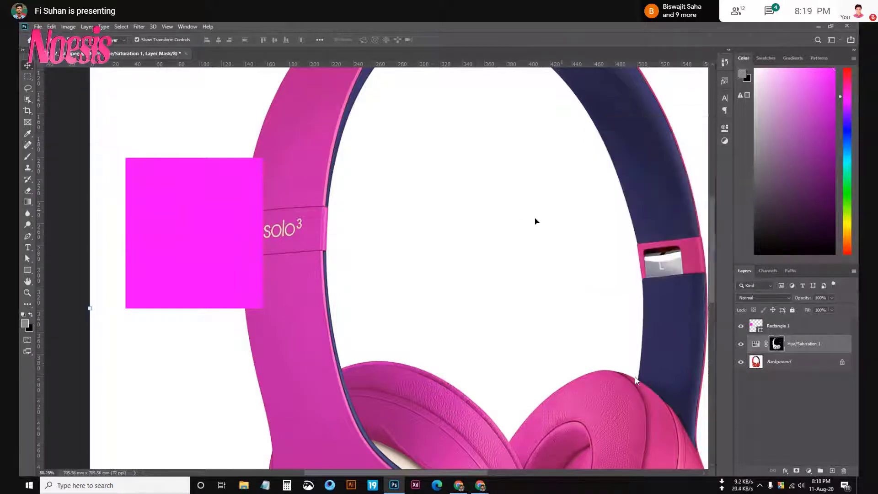
left_click(503, 224)
key("ctrl+0")
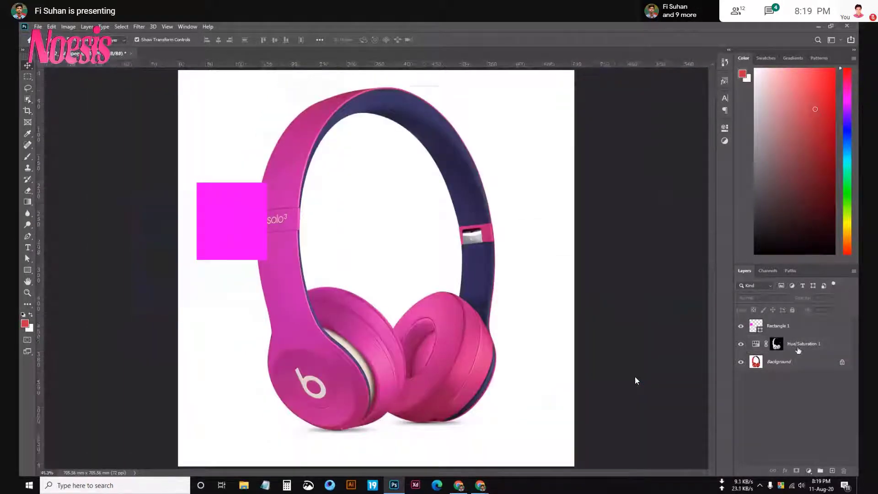
Keep only Rectangle 1 and stretch the magenta rectangle across the entire canvas.
left_click(503, 224)
left_click(219, 213)
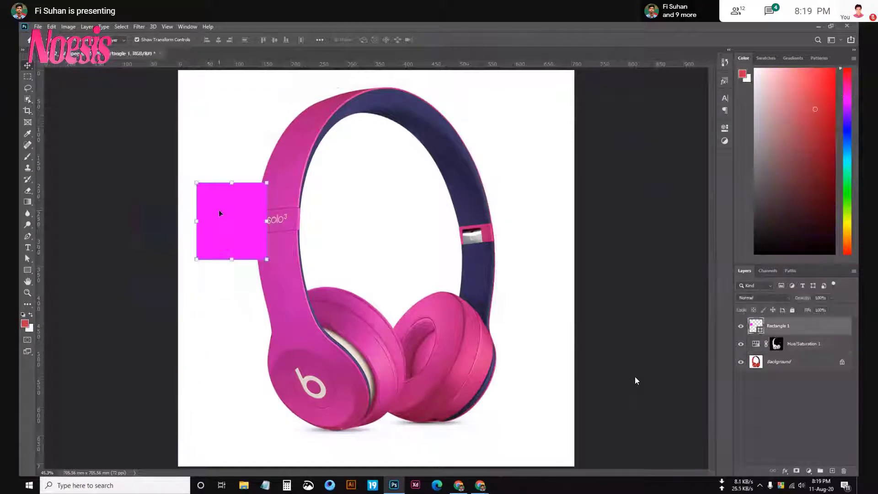
key("ctrl+z")
key("ctrl+z")
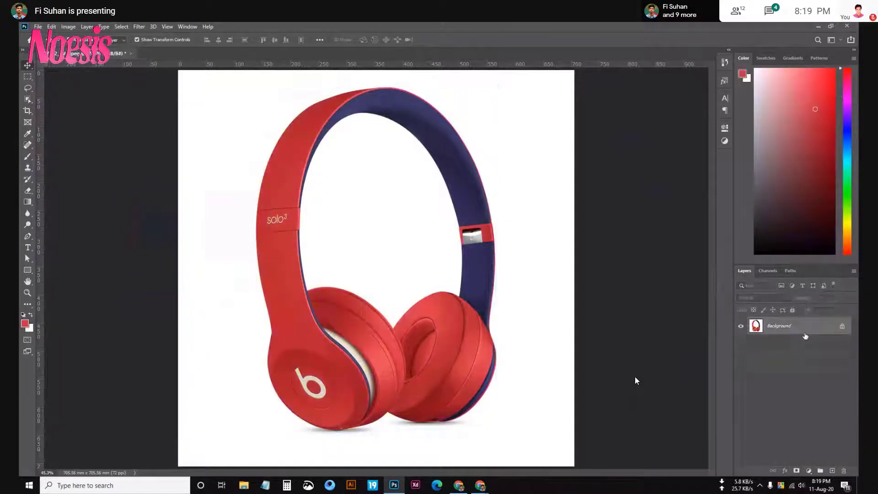
key("ctrl+shift+z")
key("ctrl+shift+z")
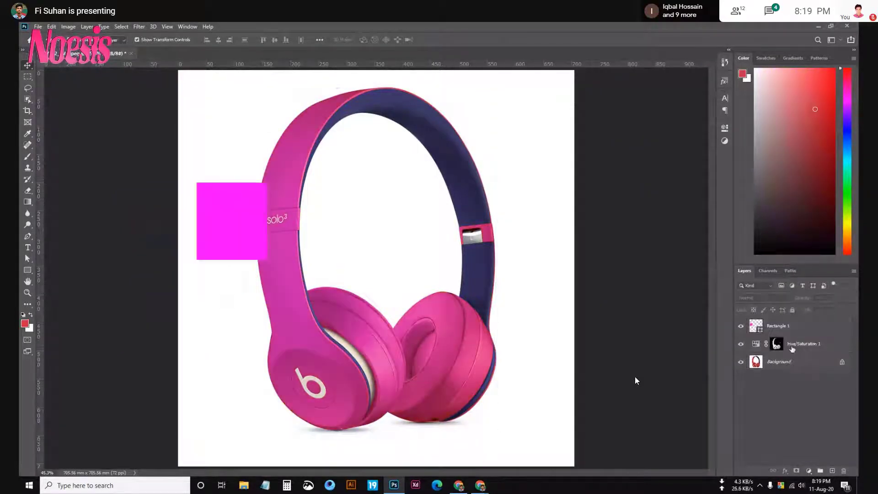
key("ctrl+z")
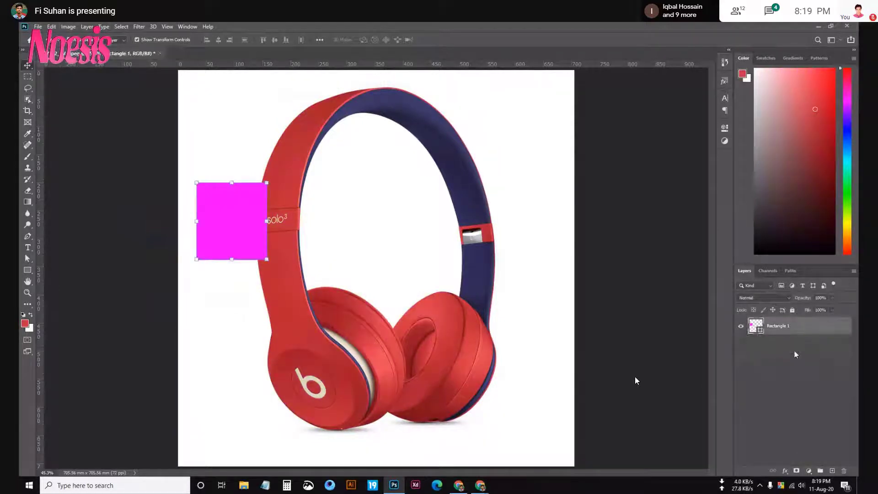
key("ctrl+z")
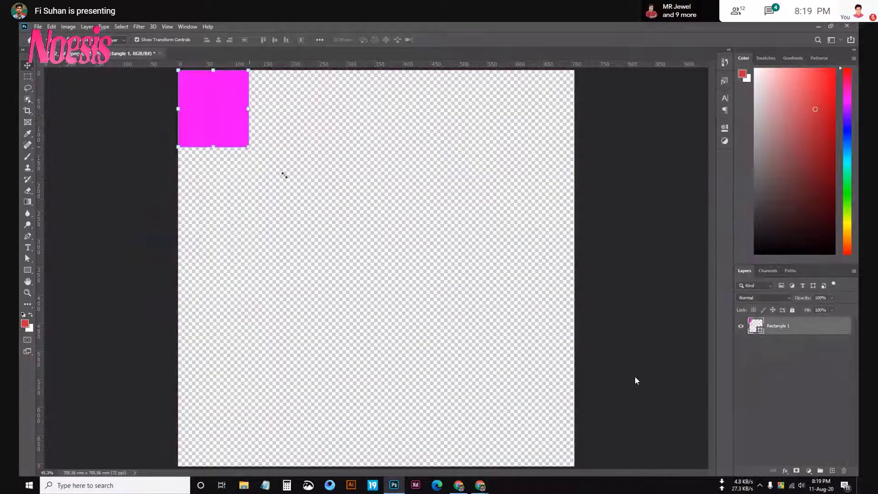
left_click_drag(248, 147, 574, 465)
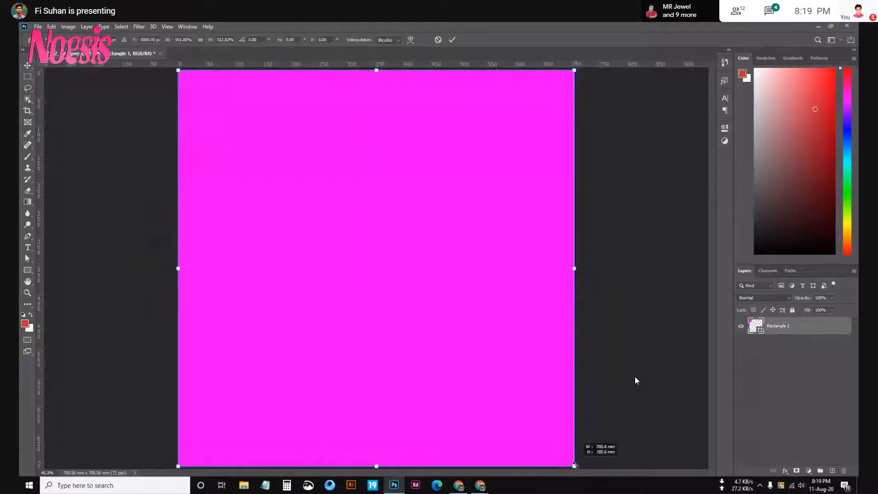
key("Return")
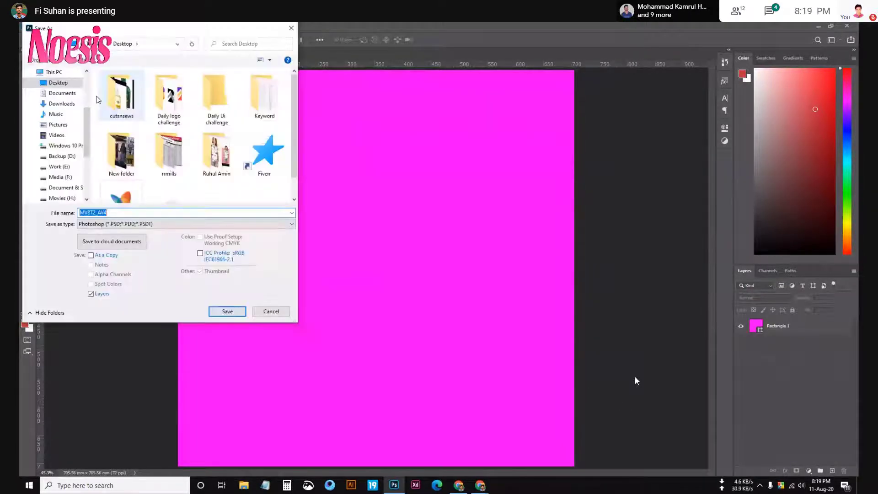
Save the magenta canvas as a JPEG file named 'Color' on the Desktop.
left_click(167, 224)
scroll(167, 256, "up", 3)
left_click(174, 290)
double_click(185, 212)
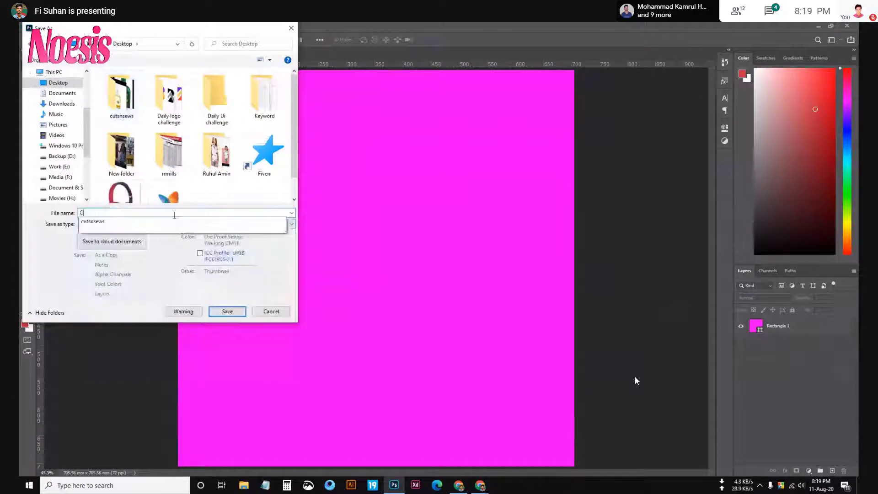
type("Color")
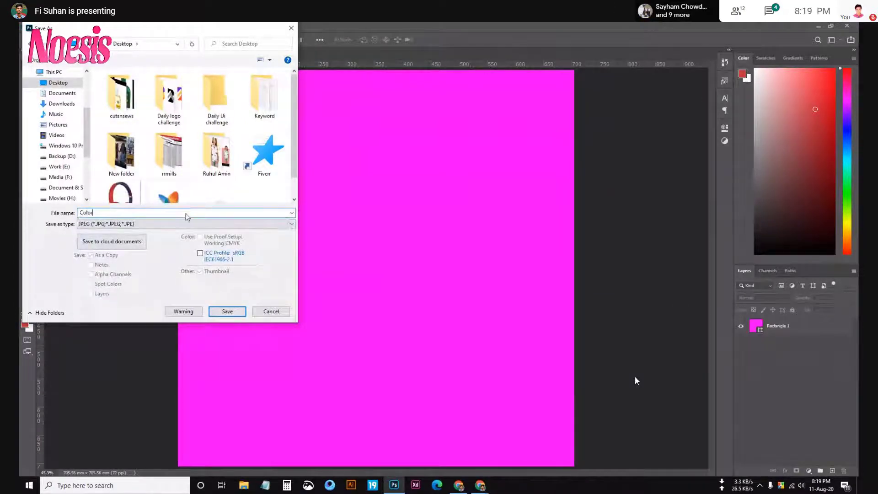
key("Return")
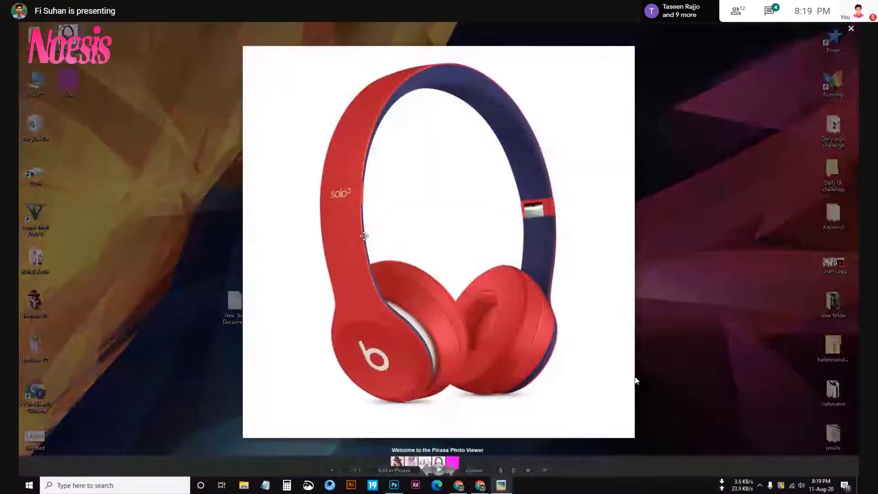
View Color.jpg in Picasa, close the viewer, and drag the Color image into Photoshop.
key("Right")
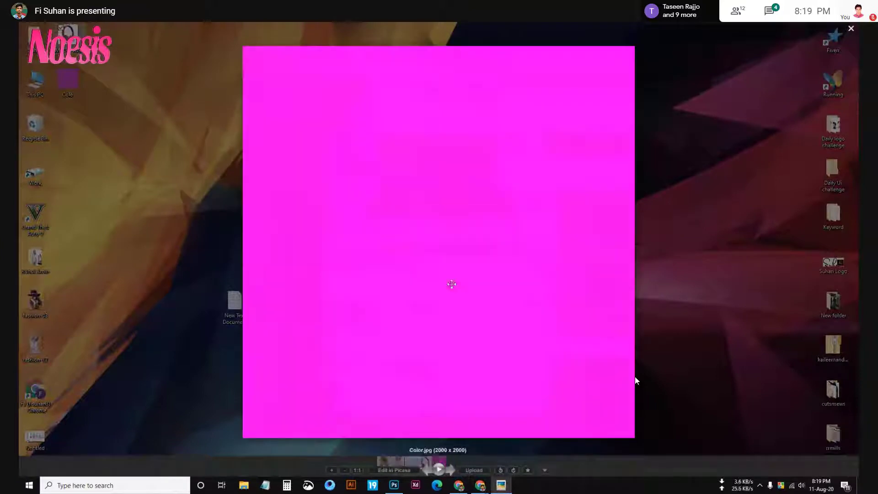
scroll(505, 68, "down", 3)
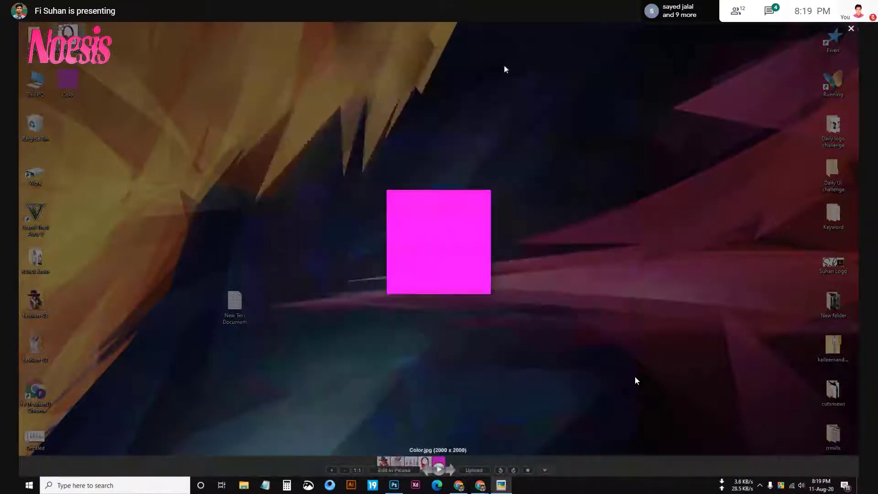
left_click(505, 68)
left_click_drag(76, 99, 159, 56)
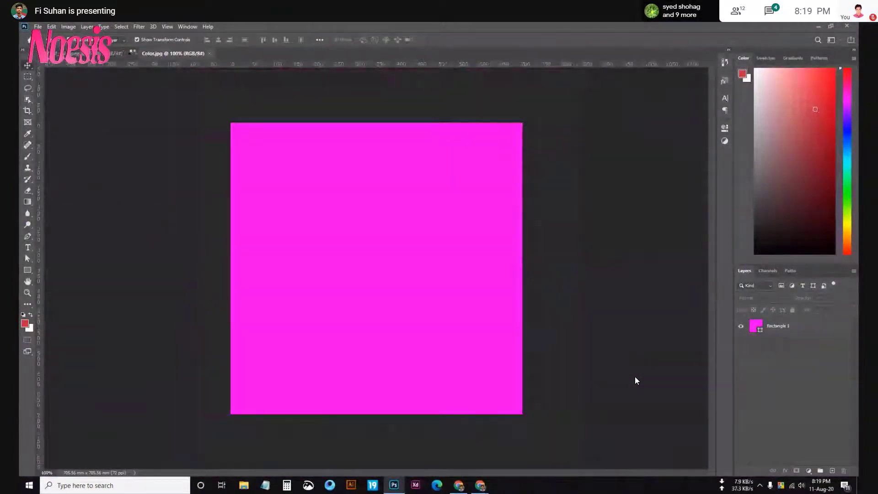
Close the MV8T2 document without saving and reopen the original headphones JPEG from the desktop.
left_click(131, 54)
key("n")
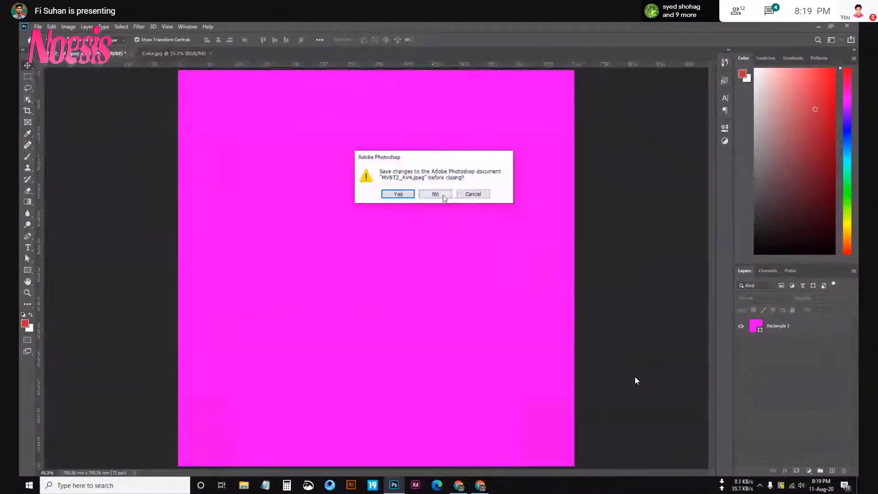
key("super+d")
left_click_drag(68, 80, 398, 488)
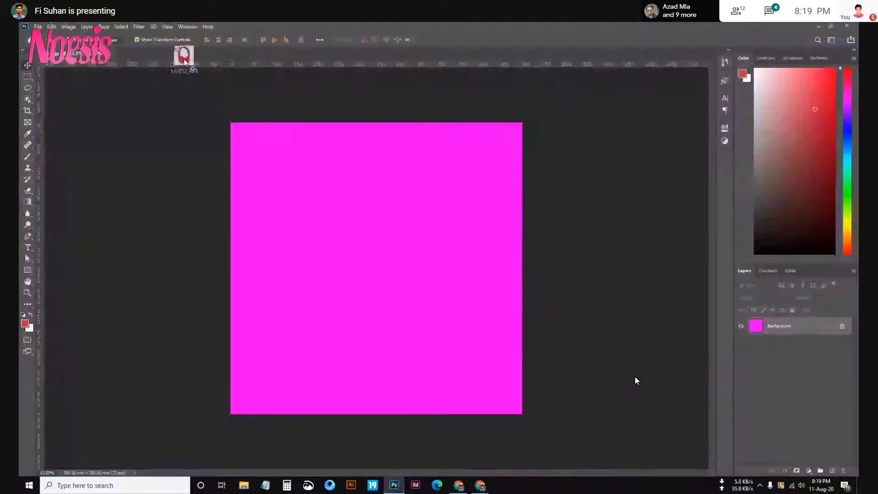
left_click_drag(397, 489, 184, 59)
key("ctrl+0")
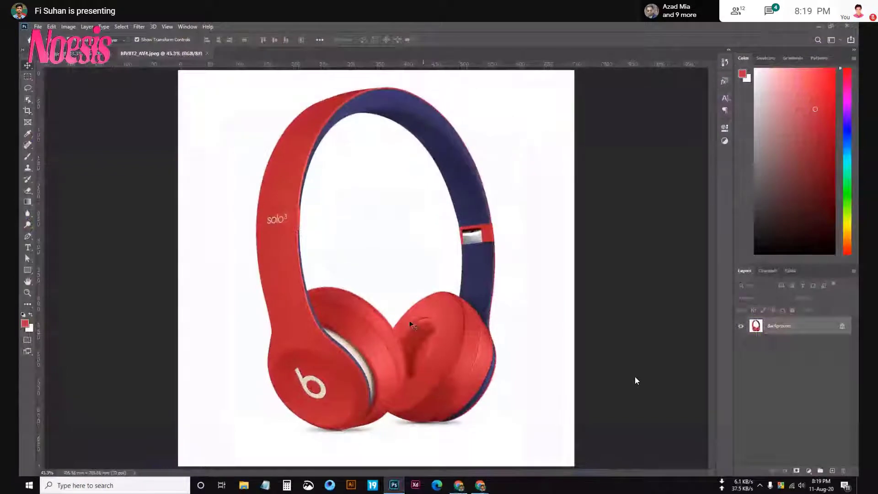
left_click(84, 57)
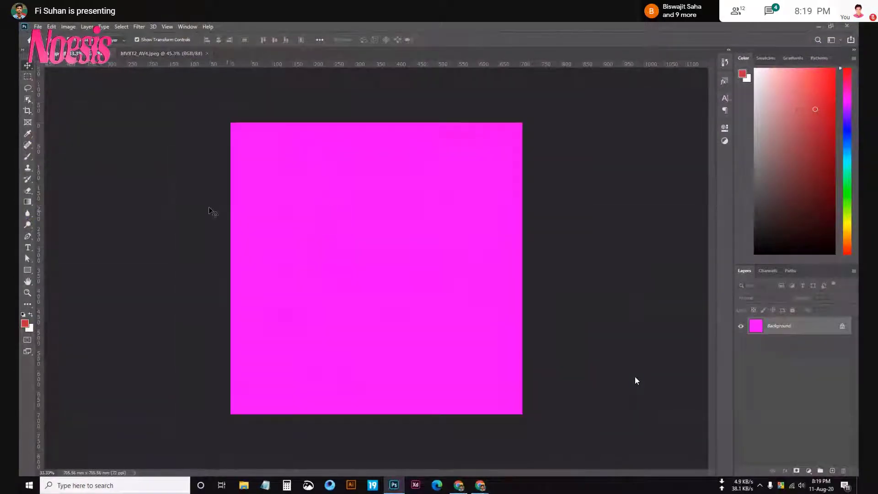
On the headphones document, select the red headphones using Select > Color Range.
left_click(151, 54)
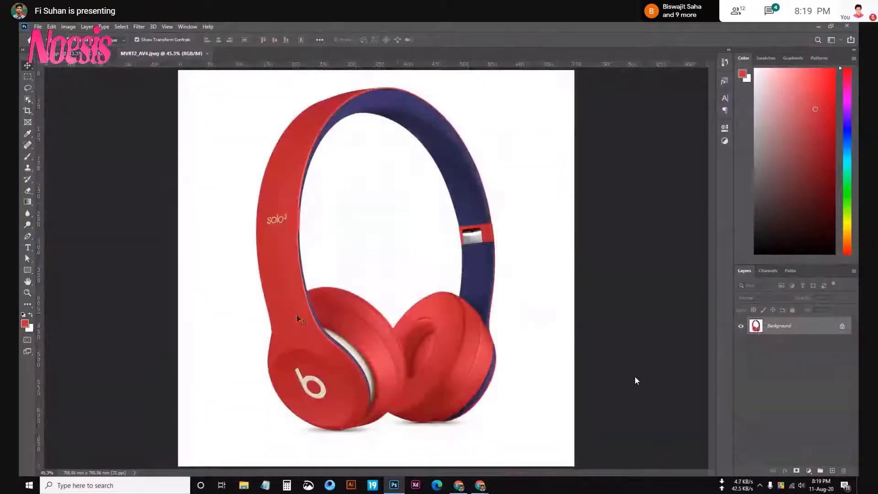
left_click(122, 27)
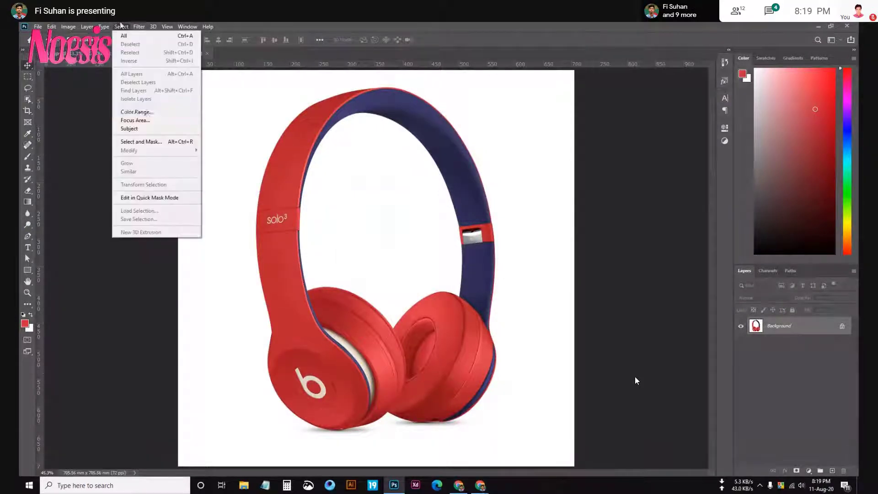
left_click(133, 112)
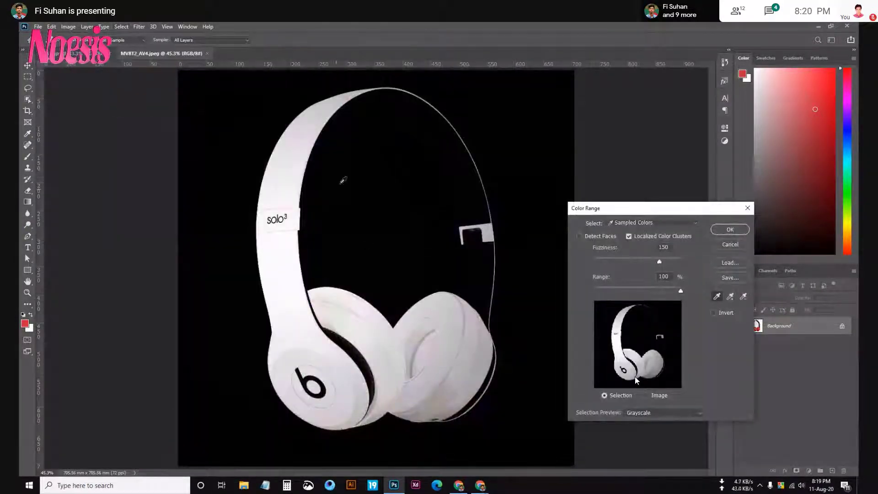
left_click(734, 229)
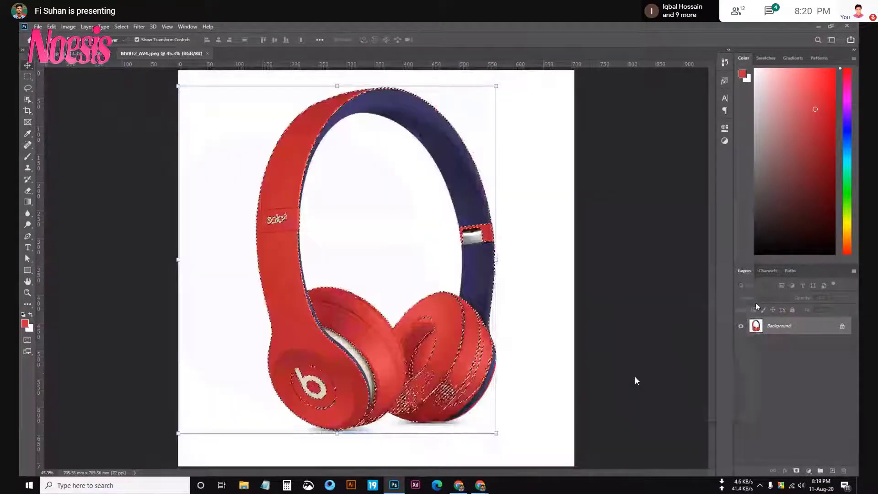
left_click(809, 471)
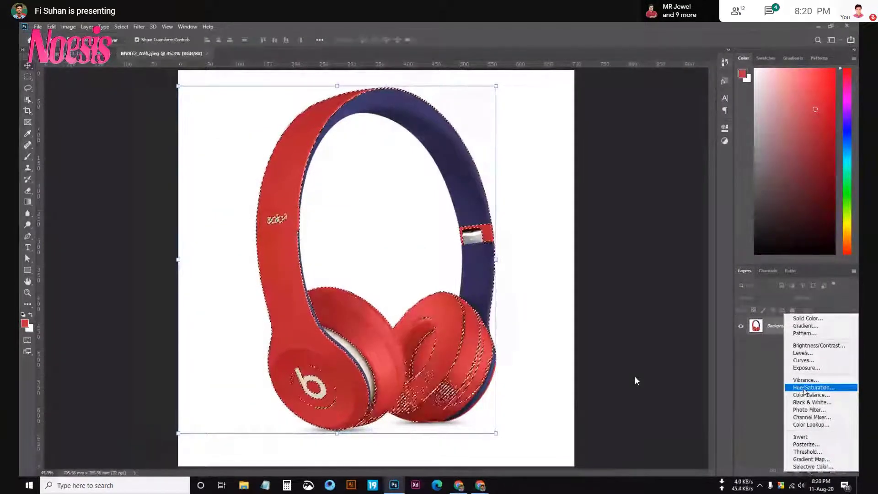
Add a Hue/Saturation adjustment and bring in the magenta square, scaled down near the headband.
left_click(805, 388)
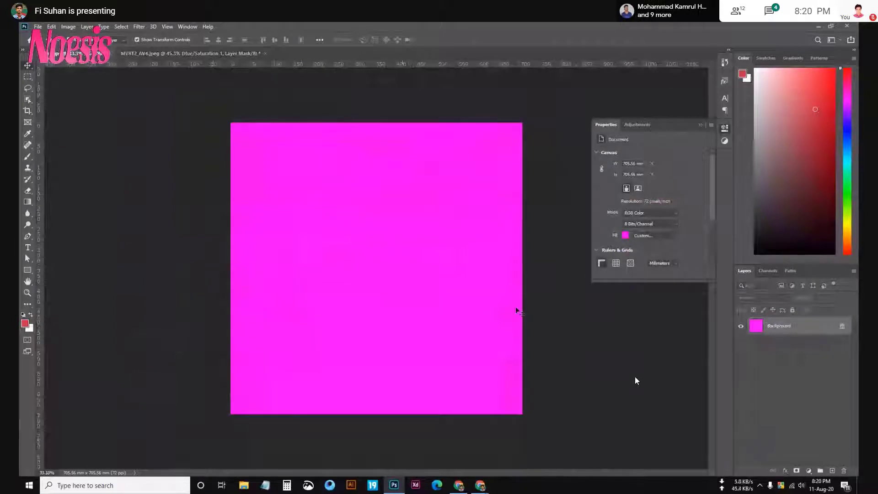
mouse_move(314, 202)
left_mouse_down()
mouse_move(194, 67)
mouse_move(199, 53)
mouse_move(245, 143)
left_mouse_up()
key("ctrl+t")
left_click_drag(574, 268, 269, 270)
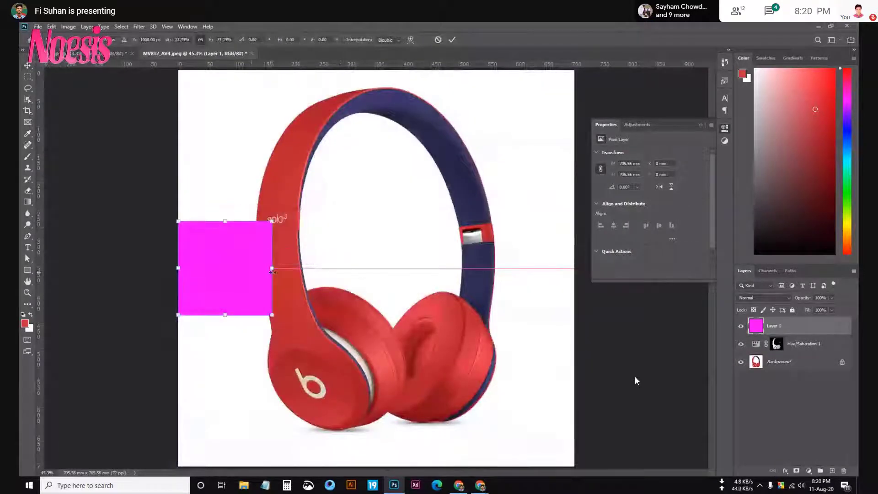
key("Return")
left_click_drag(218, 280, 208, 232)
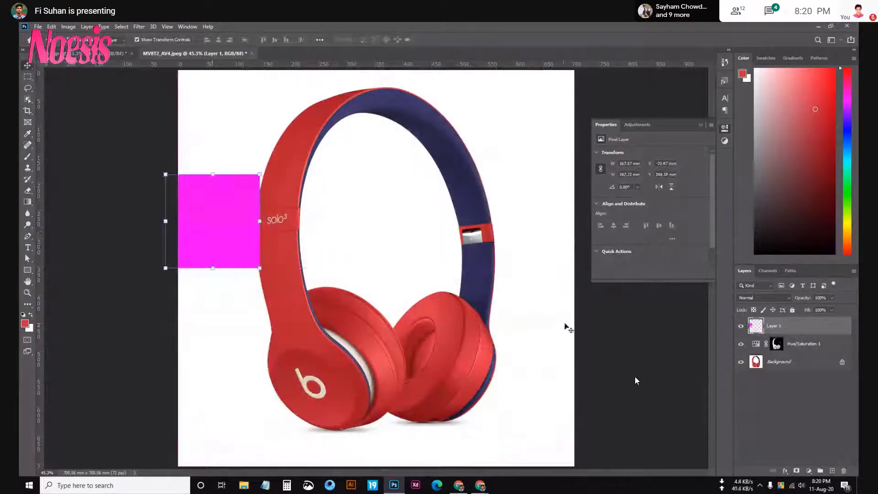
left_click(593, 322)
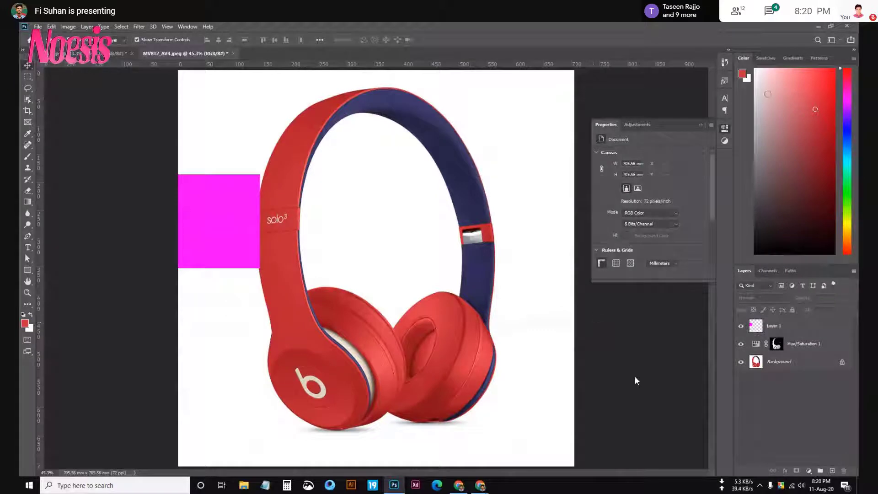
Move the magenta square onto the headband area and sample its colour as foreground.
left_click(700, 125)
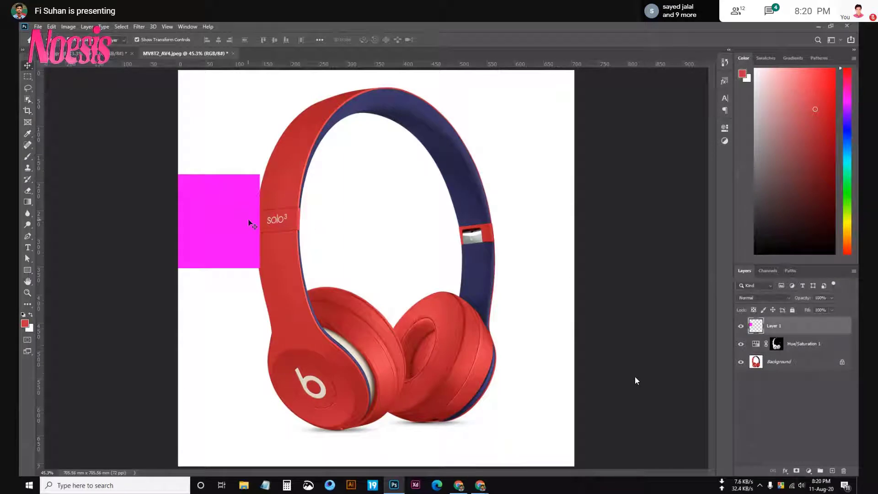
left_click_drag(274, 223, 247, 221)
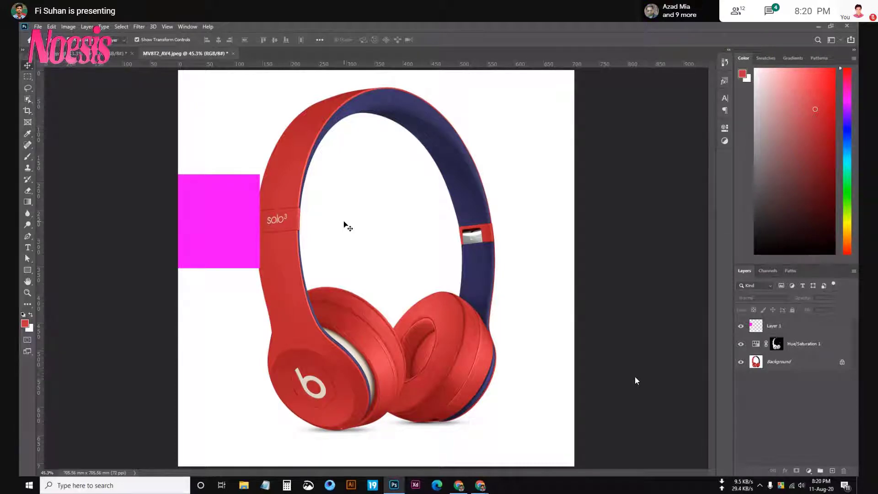
left_click(225, 227)
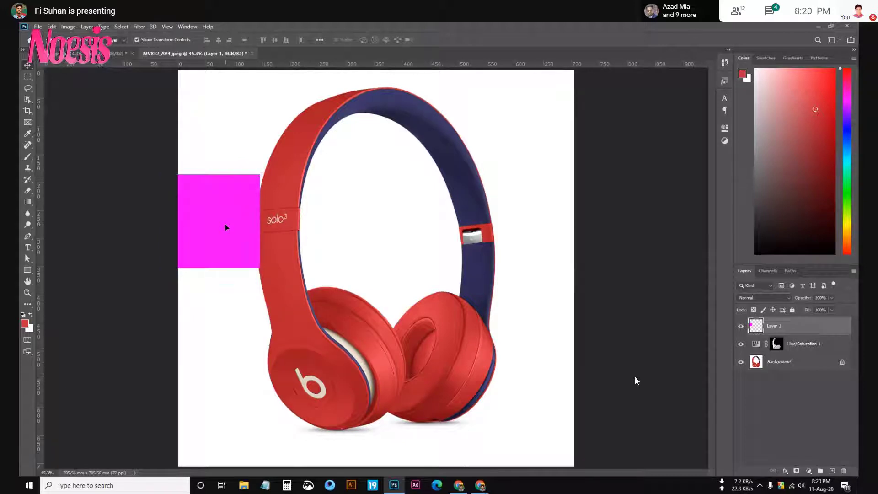
left_click_drag(225, 227, 285, 233)
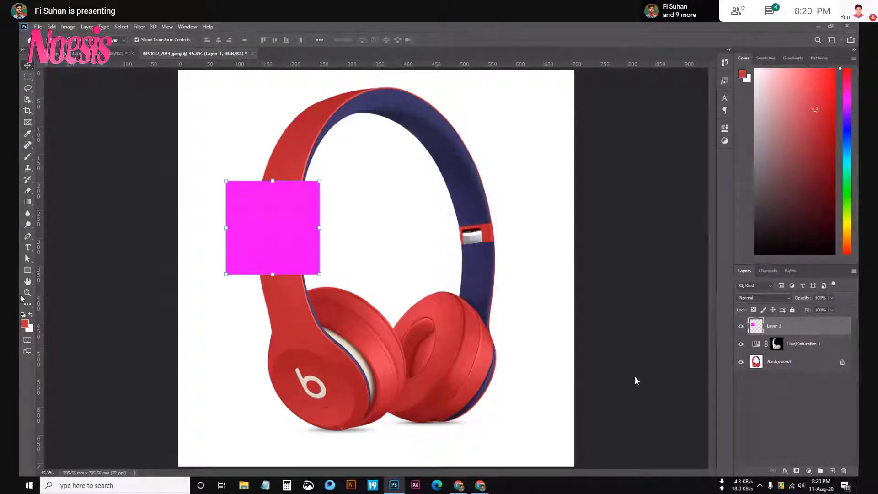
left_click(25, 323)
left_click(295, 226)
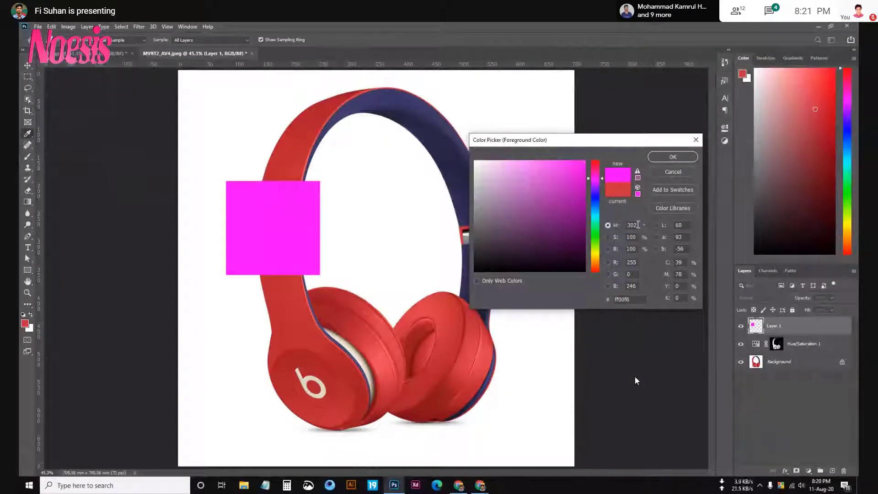
Cancel the Color Picker and try Colorize on Hue/Saturation 1 with Hue 302 and Lightness 100.
left_click(674, 173)
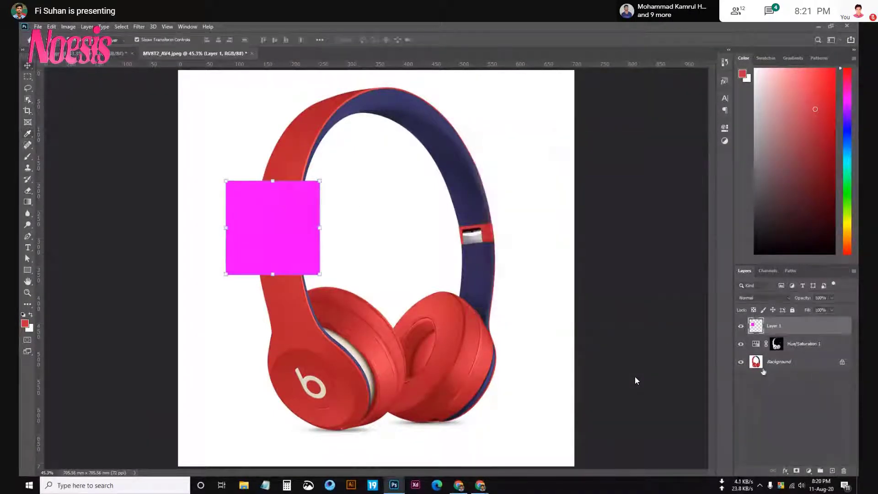
double_click(756, 344)
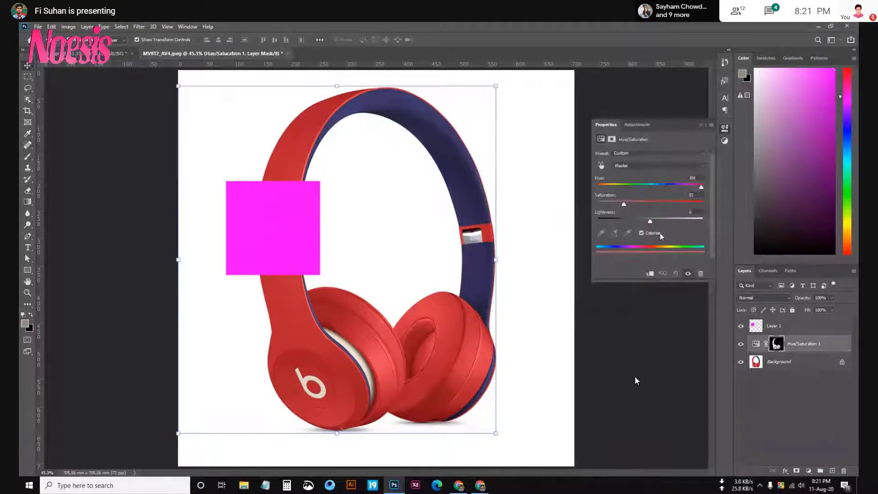
left_click(642, 233)
type("302")
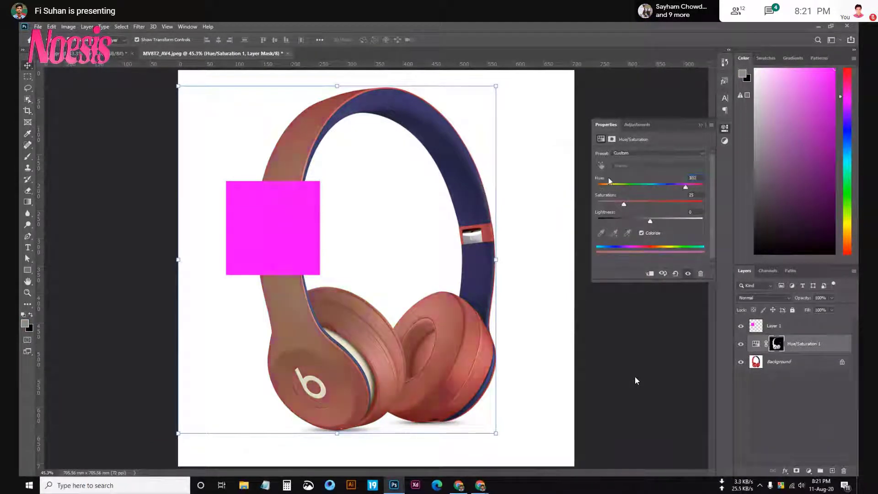
key("Tab")
type("10")
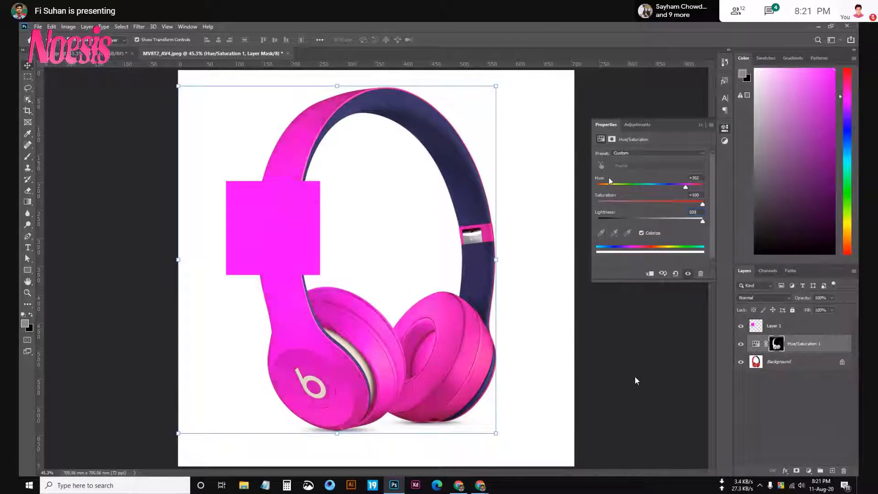
key("Tab")
type("100")
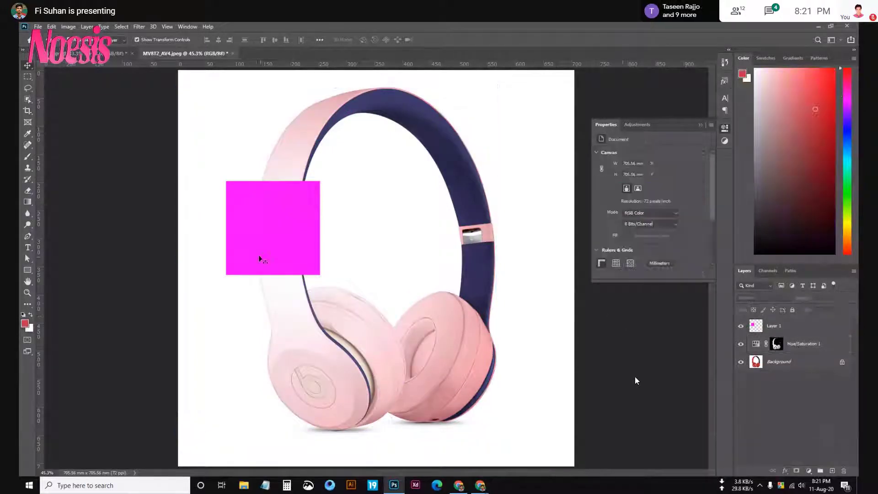
Move the magenta square left beside the headband and revert the headphones to red.
left_click_drag(260, 253, 203, 253)
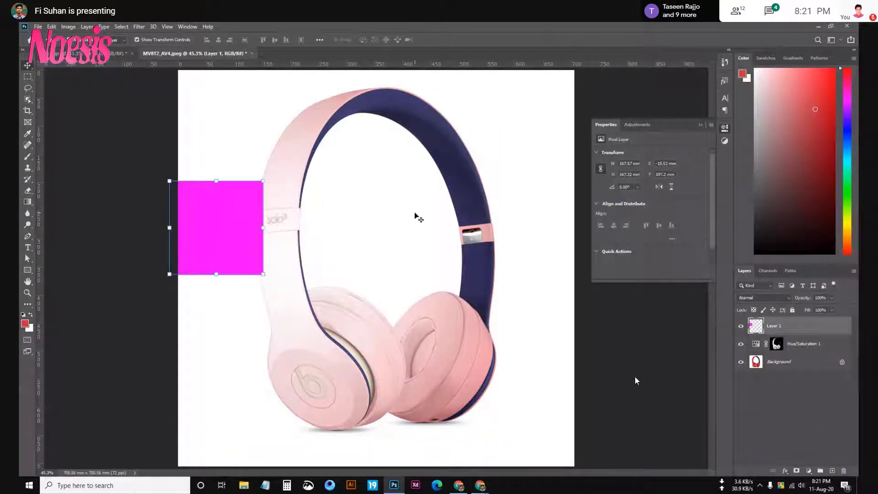
left_click(416, 215)
left_click(249, 235)
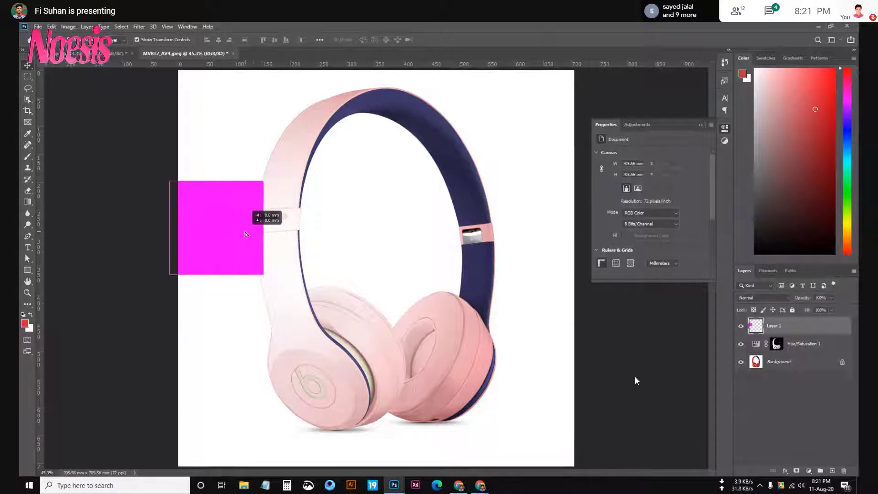
mouse_move(248, 235)
left_mouse_down()
mouse_move(267, 228)
mouse_move(224, 236)
left_mouse_up()
left_click(707, 126)
key("Return")
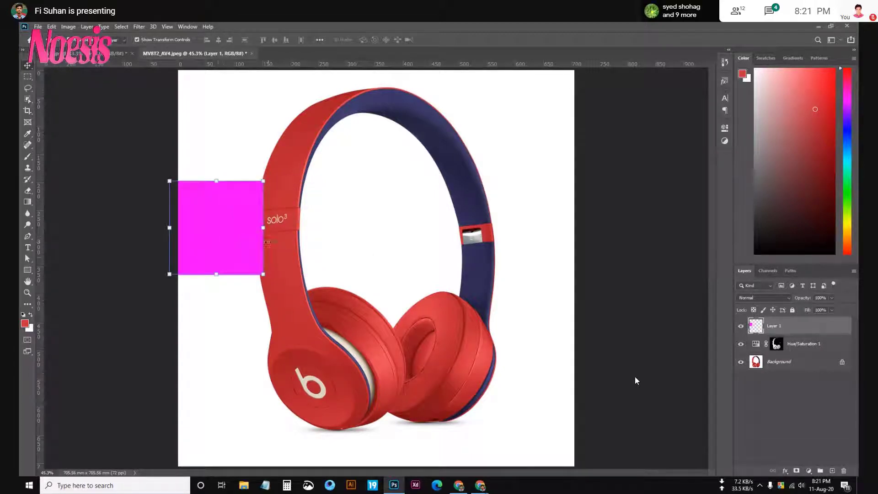
Colorize the Hue/Saturation layer pink: Hue 306, Saturation 100, Lightness +31, then fit the image.
double_click(757, 344)
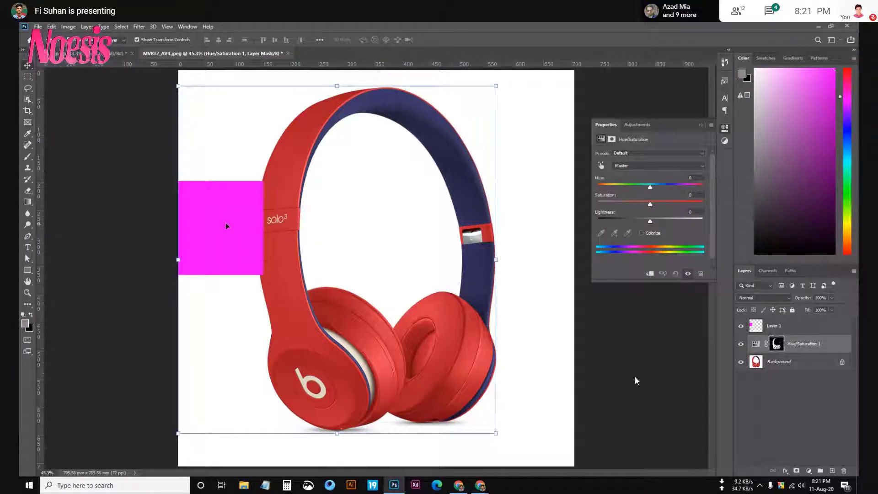
left_click(641, 233)
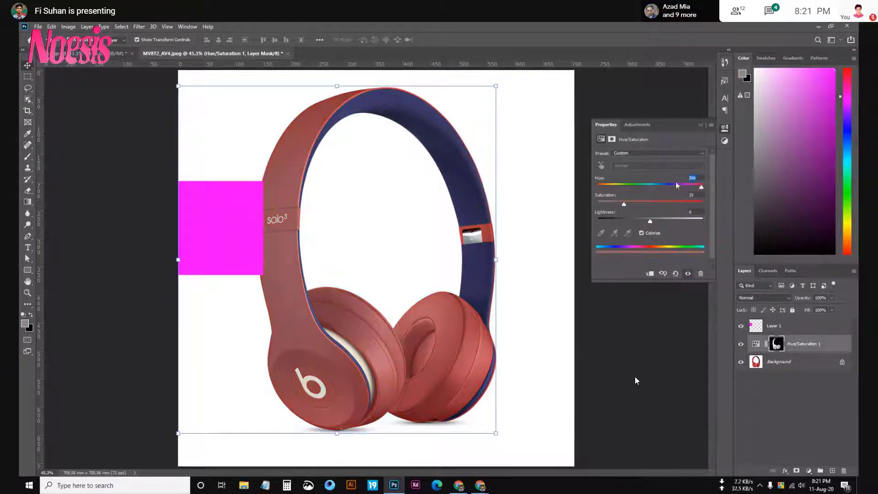
type("02")
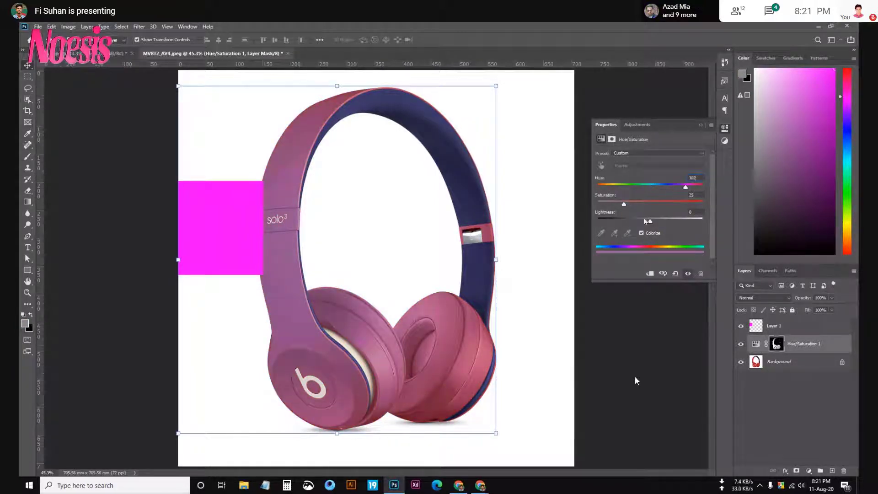
left_click_drag(625, 203, 653, 205)
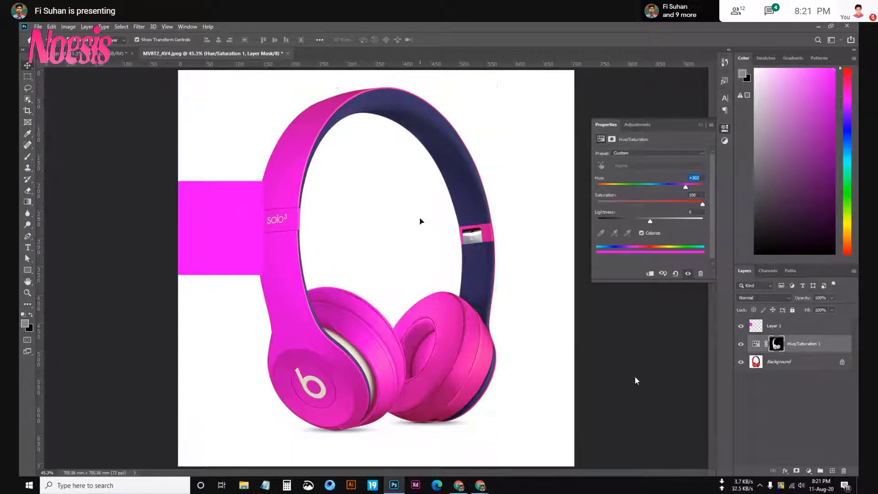
left_click(645, 385)
scroll(206, 209, "up", 3)
scroll(272, 238, "up", 3)
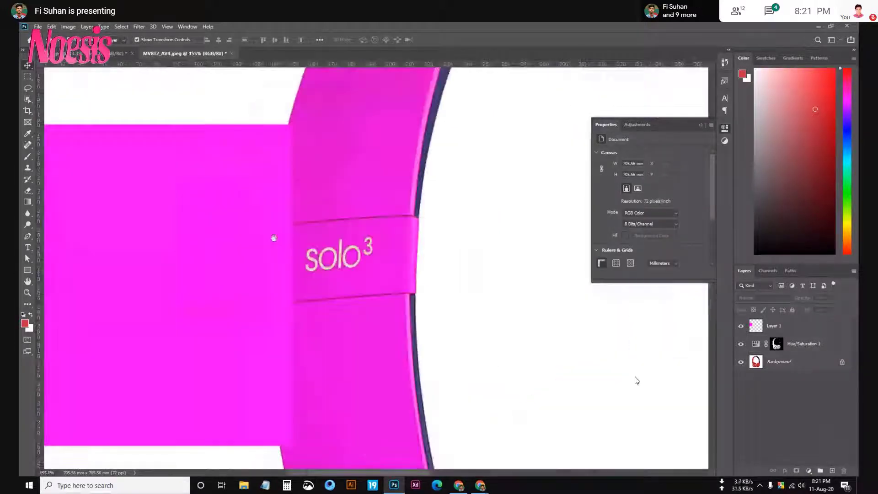
left_click(777, 344)
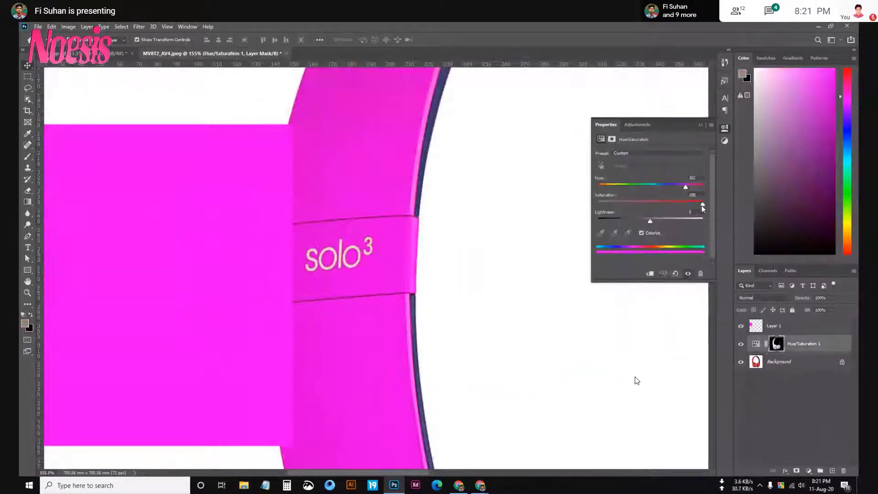
left_click_drag(701, 205, 695, 204)
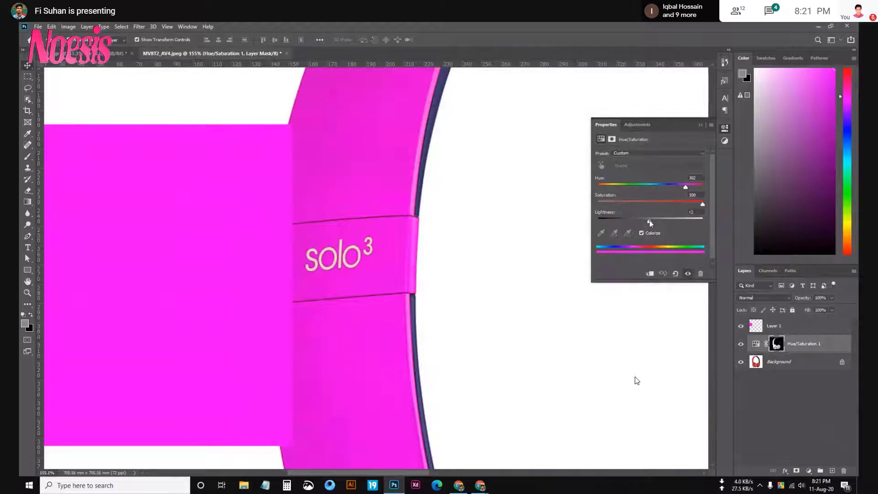
left_click_drag(650, 223, 666, 217)
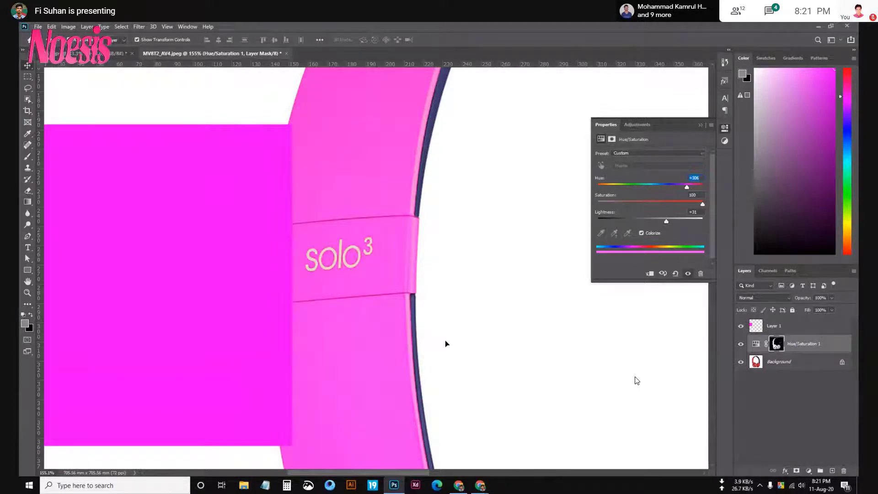
key("ctrl+0")
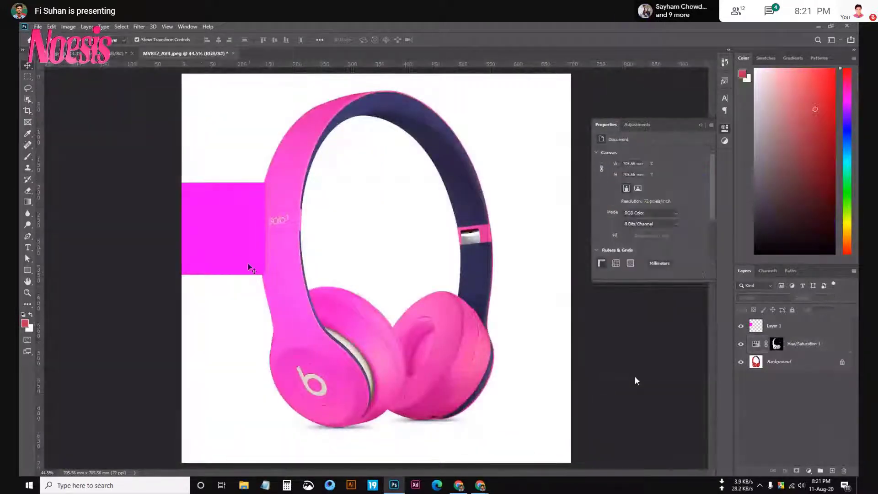
Reposition the magenta square inside the headband loop, then further right and down.
scroll(248, 231, "up", 3)
scroll(280, 203, "up", 1)
scroll(263, 201, "up", 1)
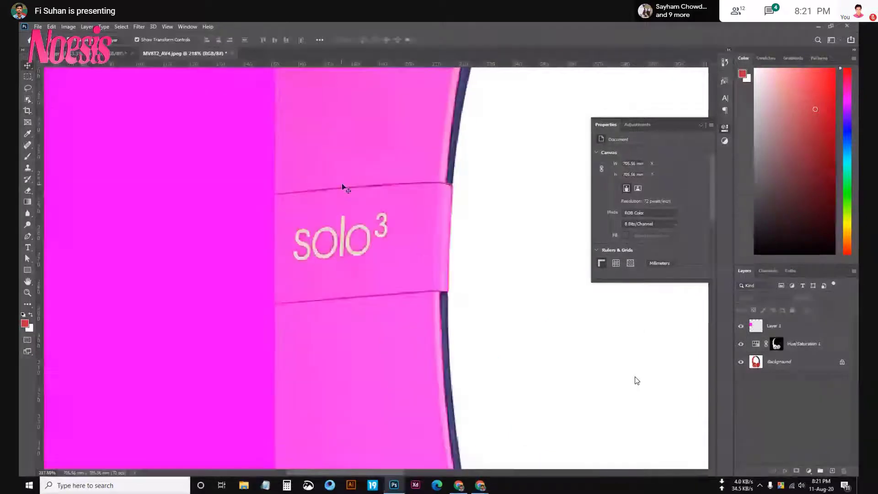
scroll(342, 183, "down", 5)
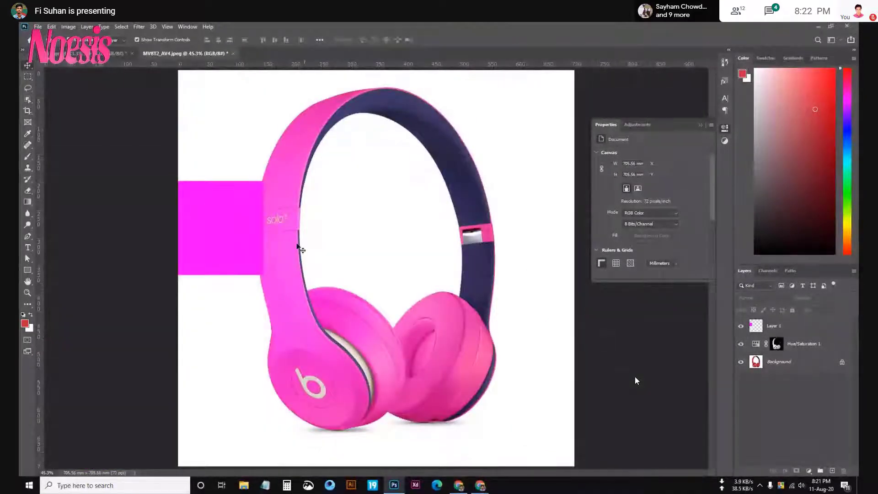
left_click_drag(247, 226, 389, 228)
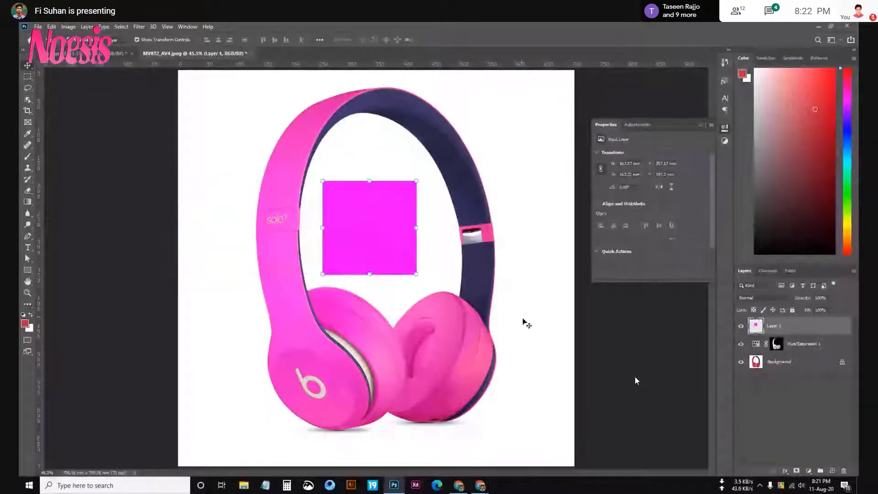
left_click(592, 326)
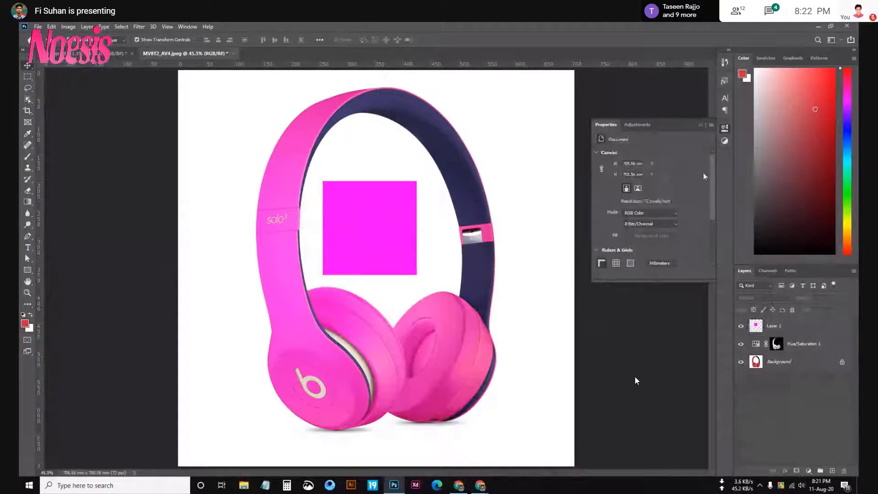
left_click(701, 124)
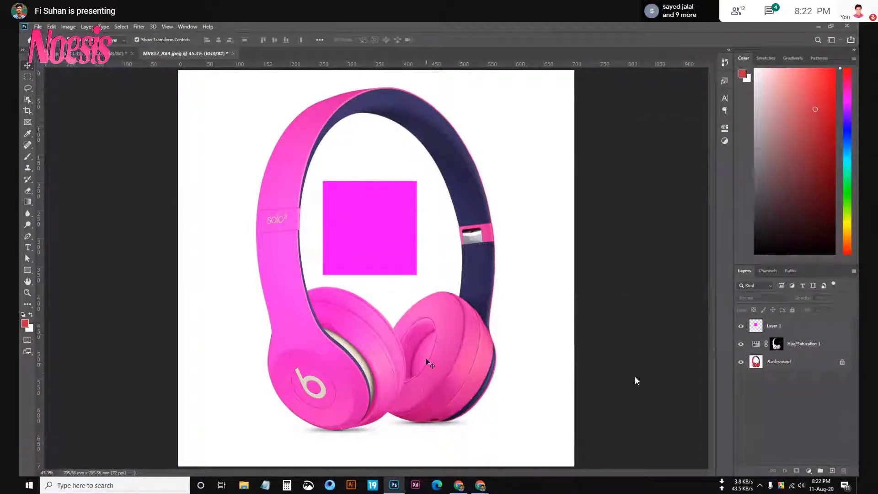
left_click_drag(401, 219, 455, 260)
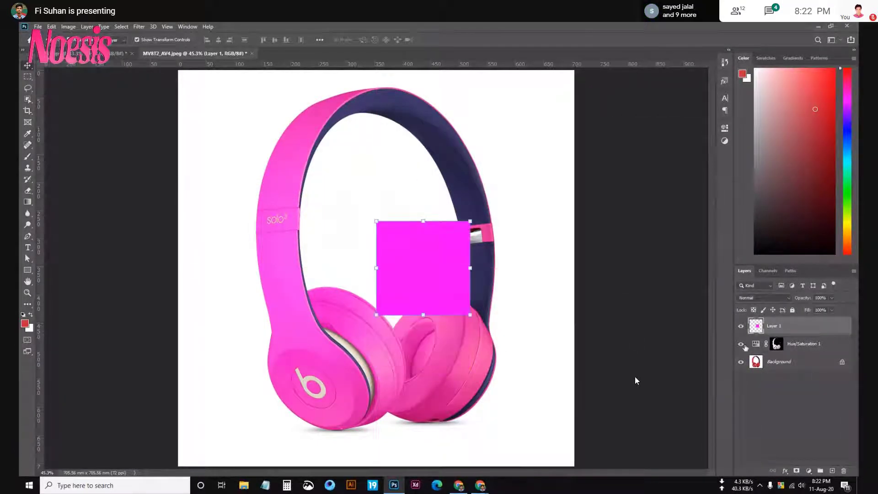
Hide the tint and square, then sample the headphones' original red as foreground colour.
left_click(741, 326)
left_click(757, 354)
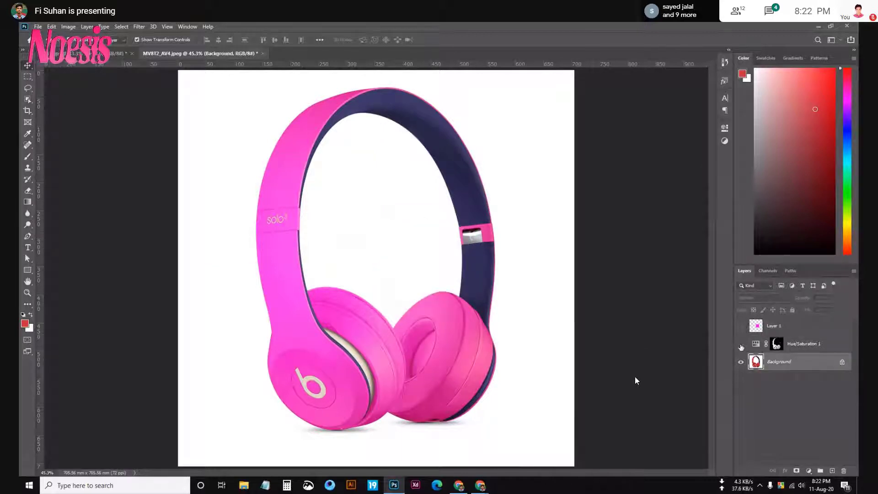
key("i")
left_click(24, 324)
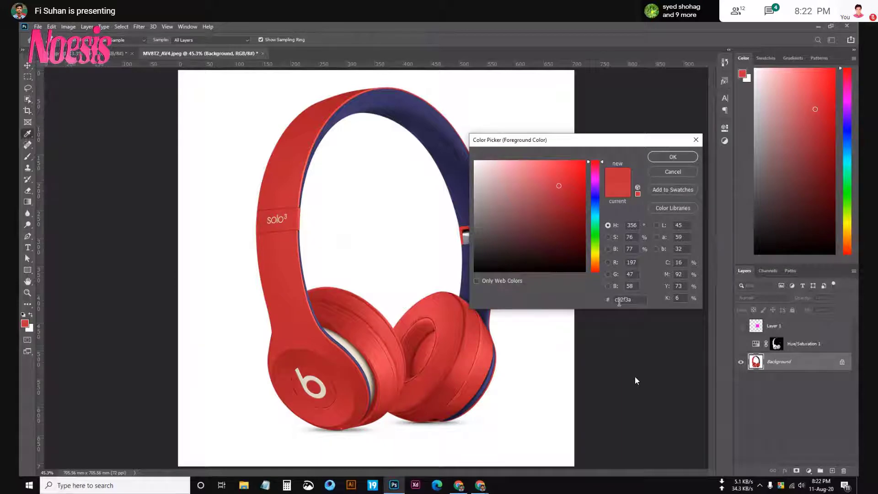
left_click(469, 356)
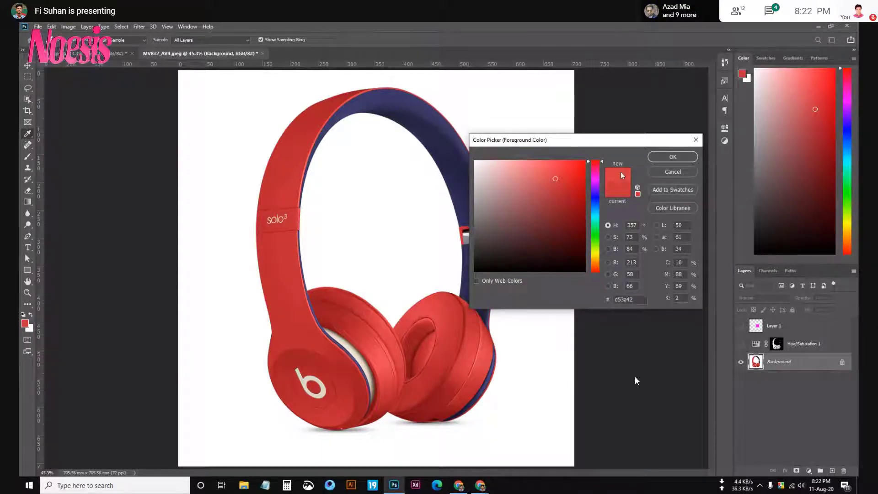
left_click(672, 172)
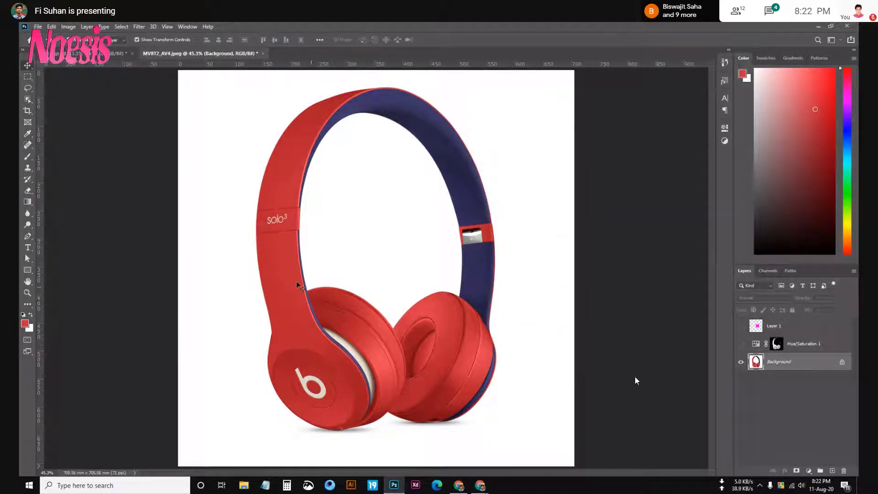
Show the pink tint and magenta square again, moving the square to the canvas's left edge.
scroll(294, 215, "up", 2)
scroll(294, 215, "down", 2)
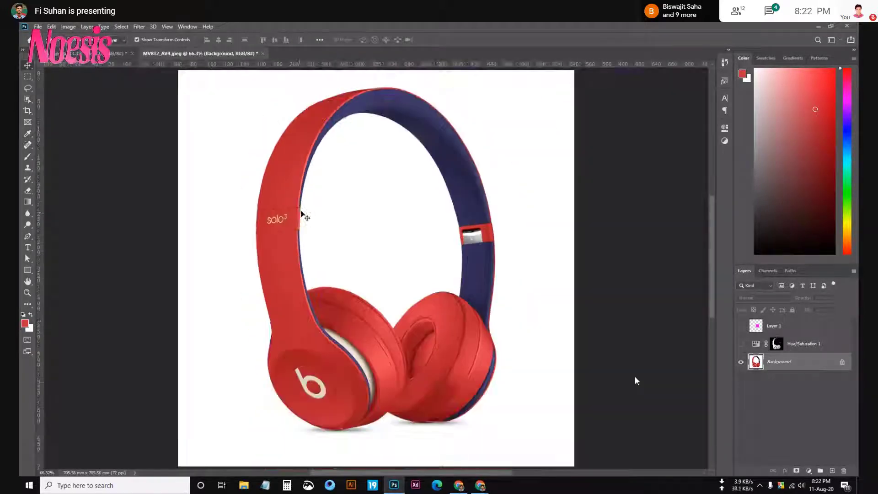
left_click(741, 343)
left_click(741, 325)
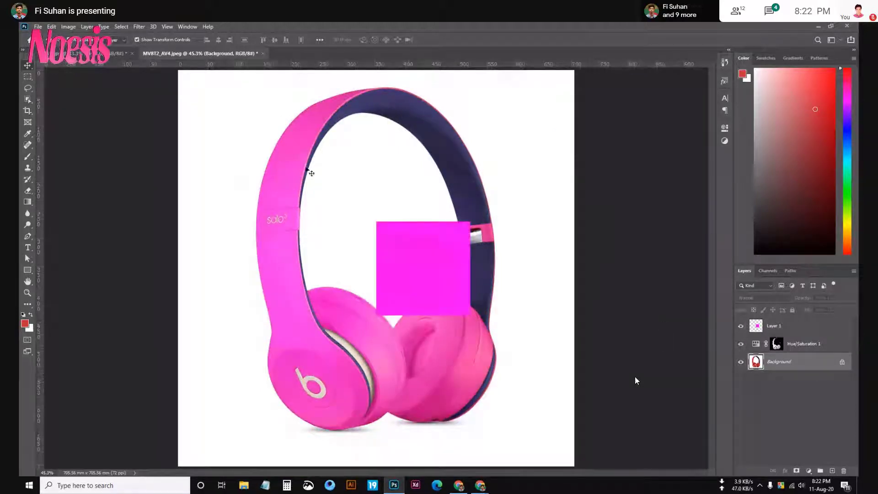
left_click_drag(415, 259, 203, 213)
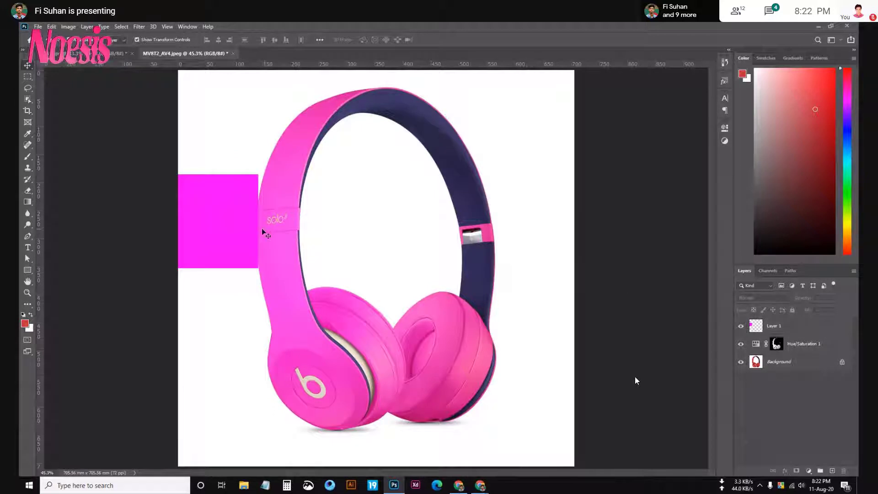
left_click(235, 229)
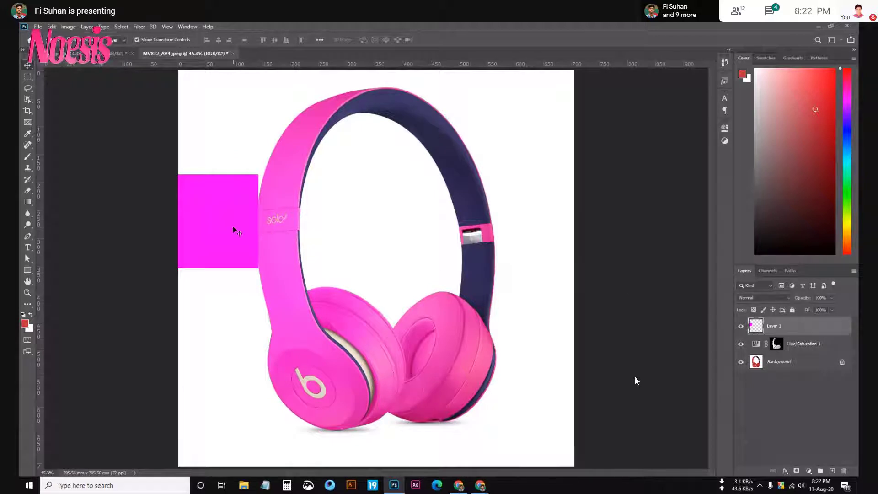
left_click(414, 232)
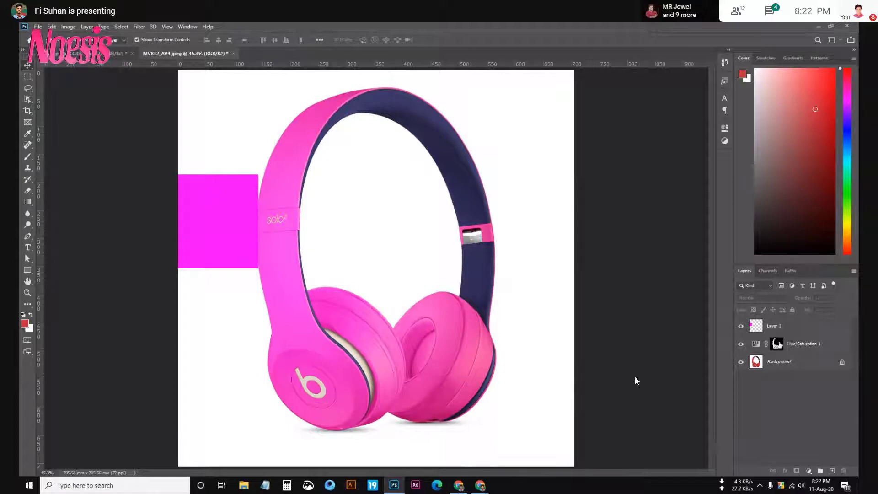
Move the magenta square into the headband loop, then delete its layer.
left_click(777, 344, "alt")
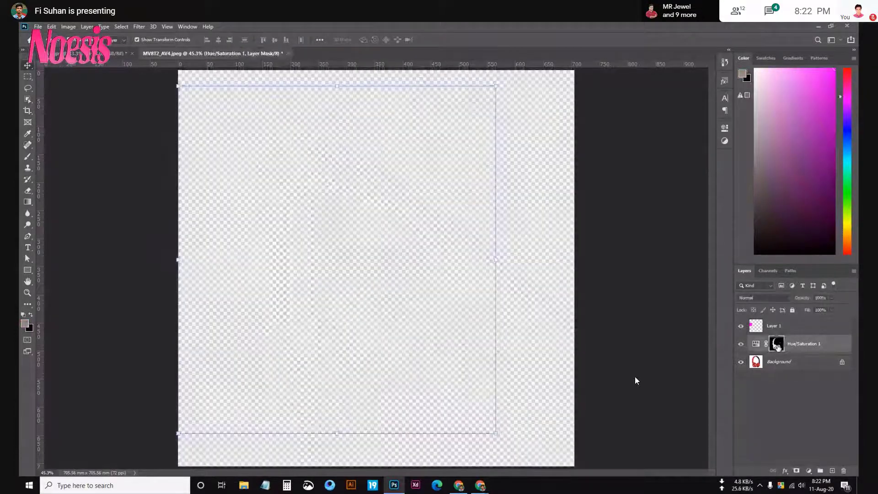
scroll(356, 229, "up", 5)
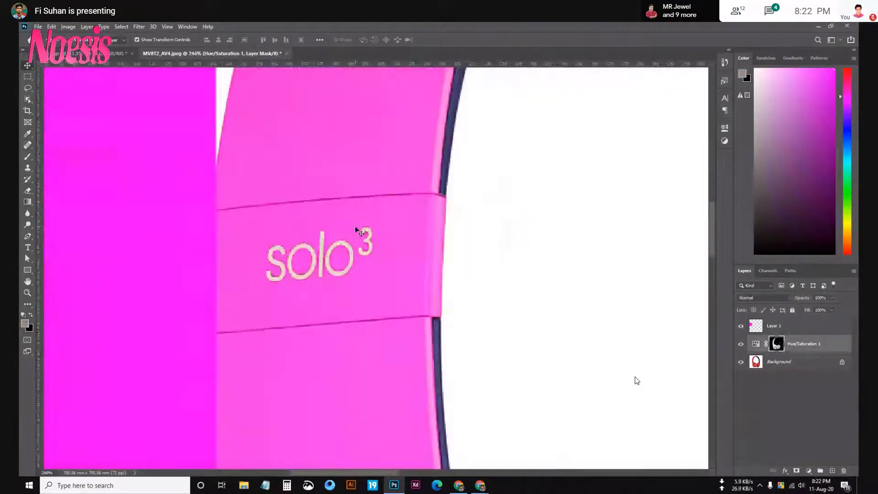
scroll(356, 230, "down", 3)
scroll(356, 231, "down", 2)
left_click(231, 234)
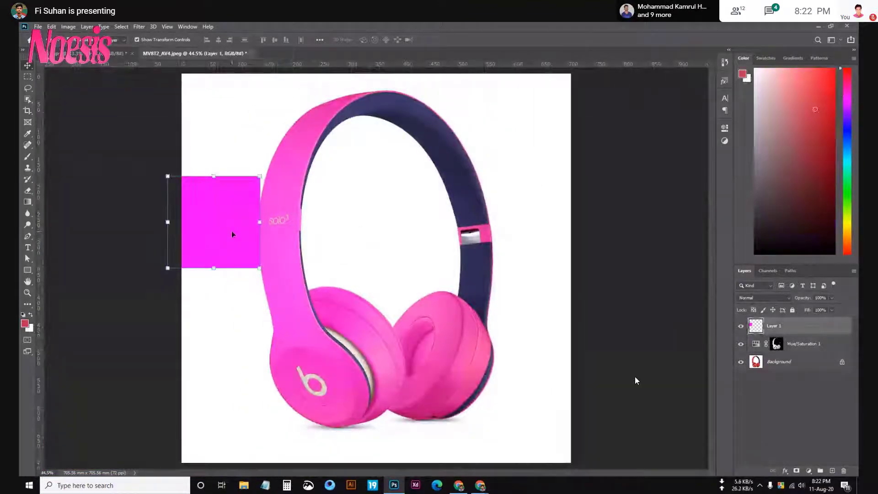
left_click_drag(210, 228, 340, 229)
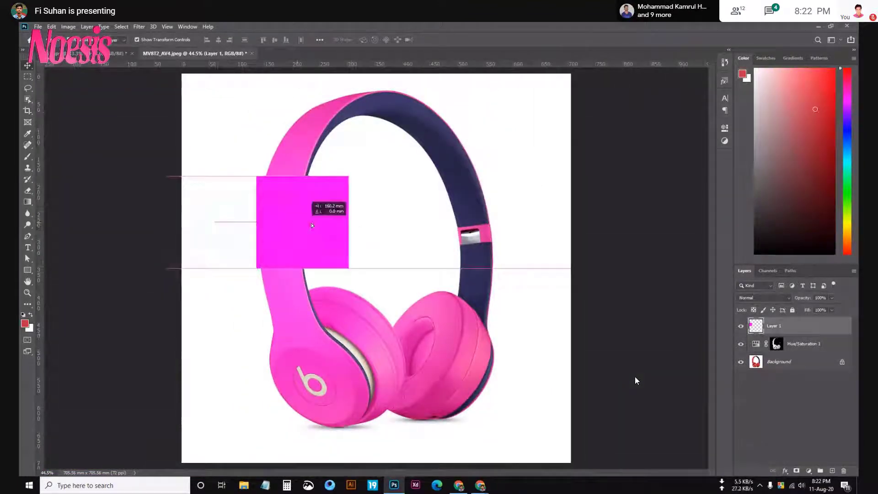
left_click(555, 228)
left_click(360, 232)
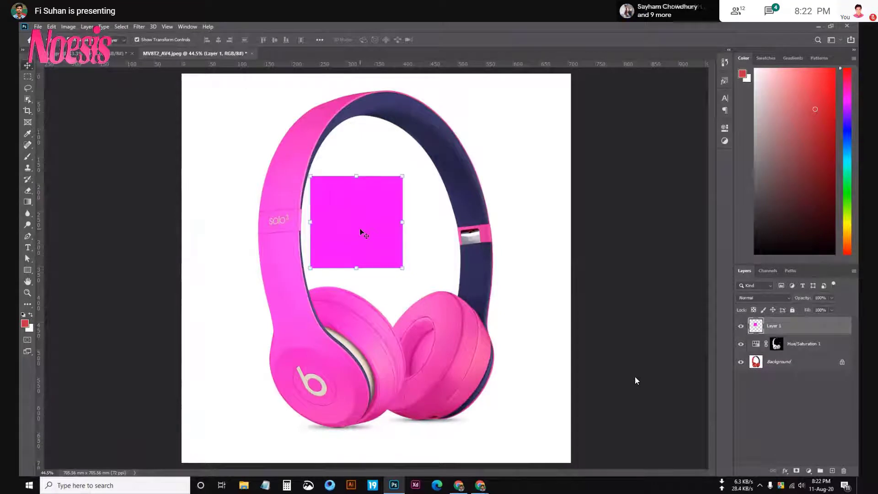
key("Delete")
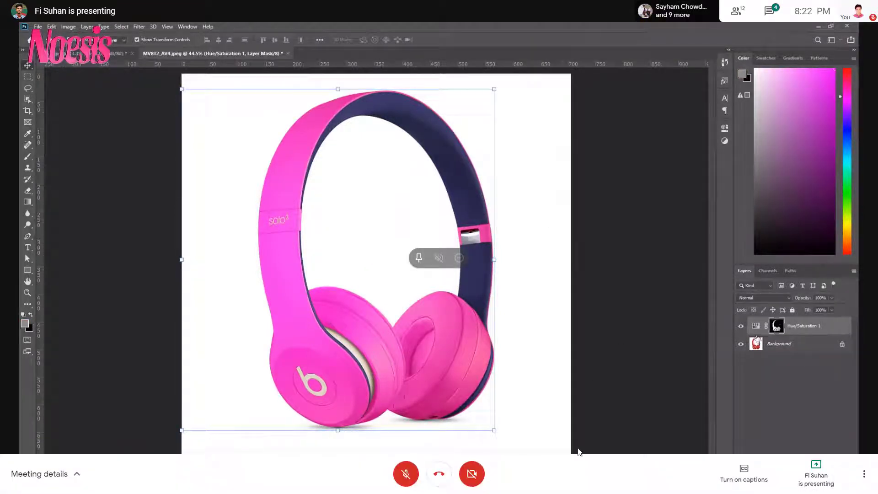
mouse_move(782, 442)
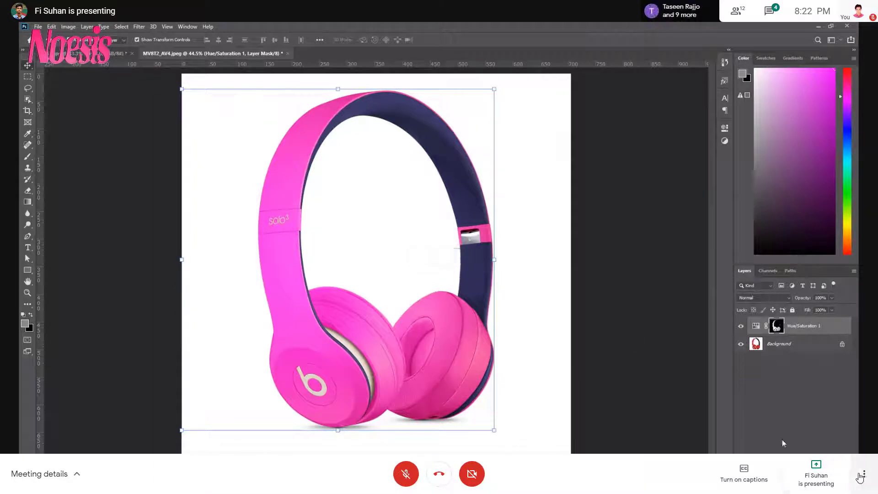
Leave the full-screen meeting view.
left_click(860, 464)
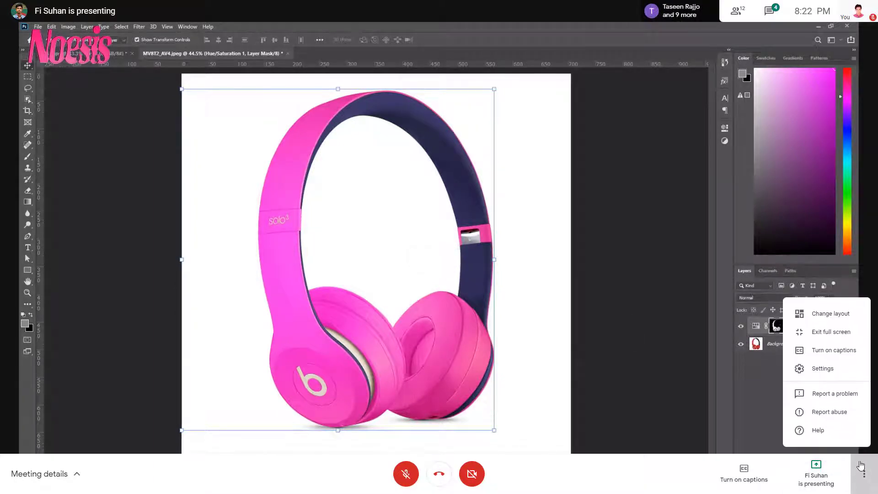
left_click(819, 332)
left_click(302, 484)
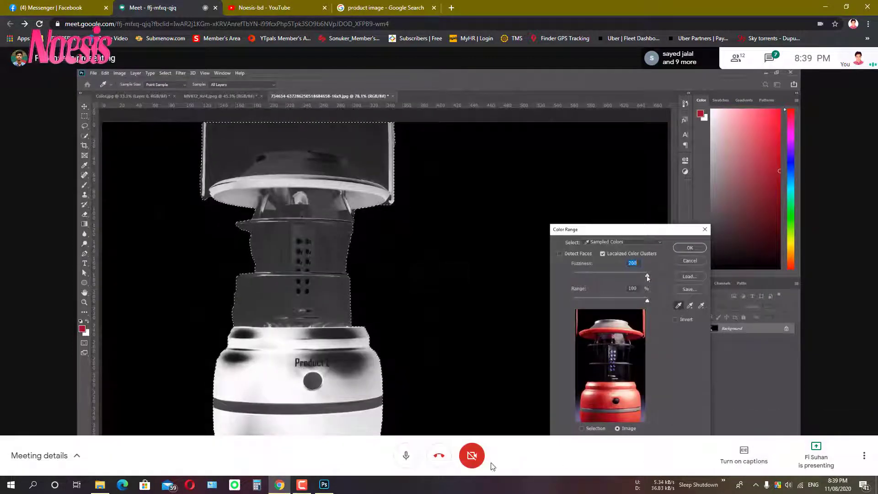
Switch the meeting view back to full screen.
left_click(864, 458)
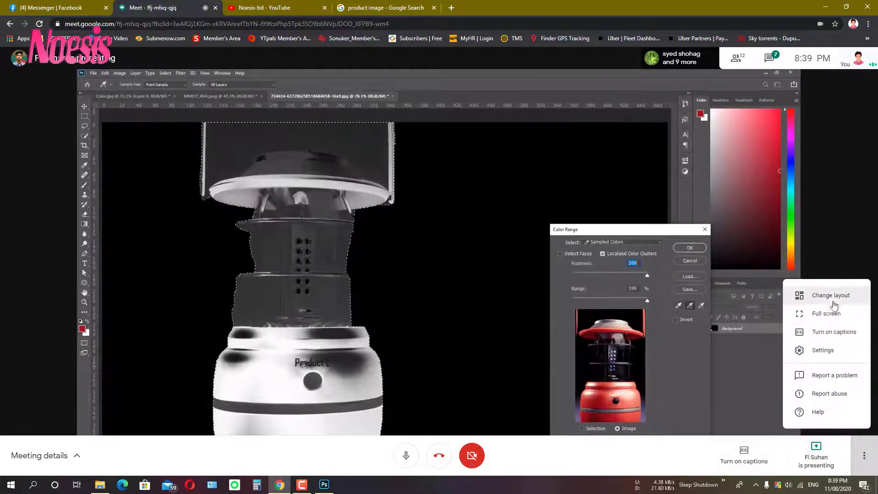
left_click(827, 314)
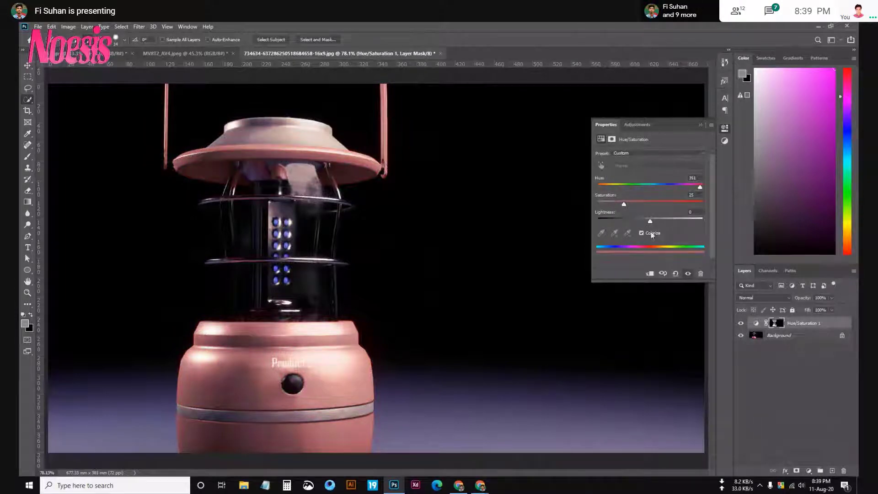
Shift the lantern tint's hue and darken its Lightness to about -29.
left_click_drag(625, 204, 702, 203)
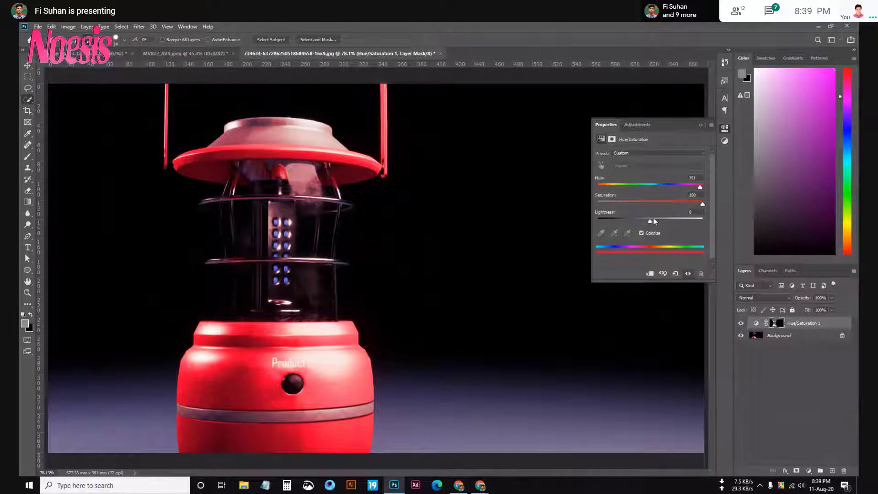
scroll(403, 303, "up", 3)
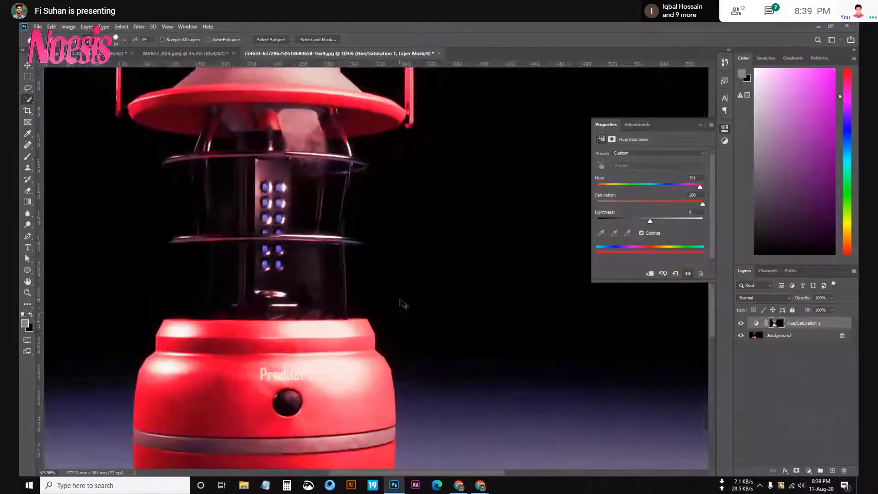
scroll(404, 301, "down", 3)
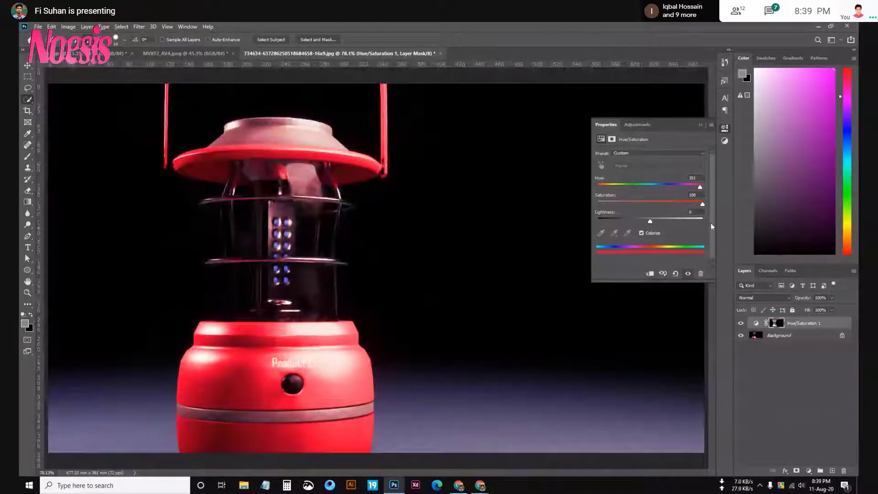
mouse_move(699, 187)
left_mouse_down()
mouse_move(633, 187)
mouse_move(653, 187)
left_mouse_up()
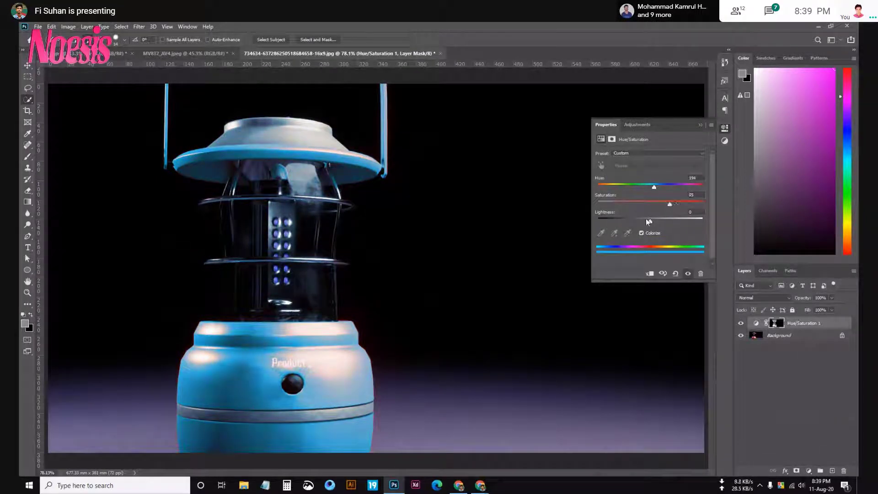
mouse_move(649, 221)
left_mouse_down()
mouse_move(622, 223)
mouse_move(635, 221)
left_mouse_up()
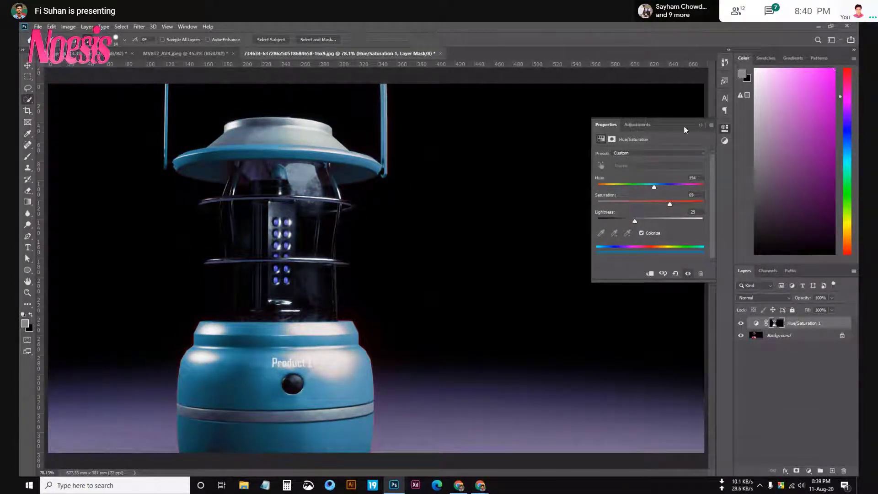
Close Properties and toggle the Hue/Saturation layer off to compare with the red original.
left_click(702, 125)
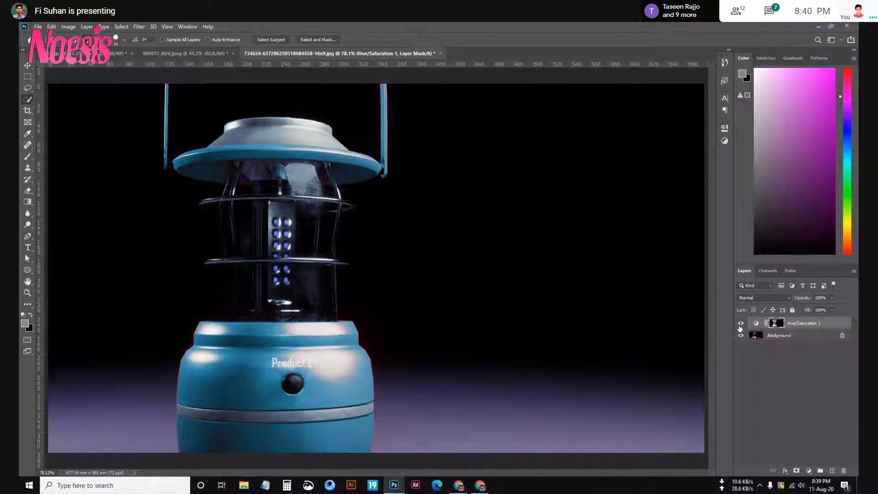
left_click(740, 325)
left_click(740, 324)
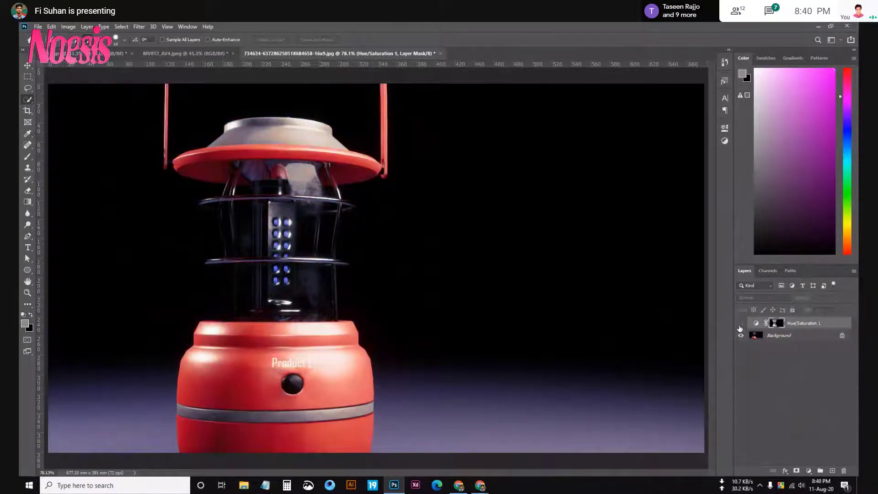
Zoom in and toggle the recolour layer's visibility to compare it with the original red.
scroll(248, 118, "up", 3)
scroll(304, 114, "up", 2)
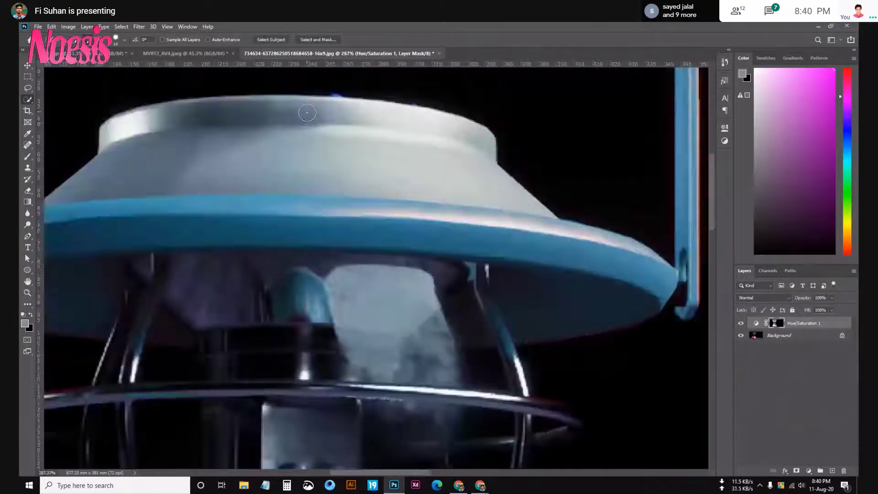
scroll(365, 202, "up", 2)
scroll(372, 237, "down", 2)
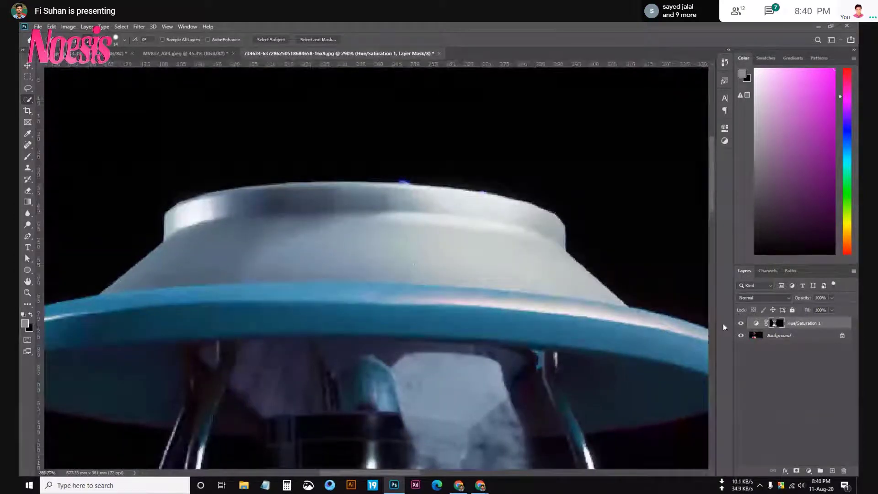
left_click(741, 323)
left_click(741, 323)
left_click(741, 324)
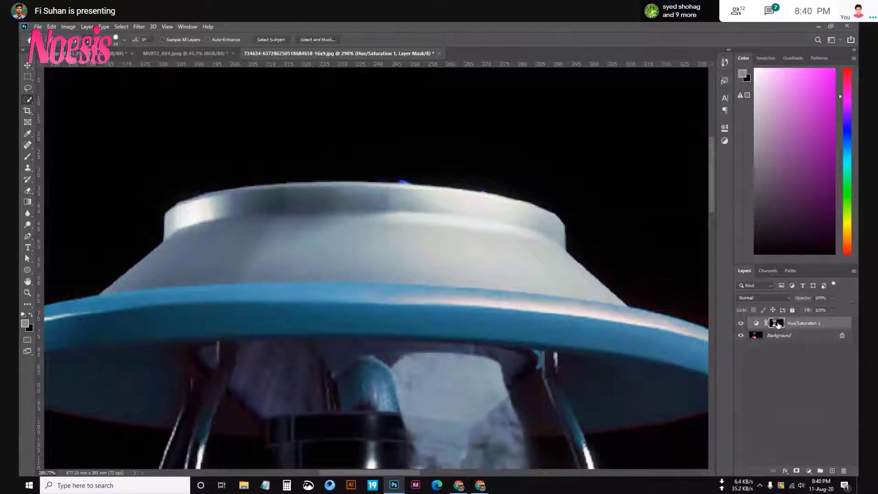
View the recolour's mask in grayscale and mute the meeting microphone.
left_click(775, 323, "alt")
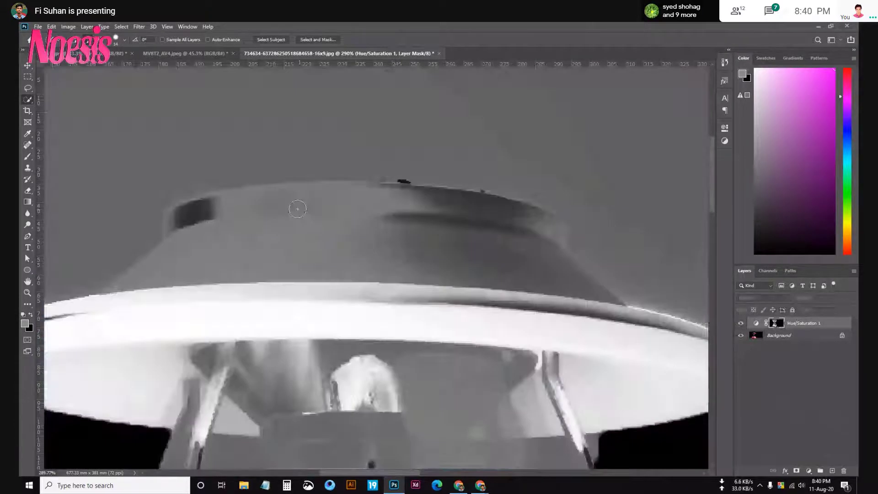
scroll(384, 223, "down", 2)
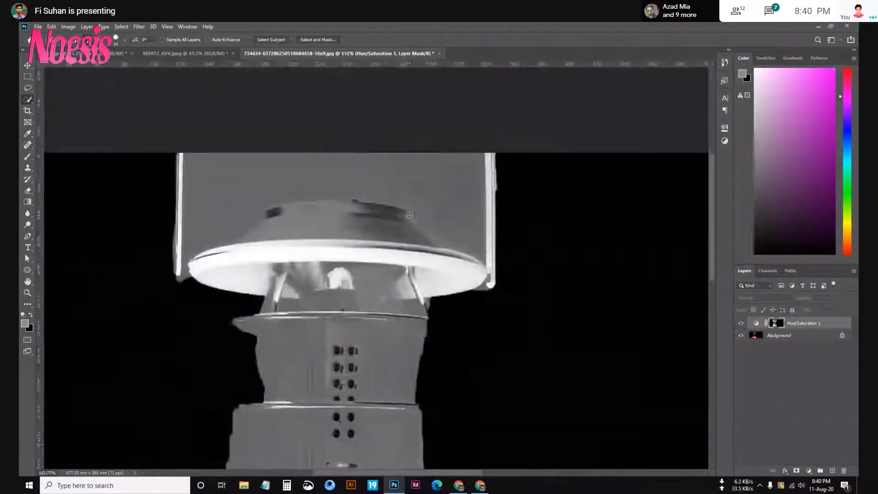
scroll(384, 222, "down", 1)
scroll(384, 222, "down", 1)
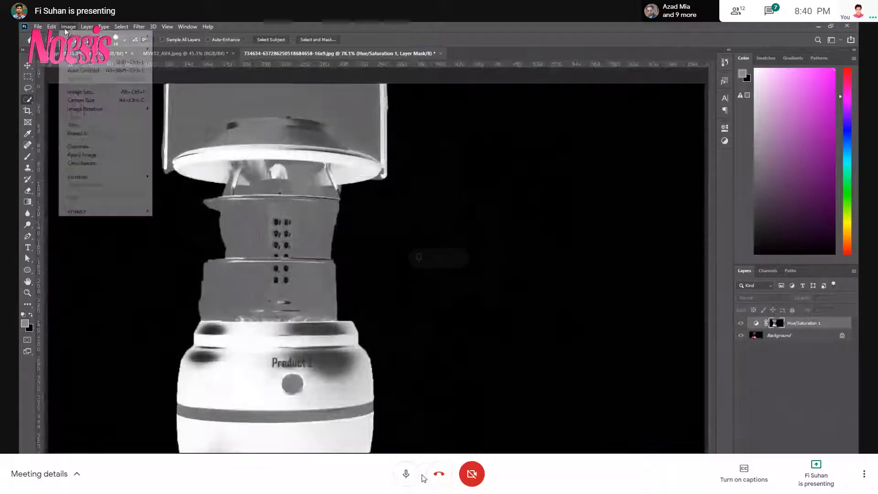
left_click(406, 473)
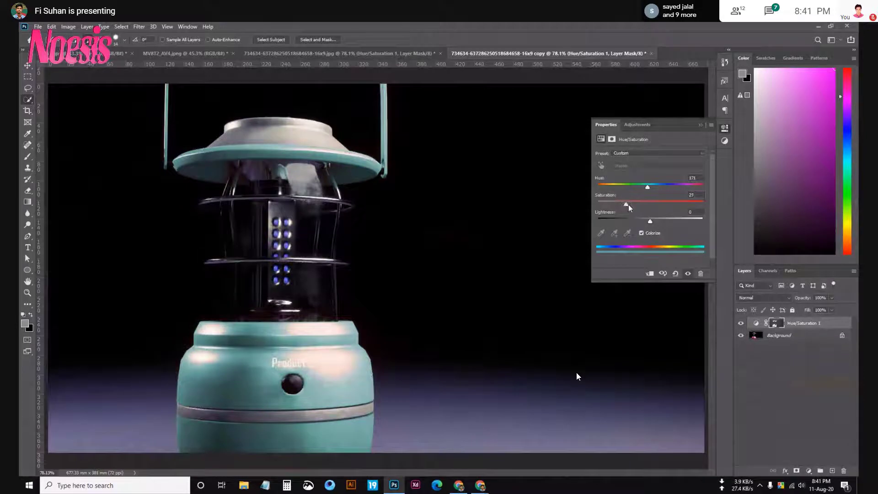
Deepen the teal with Saturation 90 and Lightness about -43.
left_click_drag(623, 204, 692, 203)
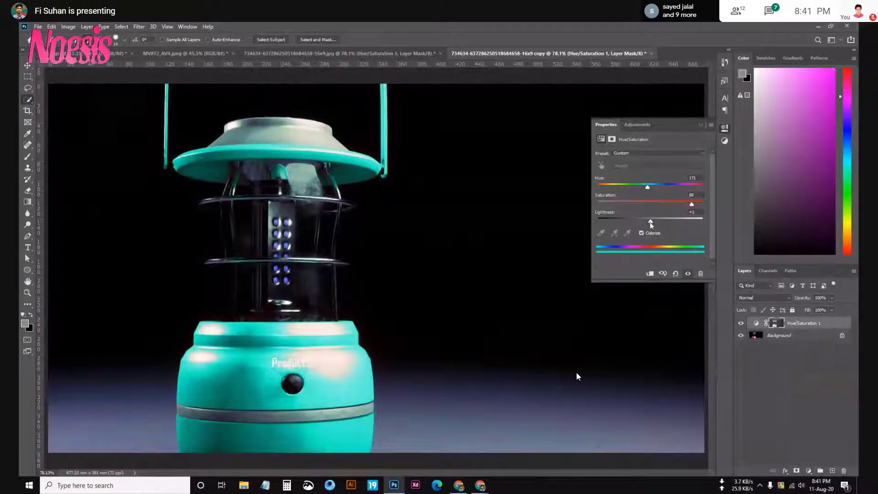
left_click_drag(650, 221, 624, 221)
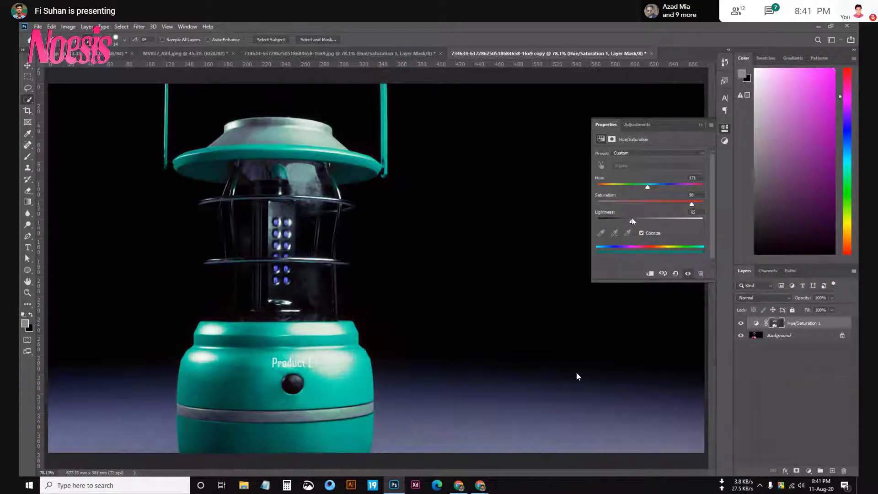
left_click_drag(624, 221, 627, 221)
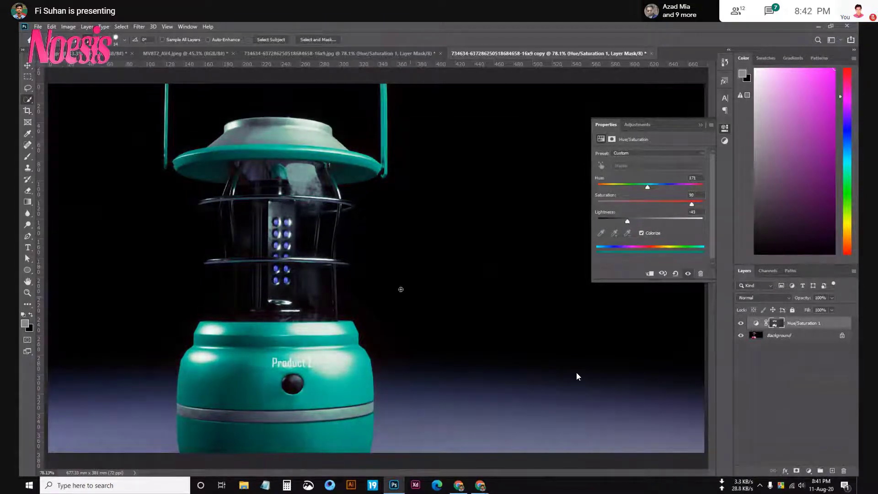
Fit the lantern on screen and delete the Hue/Saturation layer.
scroll(306, 365, "up", 1)
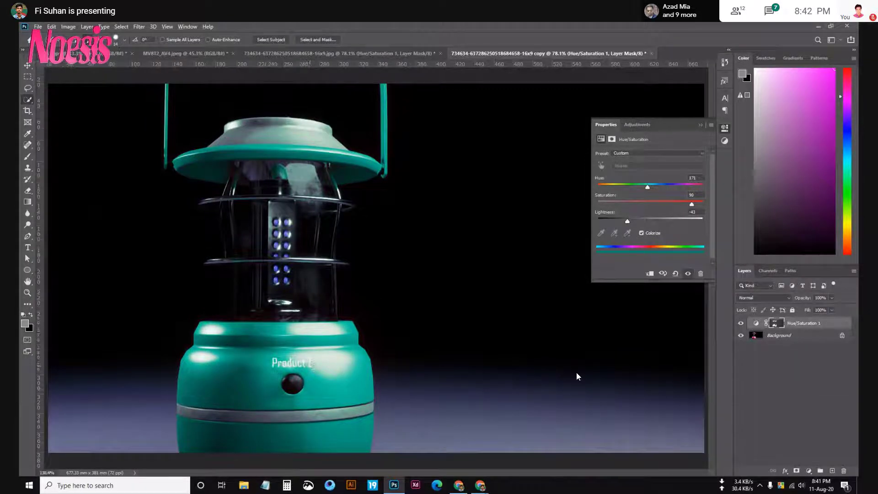
scroll(306, 365, "up", 2)
scroll(320, 361, "up", 2)
scroll(335, 359, "up", 2)
key("ctrl+0")
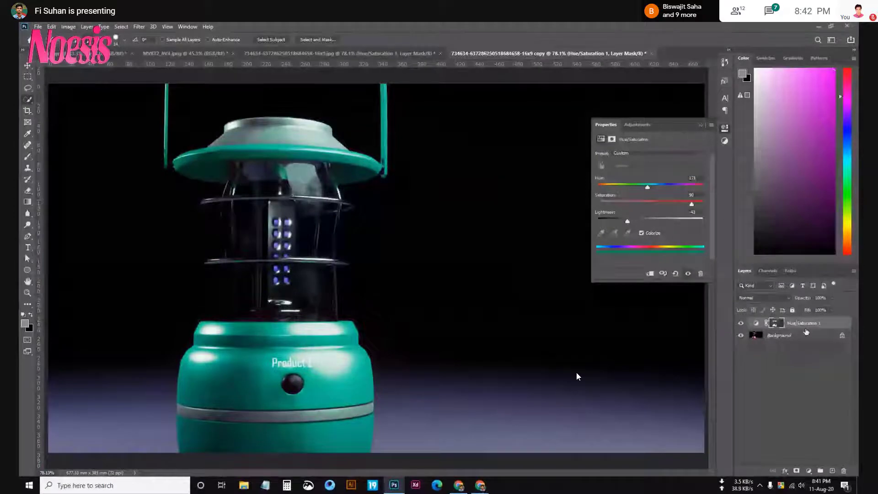
key("Delete")
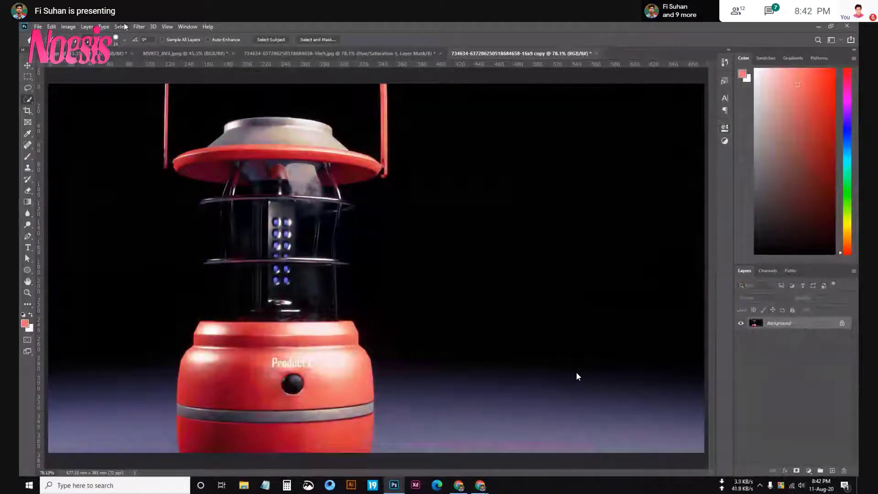
Select the lantern's red parts with Color Range at Fuzziness 200, adding the top rim colour.
left_click(121, 27)
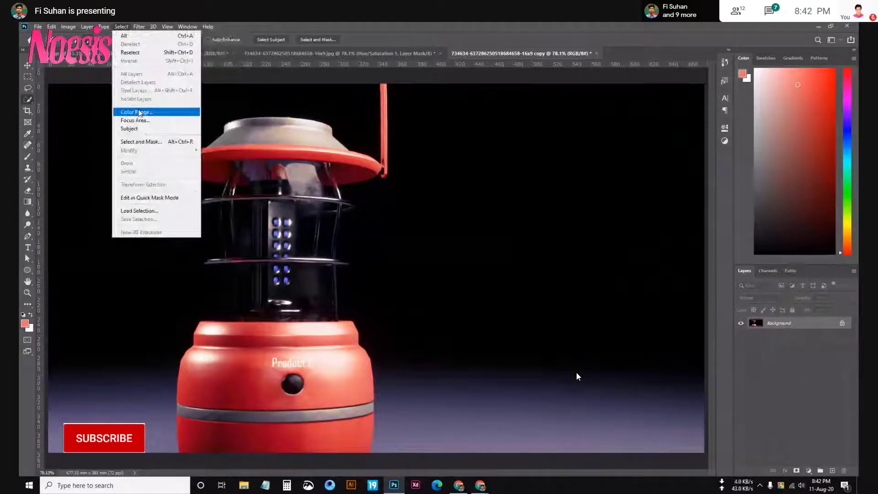
left_click(139, 113)
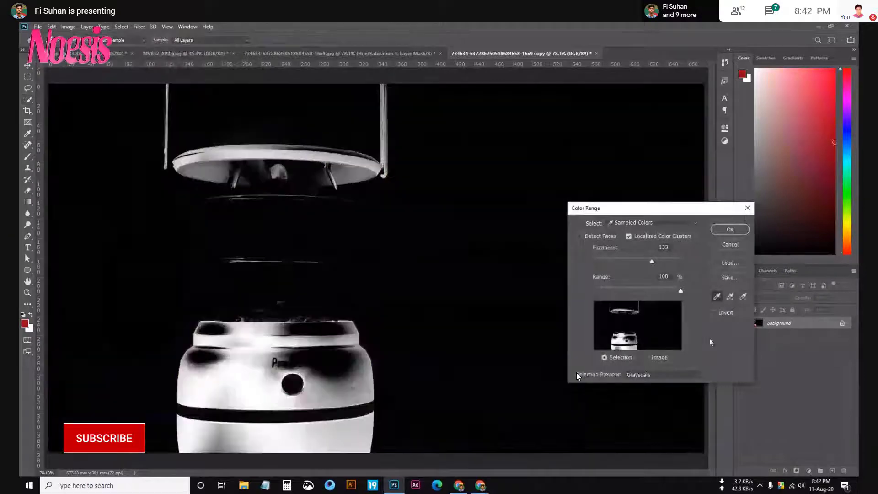
left_click_drag(651, 261, 693, 264)
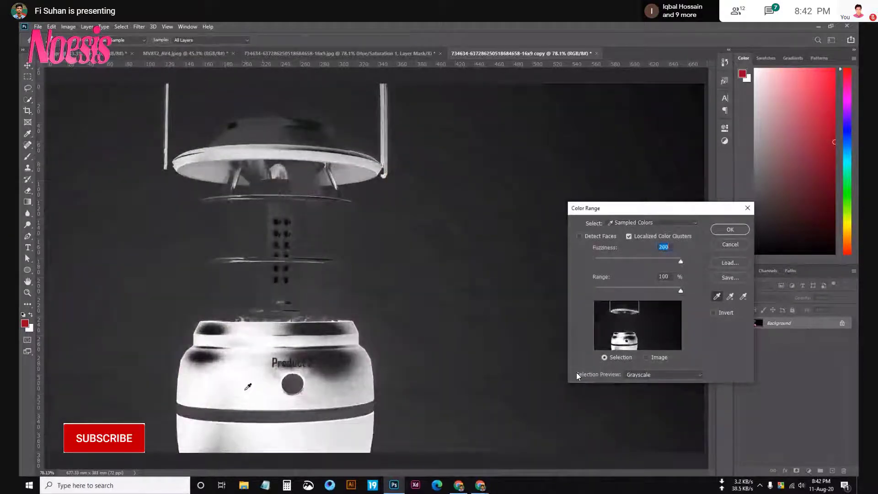
left_click(730, 297)
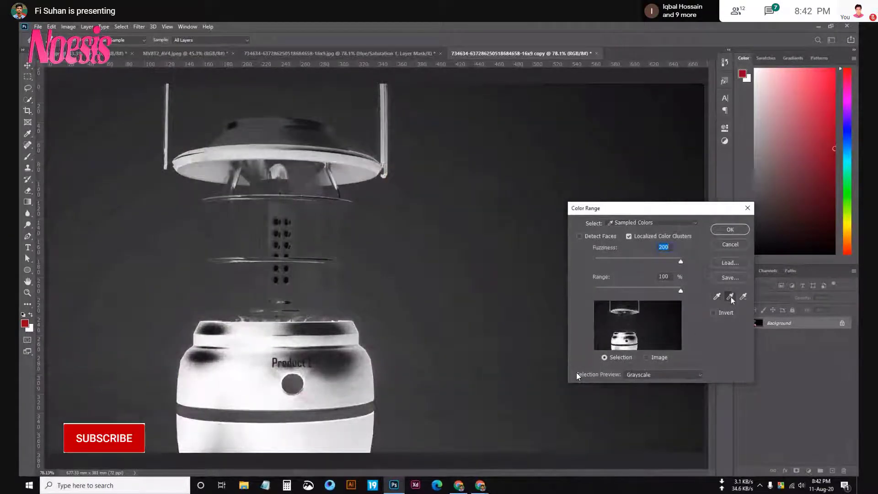
left_click(295, 155)
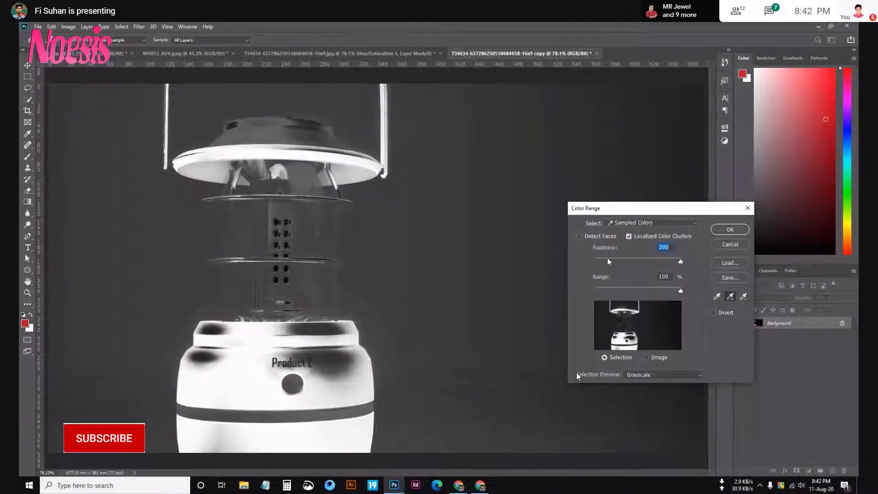
left_click(730, 231)
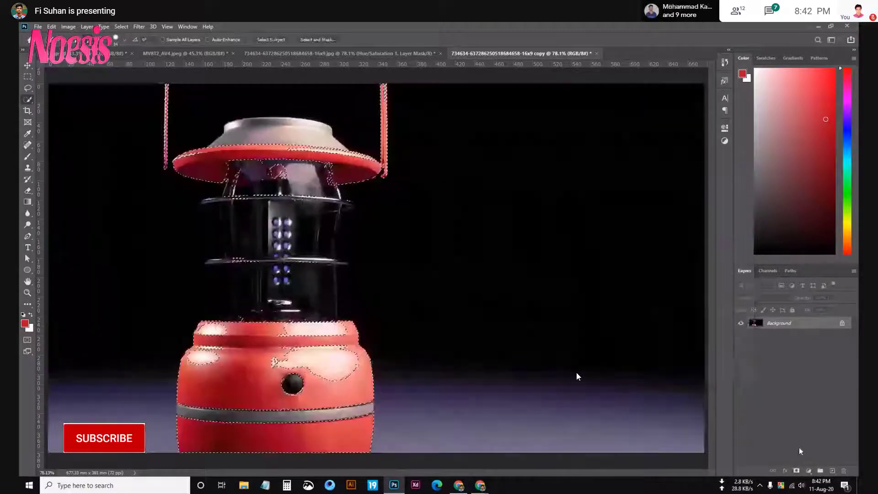
left_click(808, 471)
Add a colorized Hue/Saturation layer with Hue about 176, Saturation 77, Lightness -36.
left_click(800, 390)
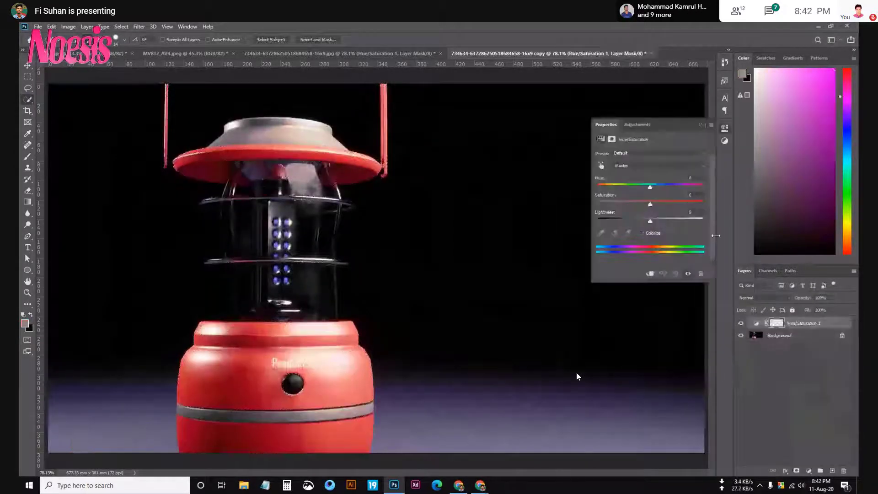
left_click(642, 233)
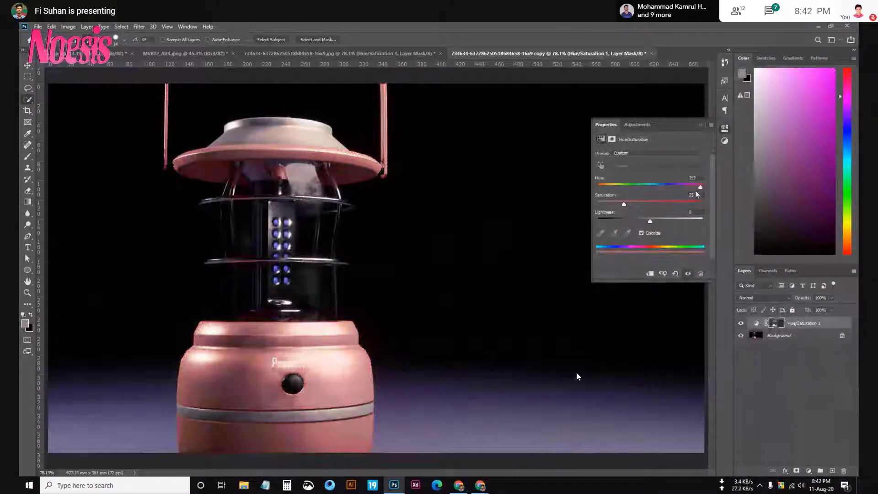
left_click_drag(700, 187, 648, 187)
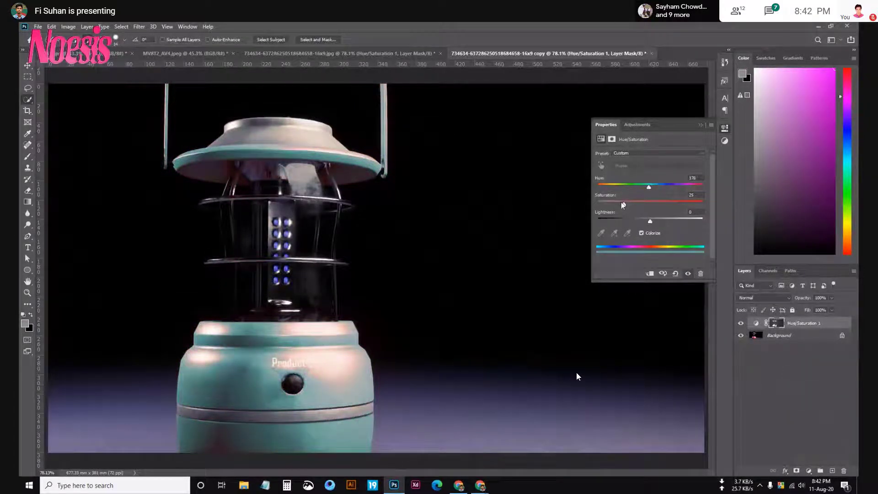
mouse_move(624, 204)
left_mouse_down()
mouse_move(678, 205)
mouse_move(632, 222)
left_mouse_up()
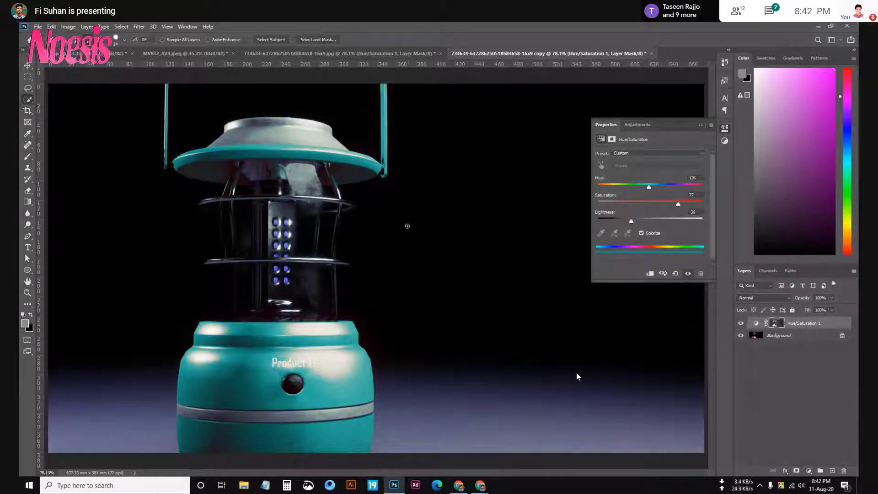
Toggle the recolour on and off to compare, then close its Properties.
left_click(741, 324)
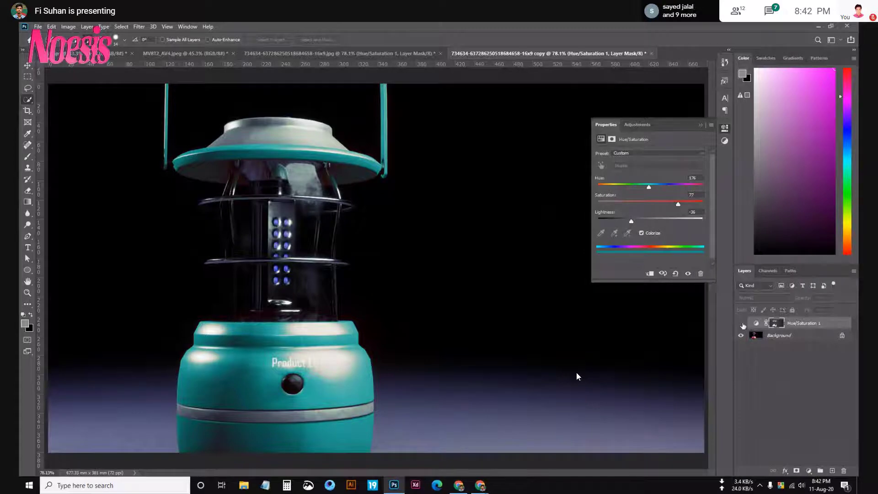
left_click(742, 324)
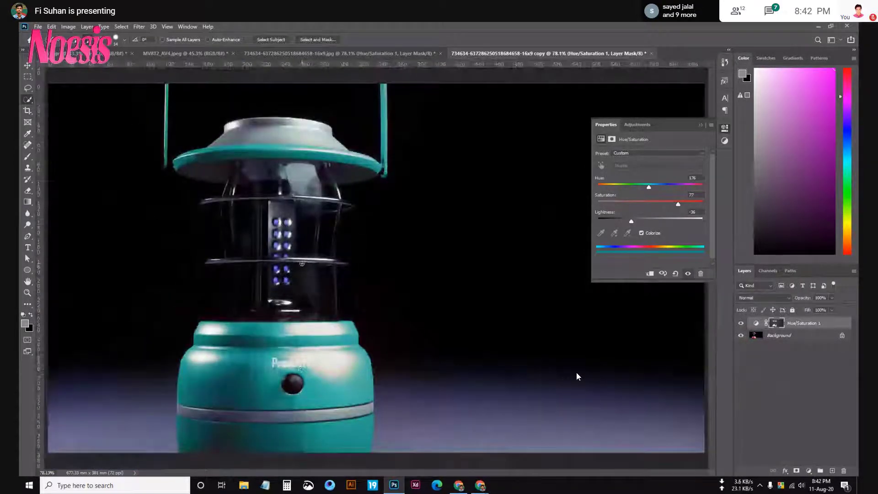
left_click(704, 126)
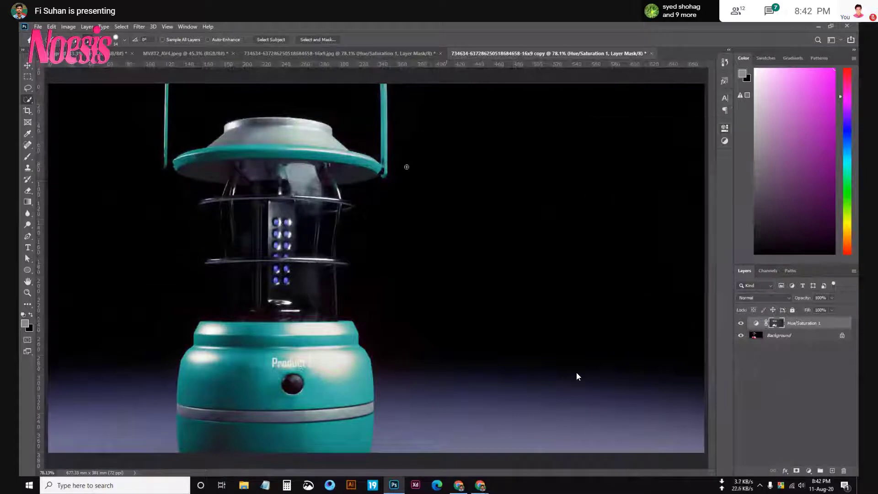
scroll(258, 127, "up", 3)
scroll(259, 126, "up", 3)
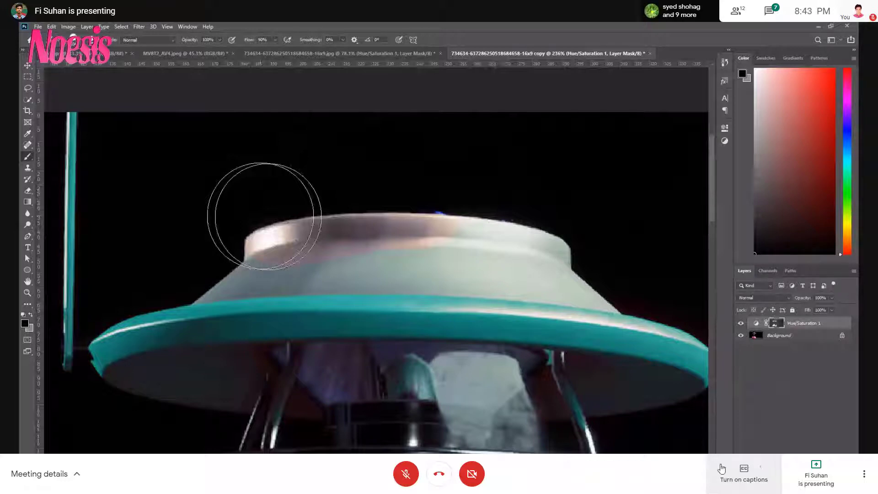
Unmute the meeting microphone to speak.
left_click(406, 478)
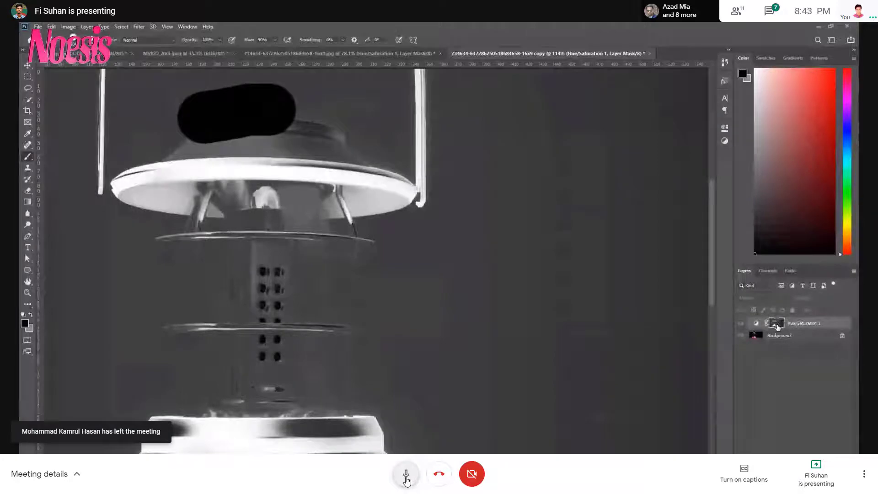
Mute the meeting microphone again.
left_click(406, 478)
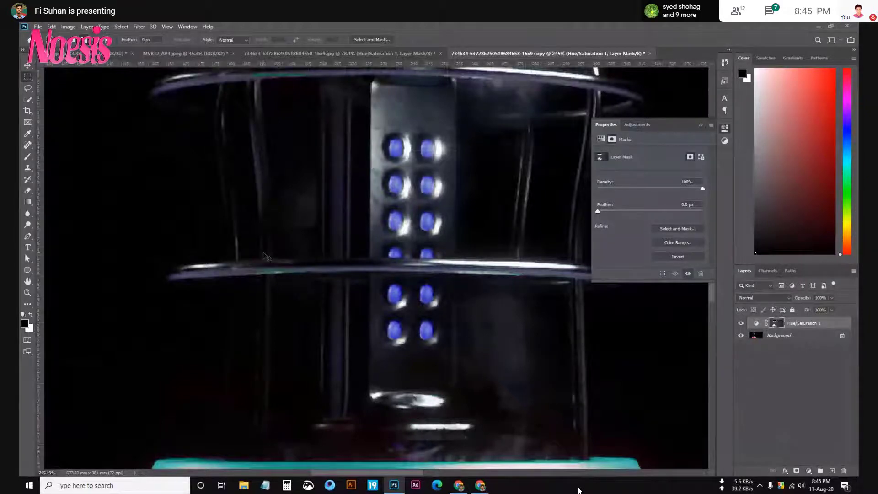
Paint the mask with a smaller white brush to turn the lantern's beige top teal.
key("ctrl+0")
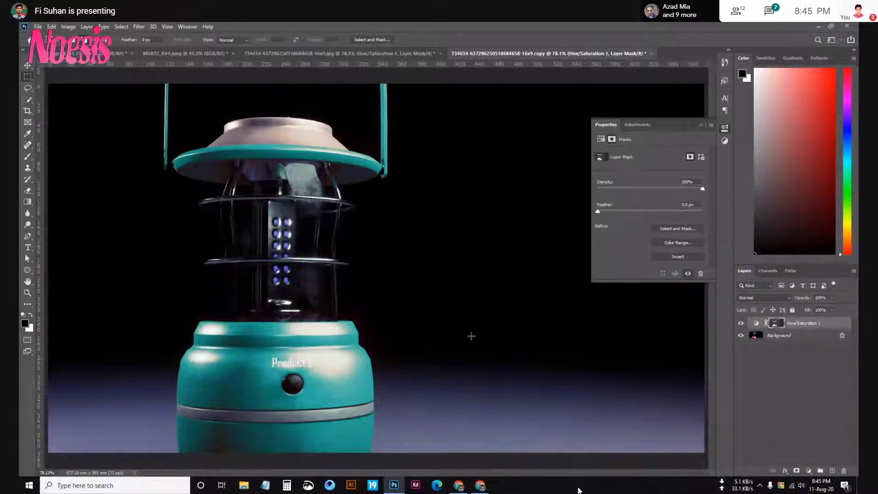
scroll(300, 137, "up", 2)
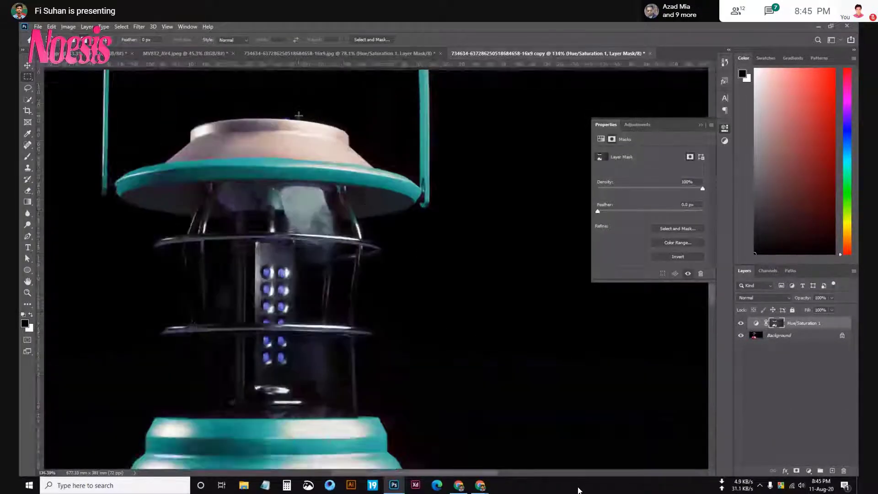
scroll(300, 137, "up", 2)
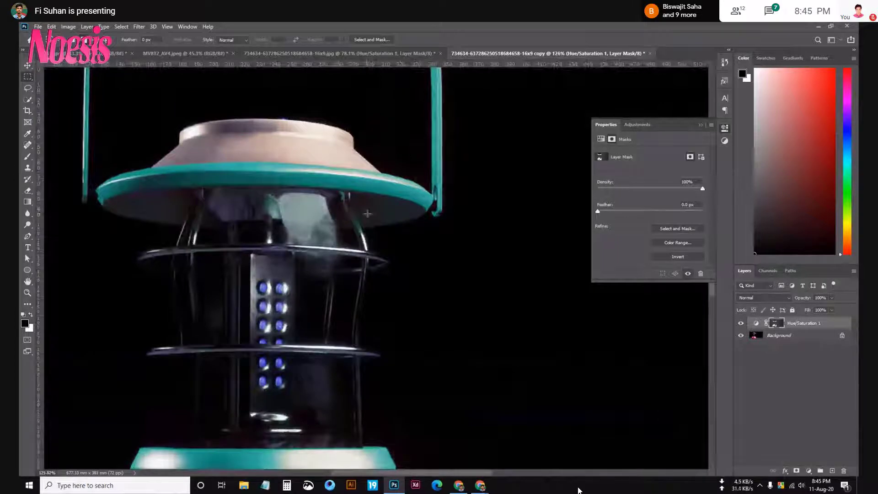
left_click(31, 316)
key("b")
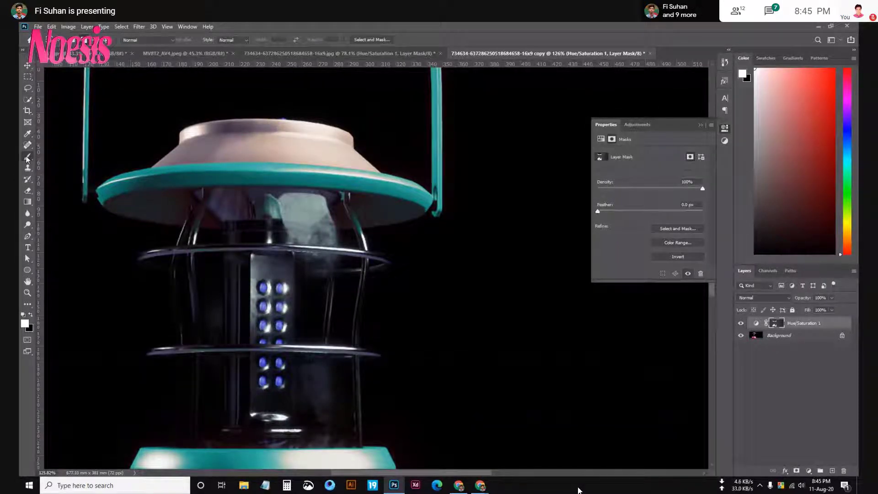
key("bracketleft")
key("bracketleft")
key("bracketleft")
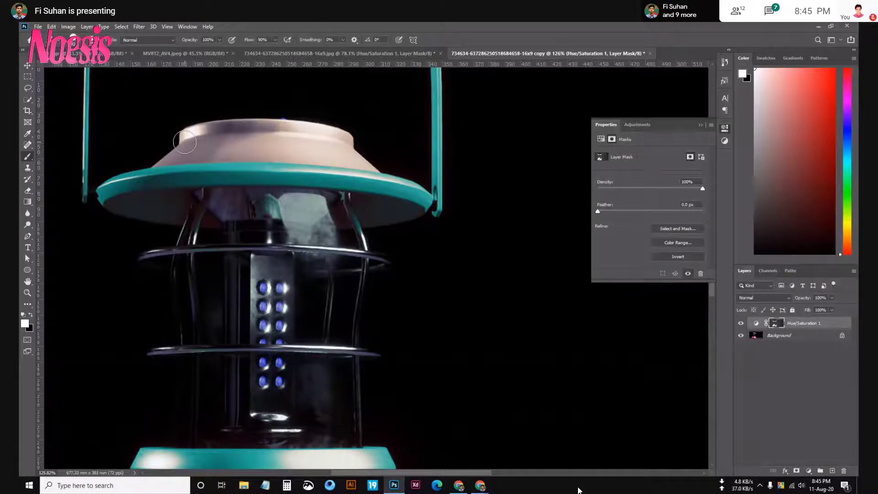
mouse_move(184, 142)
left_mouse_down()
mouse_move(363, 141)
mouse_move(297, 174)
mouse_move(205, 157)
mouse_move(246, 156)
mouse_move(168, 157)
mouse_move(379, 164)
mouse_move(420, 183)
mouse_move(387, 177)
left_mouse_up()
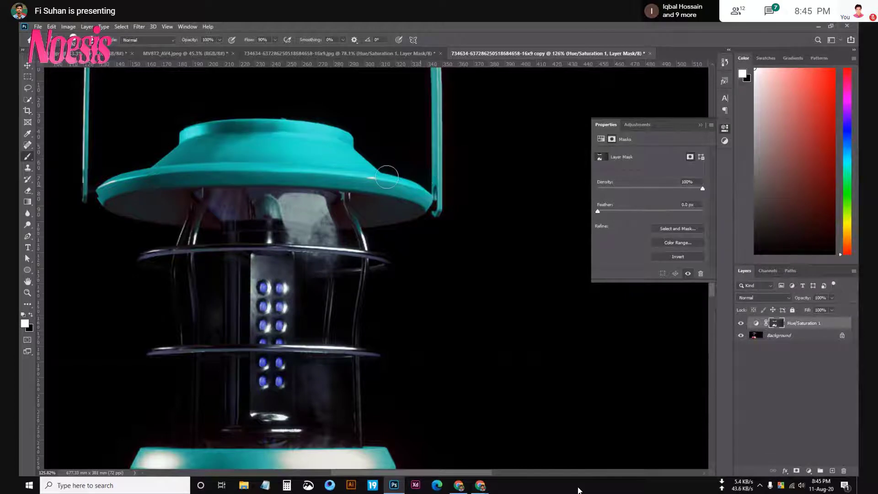
Paint the mask along the handle pole's white highlight with a thinner brush.
scroll(387, 177, "down", 3)
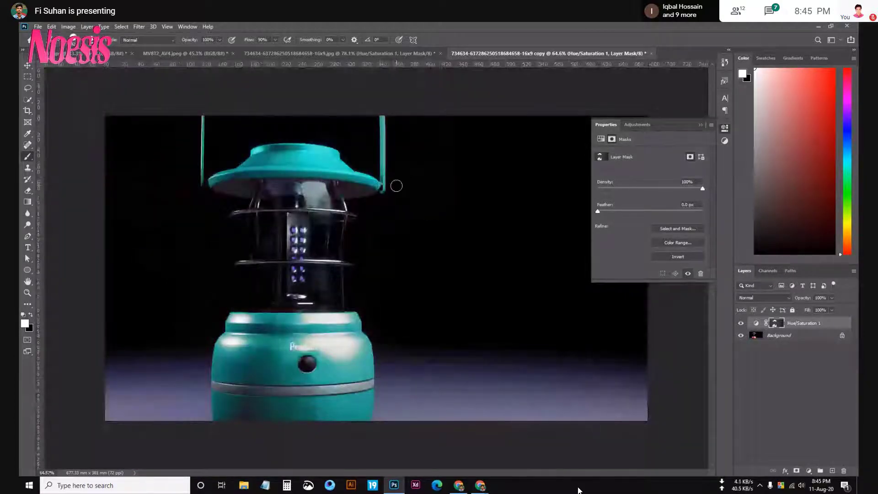
scroll(299, 207, "up", 3)
scroll(299, 207, "up", 4)
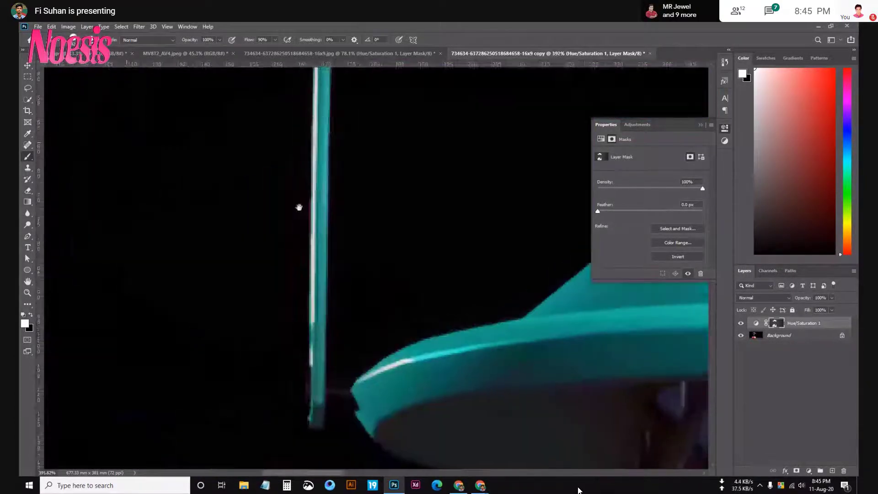
left_click_drag(320, 176, 316, 349)
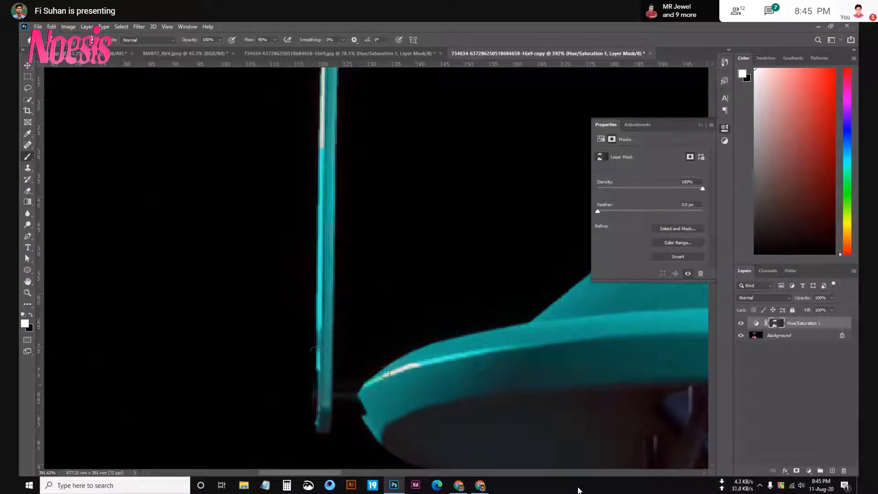
scroll(321, 214, "up", 3)
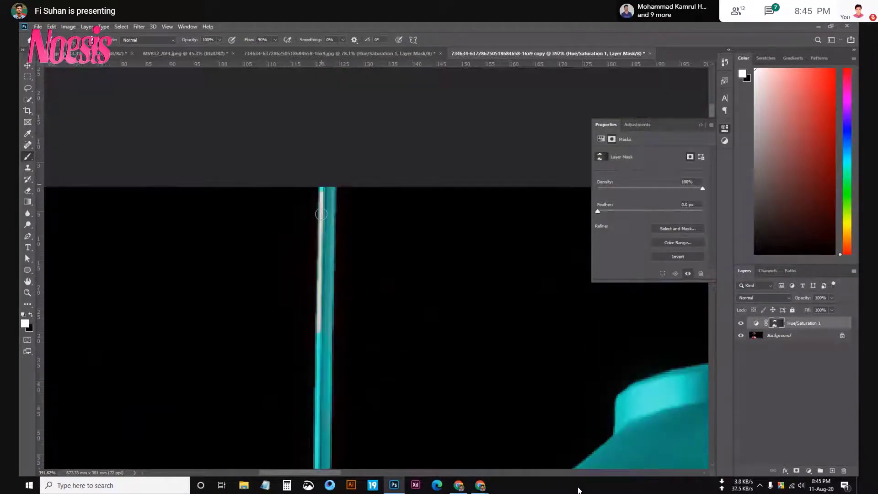
left_click_drag(321, 214, 320, 338)
scroll(272, 243, "down", 3)
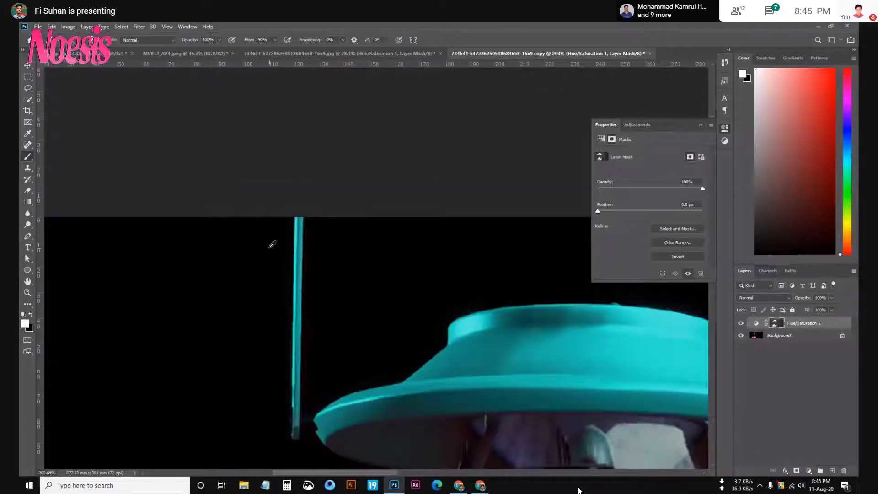
scroll(272, 243, "down", 2)
scroll(448, 265, "up", 4)
scroll(411, 265, "right", 2)
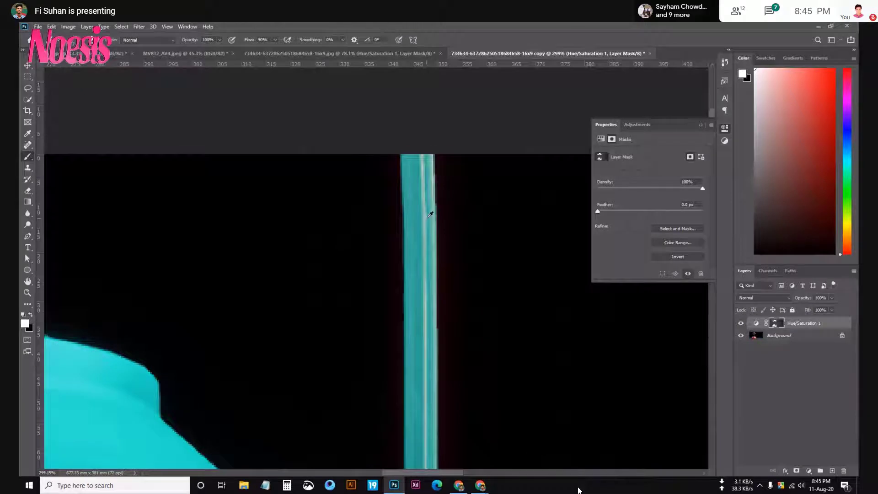
scroll(430, 214, "down", 3)
scroll(425, 206, "up", 4)
left_click_drag(418, 185, 421, 339)
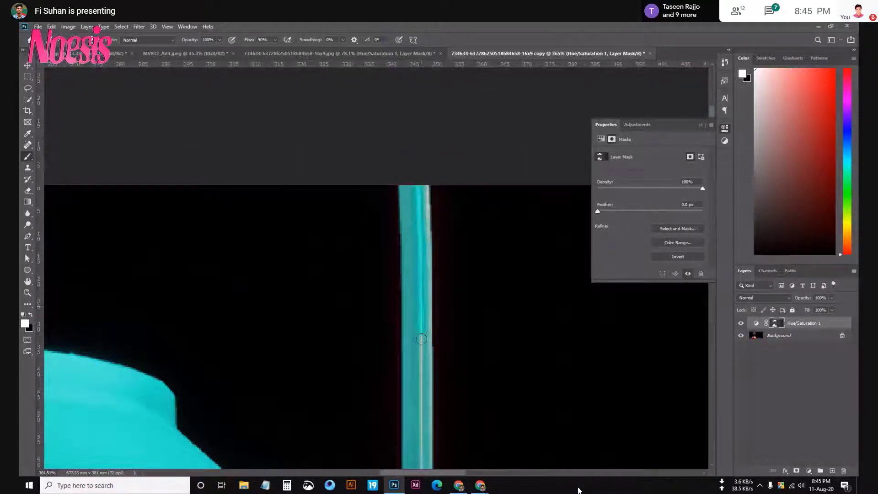
Cover the rest of the pole highlight and fit the whole lantern to check.
scroll(421, 339, "down", 1)
scroll(422, 275, "down", 1)
scroll(423, 205, "down", 1)
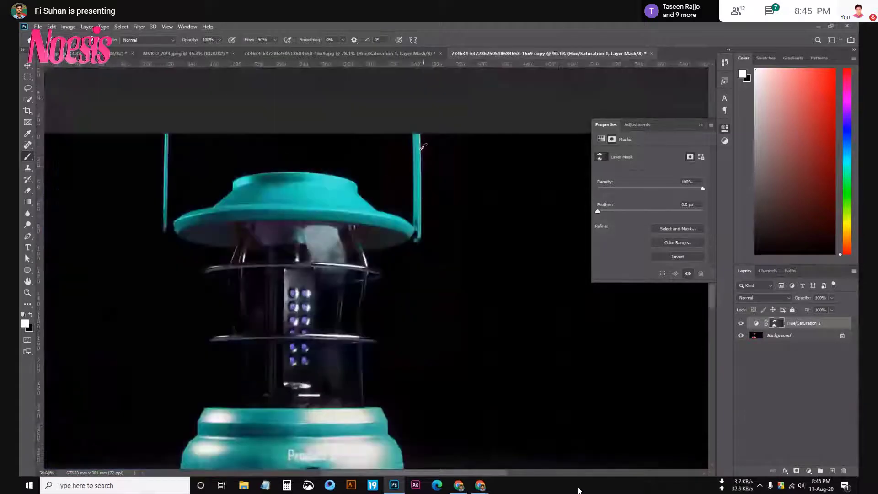
scroll(427, 121, "down", 1)
scroll(427, 120, "up", 3)
left_click_drag(409, 153, 407, 366)
key("ctrl+0")
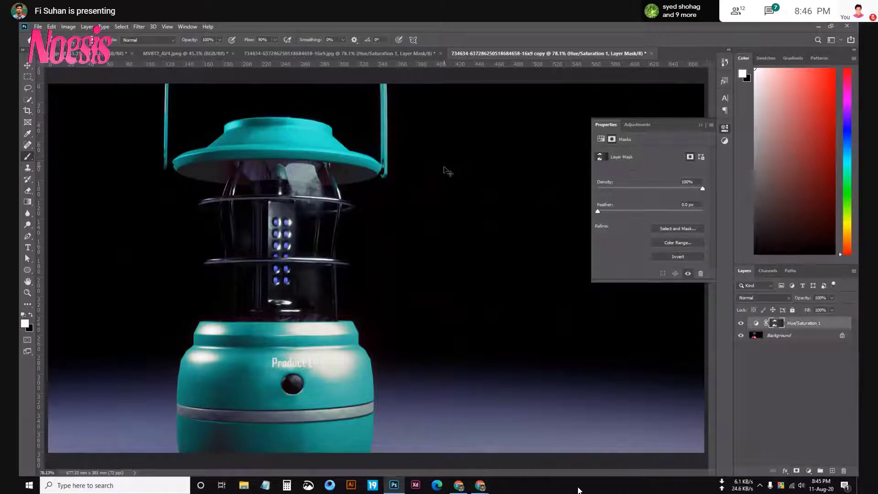
scroll(446, 170, "up", 5)
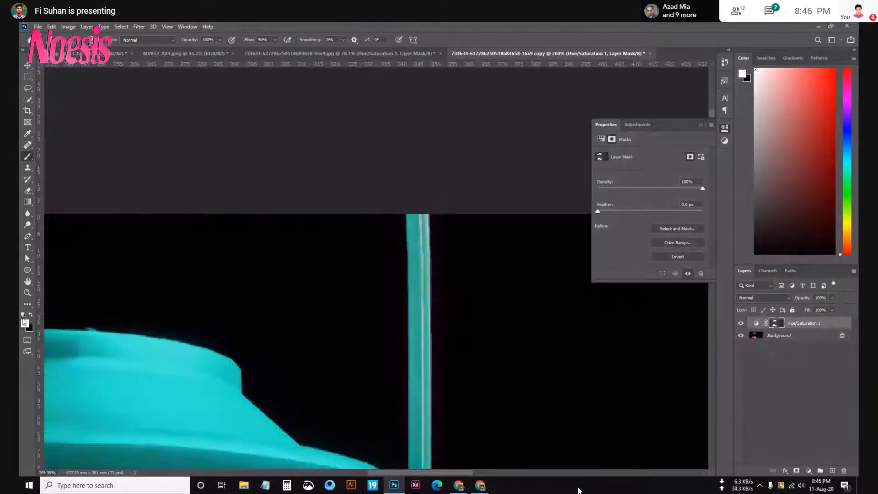
Paint the mask over the light streak down the teal handle.
left_click(24, 323)
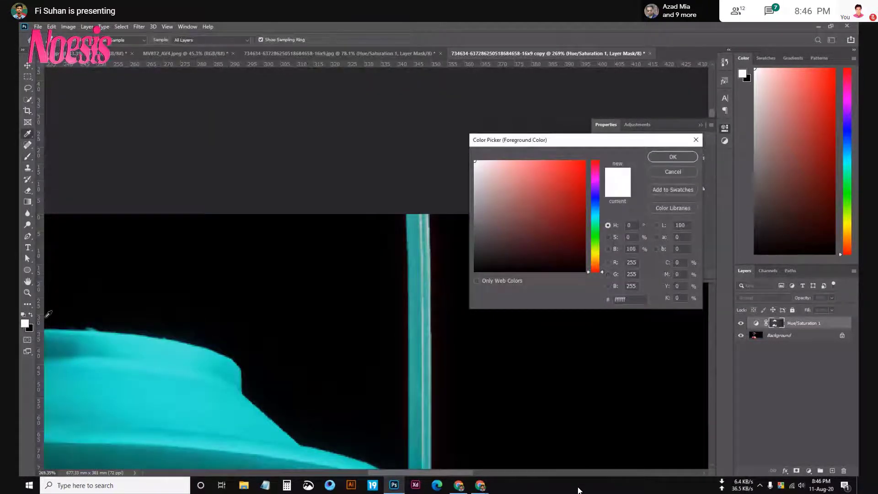
left_click(677, 170)
scroll(419, 223, "up", 2)
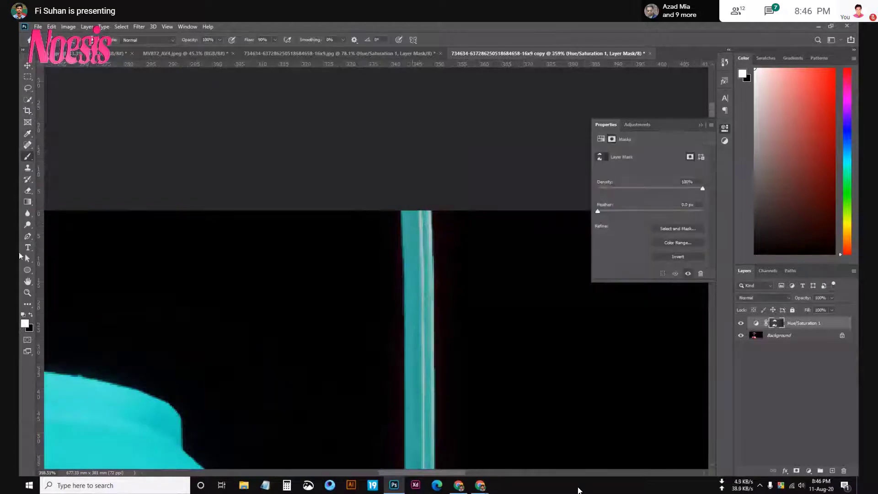
left_click(28, 134)
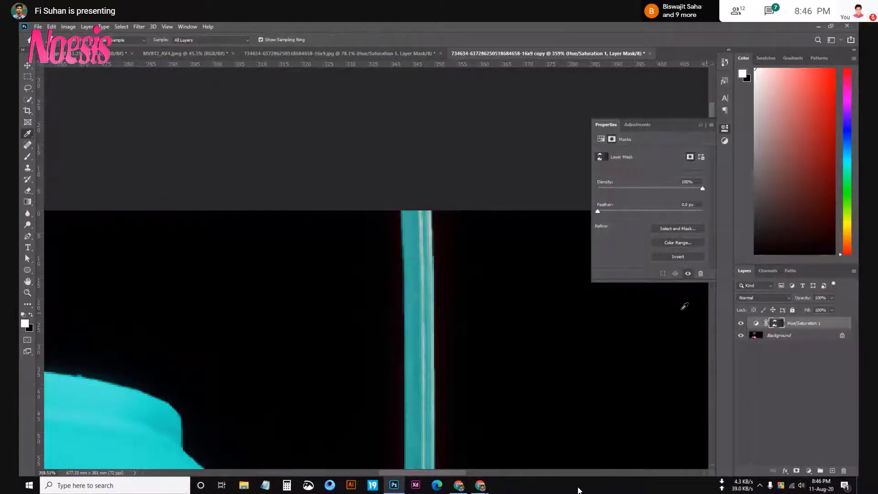
scroll(445, 223, "up", 1)
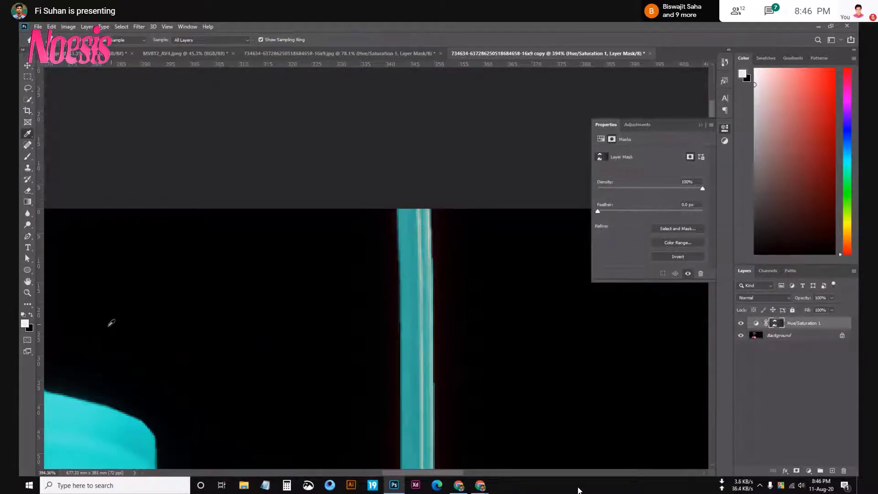
left_click(27, 155)
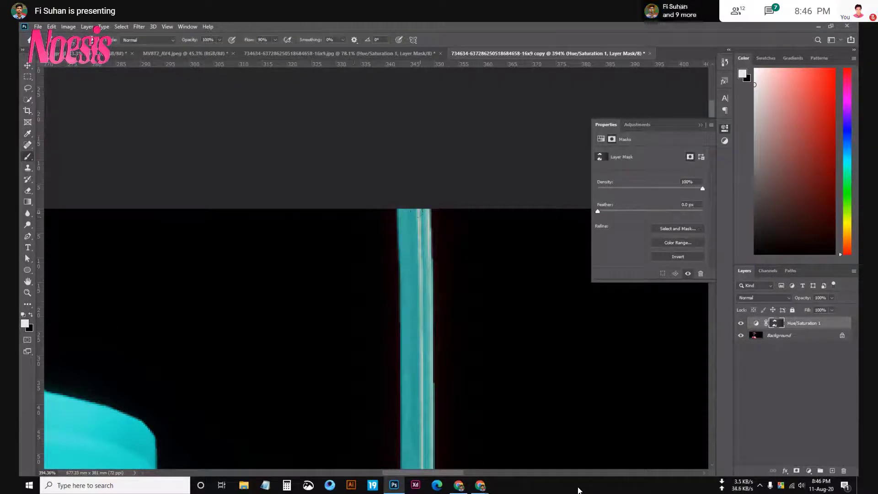
left_click_drag(418, 214, 417, 415)
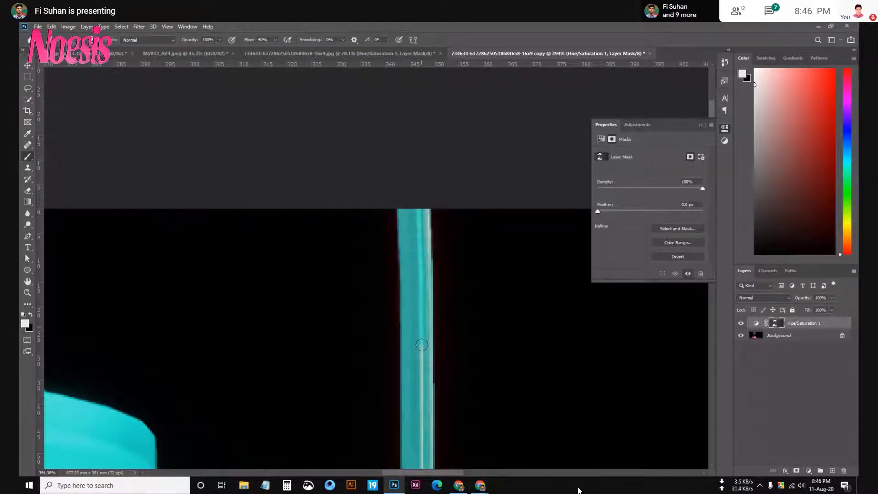
scroll(428, 404, "down", 1)
scroll(385, 247, "down", 2)
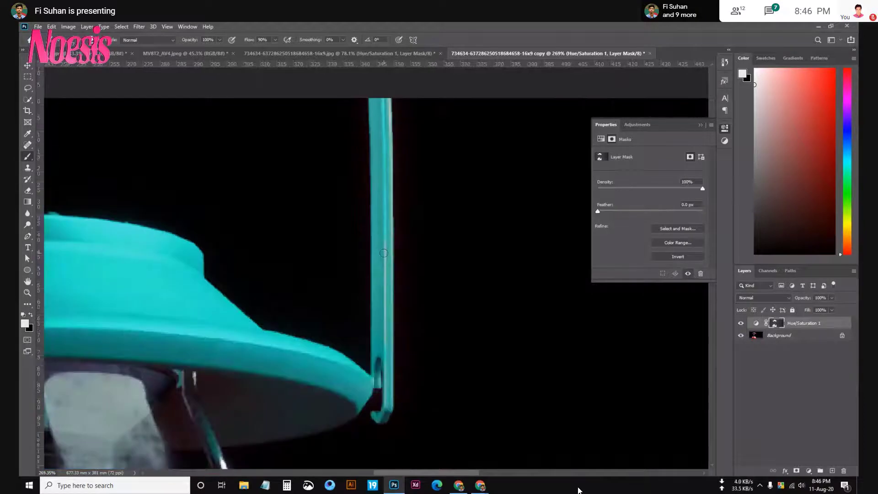
Set the foreground colour to pure white #ffffff and move to the other lantern document.
left_click(25, 324)
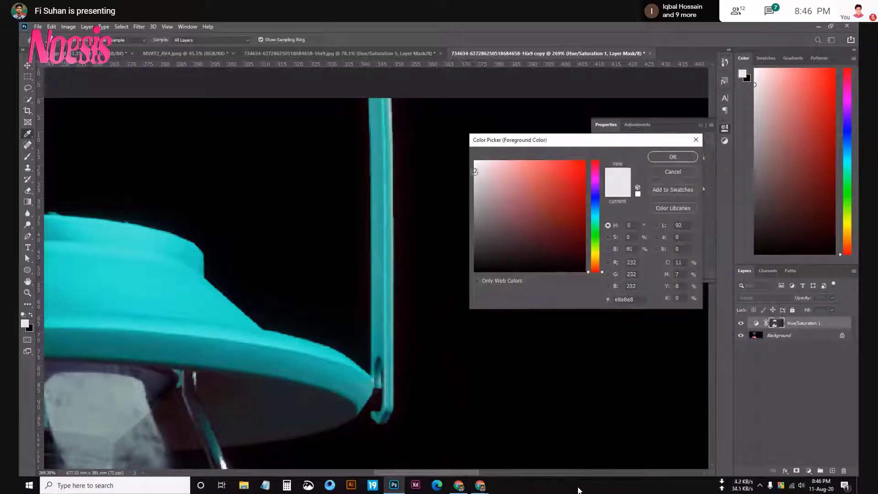
left_click_drag(476, 171, 461, 152)
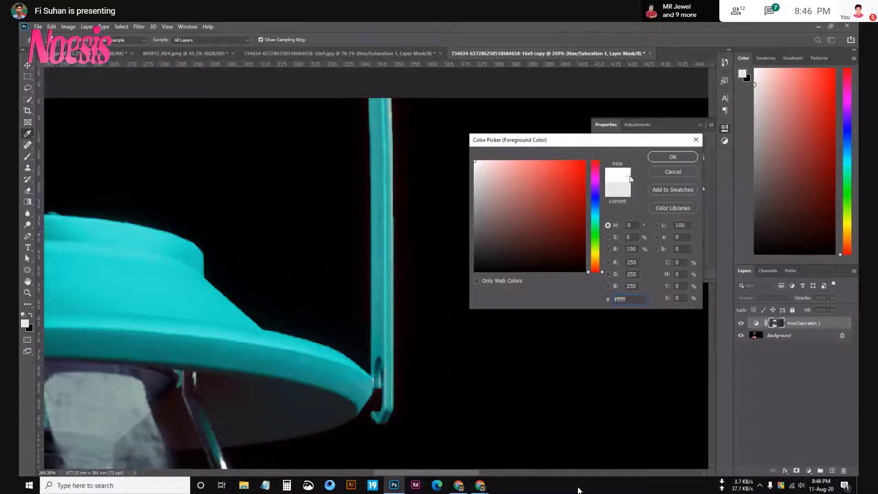
left_click(673, 172)
key("ctrl+0")
key("b")
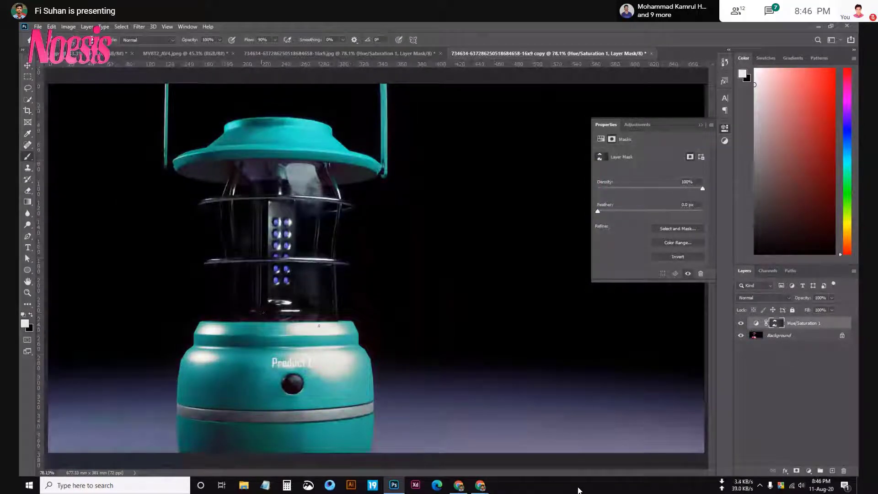
key("Delete")
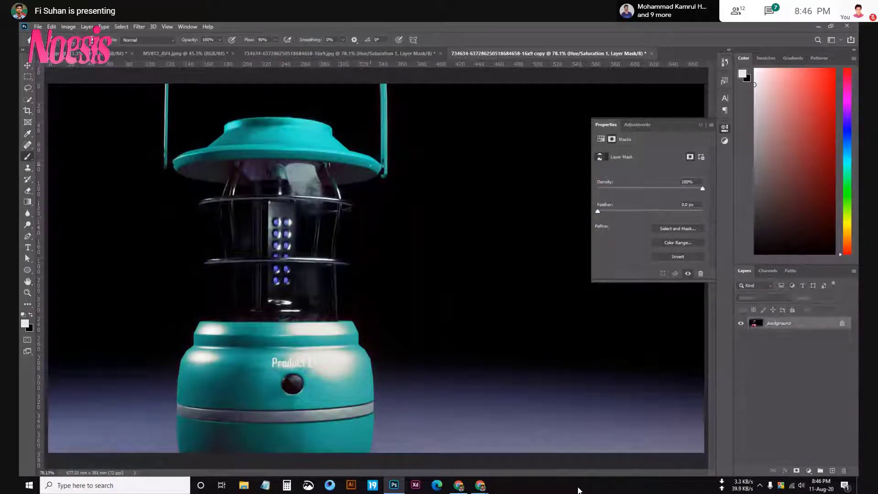
left_click(403, 54)
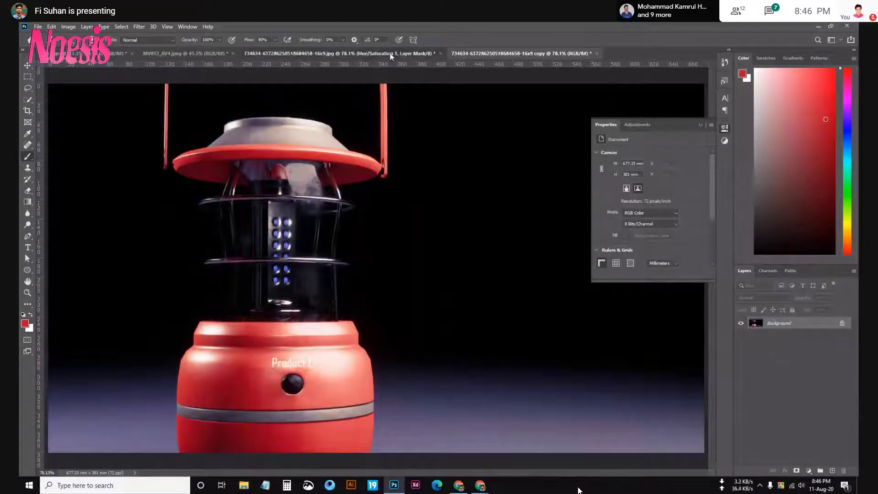
Start closing the lantern document, then cancel the save prompt.
left_click(441, 53)
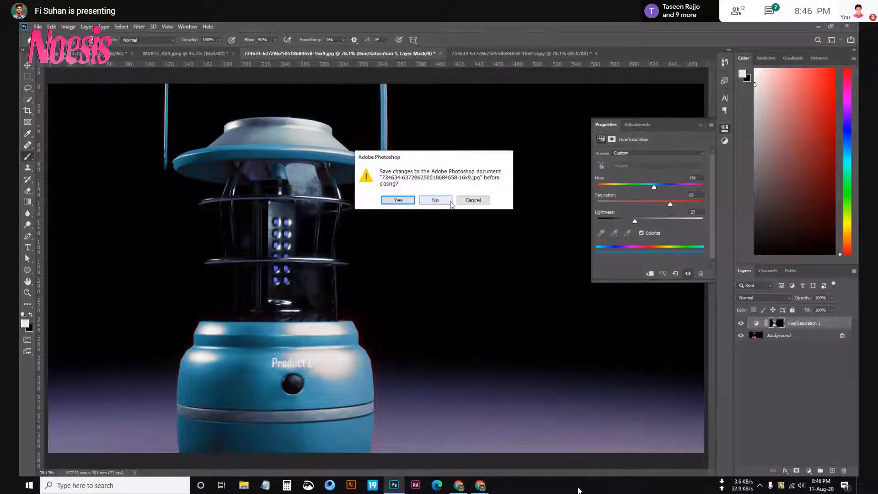
key("Escape")
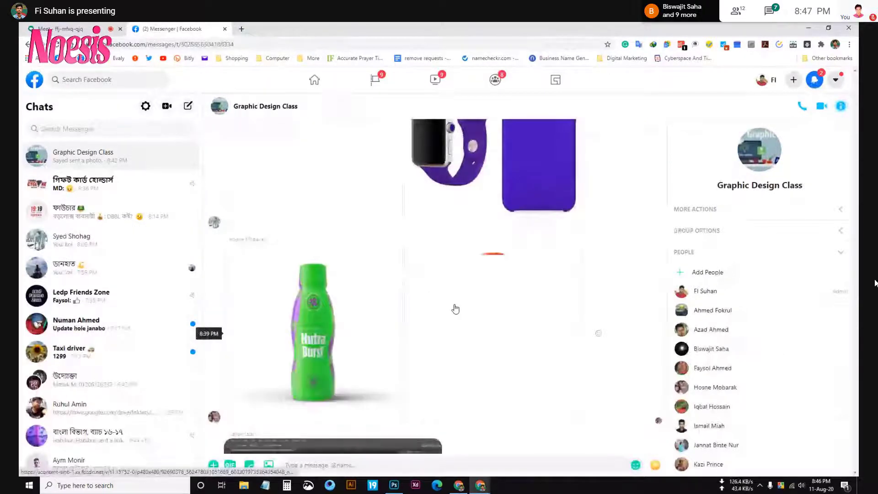
Exit the meeting's full-screen view through More options.
left_click(864, 474)
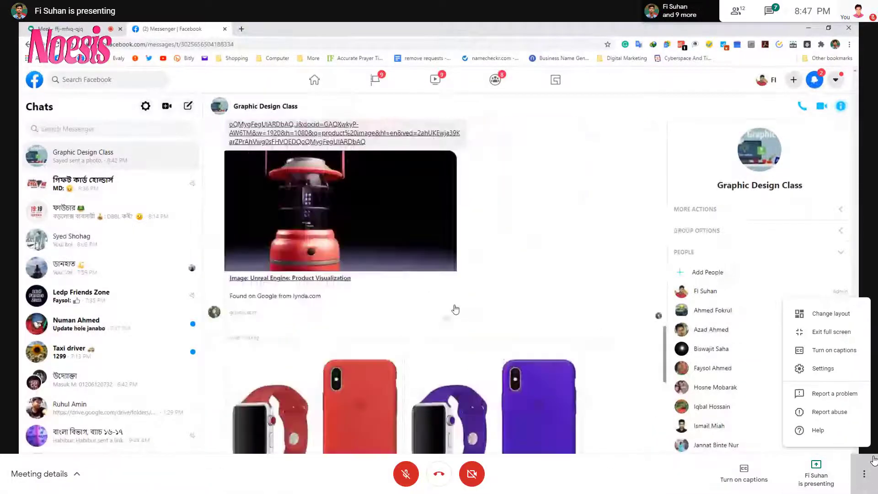
left_click(842, 333)
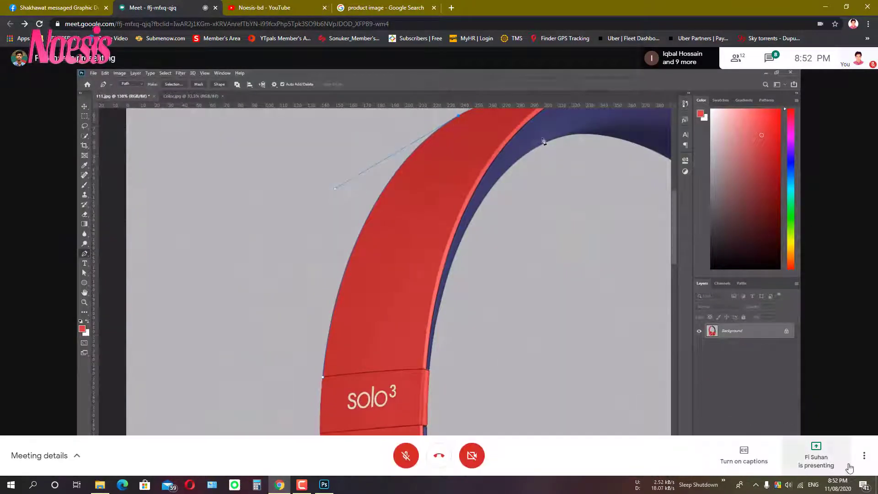
Switch the shared Google Meet presentation back to full screen via More options.
left_click(864, 455)
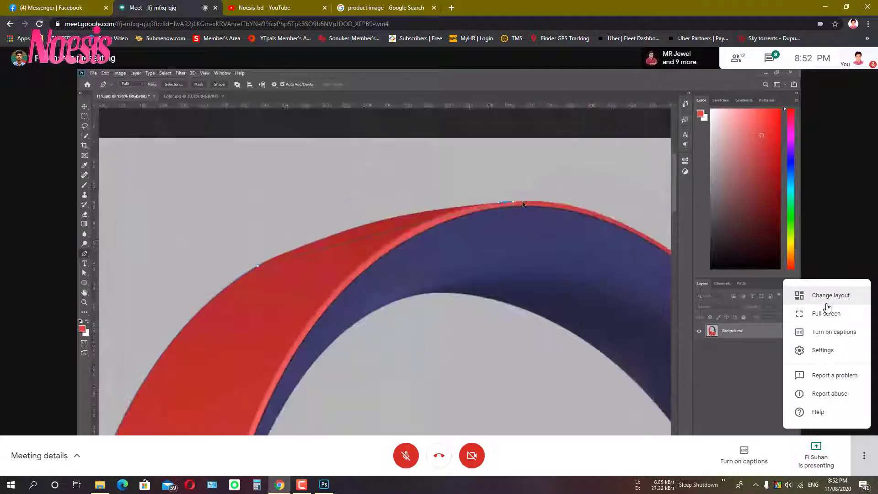
left_click(826, 313)
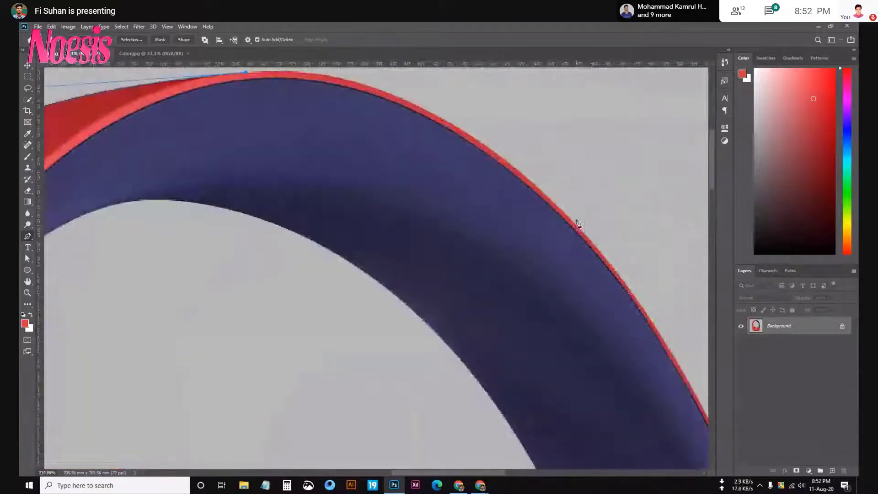
Briefly toggle the microphone, then reshape the path curve along the headphone's blue edge.
left_click(406, 474)
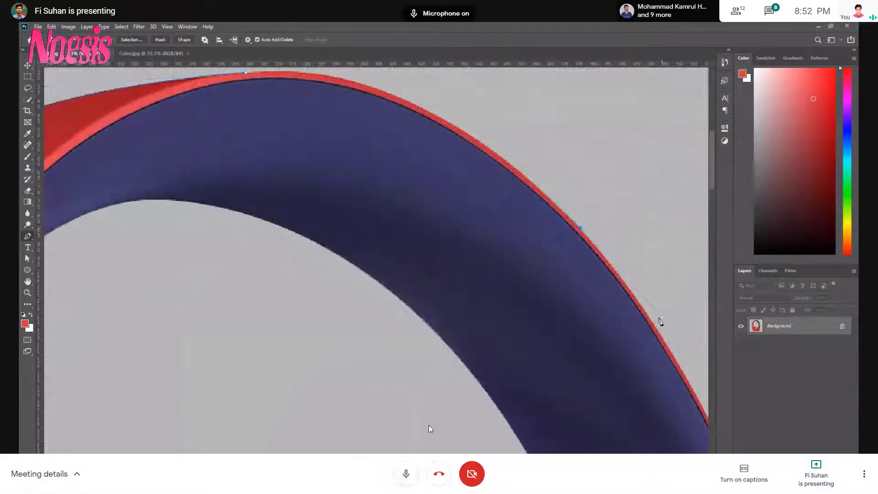
left_click(407, 475)
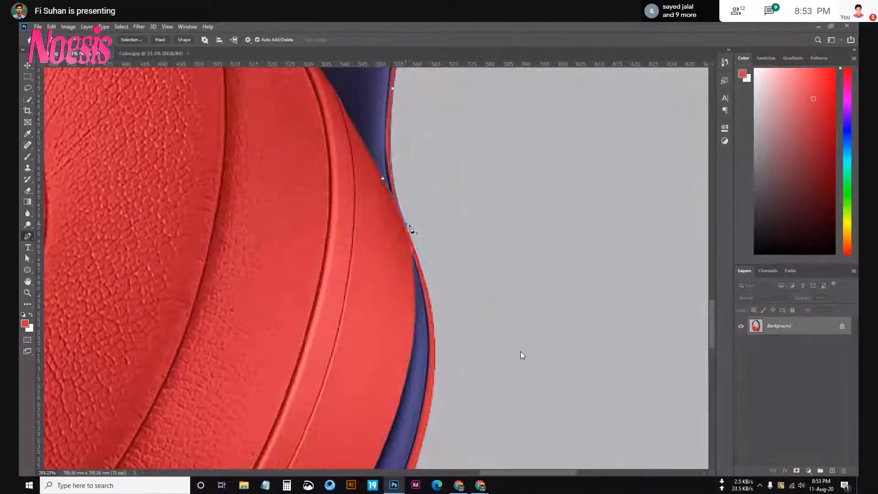
scroll(419, 344, "up", 1)
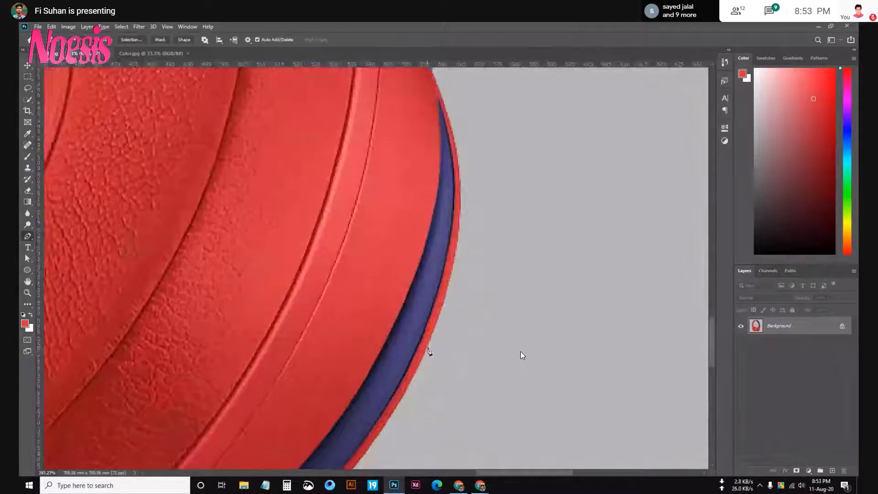
scroll(426, 348, "up", 1)
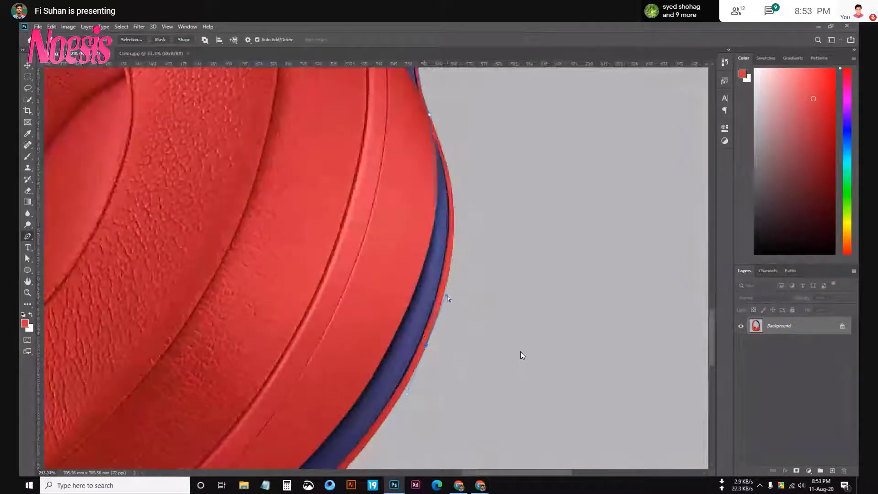
mouse_move(447, 288)
left_mouse_down()
mouse_move(486, 234)
mouse_move(485, 220)
left_mouse_up()
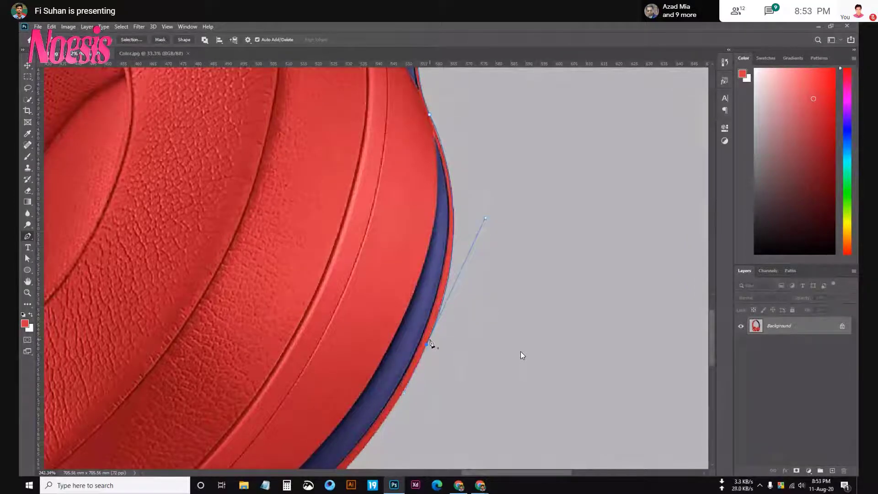
left_click_drag(431, 347, 503, 251)
scroll(393, 362, "up", 2)
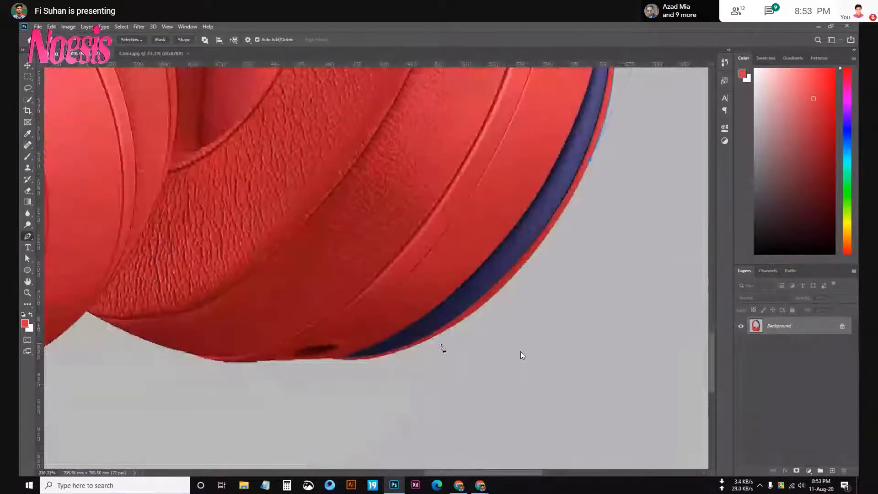
Add curved anchors along the earcup's lower edge, dropping handles so the path can turn.
left_click_drag(443, 331, 368, 377)
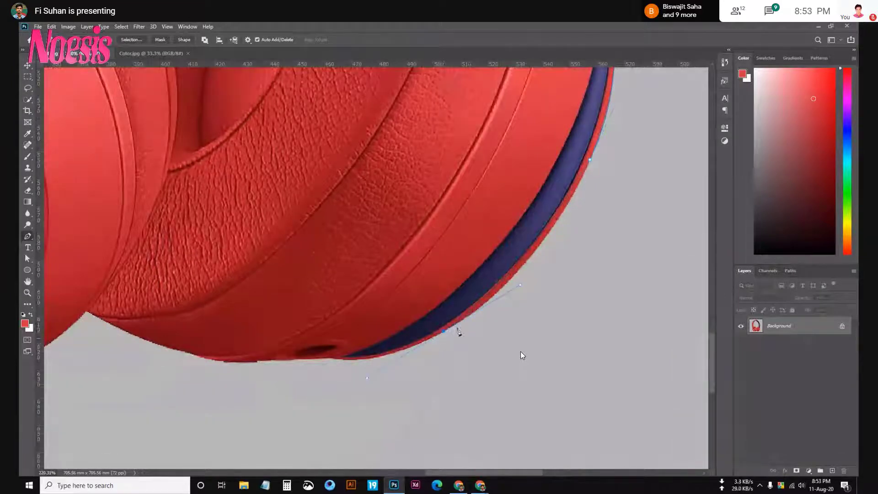
left_click_drag(519, 285, 543, 280)
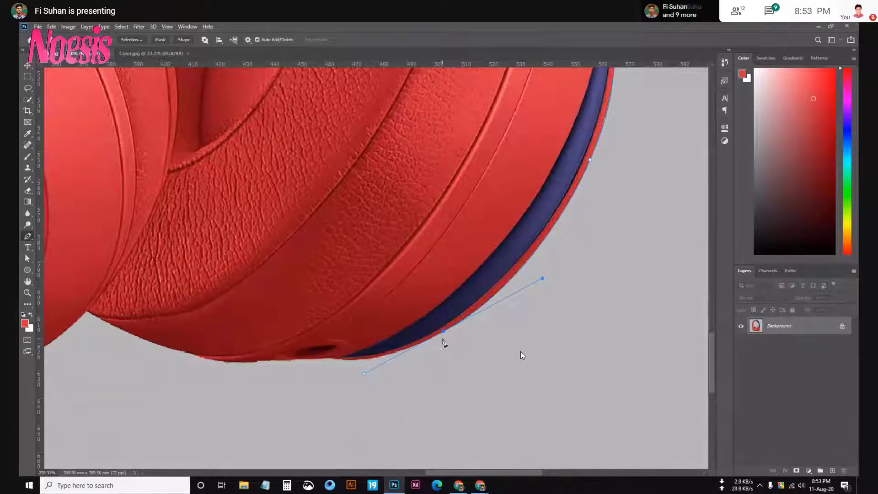
left_click(443, 331, "alt")
left_click_drag(342, 360, 290, 359)
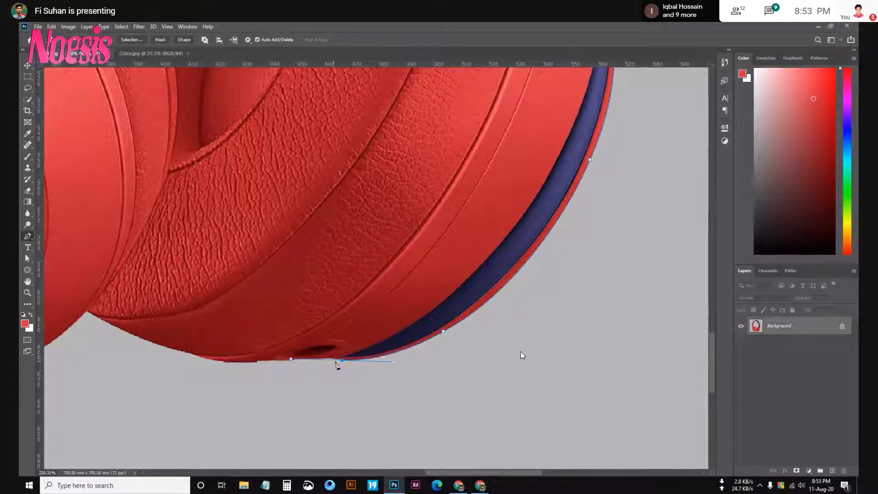
left_click(341, 362, "alt")
scroll(309, 373, "up", 1)
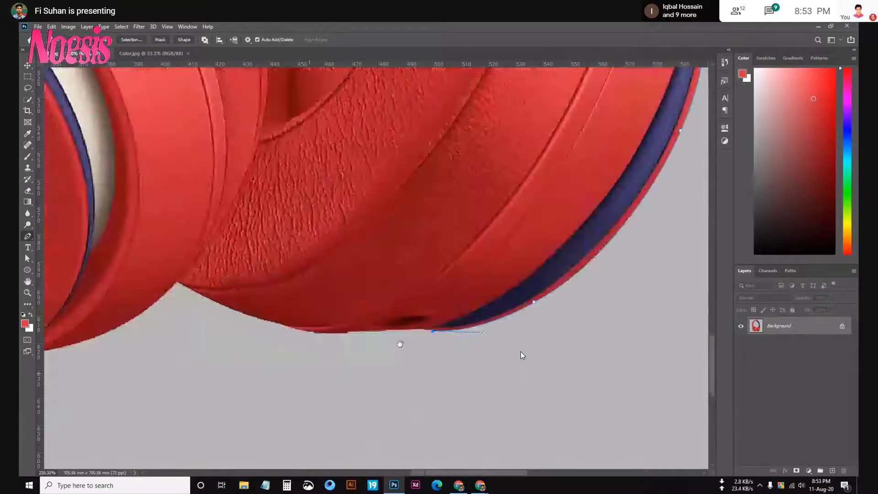
scroll(400, 345, "up", 1)
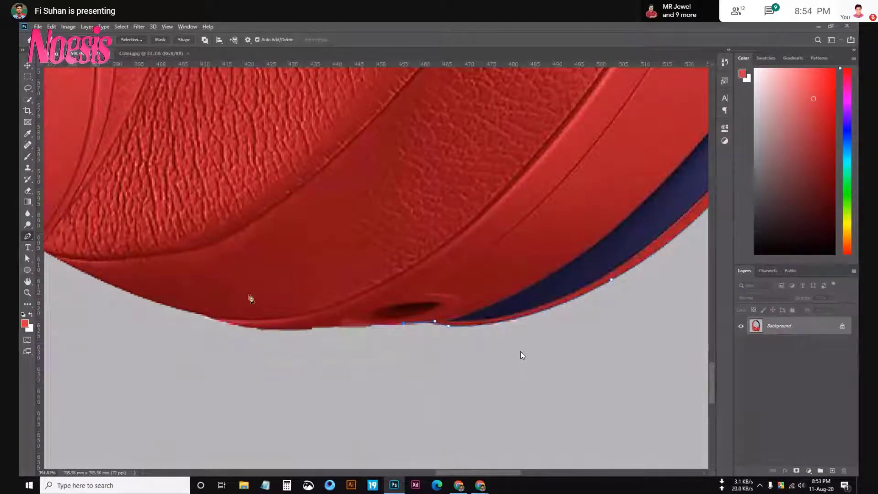
scroll(251, 299, "down", 3)
scroll(260, 304, "up", 2)
Continue the path along the earcup underside to a corner anchor where the earcups meet.
left_click(280, 323)
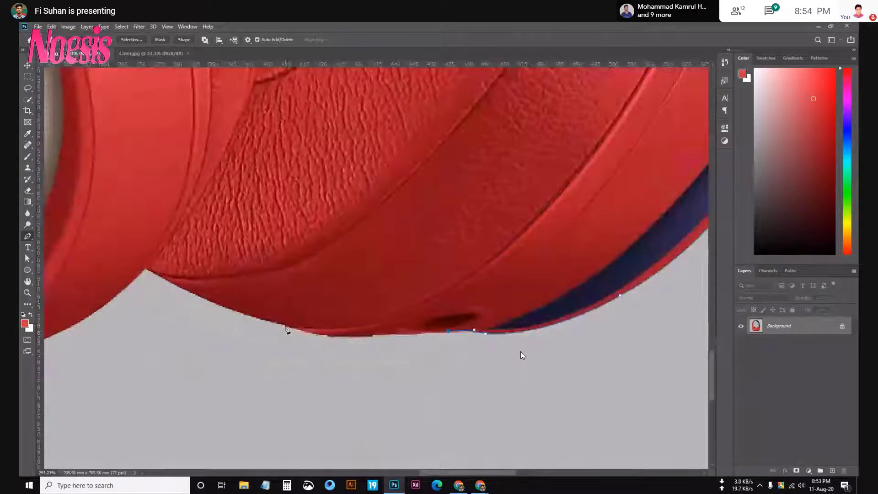
left_click_drag(271, 320, 241, 308)
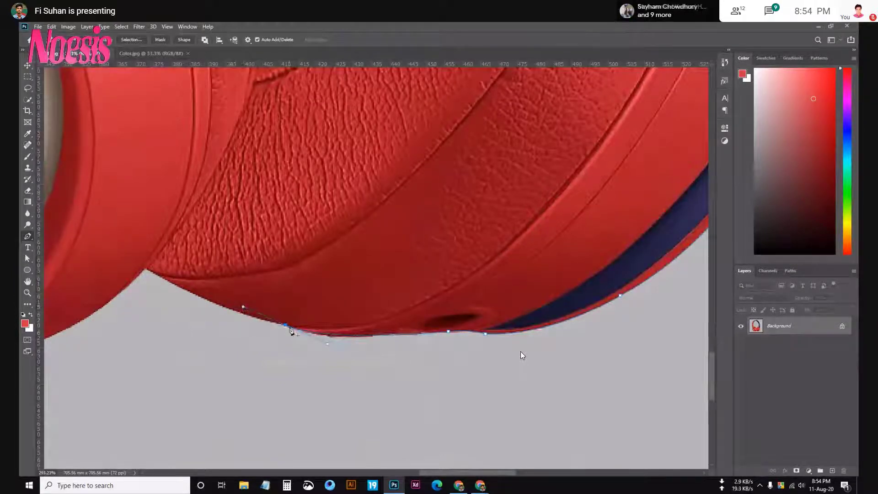
left_click(146, 270)
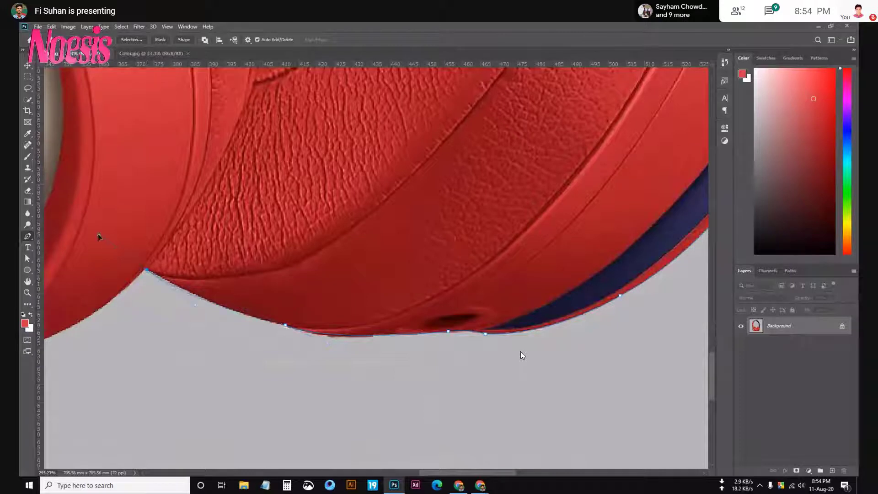
left_click_drag(81, 235, 65, 224)
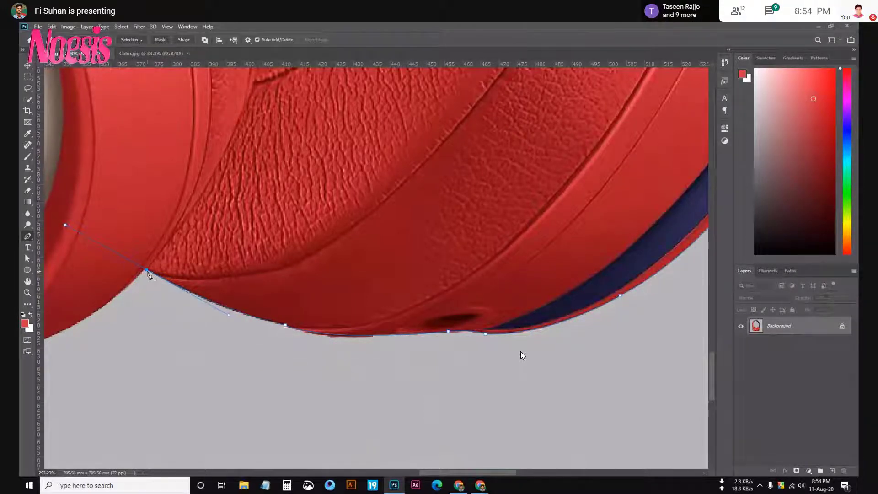
scroll(147, 274, "up", 2)
scroll(376, 313, "down", 2)
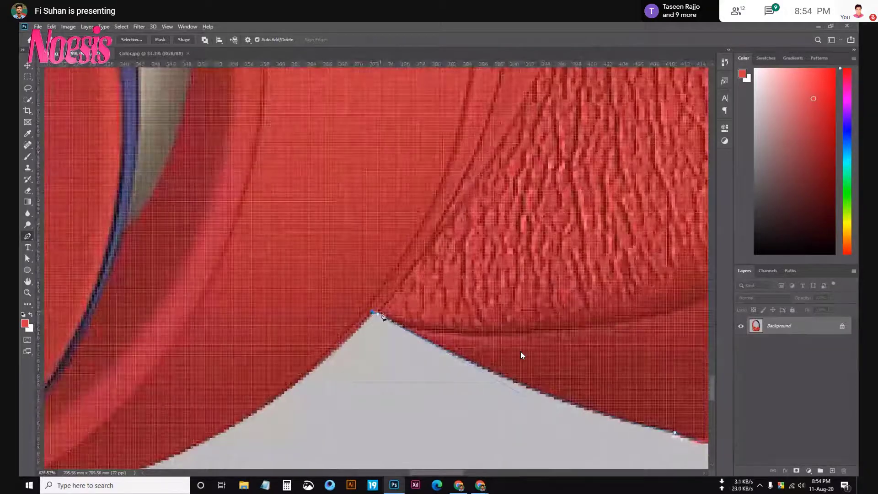
scroll(399, 318, "down", 2)
scroll(333, 373, "up", 1)
scroll(328, 373, "up", 1)
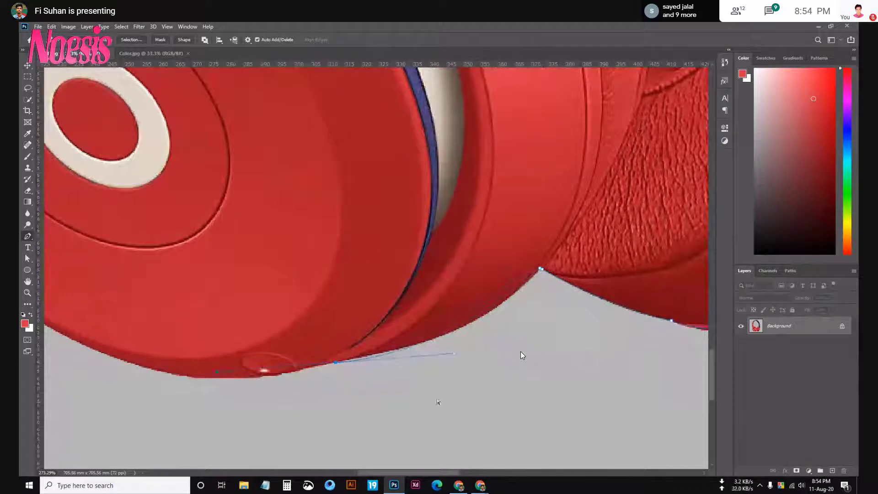
Add a smooth anchor further along the bottom edge toward the b-logo earcup.
left_click(388, 355)
left_click_drag(388, 356, 493, 330)
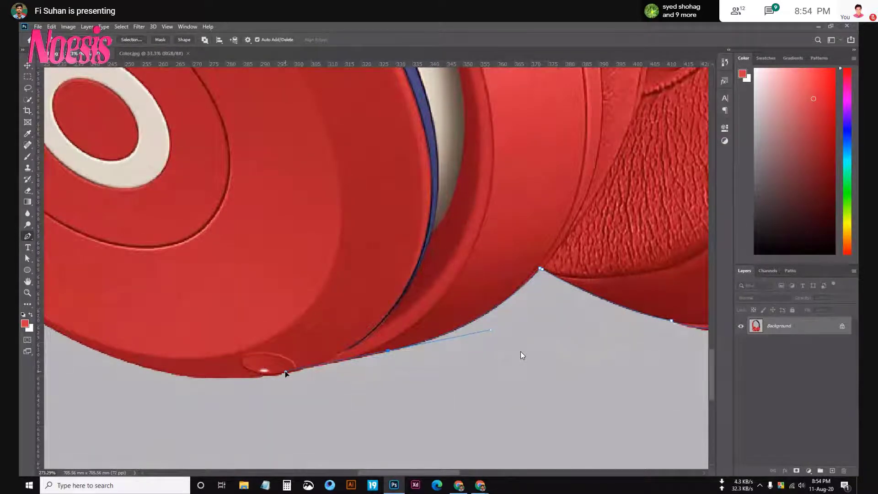
left_click_drag(391, 367, 393, 368)
scroll(393, 368, "up", 3)
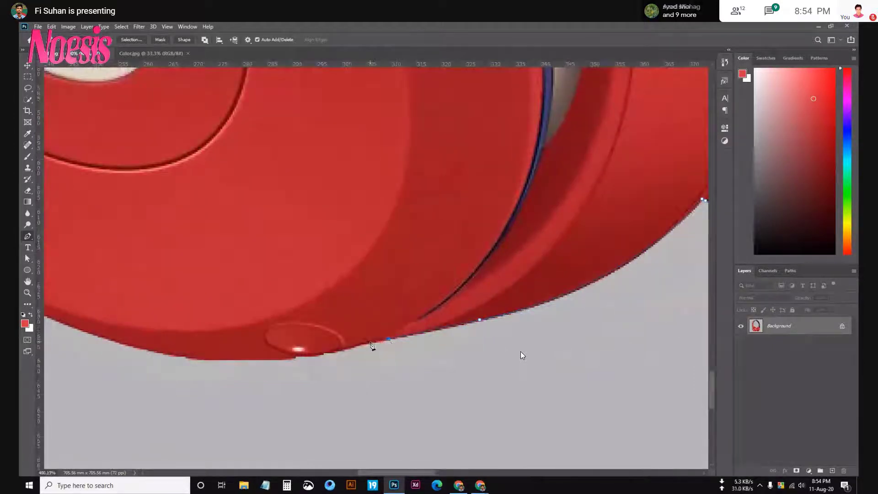
scroll(398, 352, "down", 4)
scroll(319, 359, "up", 3)
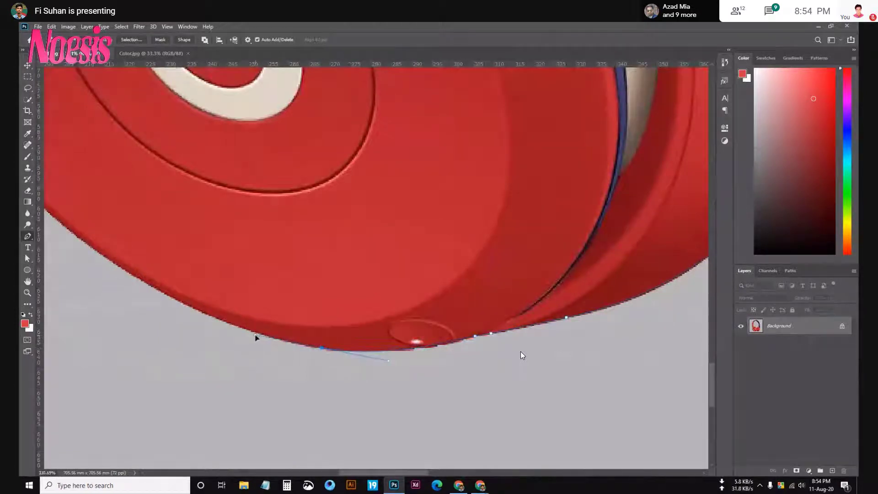
Place a curved anchor on the b-logo ear cup edge, replacing a misplaced one, and shape it.
scroll(323, 352, "down", 2)
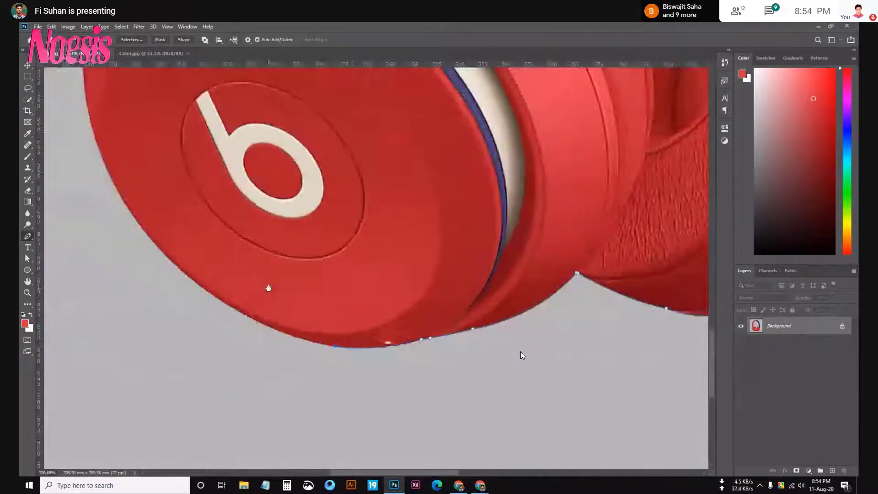
scroll(345, 323, "up", 3)
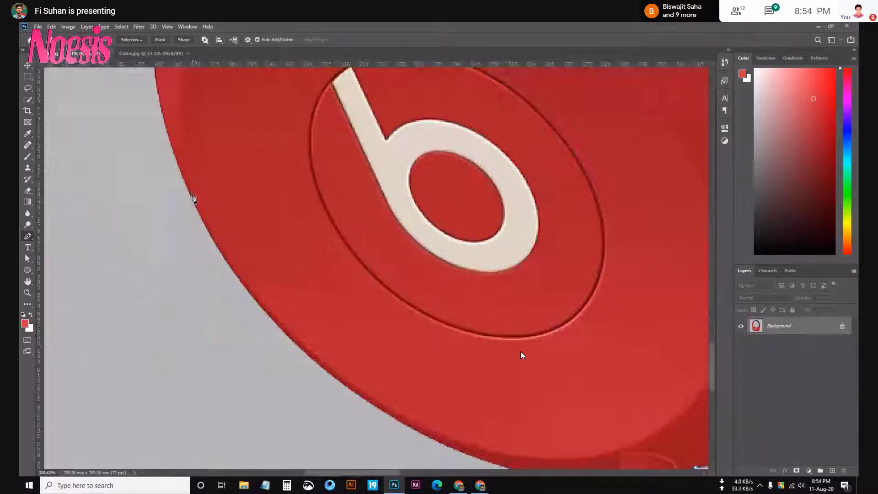
left_click_drag(191, 196, 157, 113)
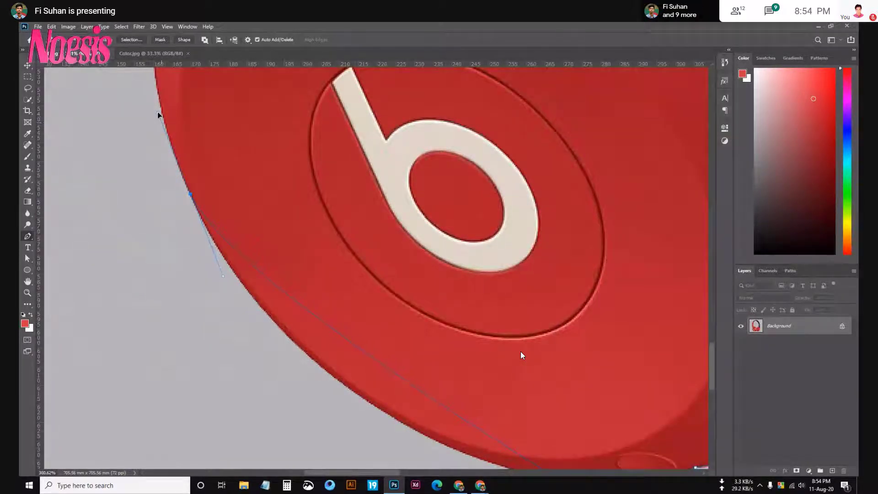
scroll(201, 183, "down", 2)
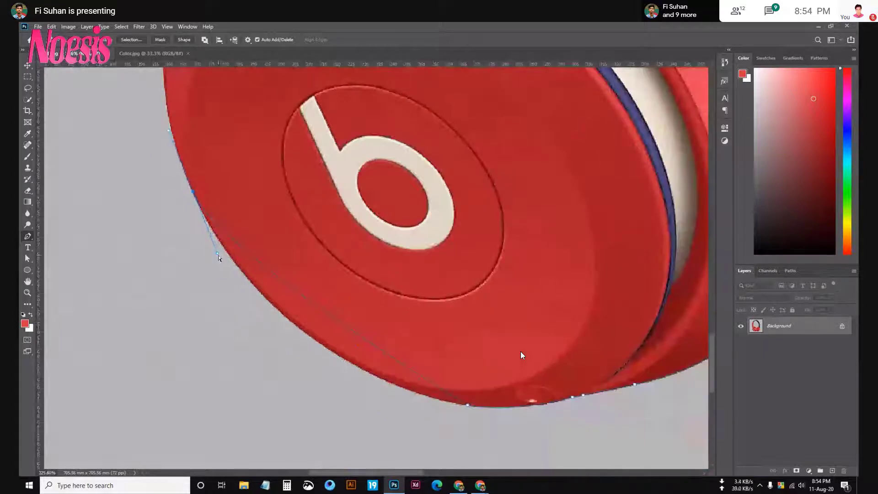
key("ctrl+z")
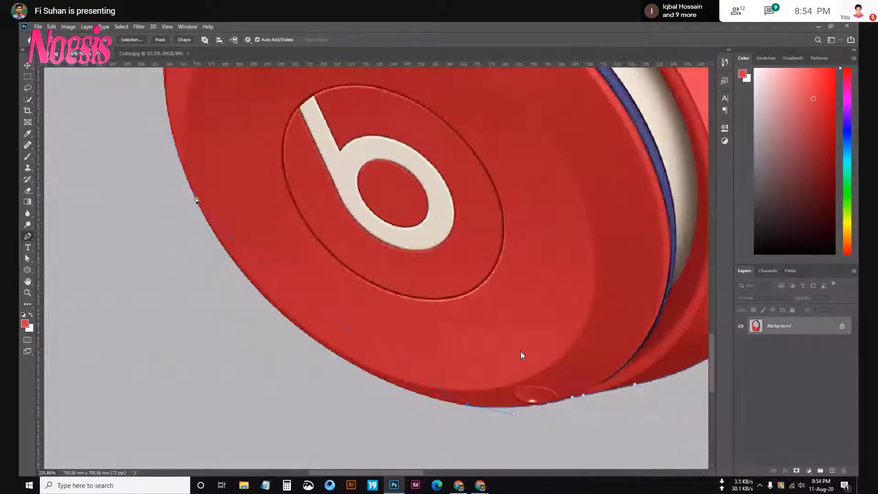
left_click_drag(193, 195, 147, 133)
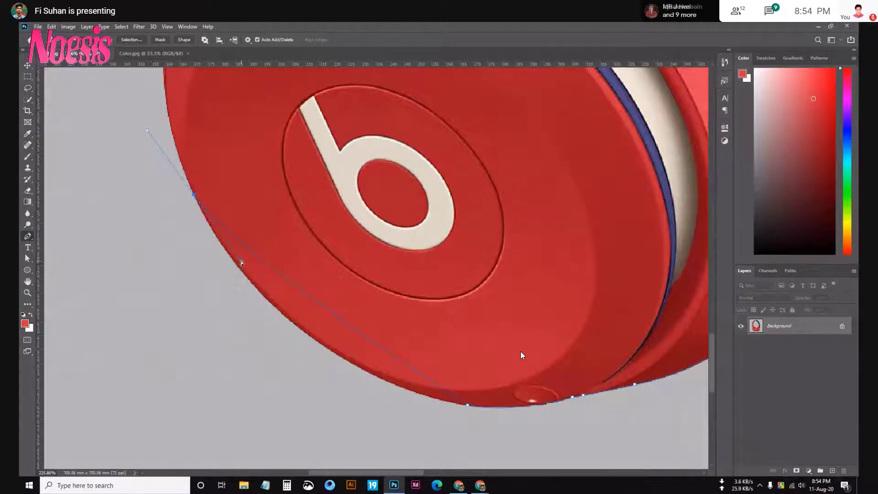
left_click_drag(241, 259, 257, 346)
left_click_drag(278, 377, 279, 377)
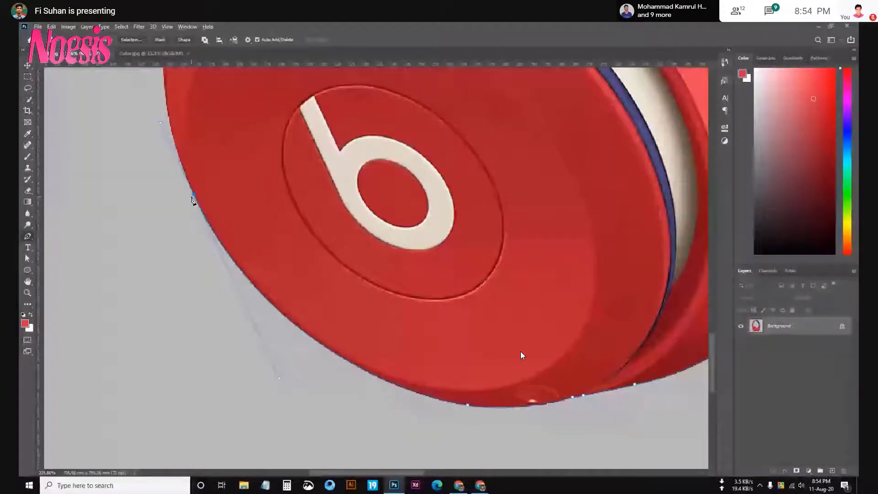
left_click(193, 196, "alt")
Trace up the headphone's outer edge with a new smooth anchor followed by a corner.
scroll(195, 198, "up", 5)
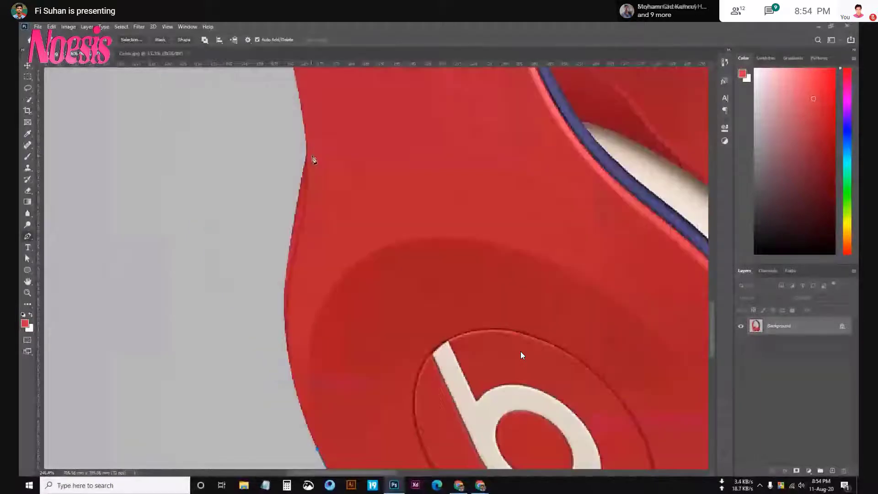
scroll(301, 185, "down", 2)
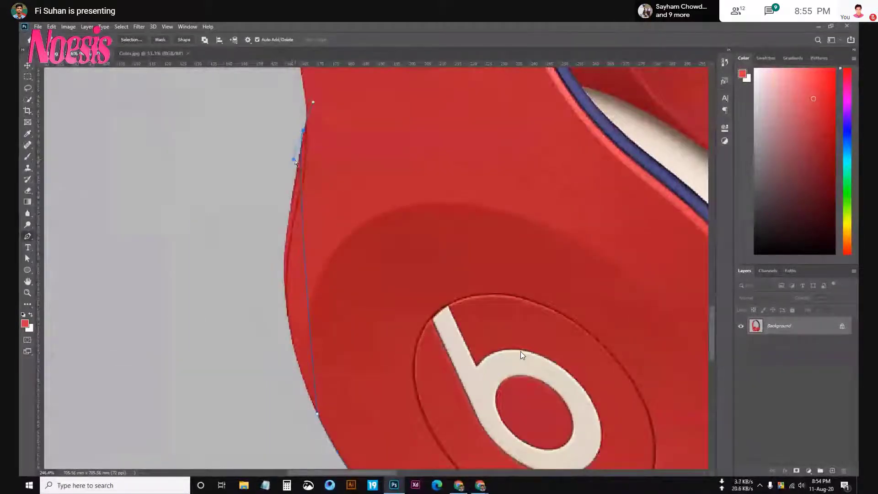
left_click_drag(294, 160, 255, 307)
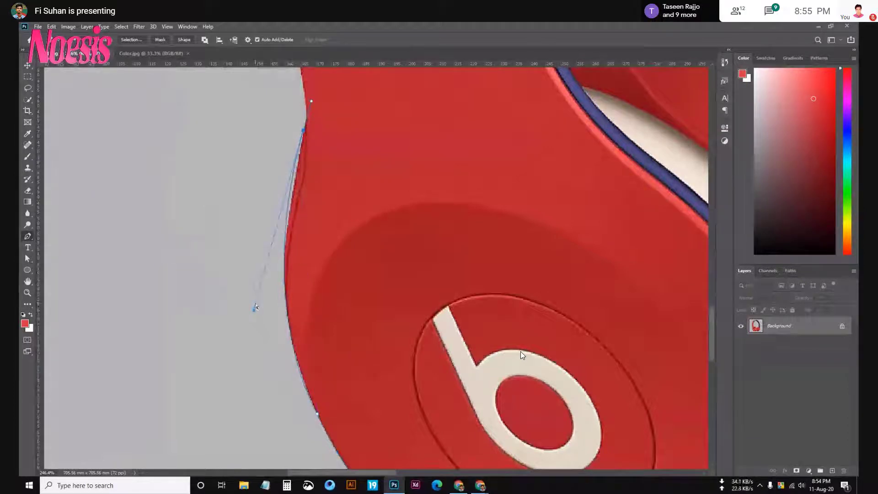
left_click(291, 224)
left_click_drag(290, 224, 290, 169)
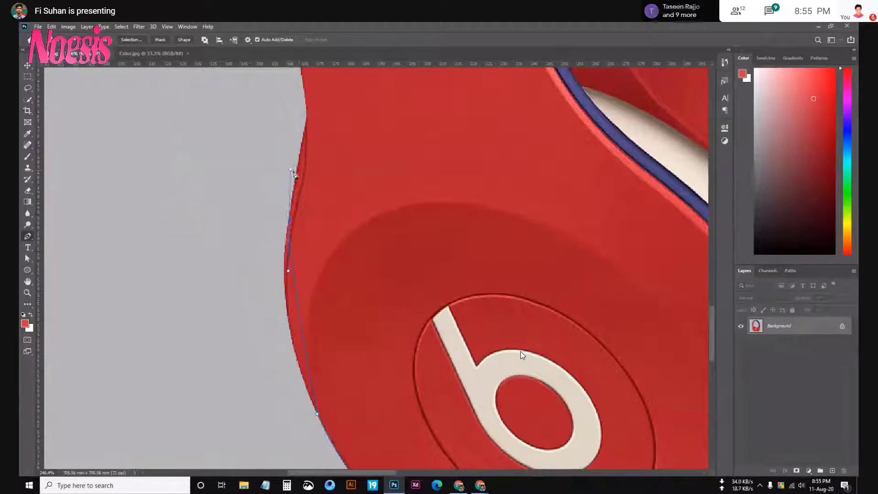
left_click_drag(288, 269, 269, 320)
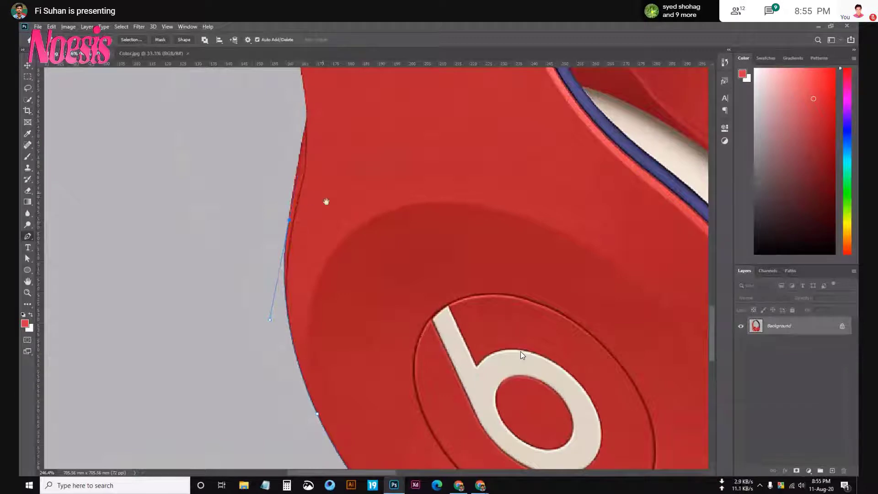
left_click_drag(326, 198, 363, 306)
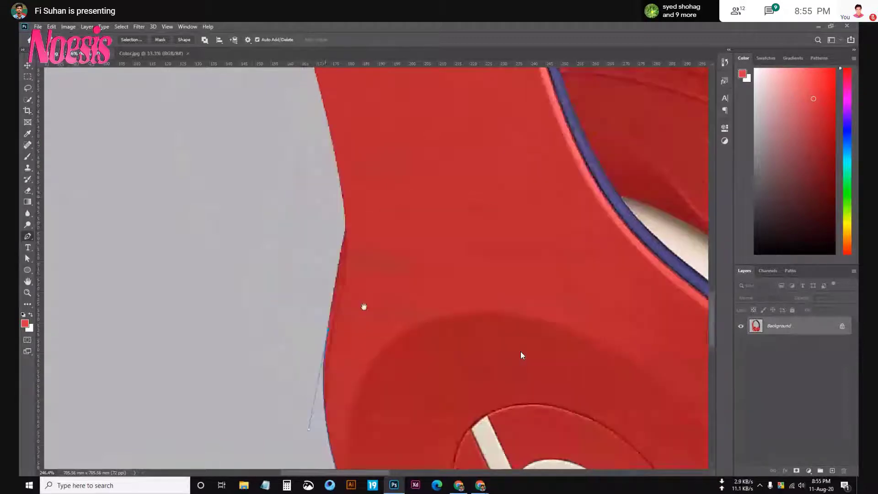
left_click(345, 234, "ctrl")
Fine-tune the curve along the band's edge and anchor the band's top-left corner.
scroll(360, 209, "up", 1)
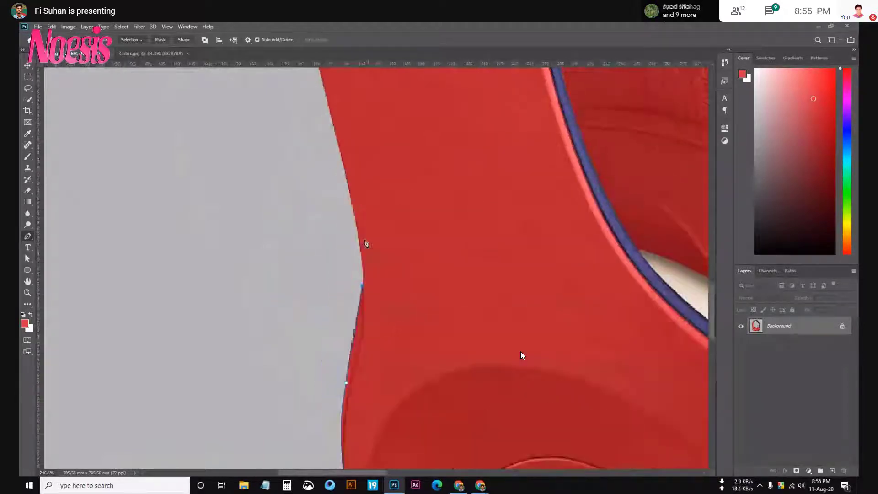
scroll(358, 227, "up", 1)
left_click_drag(337, 177, 341, 174)
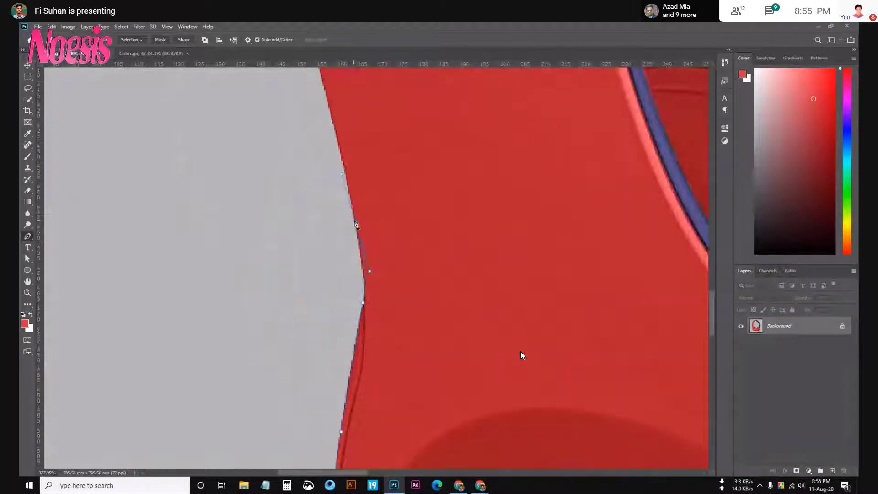
scroll(392, 249, "down", 4)
scroll(350, 171, "up", 3)
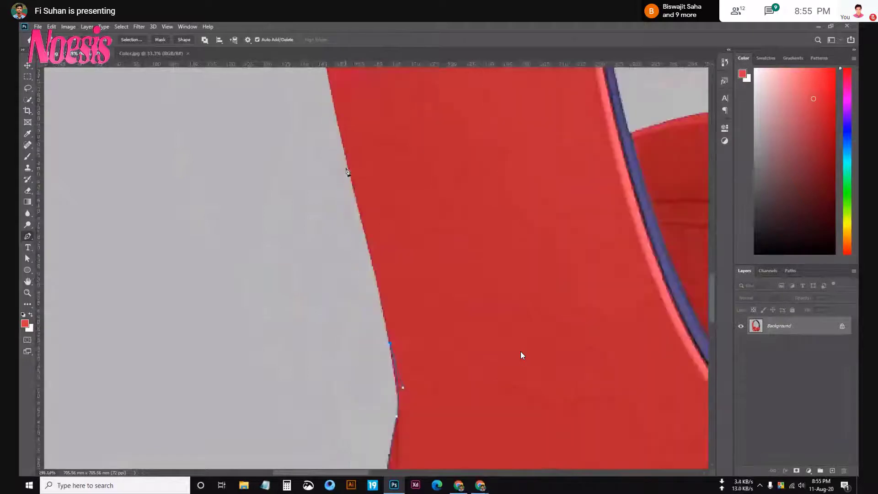
scroll(350, 170, "down", 2)
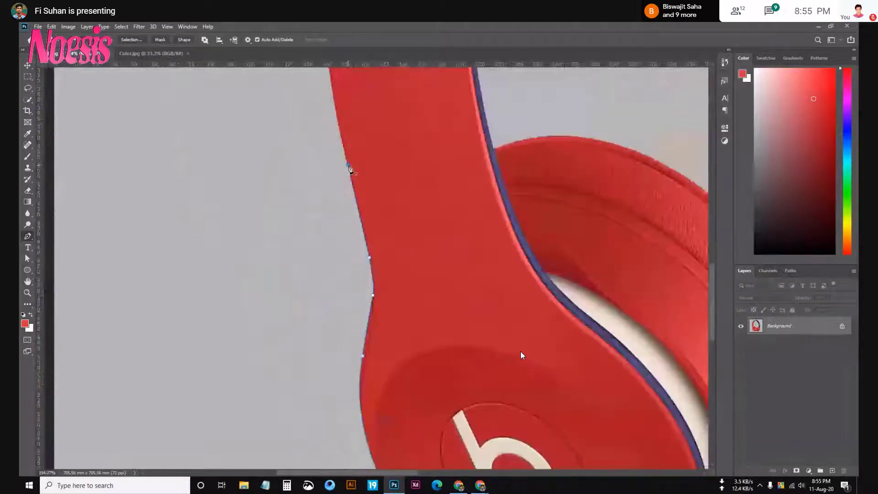
scroll(350, 170, "up", 2)
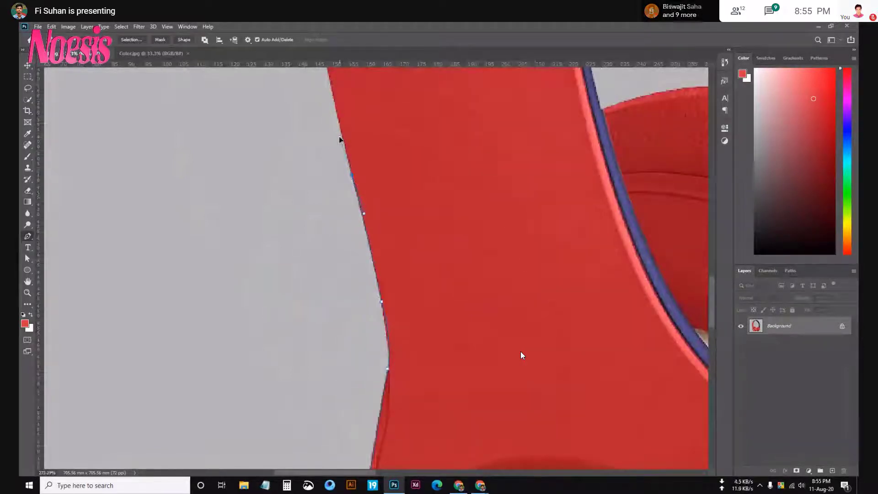
scroll(353, 179, "down", 1)
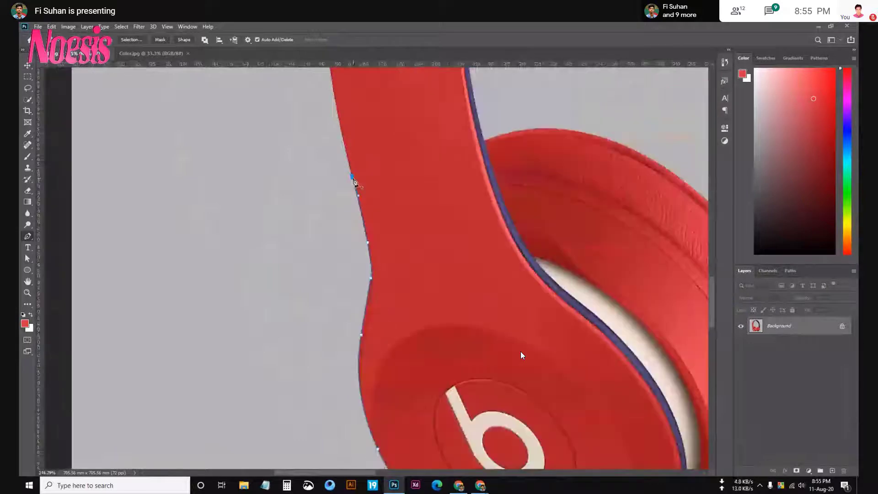
scroll(354, 182, "up", 3)
scroll(349, 118, "down", 1)
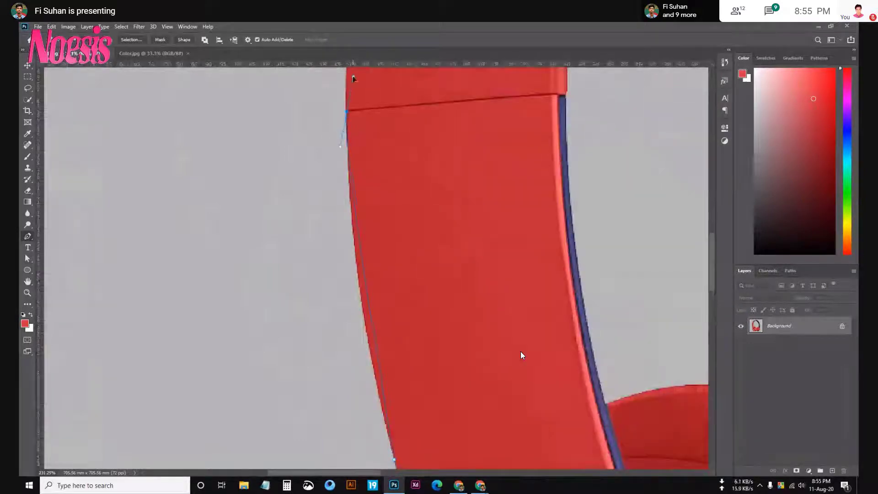
left_click_drag(346, 111, 347, 135)
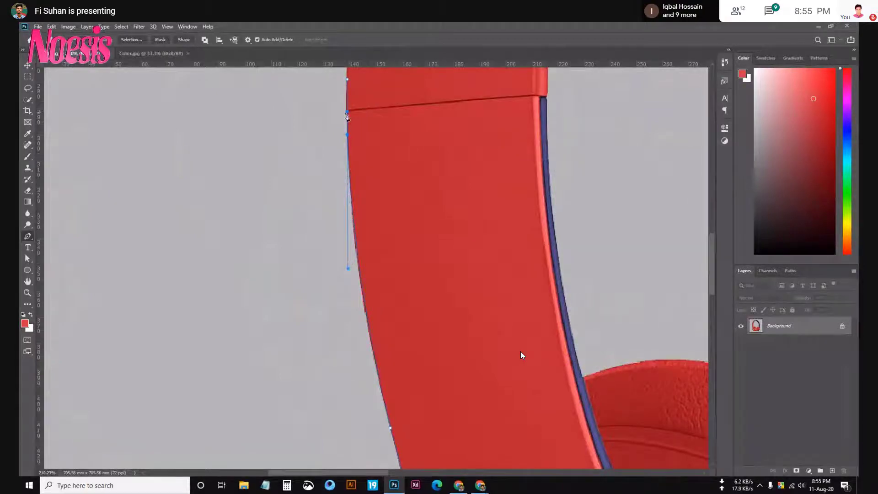
Bring the headband beside the solo3 label into view and finish the path with Ctrl+Enter.
scroll(347, 112, "up", 3)
scroll(347, 113, "up", 3)
scroll(342, 113, "down", 4)
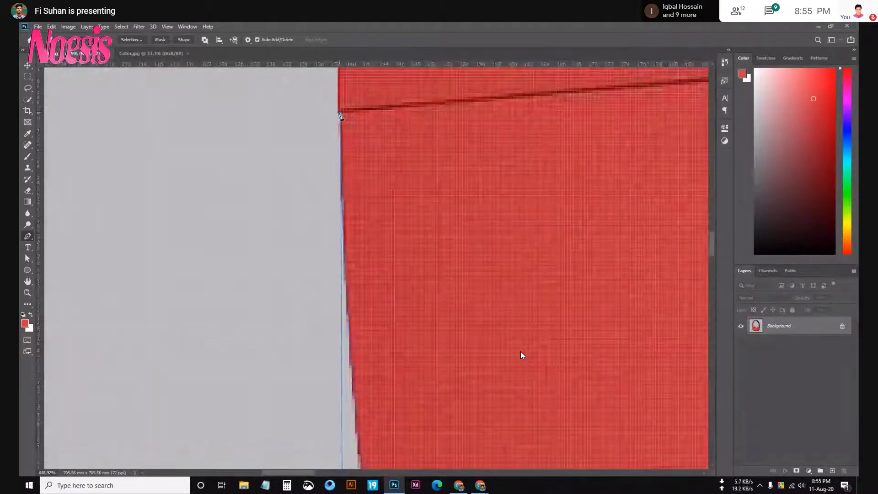
left_click_drag(352, 101, 348, 266)
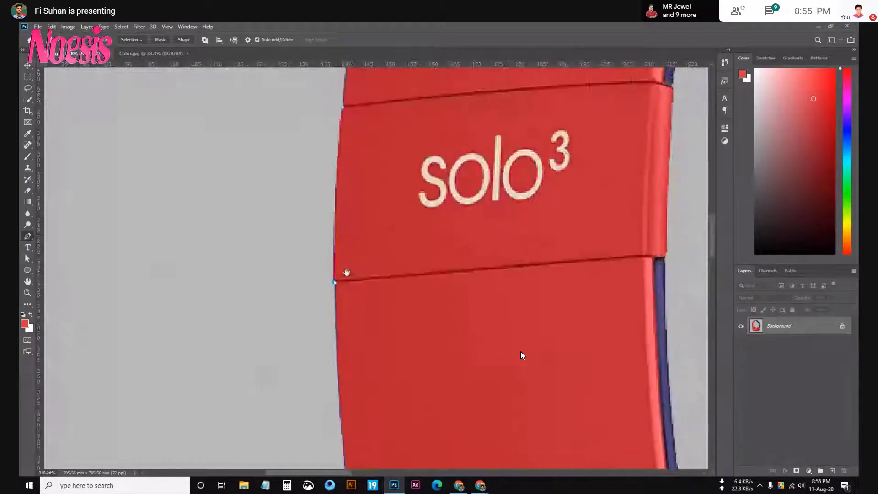
scroll(347, 94, "up", 2)
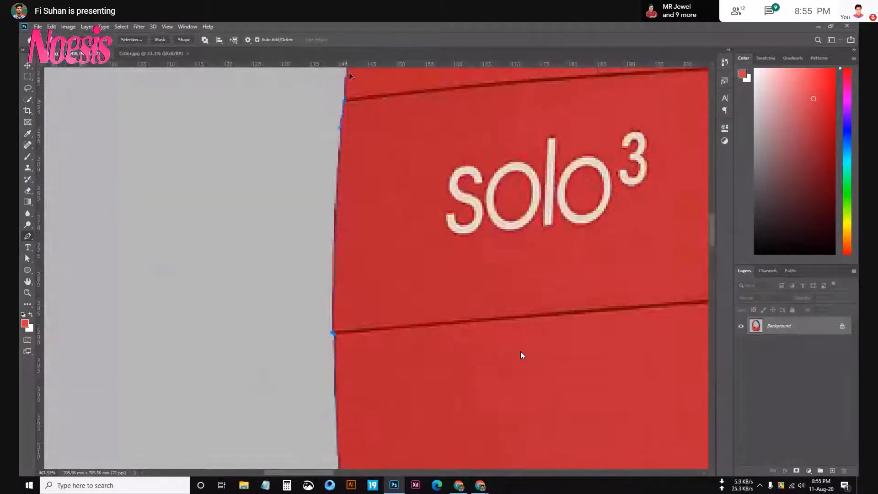
scroll(353, 87, "up", 1)
scroll(358, 107, "up", 1)
key("ctrl+Return")
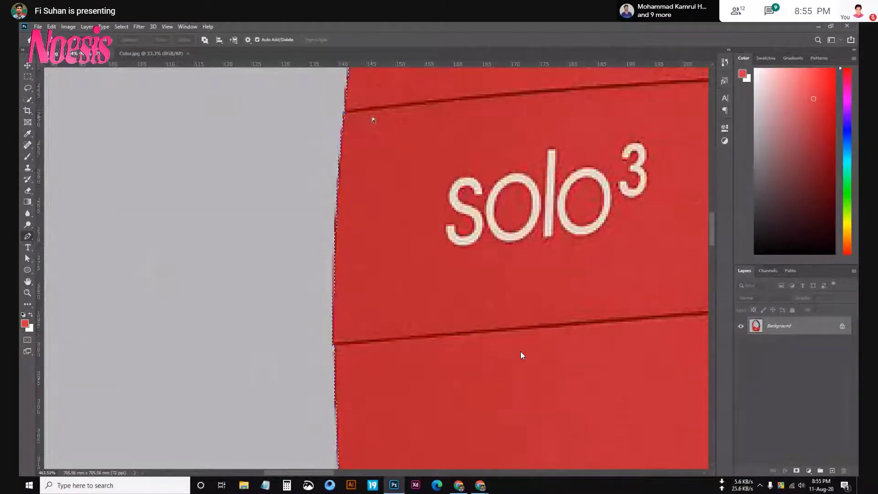
Fit the image to screen and make a selection from the headphone path with 0 feather radius.
key("ctrl+0")
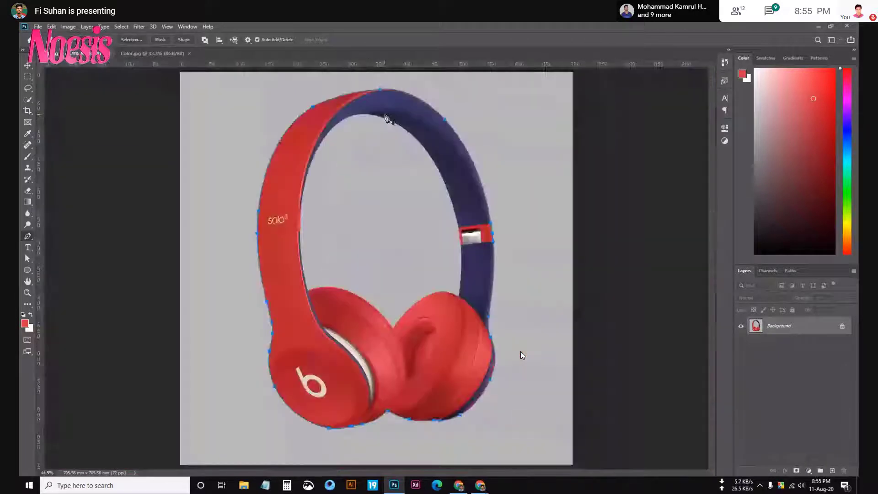
right_click(280, 187)
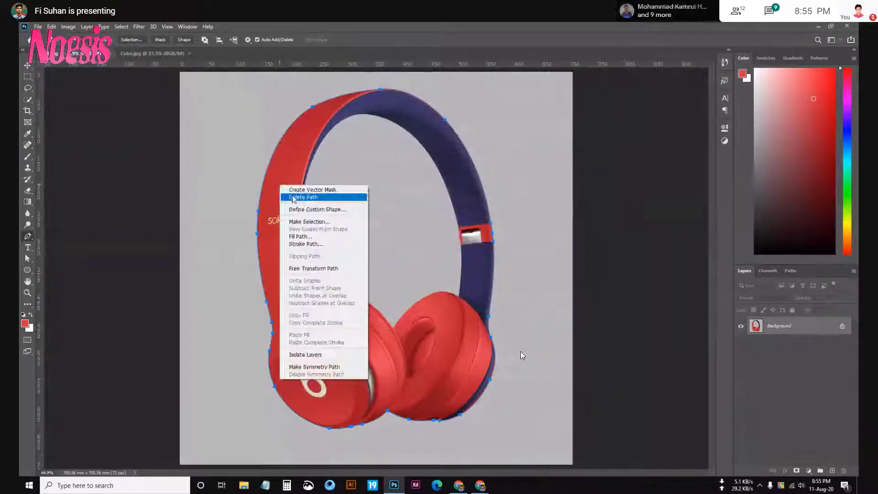
left_click(302, 221)
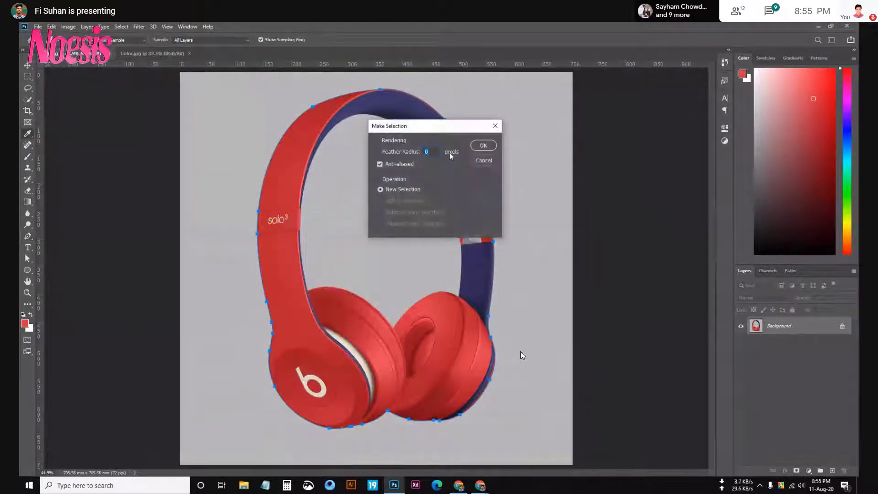
left_click(476, 146)
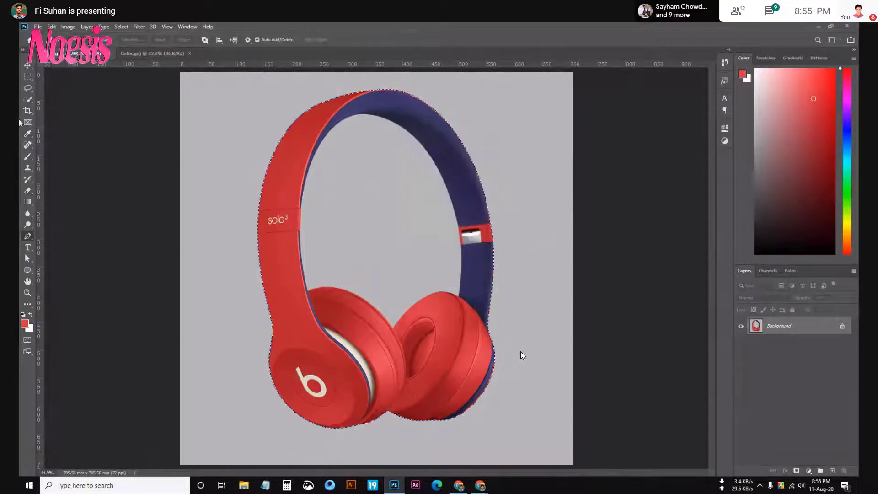
left_click(29, 100)
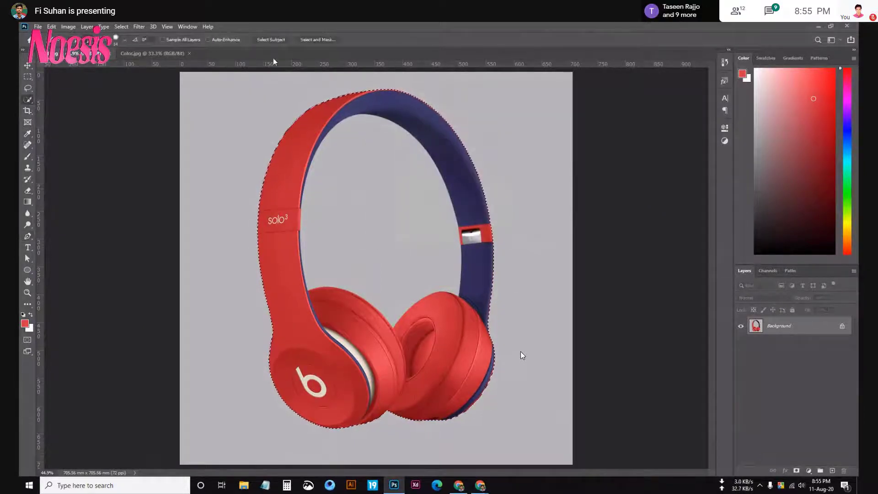
Open Select and Mask for the headphone selection and set the view opacity to 100%.
left_click(318, 40)
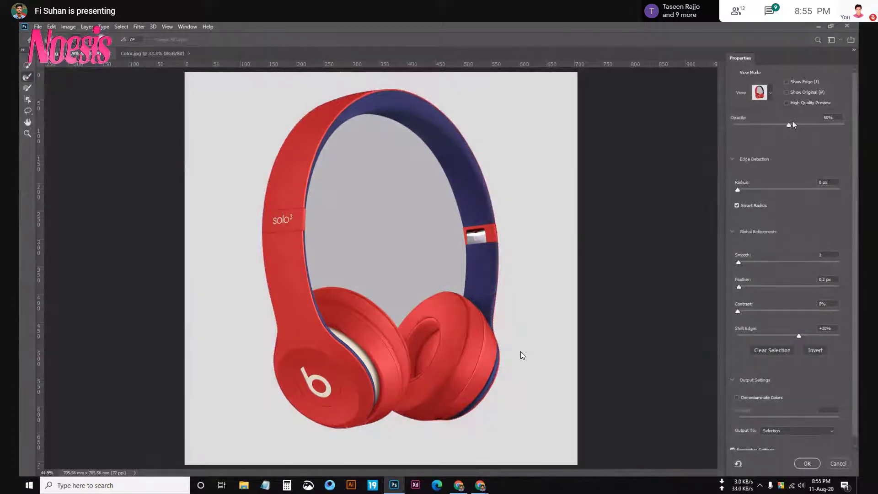
left_click(826, 120)
scroll(826, 119, "up", 2)
type("100")
key("Return")
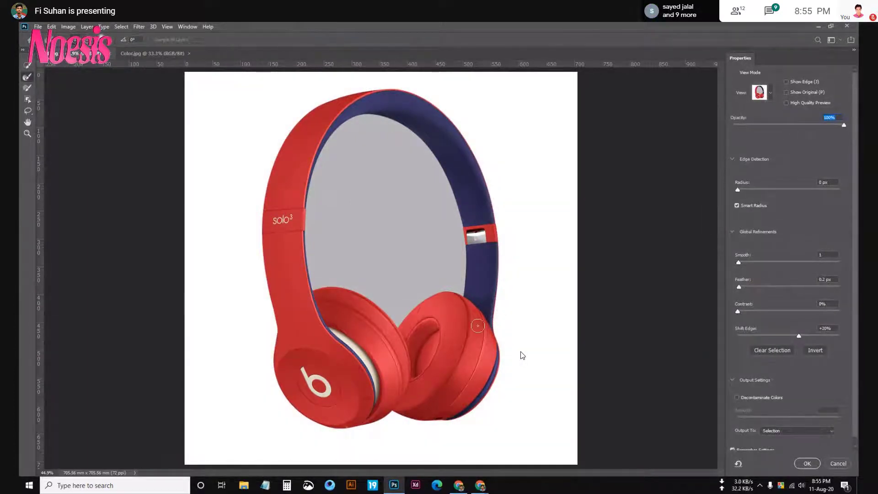
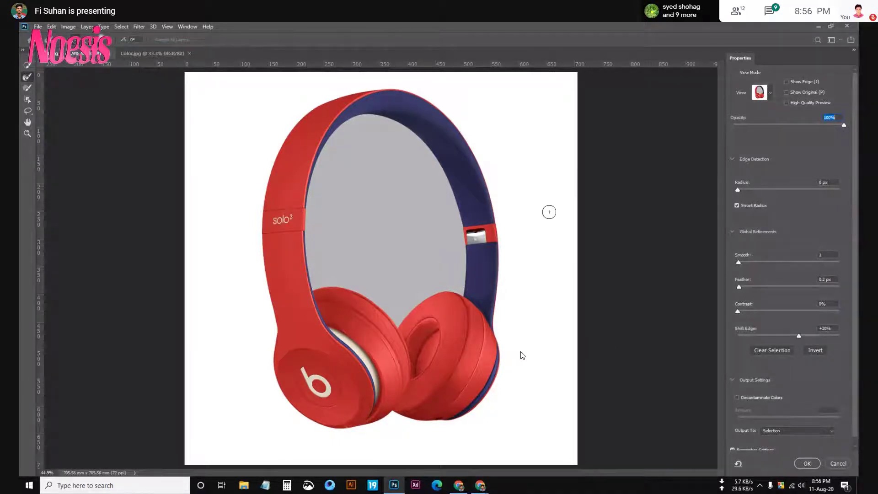
Output the refined headphone cutout to a new layer with Shift Edge set to -20%.
left_click(787, 430)
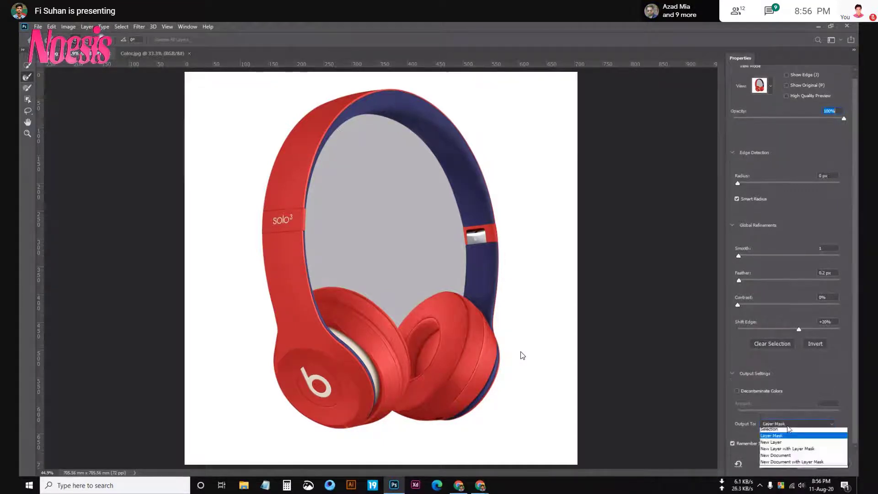
left_click(776, 444)
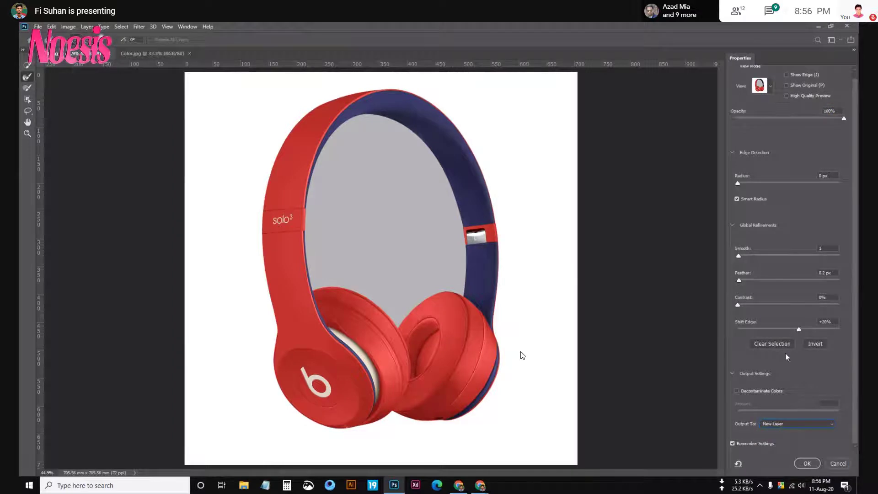
left_click(799, 329)
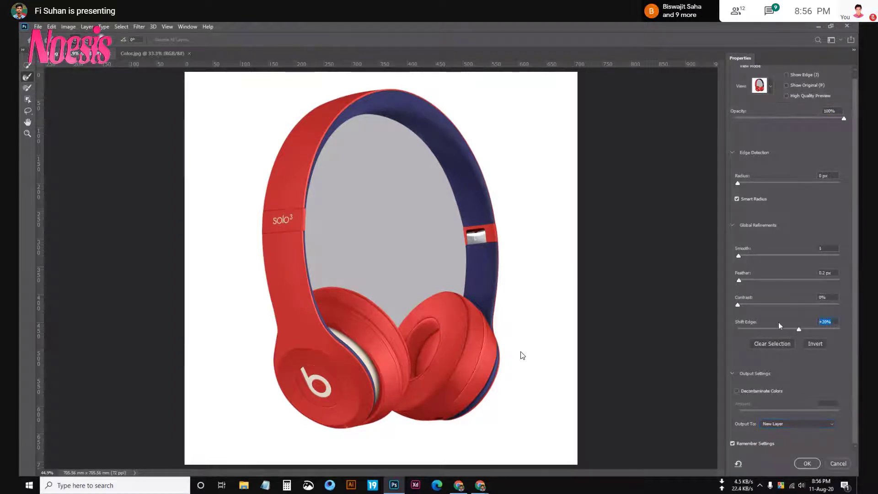
type("-20")
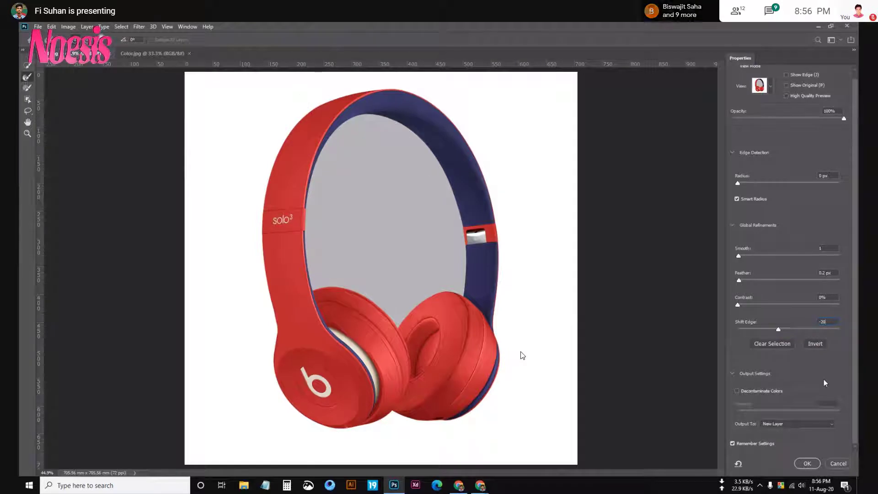
left_click(807, 463)
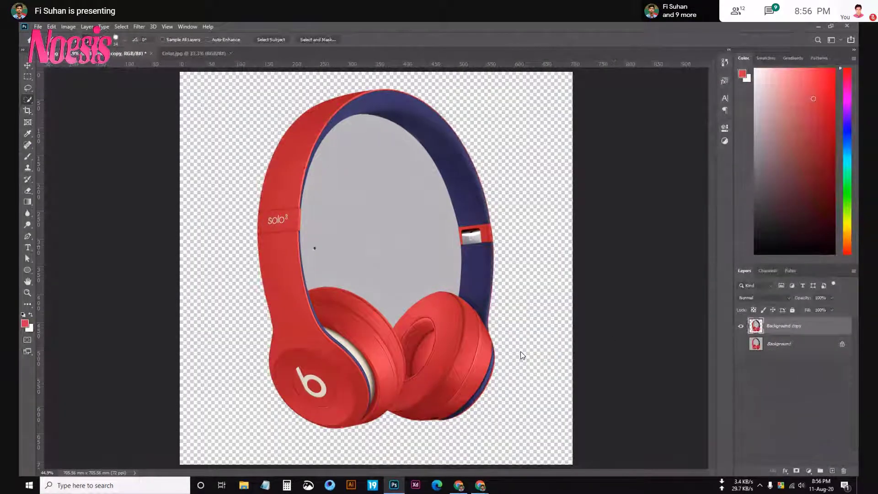
Start a Pen path at the headband's inner edge with the first curved anchors.
key("p")
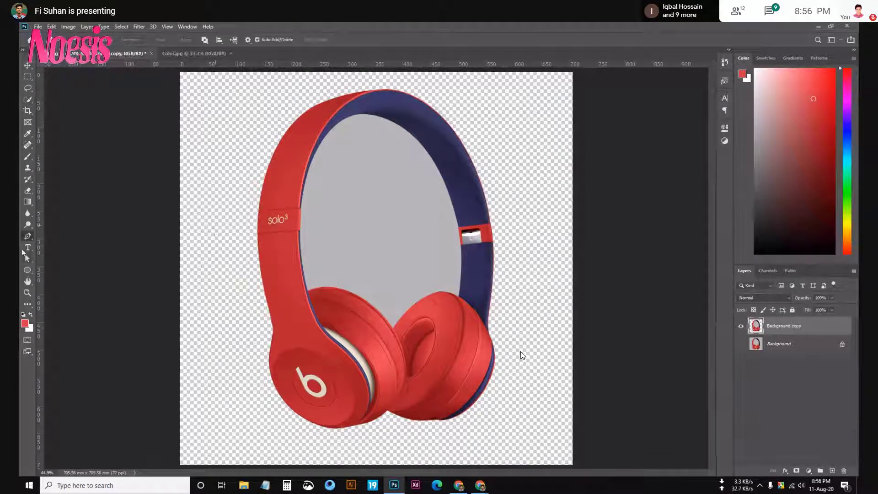
left_click(328, 327)
scroll(330, 329, "up", 3)
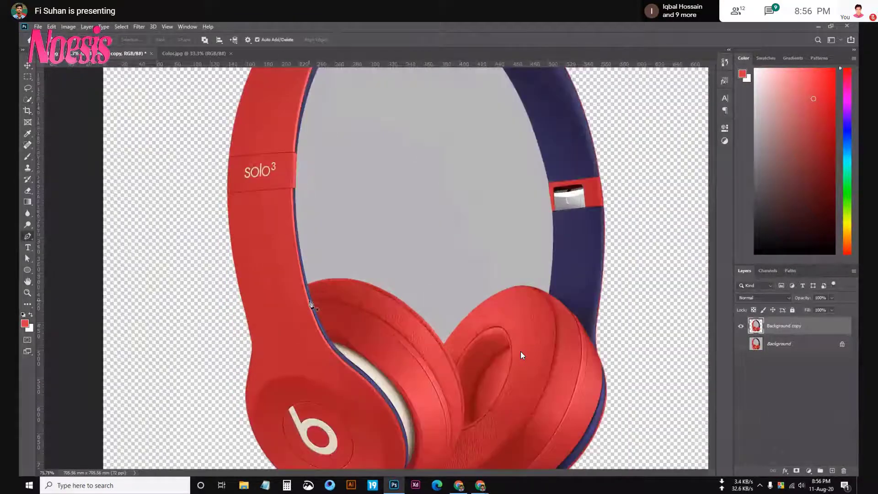
scroll(336, 292, "up", 5)
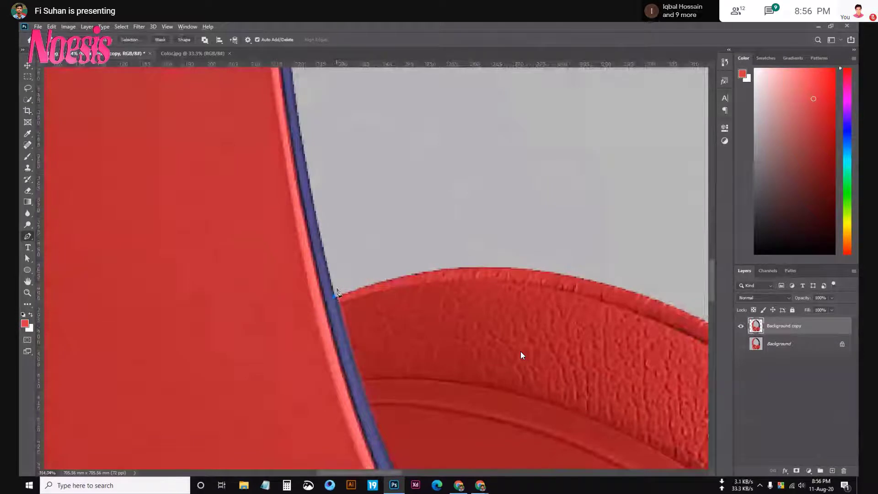
scroll(337, 292, "down", 2)
scroll(333, 289, "up", 3)
mouse_move(328, 280)
left_mouse_down()
mouse_move(329, 326)
mouse_move(352, 116)
left_mouse_up()
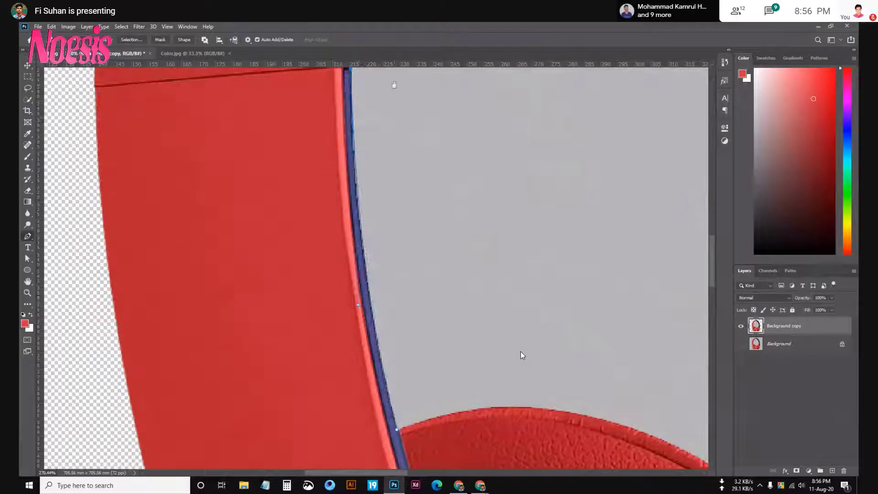
scroll(404, 247, "up", 5)
scroll(404, 236, "down", 3)
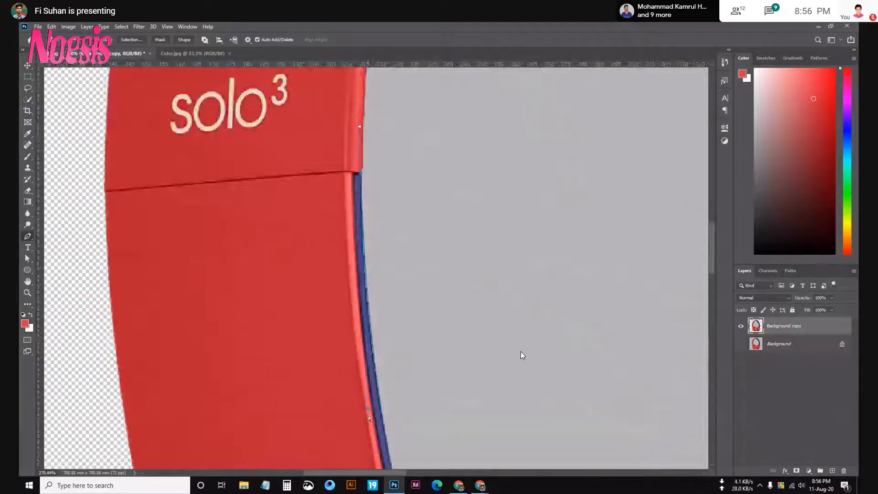
left_click(370, 426)
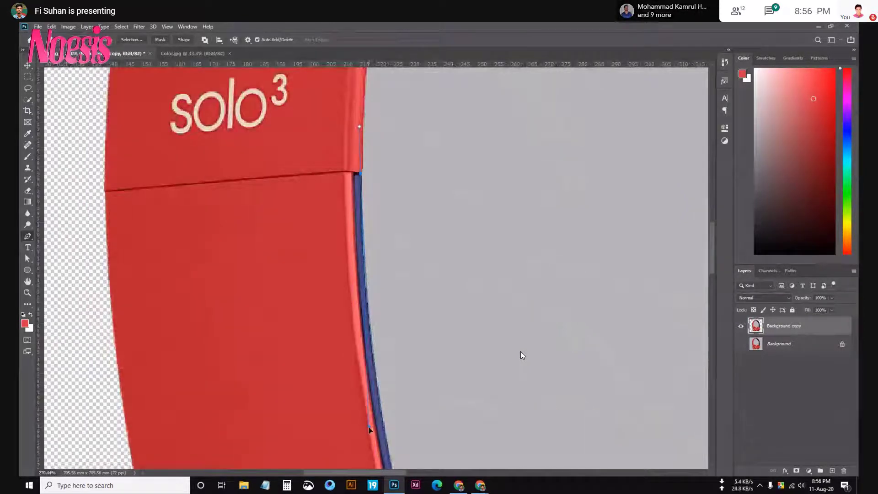
Continue the path with anchors hugging the headband edge around the solo3 section.
scroll(364, 169, "down", 2)
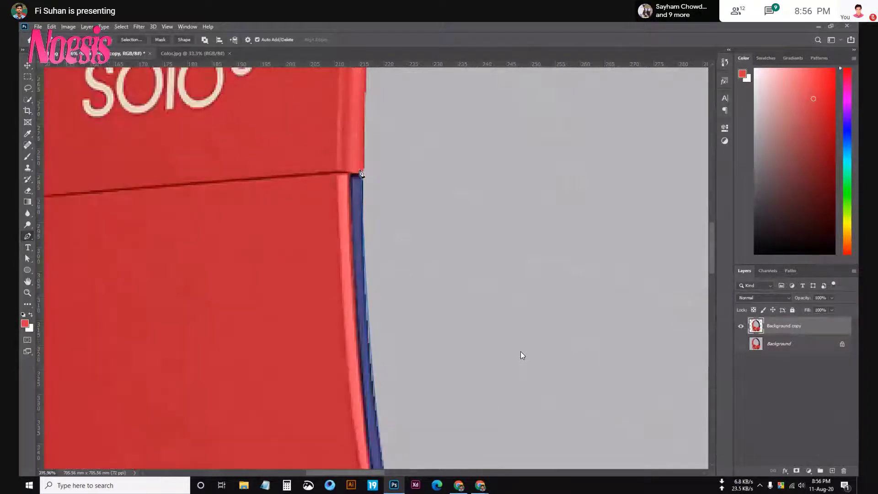
scroll(396, 259, "up", 3)
scroll(386, 188, "up", 1)
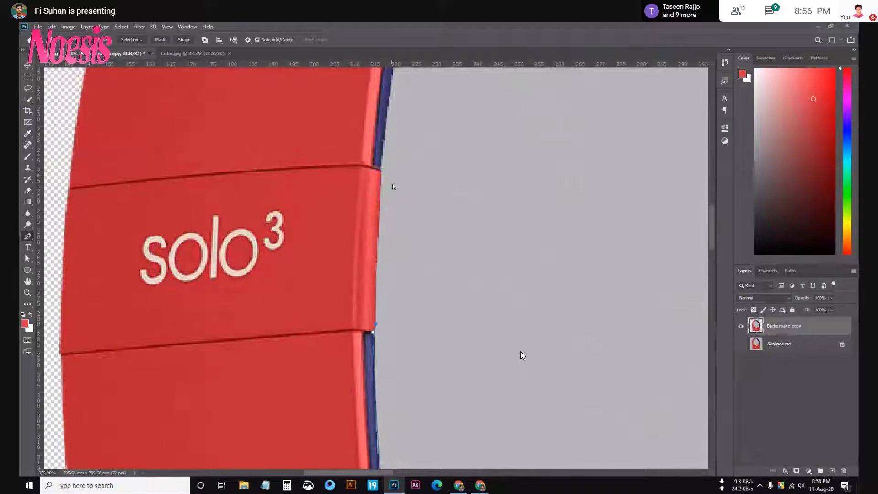
left_click(382, 170)
left_click_drag(383, 154, 388, 119)
left_click(382, 170, "alt")
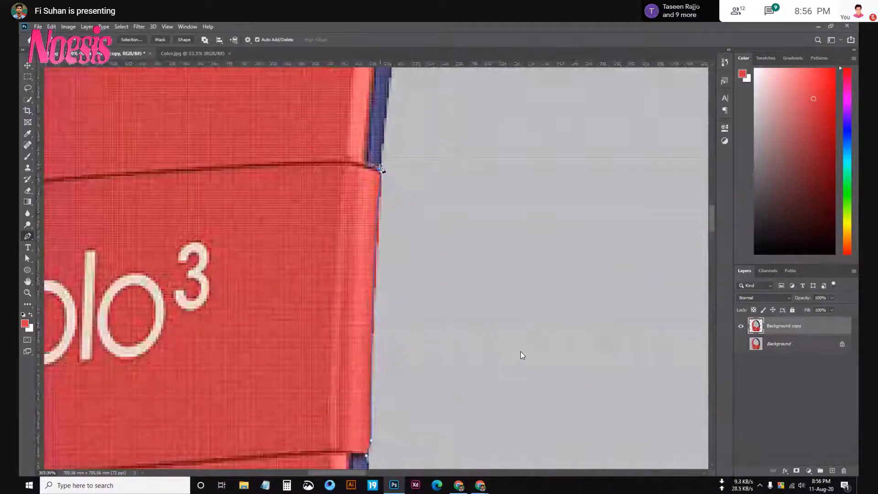
scroll(390, 167, "down", 3)
left_click_drag(390, 168, 354, 320)
scroll(363, 120, "up", 2)
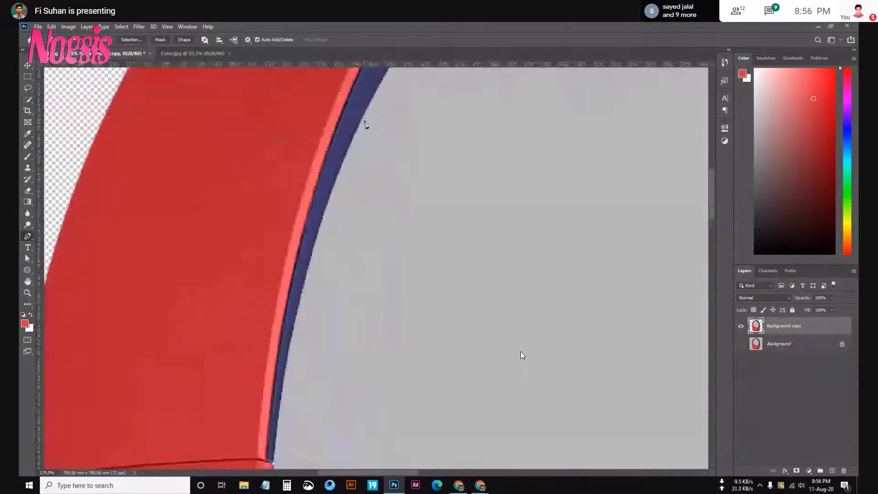
scroll(375, 86, "down", 3)
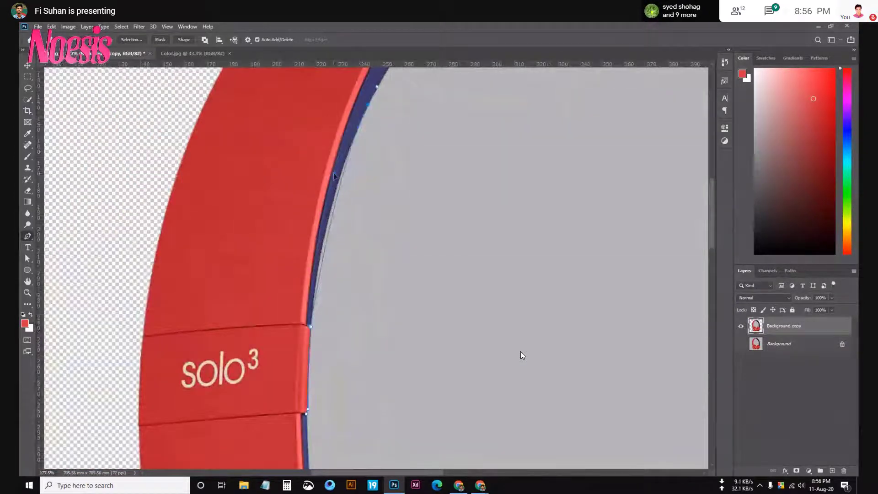
left_click_drag(333, 173, 323, 194)
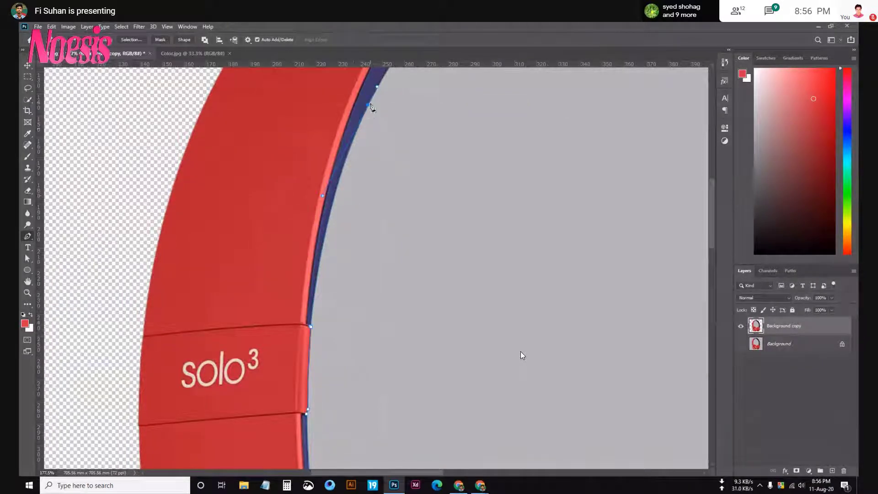
scroll(370, 110, "down", 3)
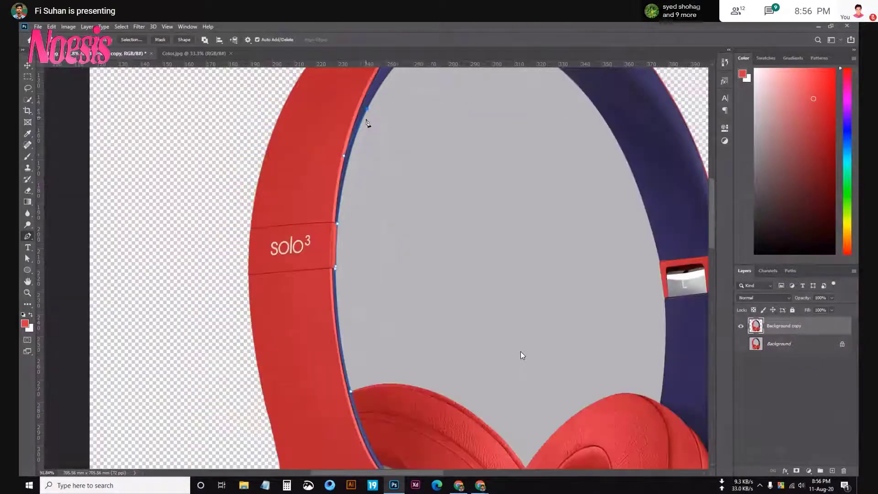
Add curved and corner anchors along the band's inner top edge.
scroll(400, 229, "up", 4)
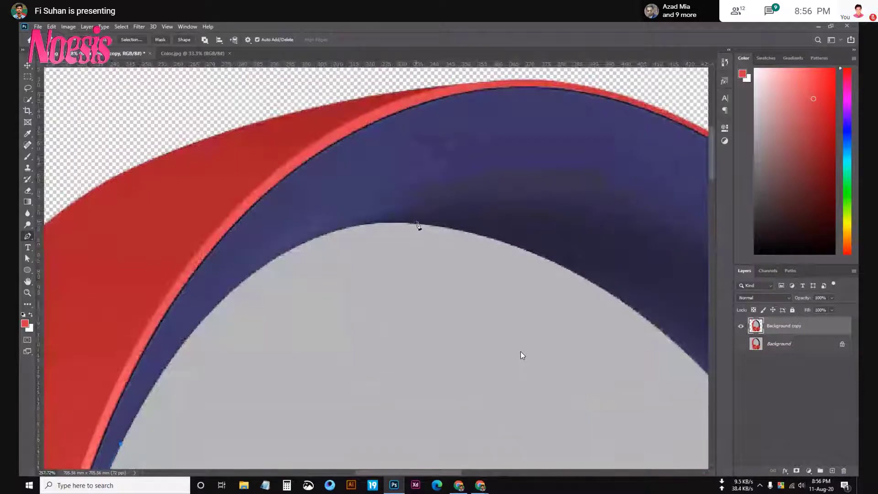
left_click_drag(418, 225, 514, 222)
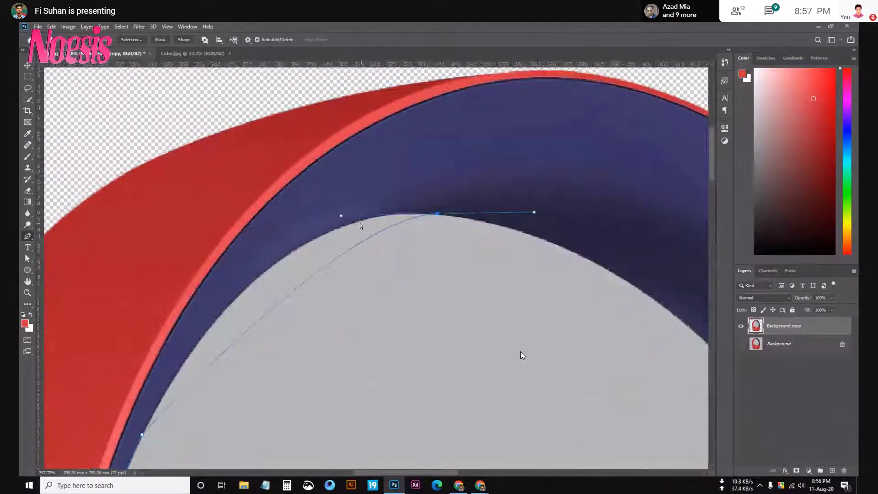
mouse_move(341, 216)
left_mouse_down()
mouse_move(241, 204)
mouse_move(249, 190)
left_mouse_up()
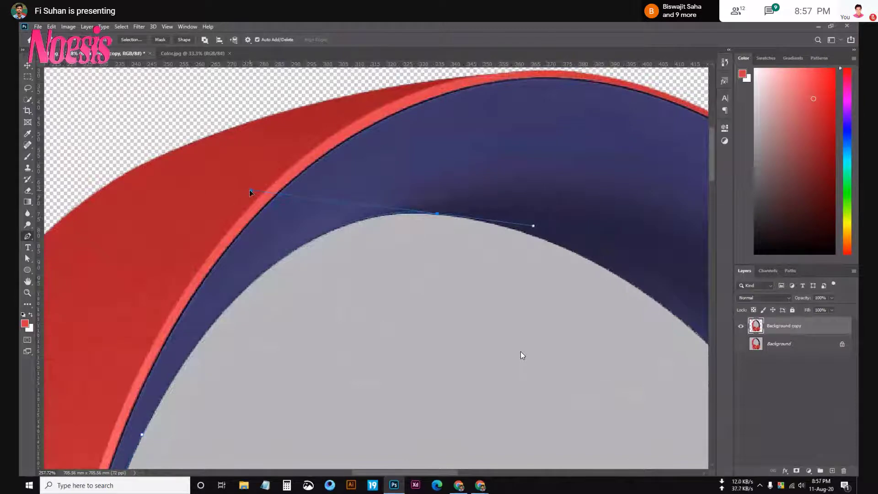
left_click(438, 214, "alt")
scroll(437, 215, "down", 1)
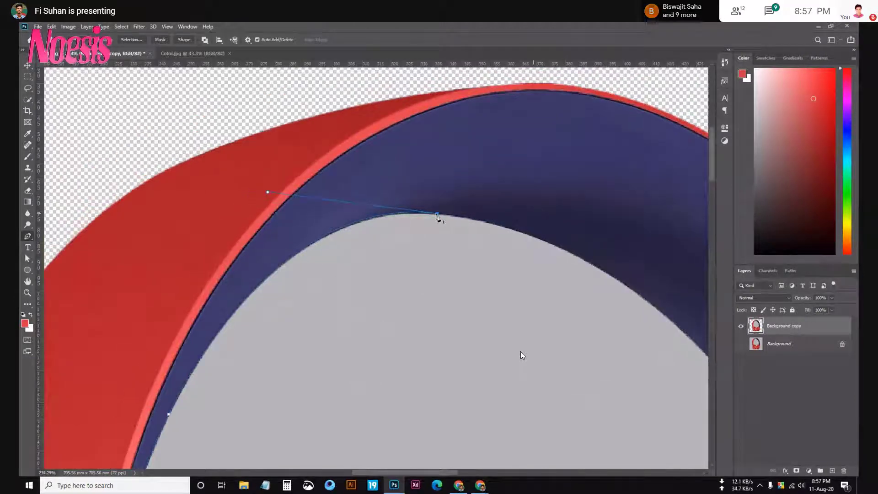
scroll(437, 215, "down", 1)
left_click_drag(463, 250, 516, 334)
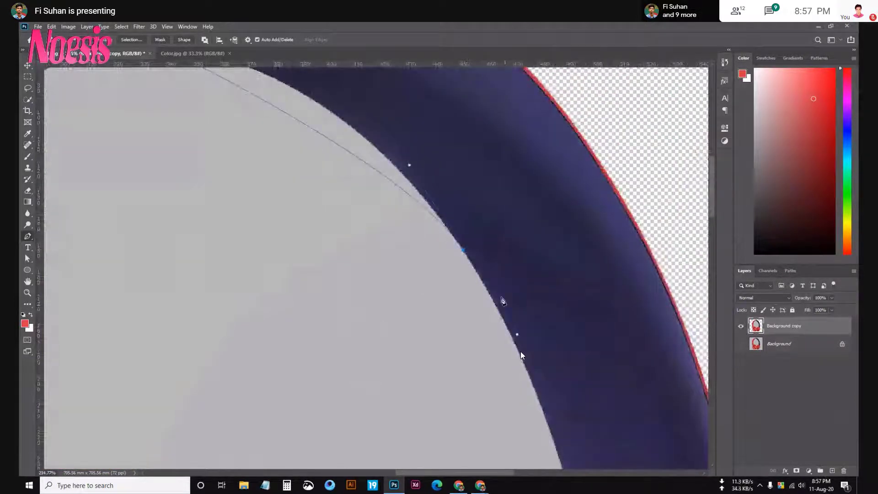
scroll(494, 278, "down", 4)
left_click_drag(438, 204, 386, 121)
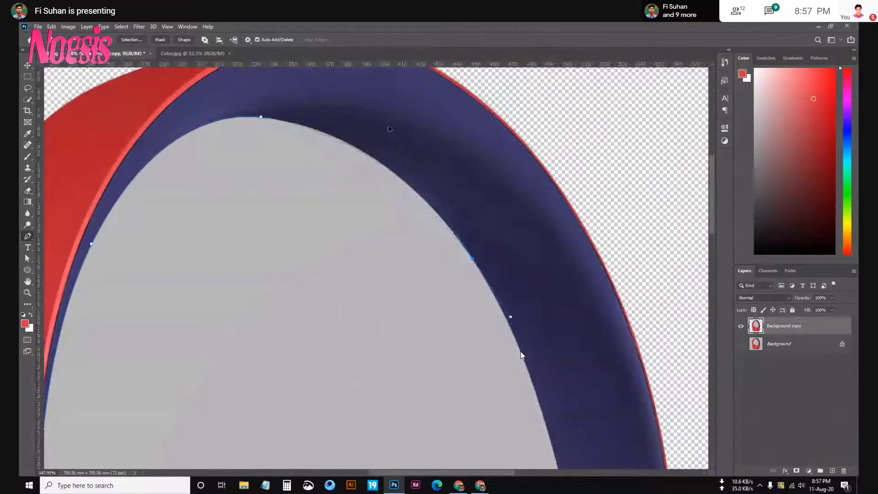
left_click(473, 259, "alt")
Extend the path along the inner edge down the red bracket's left side.
scroll(460, 238, "up", 3)
scroll(458, 238, "down", 3)
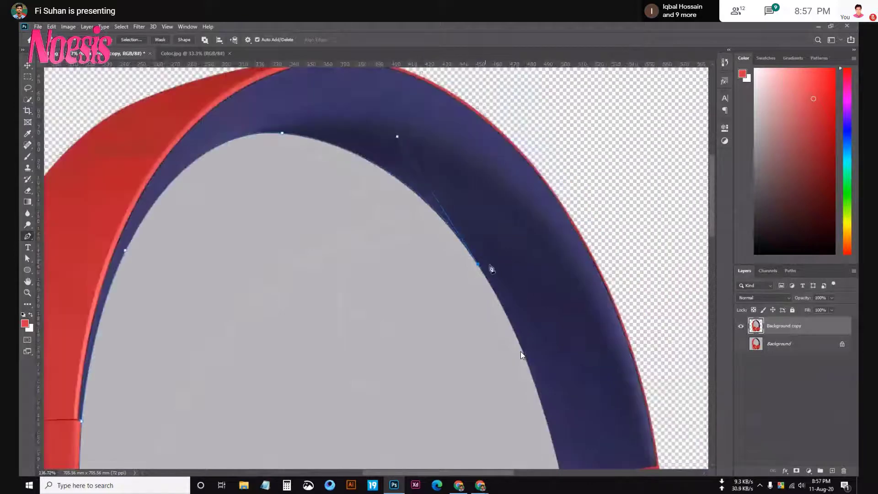
scroll(470, 259, "up", 3)
scroll(467, 239, "up", 1)
scroll(356, 238, "down", 2)
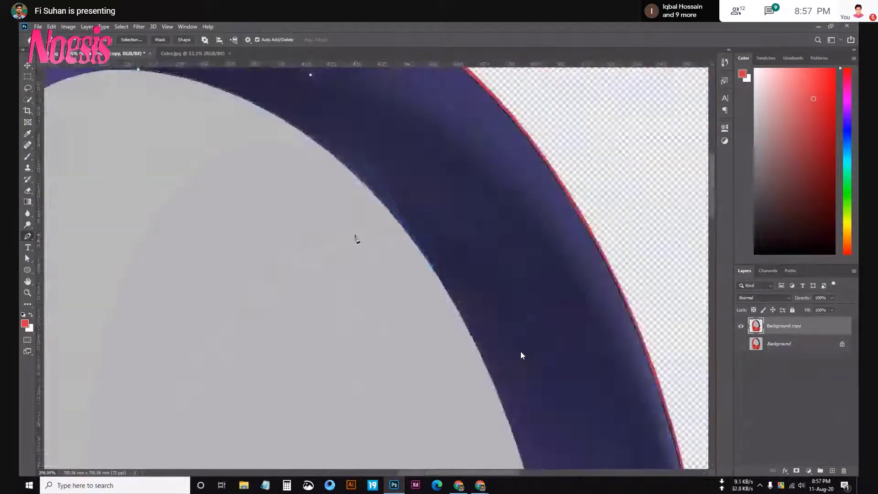
scroll(356, 237, "down", 3)
scroll(474, 322, "up", 2)
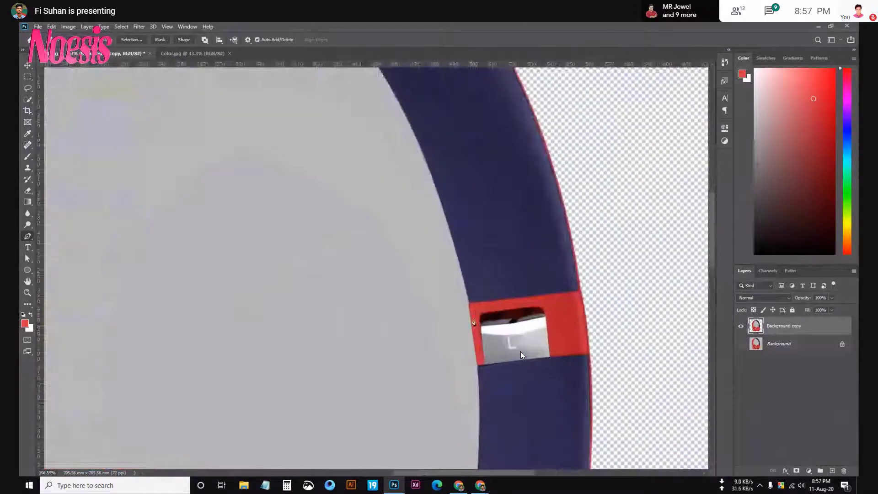
left_click(458, 259)
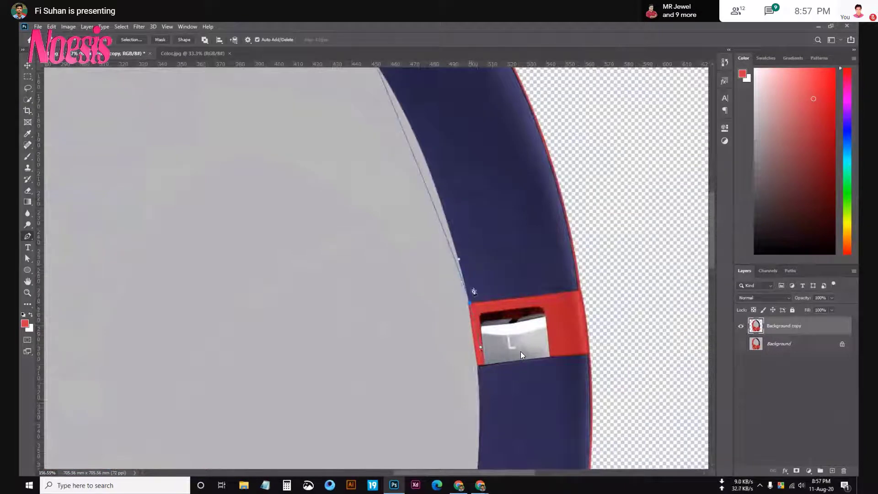
scroll(474, 293, "up", 2)
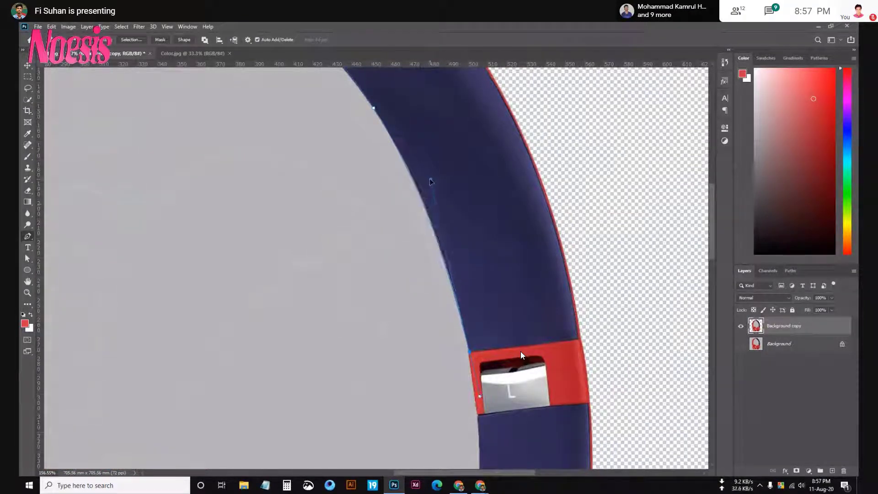
scroll(481, 394, "up", 3)
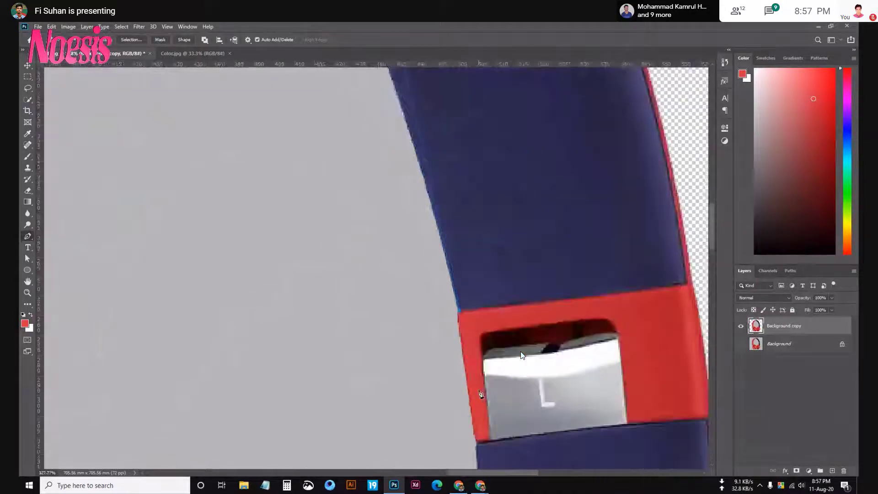
scroll(481, 394, "up", 2)
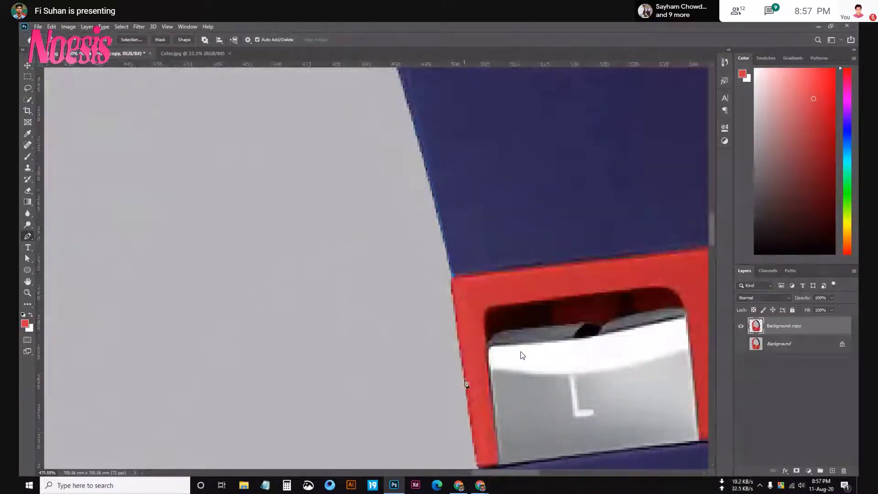
left_click(476, 460)
Anchor at the bracket's bottom-left corner and curve down the navy band toward the earcup.
scroll(467, 366, "down", 3)
scroll(475, 326, "up", 2)
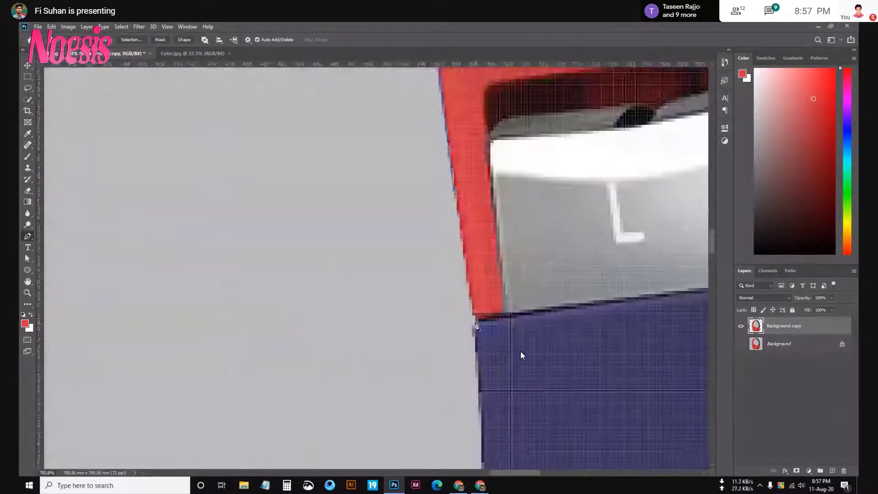
left_click(473, 314)
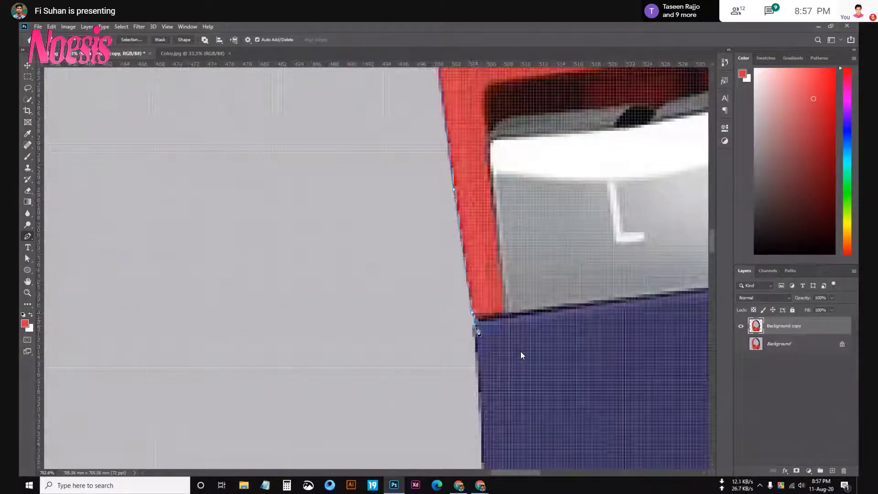
scroll(480, 330, "down", 3)
scroll(487, 329, "down", 3)
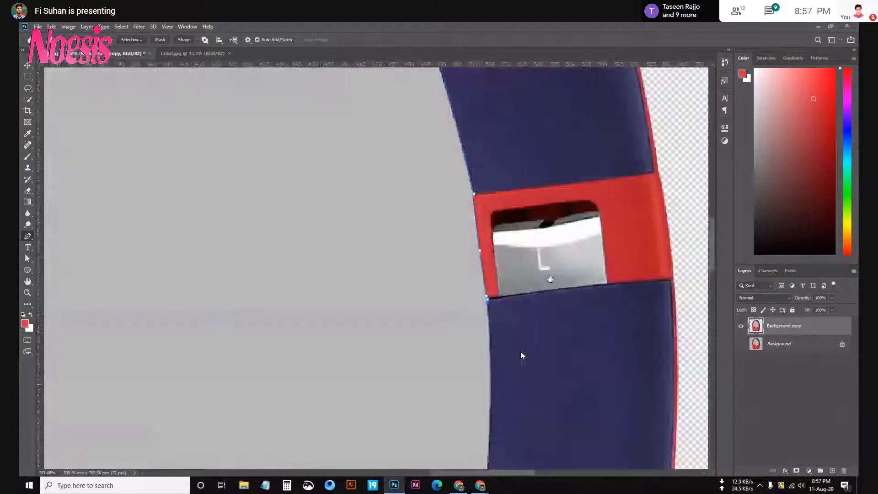
scroll(499, 413, "up", 2)
left_click_drag(499, 409, 491, 429)
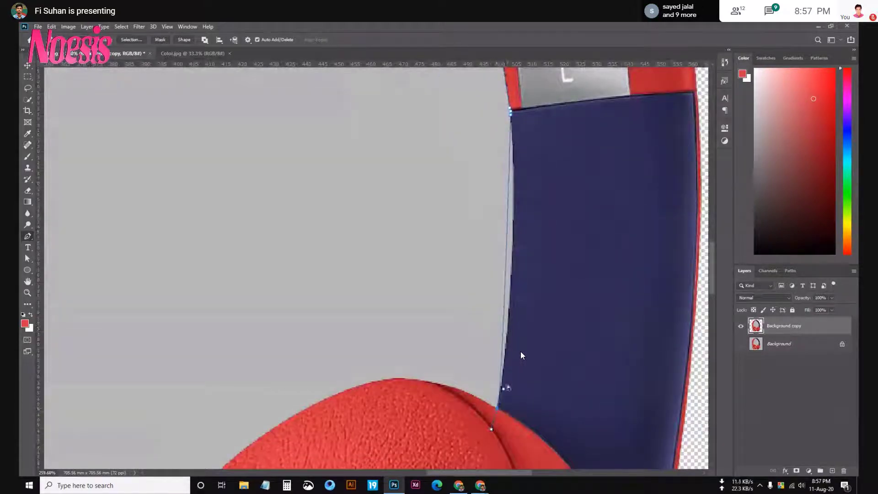
left_click(524, 257)
scroll(495, 397, "down", 3)
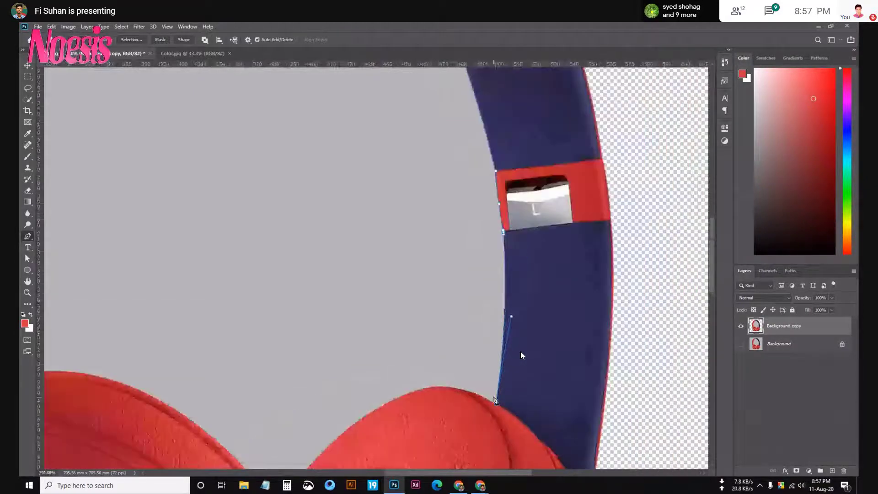
key("ctrl+0")
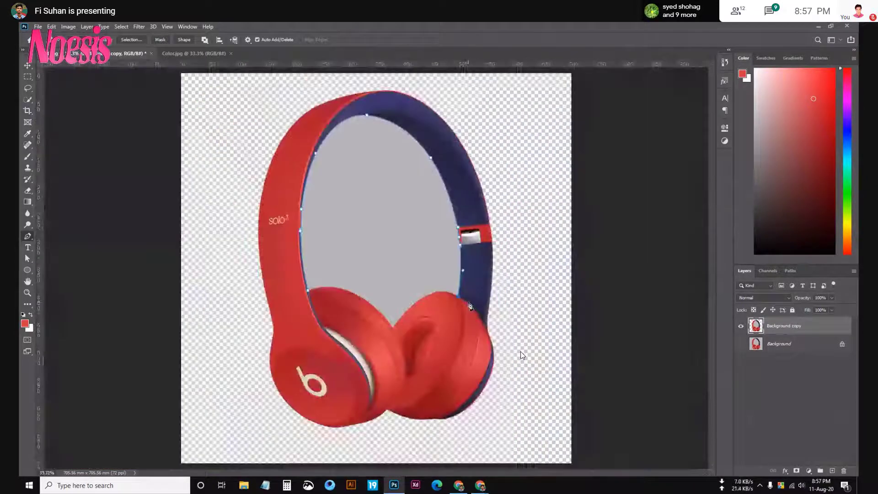
Trace curved anchors along the earcup's top edge to where the two earcups meet.
scroll(470, 306, "up", 5)
scroll(382, 307, "up", 3)
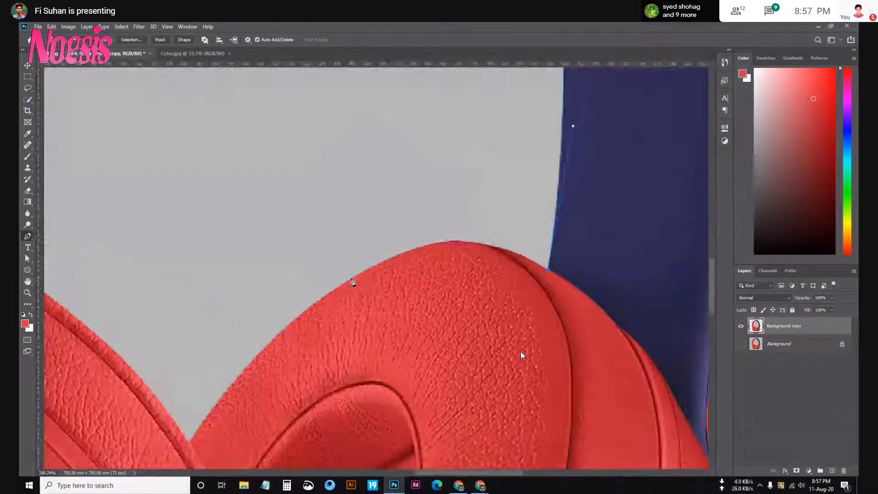
left_click_drag(354, 277, 297, 307)
mouse_move(243, 334)
left_mouse_down()
mouse_move(251, 351)
mouse_move(237, 353)
mouse_move(243, 349)
left_mouse_up()
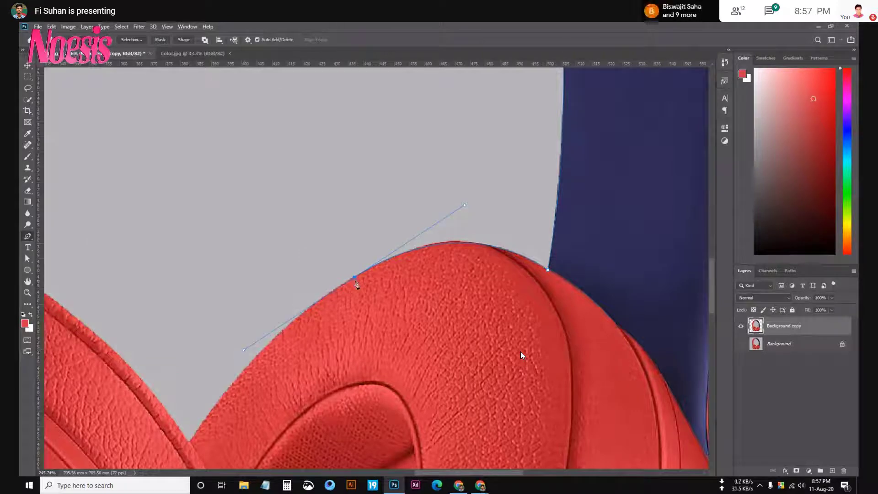
left_click_drag(319, 355, 443, 217)
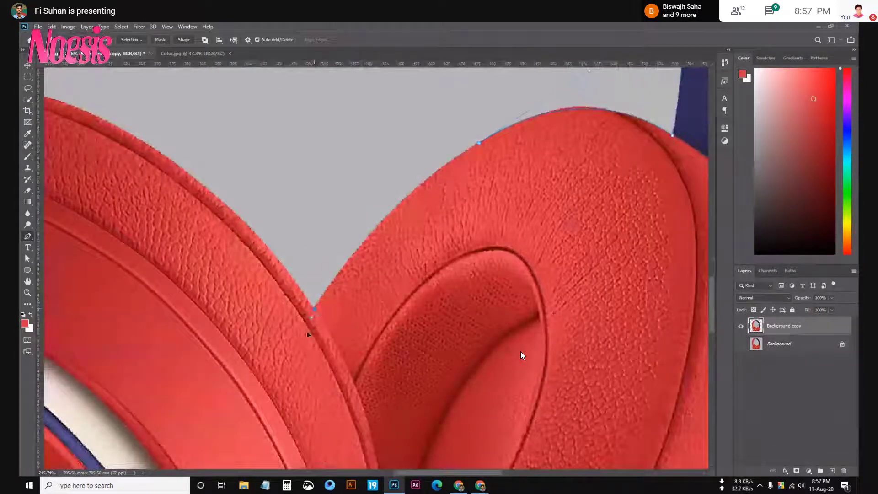
left_click_drag(314, 309, 333, 267)
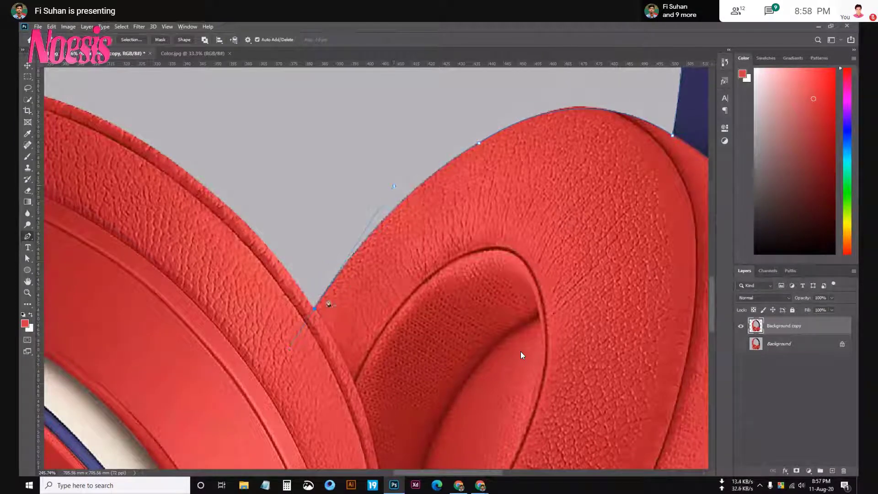
Follow the other earcup's top edge and close the path at the first anchor.
scroll(327, 302, "down", 3)
left_click_drag(337, 298, 432, 290)
scroll(369, 221, "up", 3)
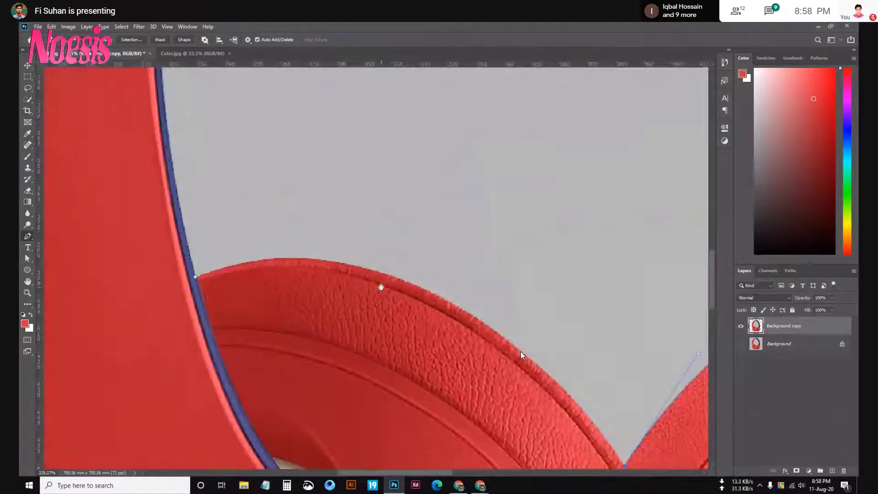
mouse_move(381, 287)
left_mouse_down()
mouse_move(401, 203)
mouse_move(301, 161)
left_mouse_up()
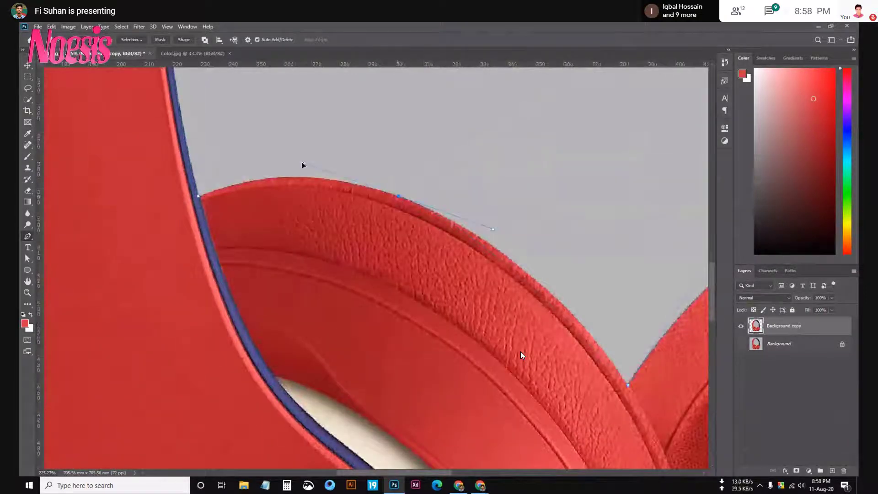
left_click(535, 251)
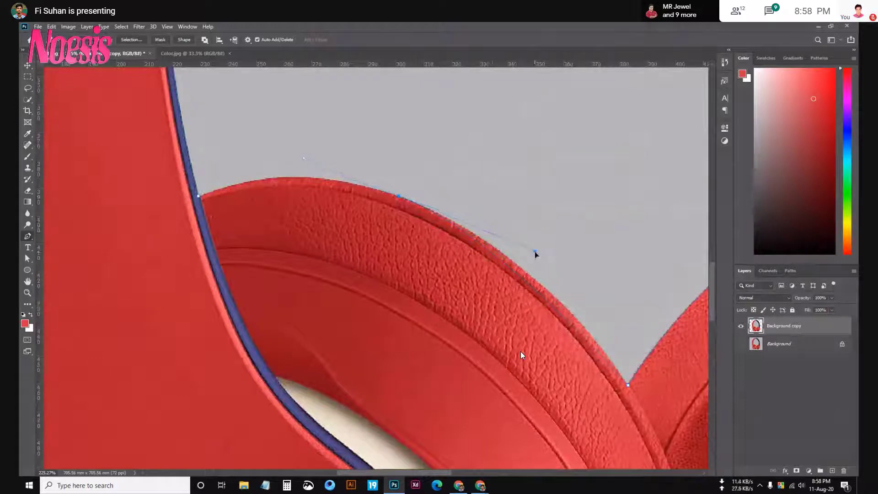
left_click_drag(536, 248, 535, 245)
left_click(400, 198)
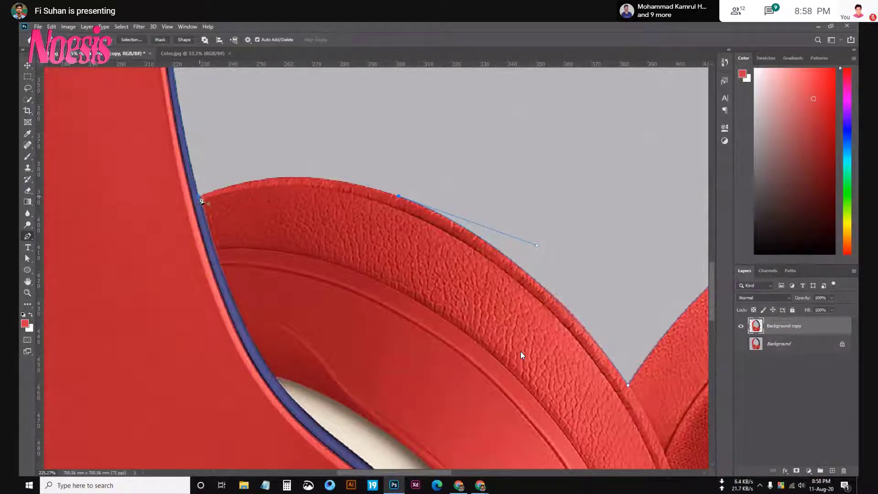
left_click_drag(200, 198, 95, 236)
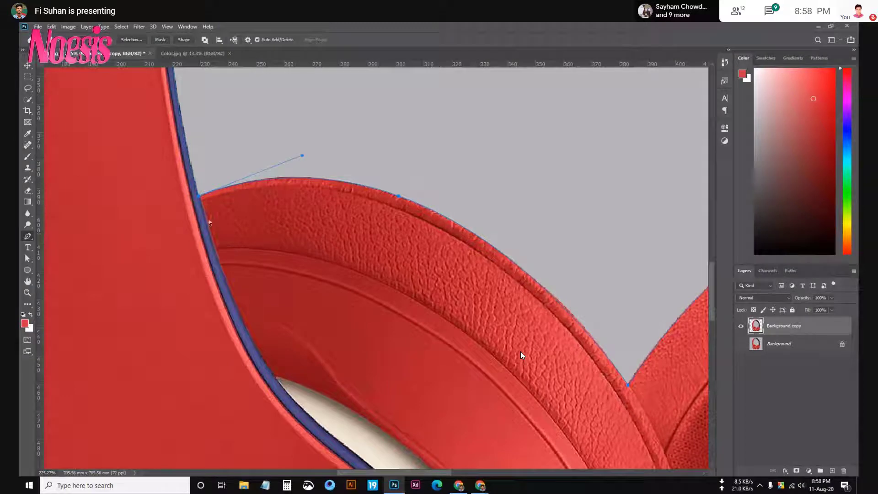
key("ctrl+0")
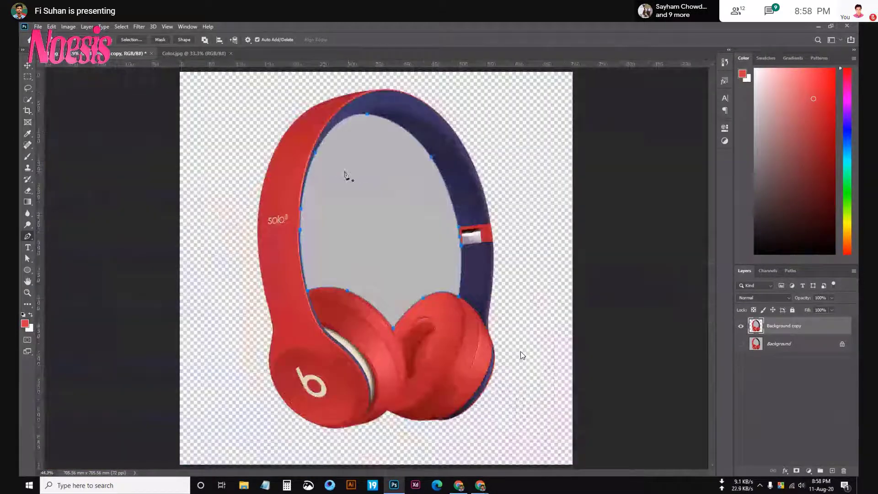
Convert the closed path around the grey gap into an active selection with Make Selection.
right_click(392, 169)
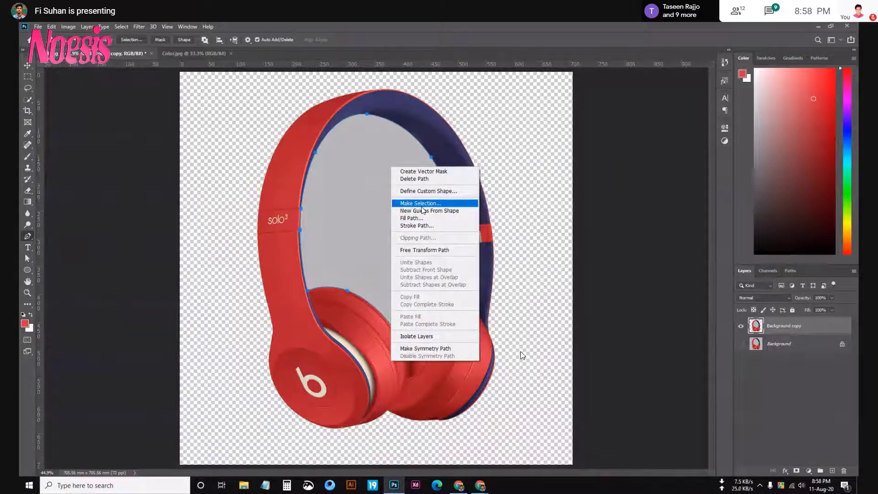
left_click(422, 204)
left_click(480, 142)
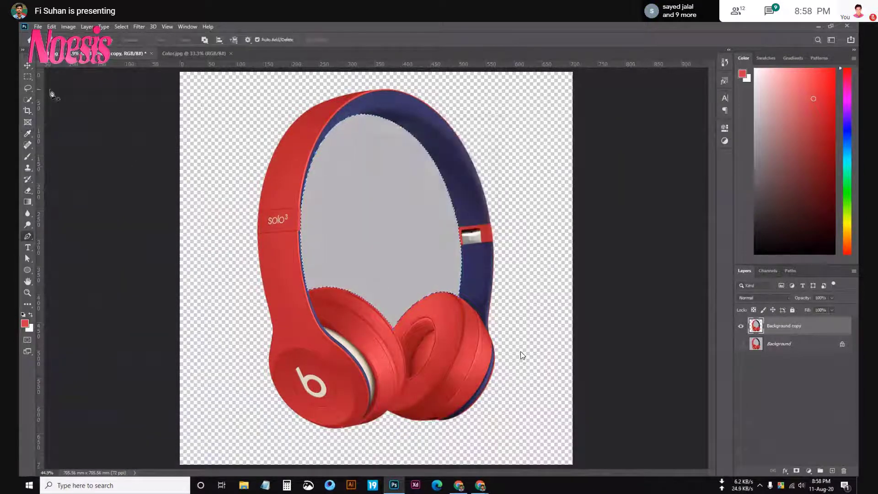
left_click(28, 99)
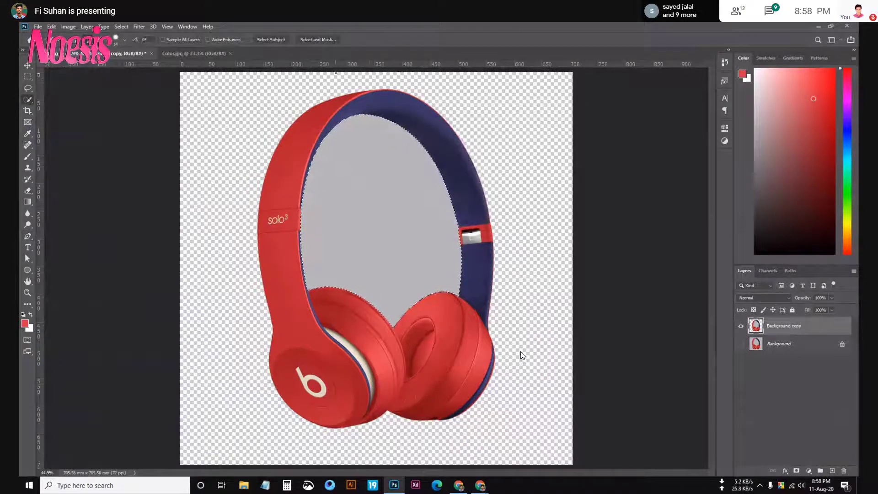
Refine the grey-gap selection with Shift Edge +20% and output it as a selection.
left_click(317, 40)
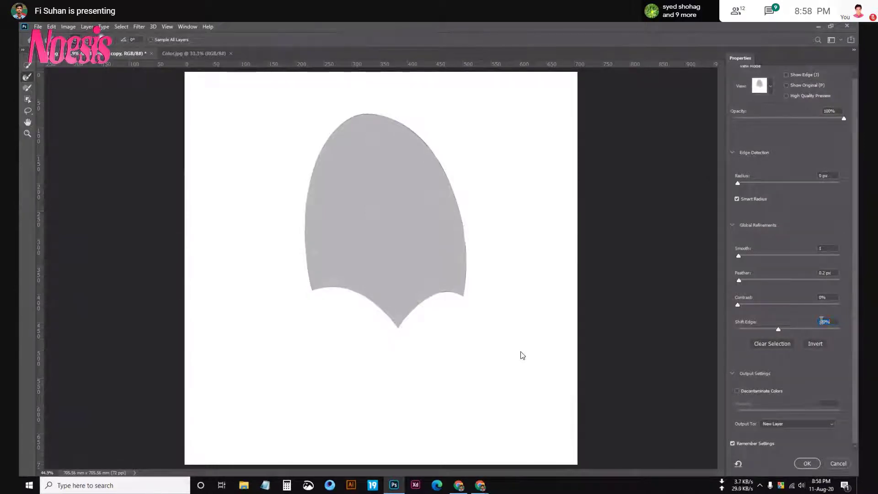
type("20")
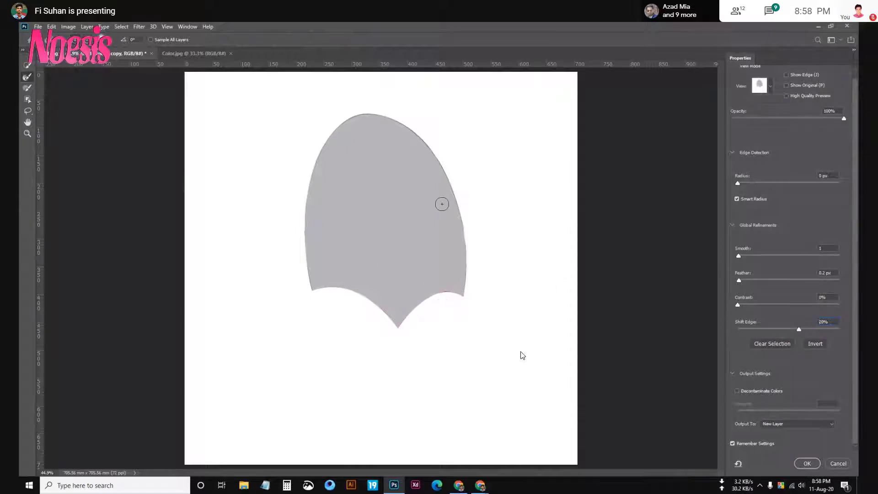
key("ctrl+plus")
key("ctrl+plus")
key("ctrl+plus")
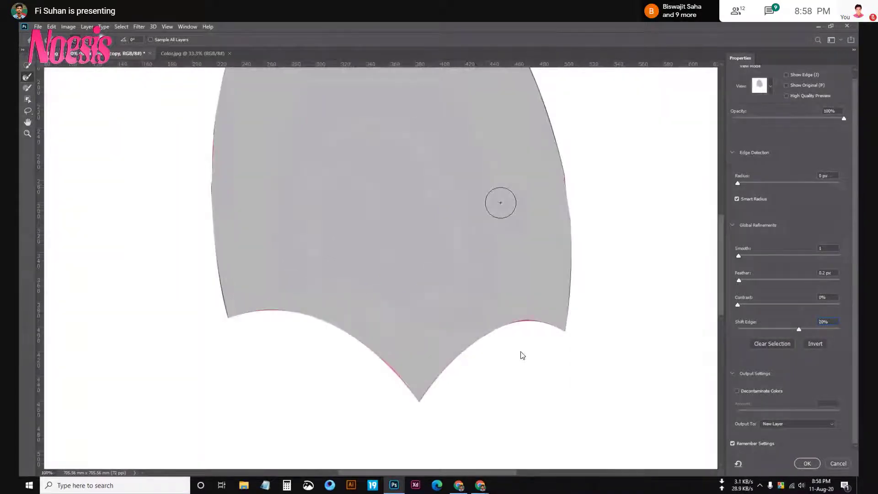
scroll(539, 211, "up", 5)
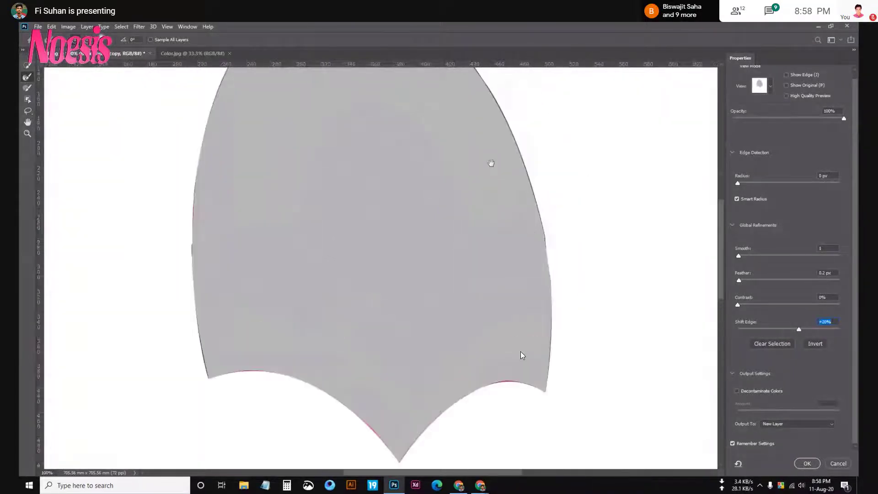
scroll(490, 163, "up", 5)
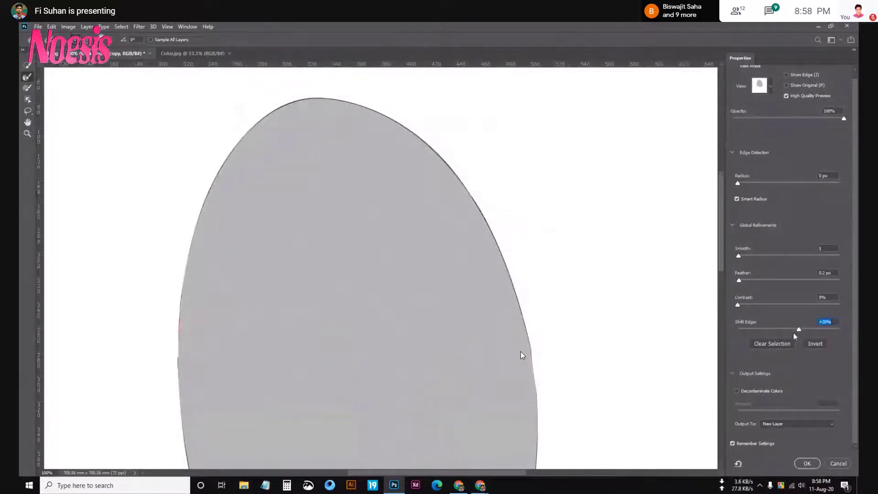
left_click_drag(798, 328, 763, 330)
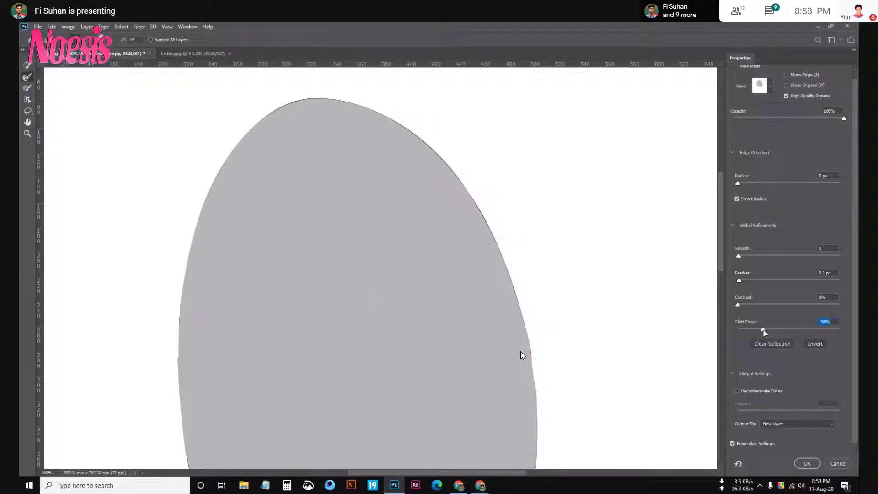
mouse_move(764, 330)
left_mouse_down()
mouse_move(739, 328)
mouse_move(824, 328)
mouse_move(782, 332)
left_mouse_up()
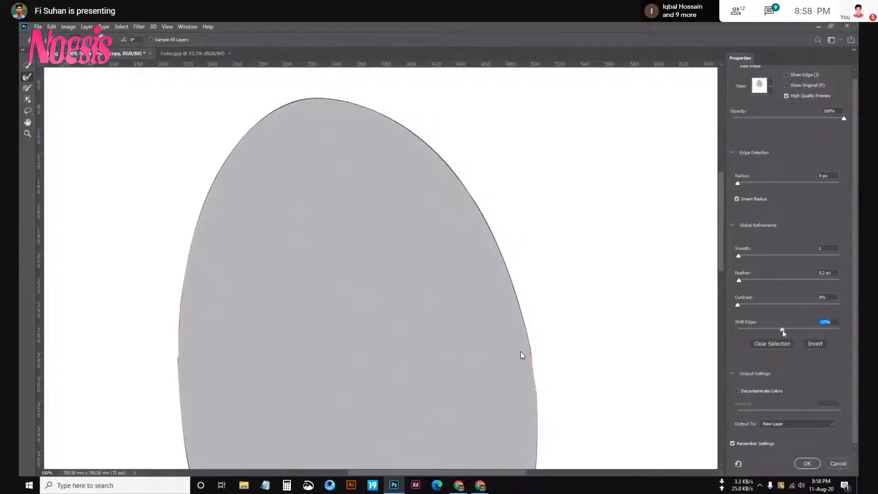
type("20")
left_click(782, 423)
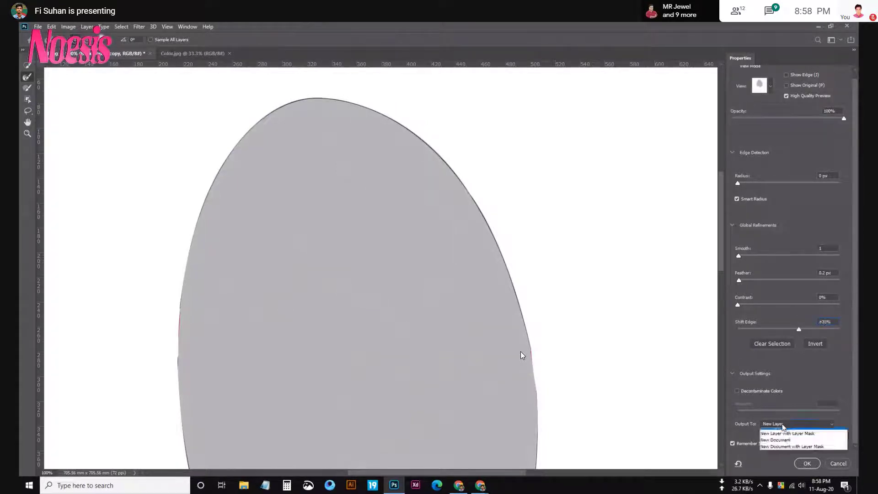
left_click(787, 431)
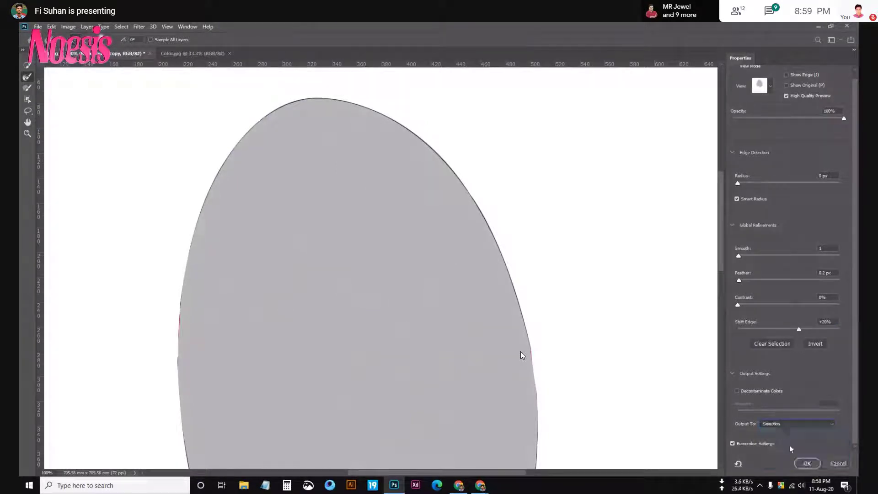
left_click(808, 464)
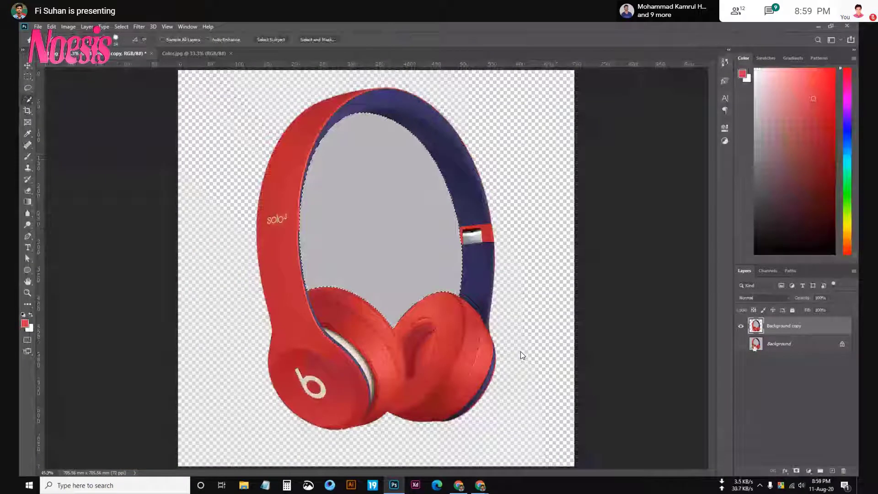
Delete the grey gap inside the headband, deselect, and nudge the headphones slightly left.
key("Delete")
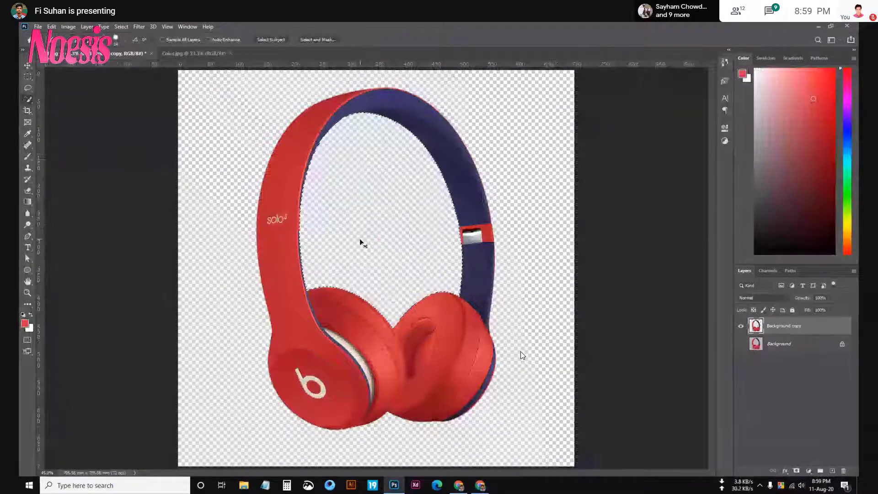
key("ctrl+d")
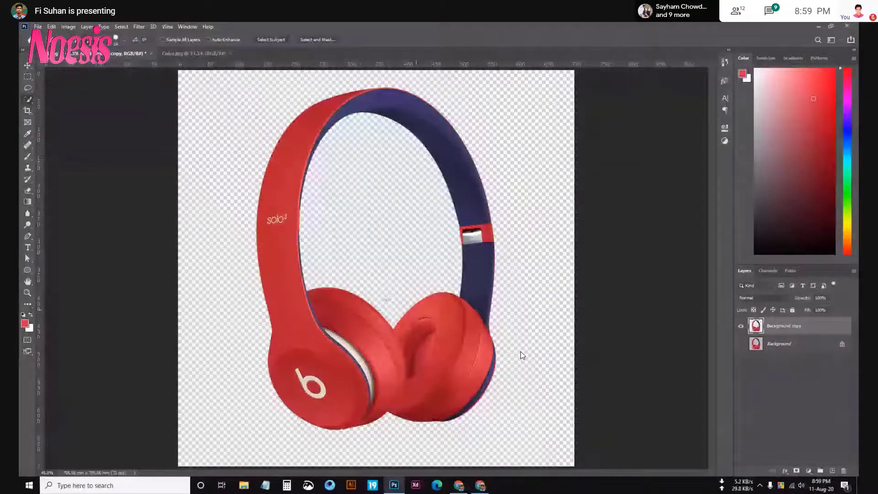
key("v")
left_click_drag(576, 241, 567, 241)
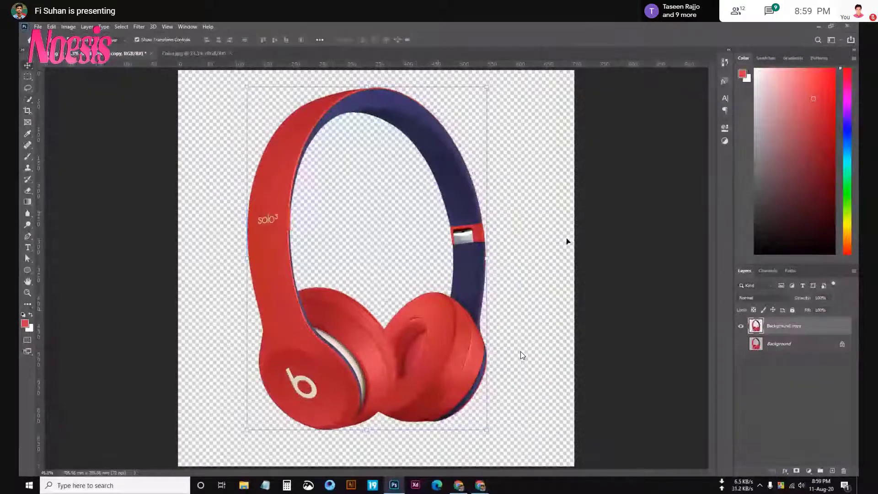
key("ctrl+Tab")
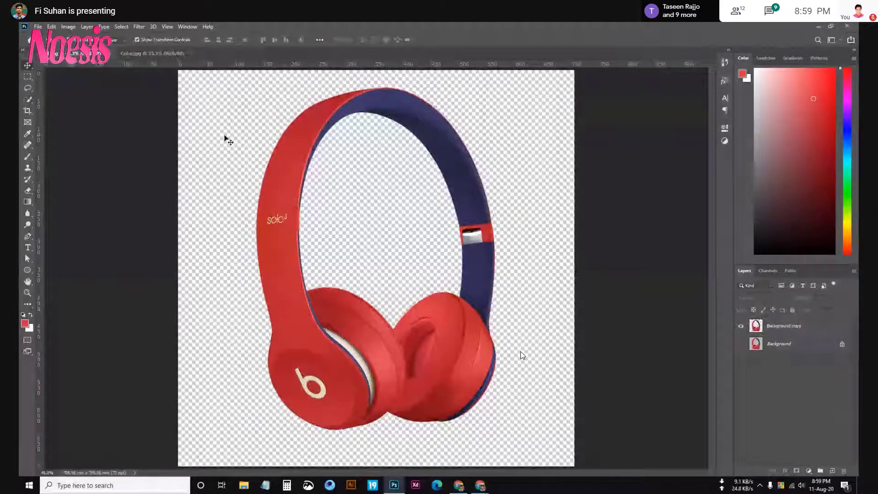
left_click(38, 27)
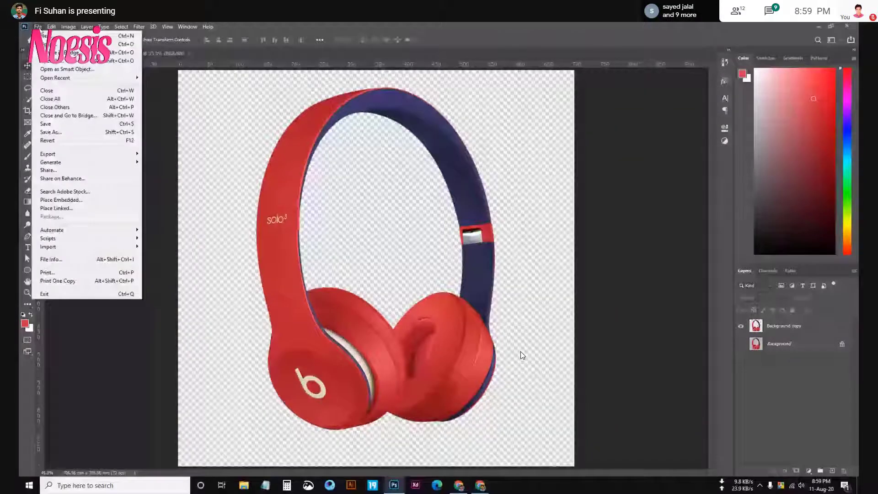
Save the document as a Headphone PSD in a new Client folder on the Desktop.
left_click(47, 132)
key("Return")
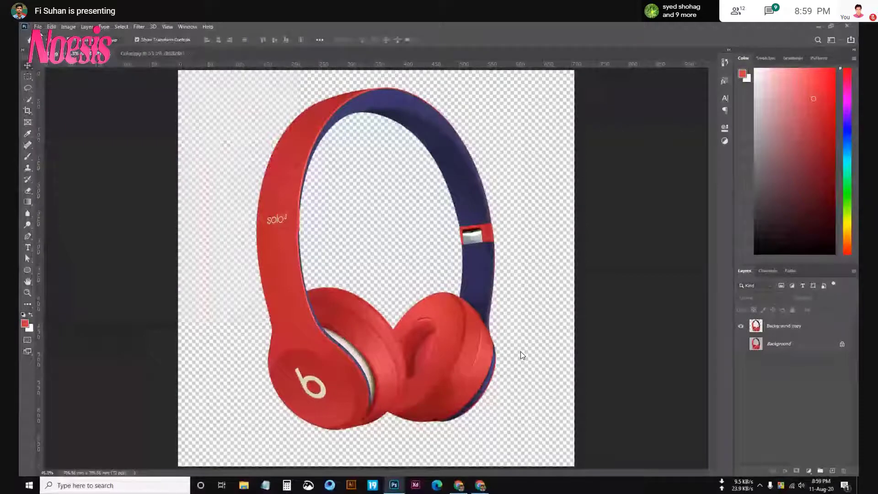
left_click(39, 27)
left_click(47, 133)
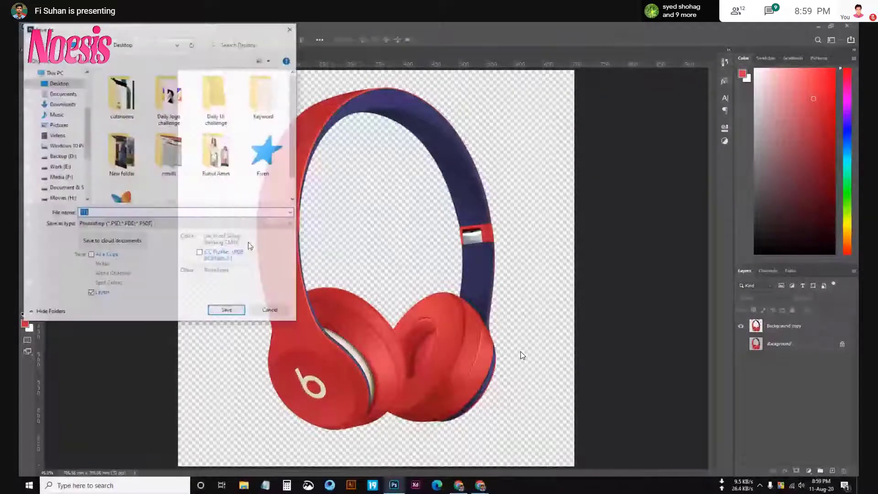
type("Head")
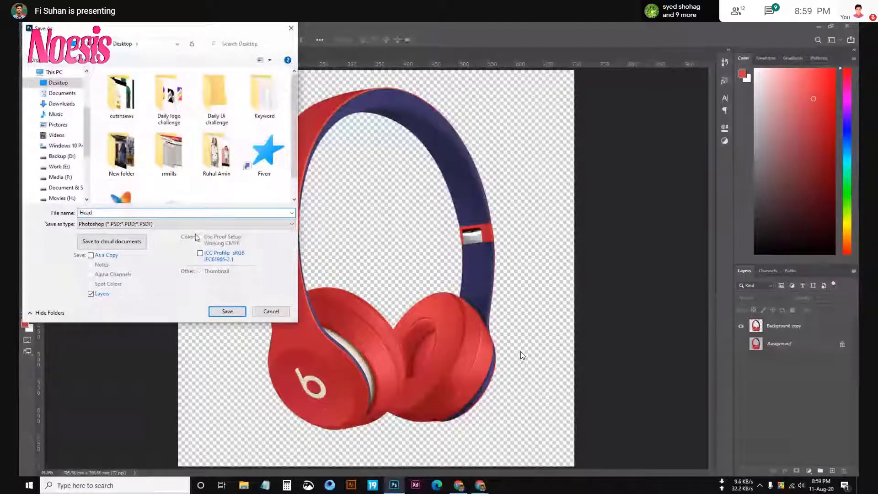
type("phone")
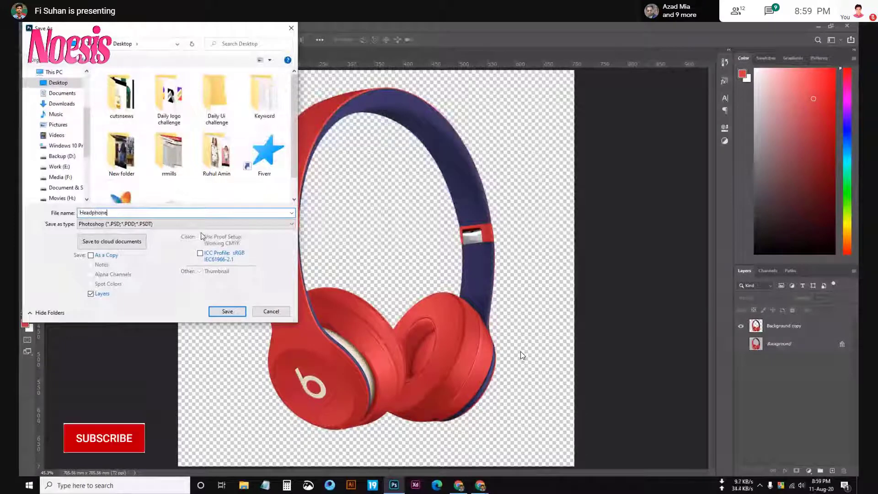
scroll(247, 187, "down", 2)
right_click(245, 188)
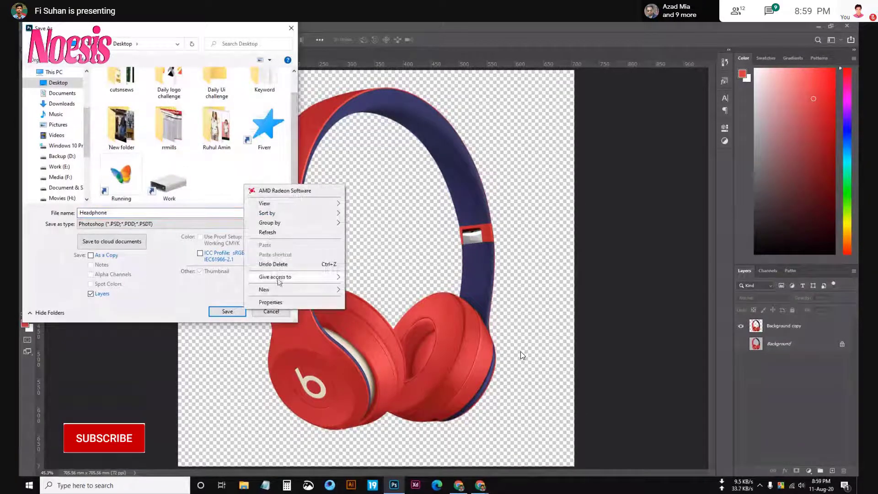
left_click(373, 290)
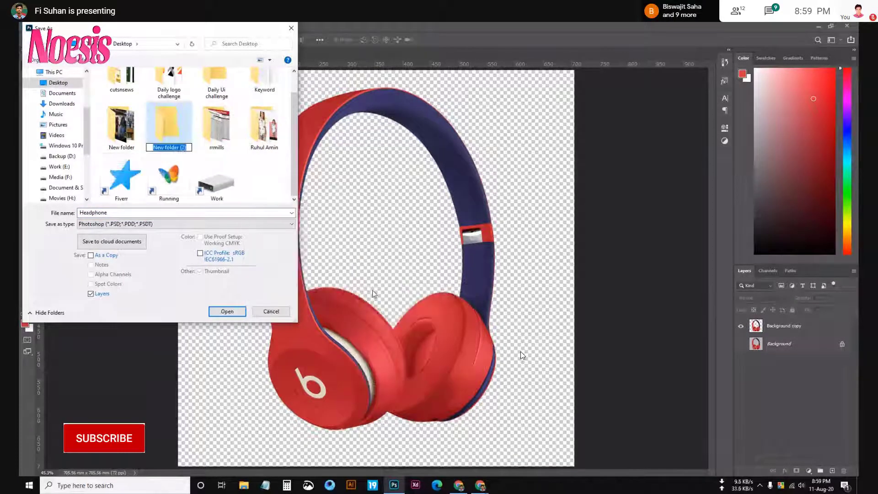
type("Client")
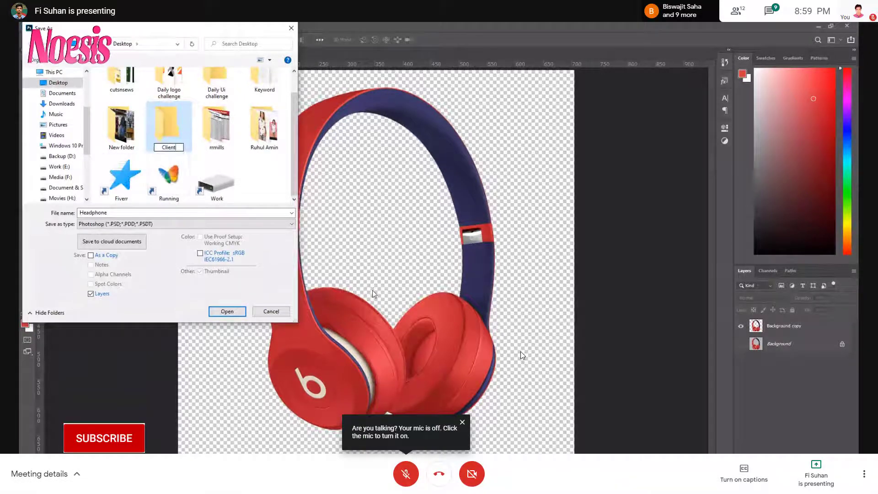
key("Return")
key("Return")
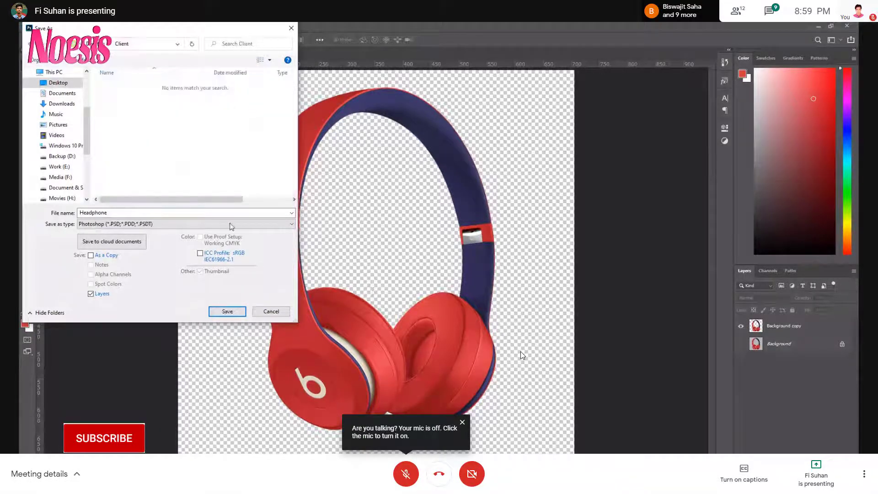
left_click(227, 312)
left_click(534, 153)
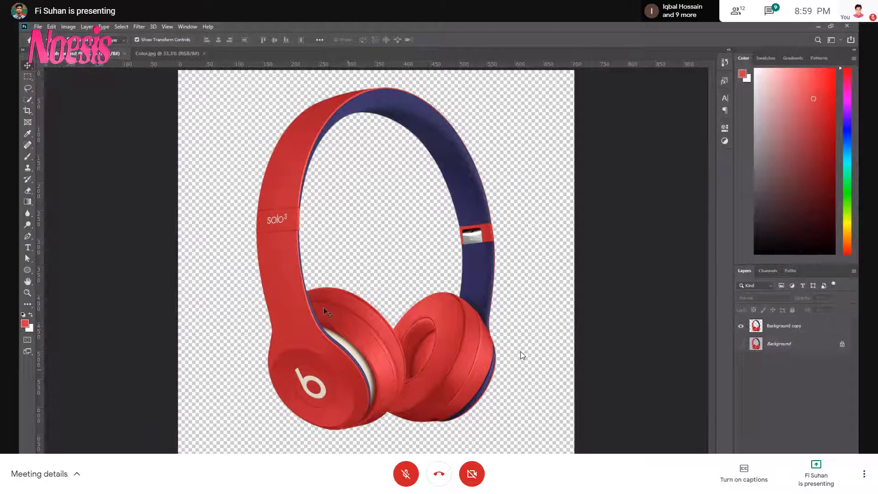
Save a Headphone PNG copy in the Client folder with Large file size.
left_click(36, 26)
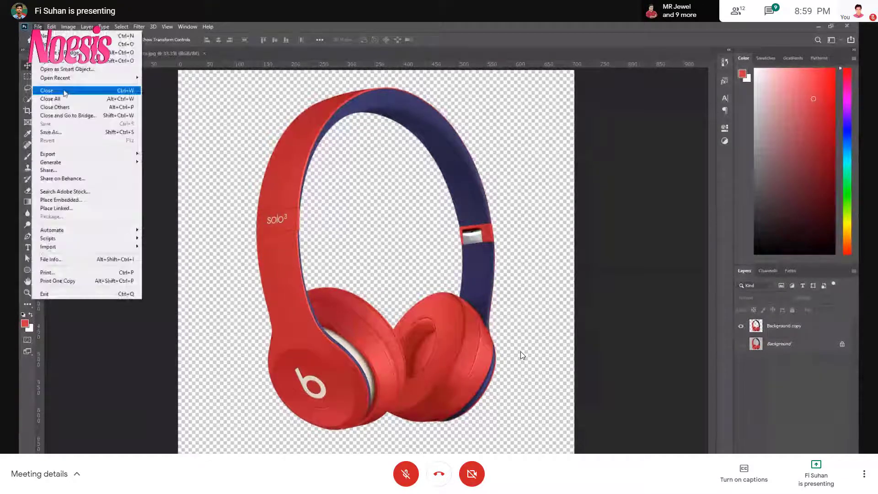
left_click(166, 107)
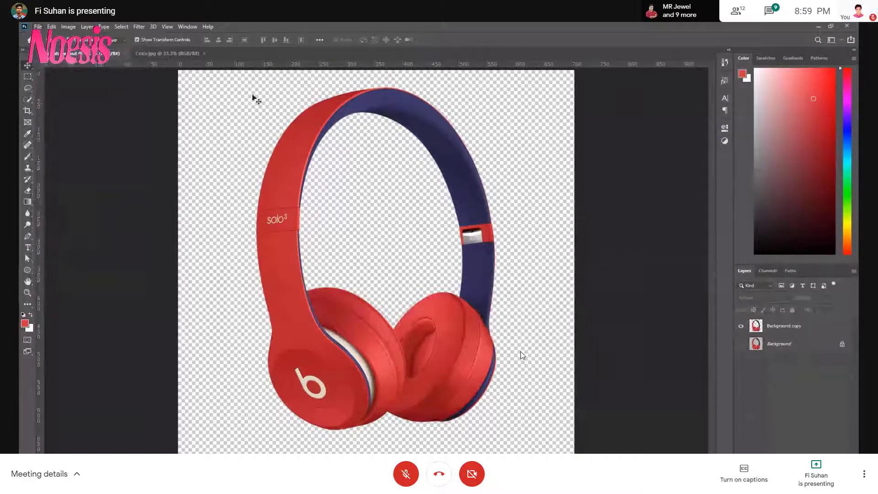
left_click(38, 26)
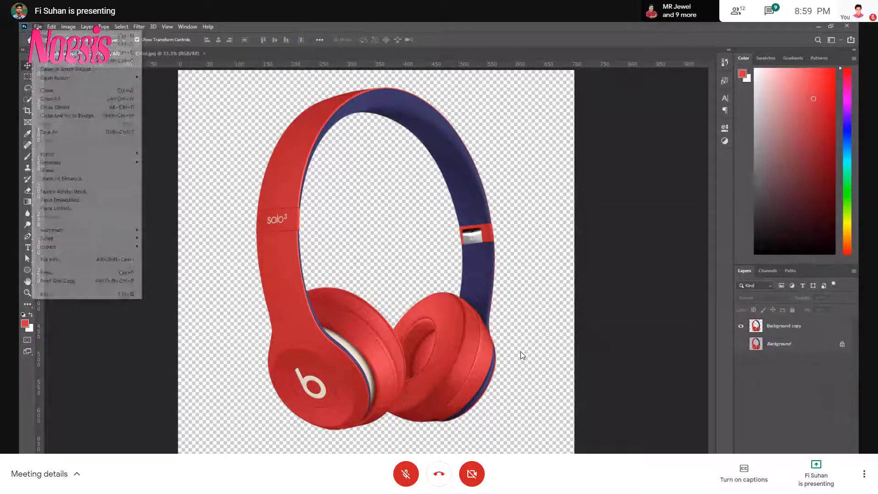
left_click(63, 132)
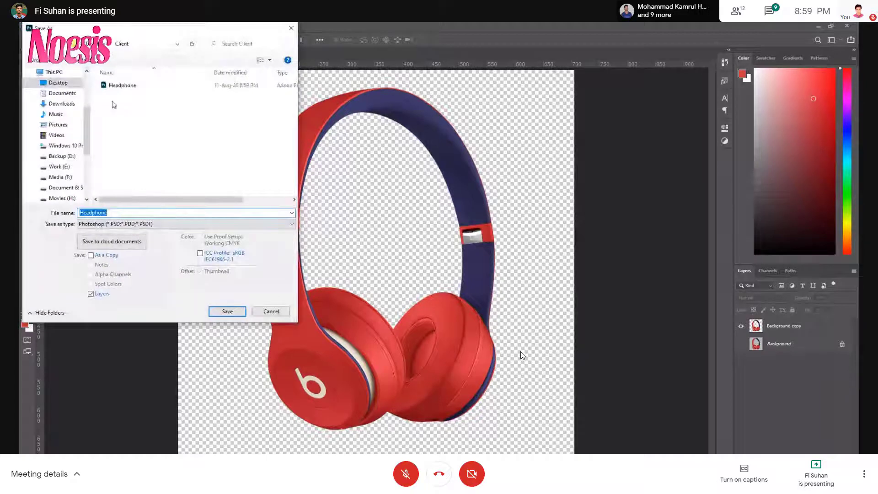
left_click(112, 224)
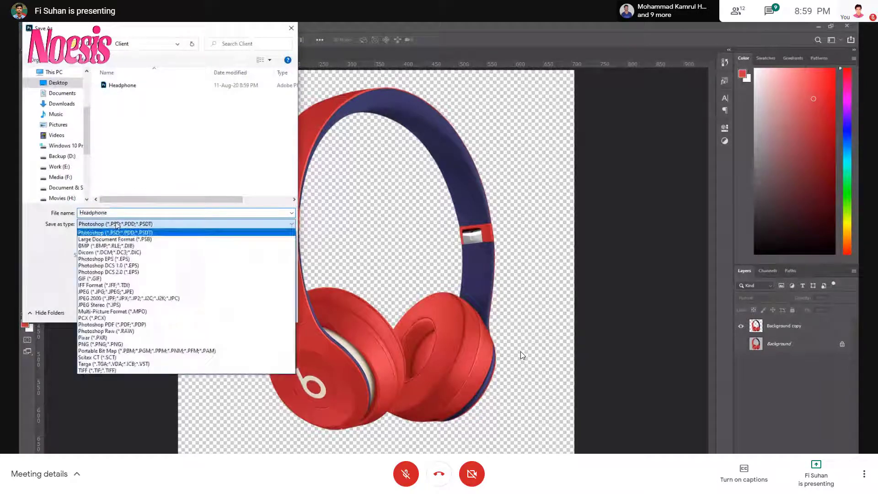
left_click(108, 344)
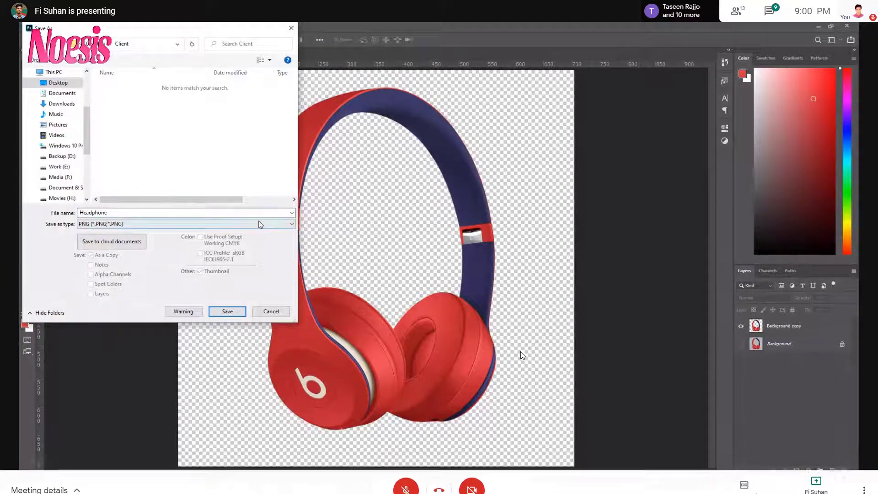
left_click(231, 311)
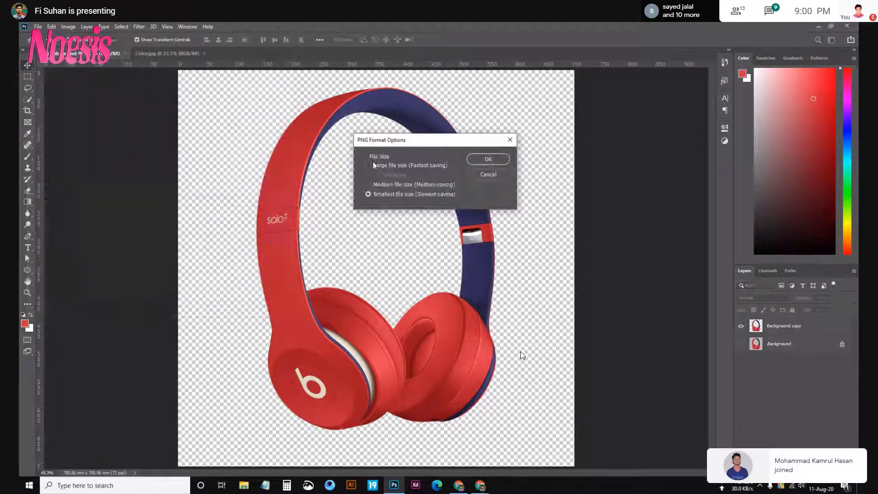
left_click(373, 165)
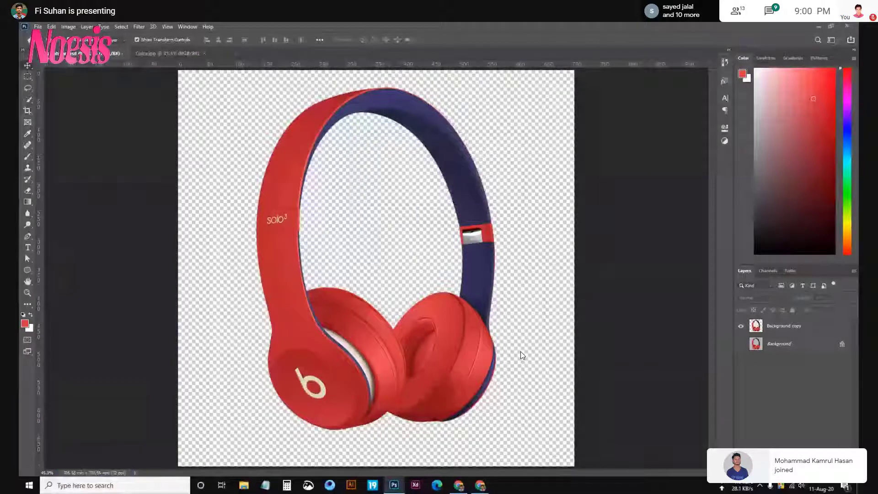
Open Banner 1.psd from the desktop image folder, then switch to the browser.
key("super+d")
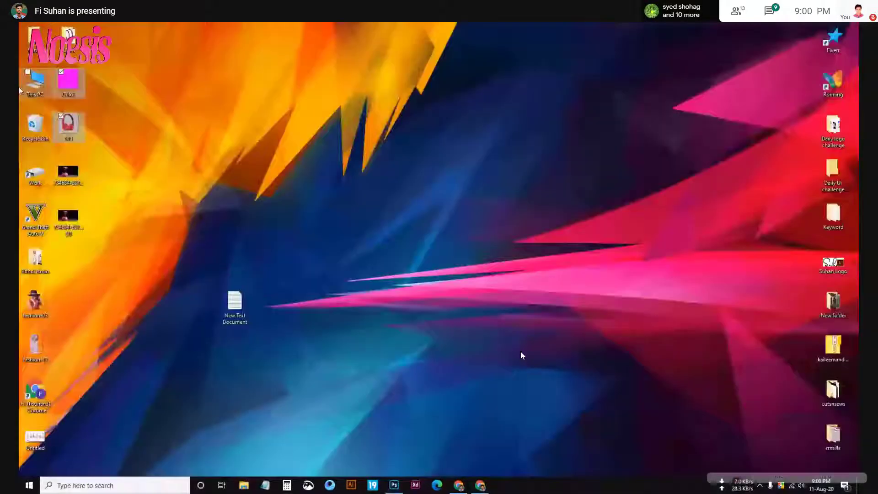
double_click(35, 261)
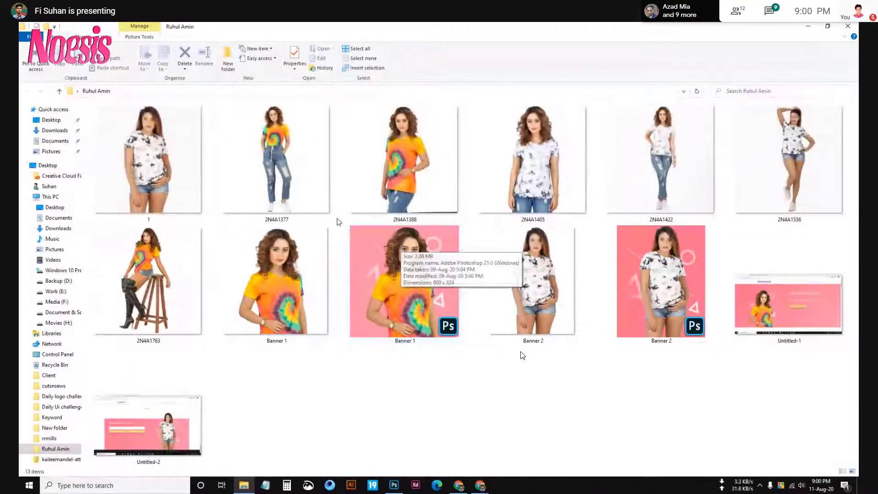
left_click(386, 250)
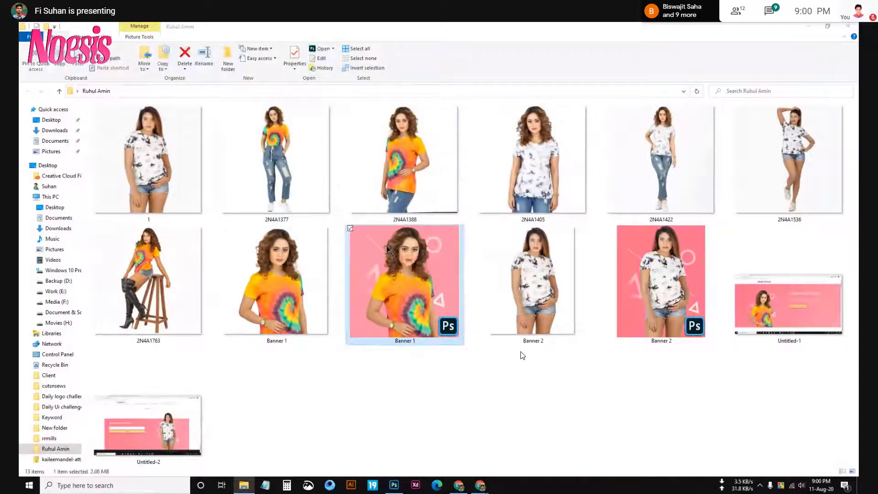
double_click(387, 250)
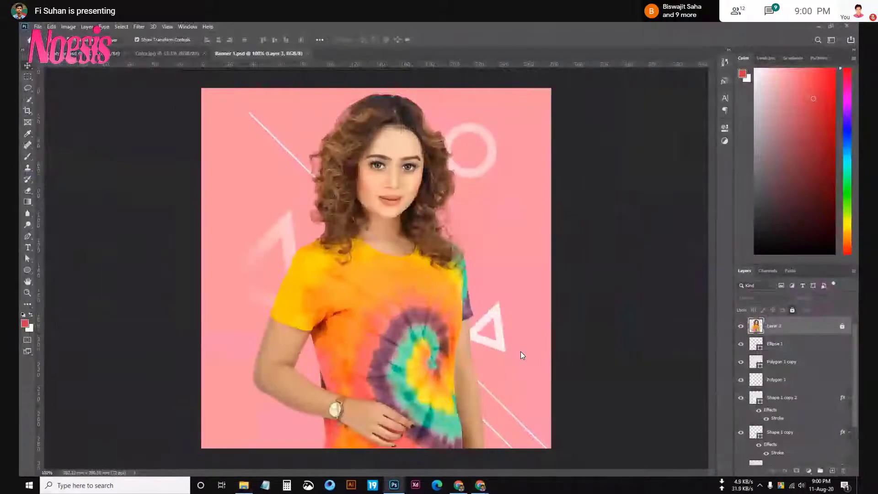
key("super+d")
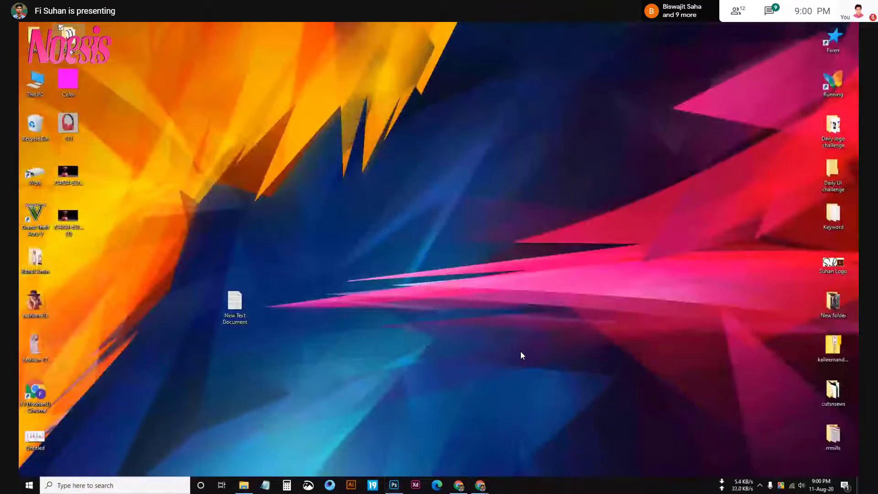
key("alt+Tab")
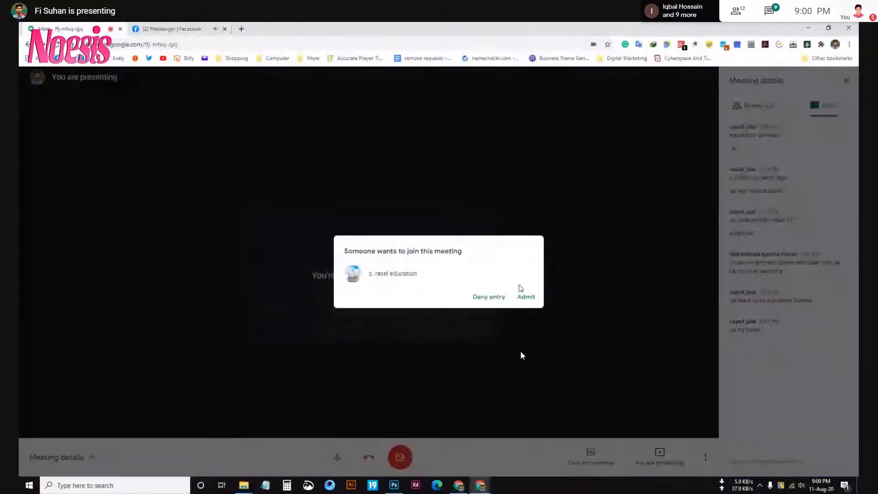
Admit the waiting participant into the Google Meet call.
left_click(525, 298)
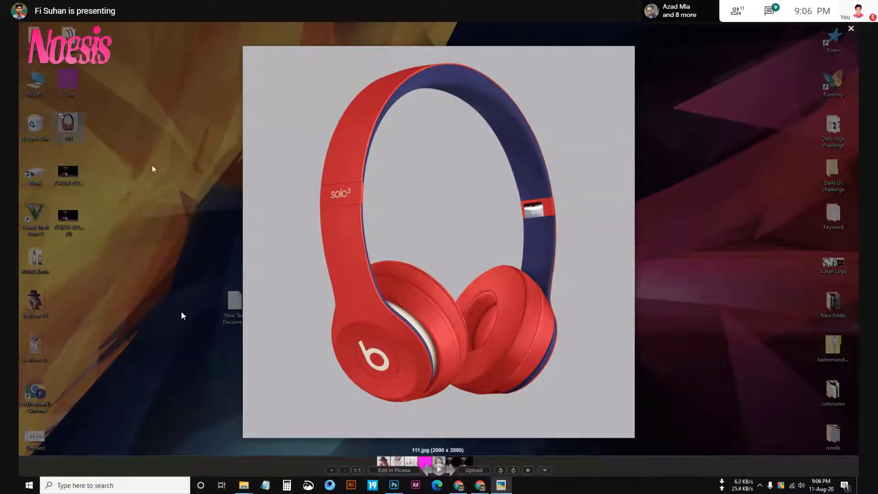
Exit full-screen, close the red headphone photo in Picasa, and bring the Photoshop document forward.
left_click(60, 80)
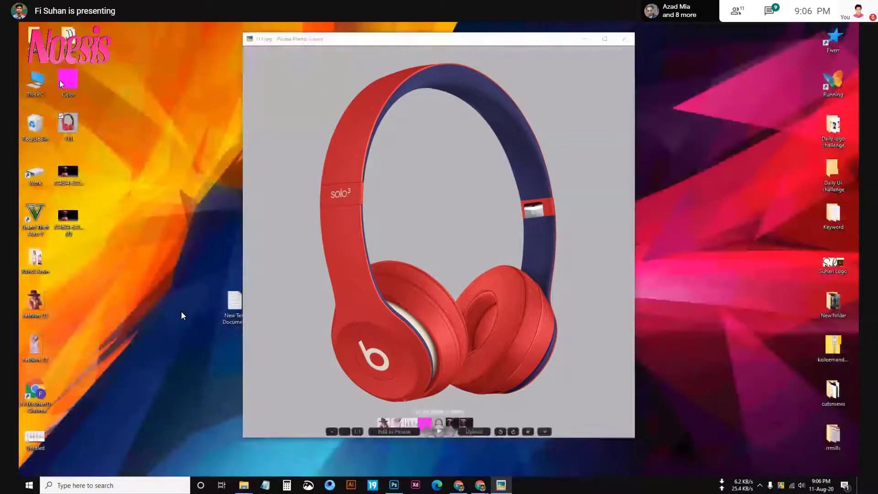
left_click(623, 39)
left_click(459, 486)
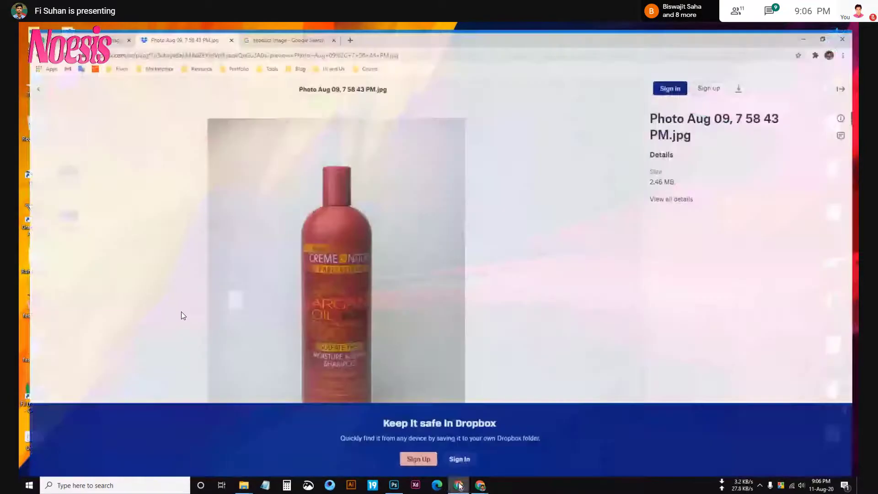
left_click(389, 484)
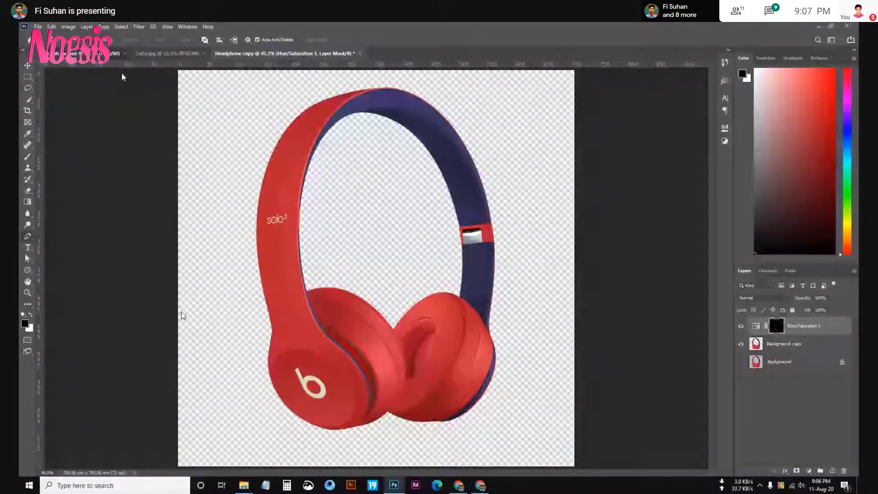
Reset colours to black and white, fill Layer 1 with white, and select Background copy.
key("ctrl+Tab")
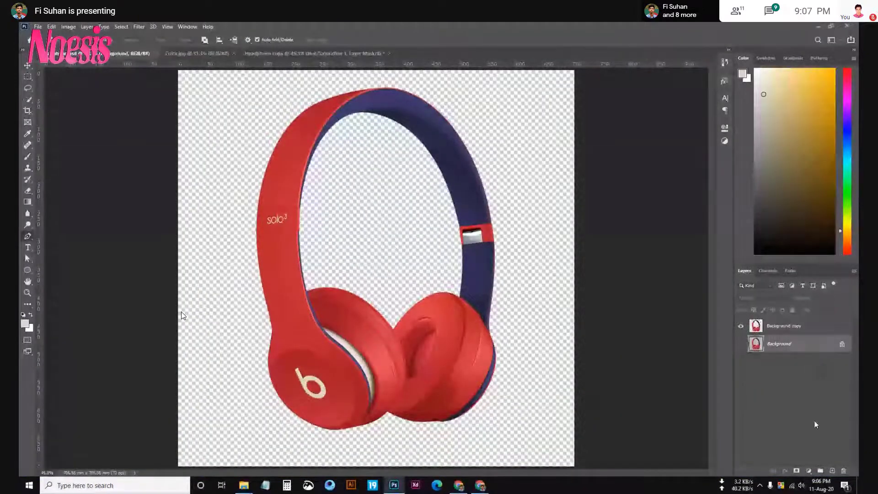
key("d")
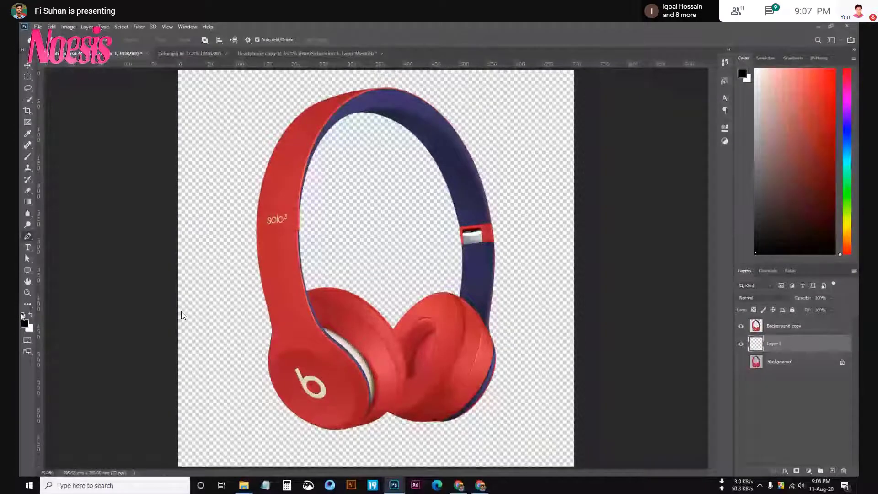
left_click(451, 343)
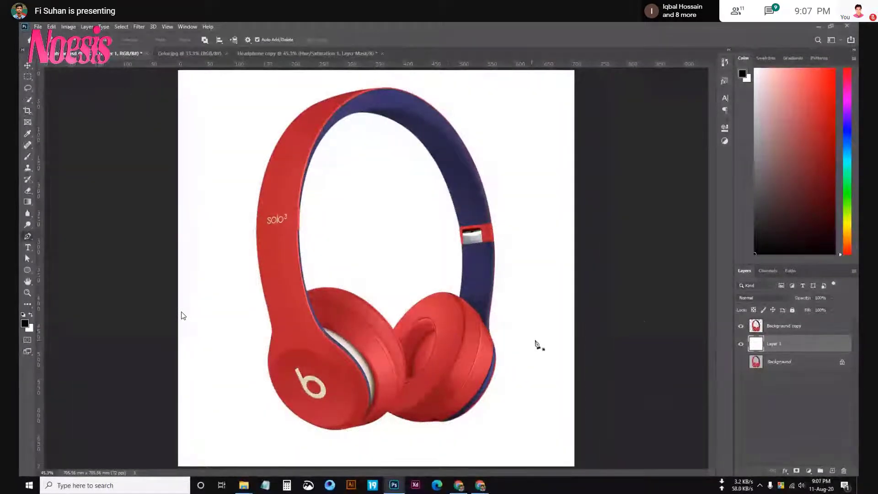
left_click(783, 331)
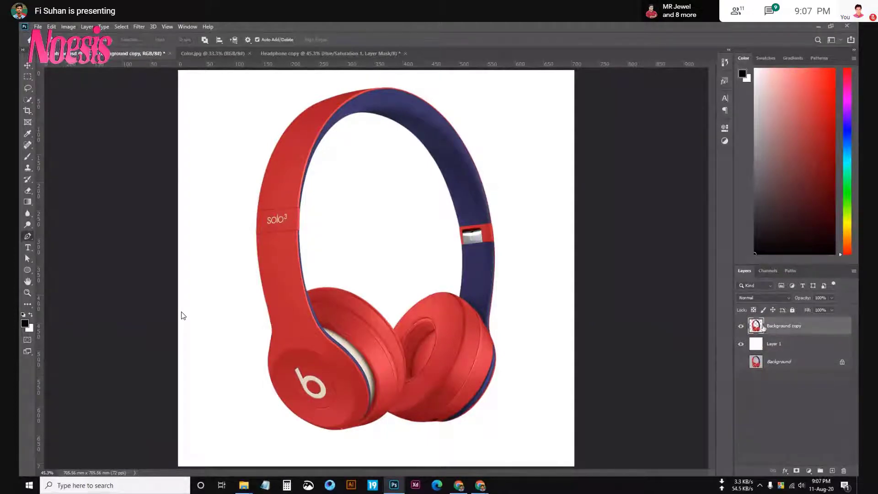
Select the red headphones with Color Range, sampling both ear cups, at Fuzziness 180.
left_click(121, 26)
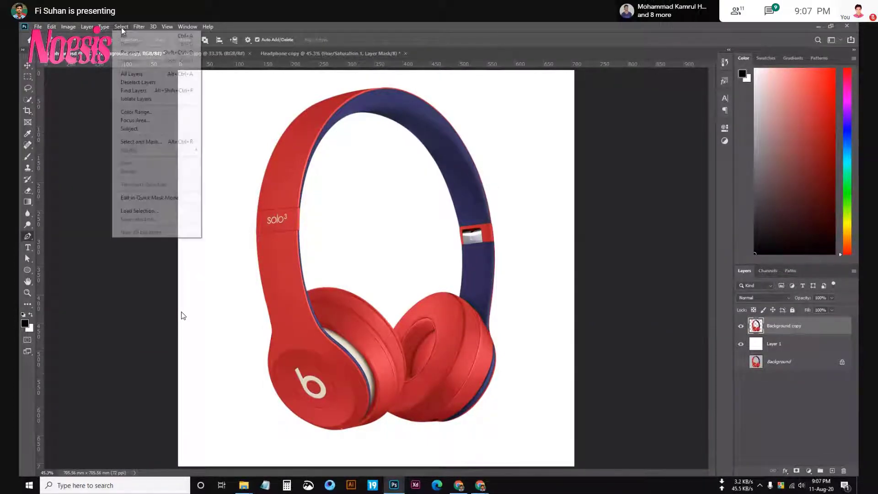
left_click(136, 111)
left_click(285, 199)
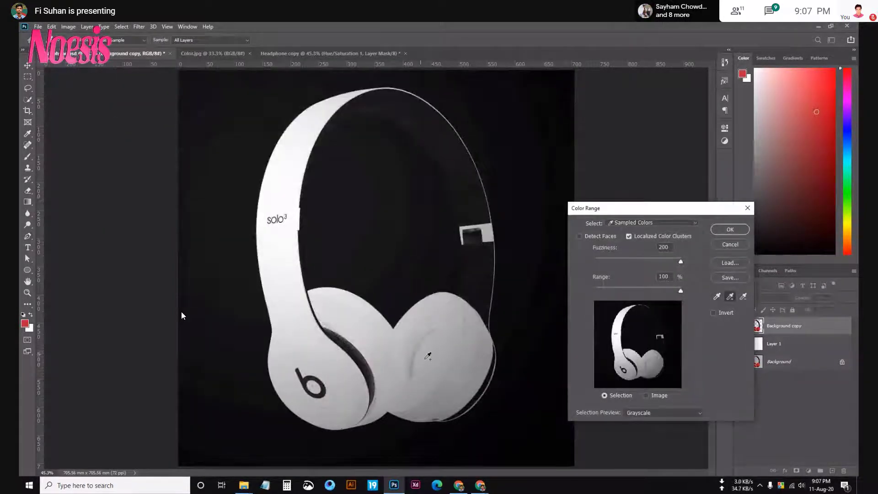
left_click(464, 361)
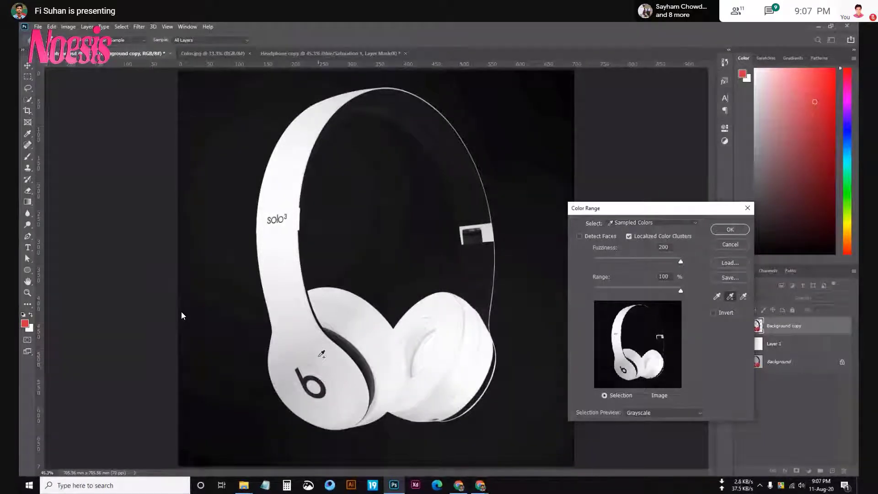
left_click(322, 354)
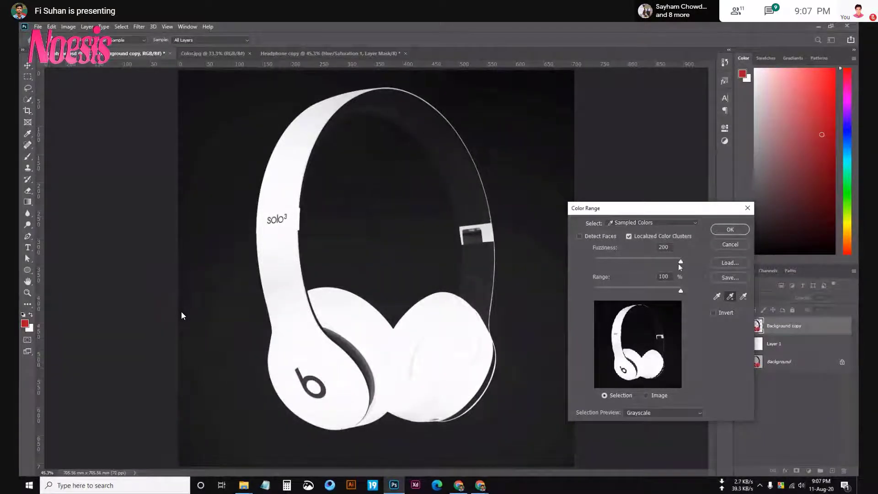
left_click(679, 263)
left_click_drag(680, 262, 667, 264)
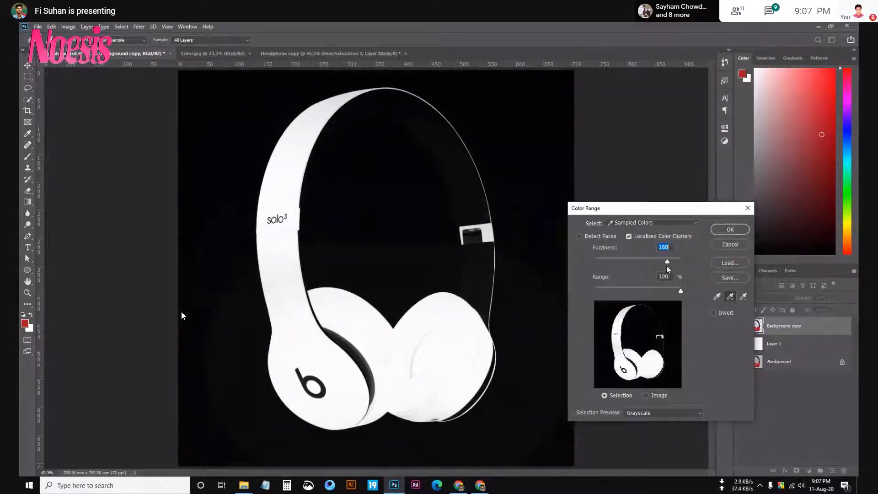
type("180")
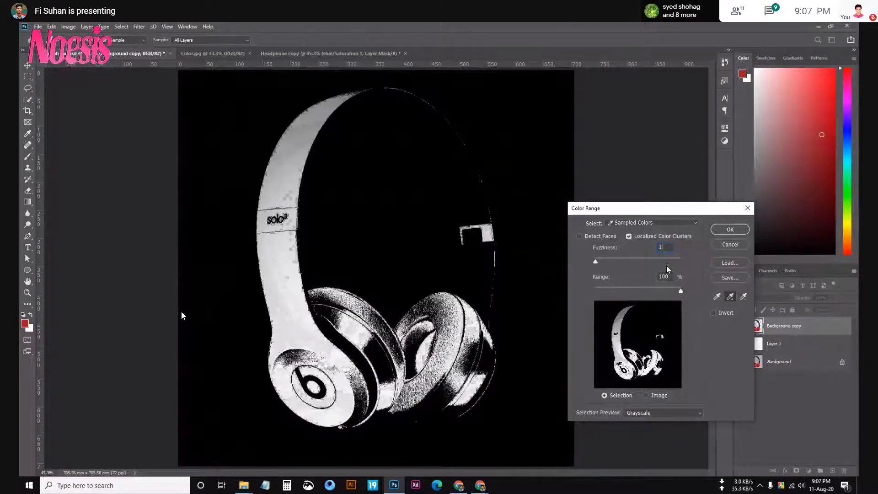
key("Return")
Add a colorized Hue/Saturation adjustment with hue 356 to tint the headphones.
left_click(809, 470)
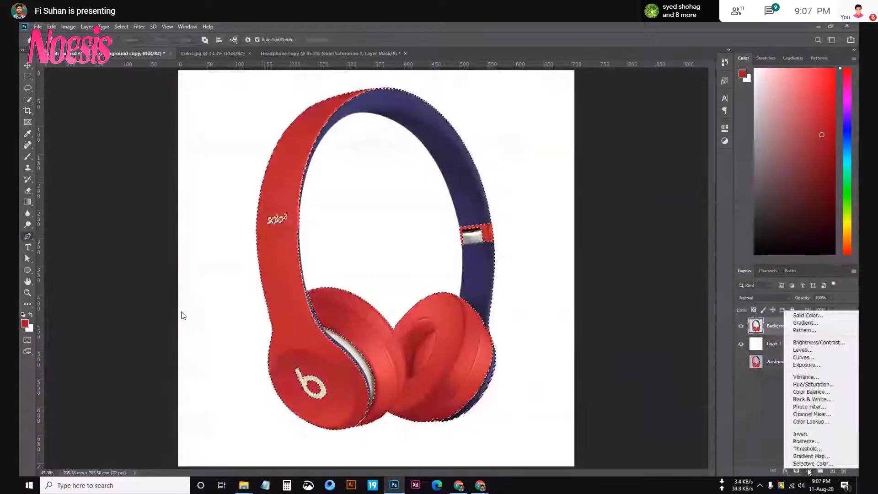
left_click(809, 385)
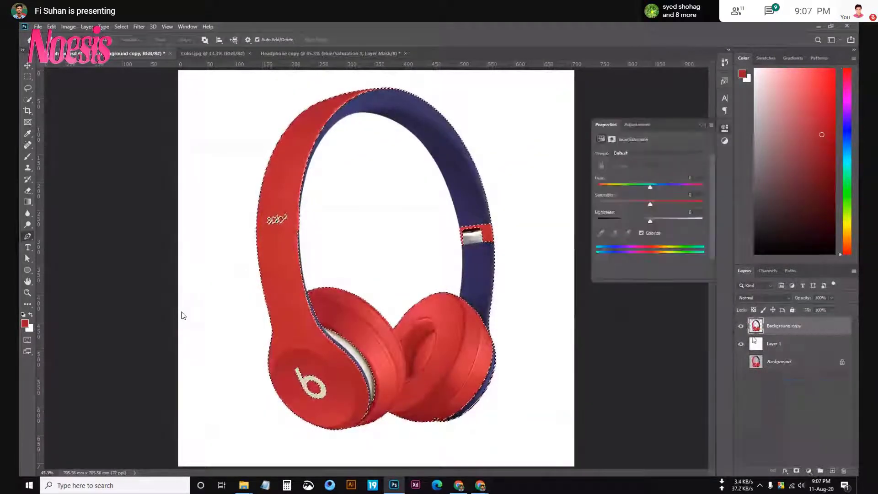
left_click(642, 234)
left_click_drag(598, 187, 701, 187)
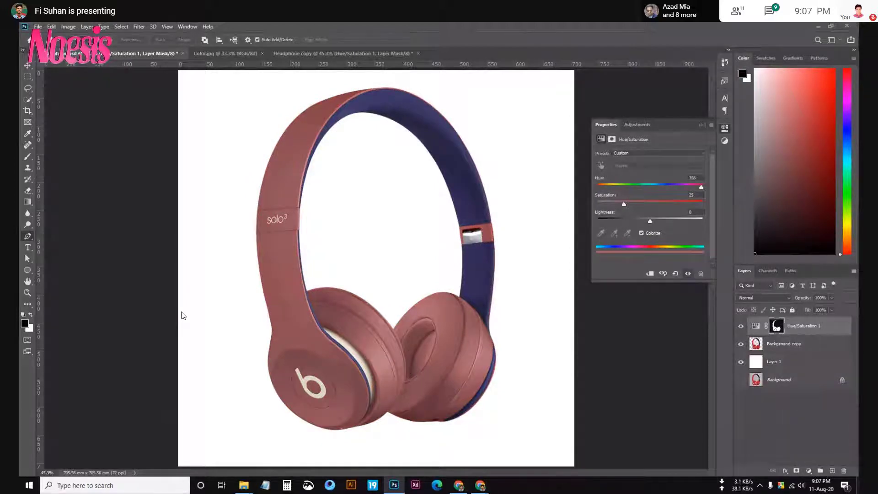
Place the magenta Color image as a small swatch near the headband and hide Properties.
key("super+d")
mouse_move(68, 81)
left_mouse_down()
mouse_move(393, 488)
mouse_move(417, 55)
left_mouse_up()
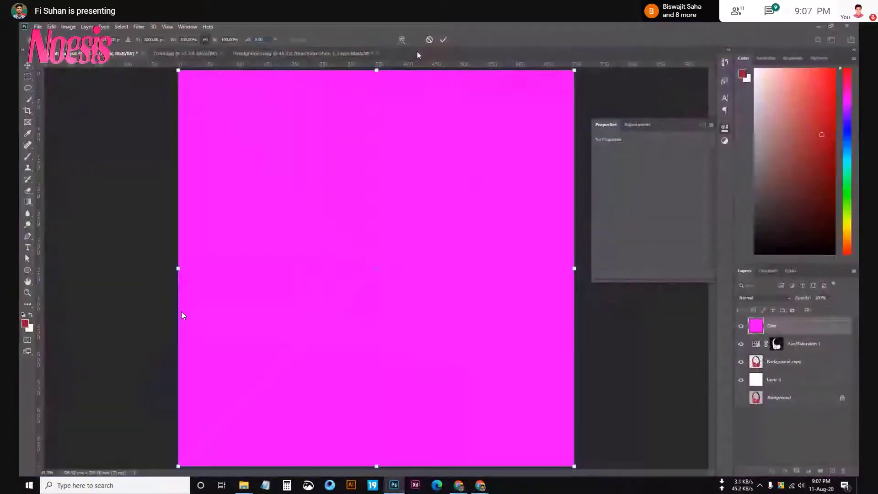
left_click_drag(574, 268, 262, 265)
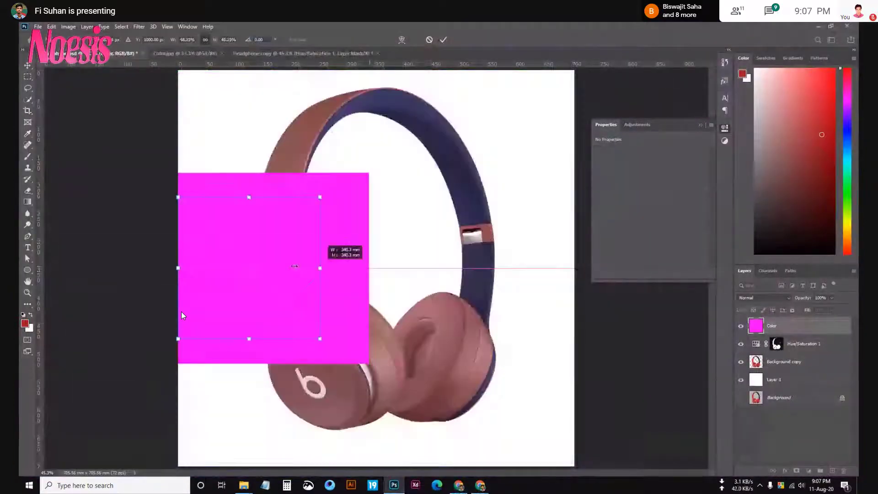
key("Return")
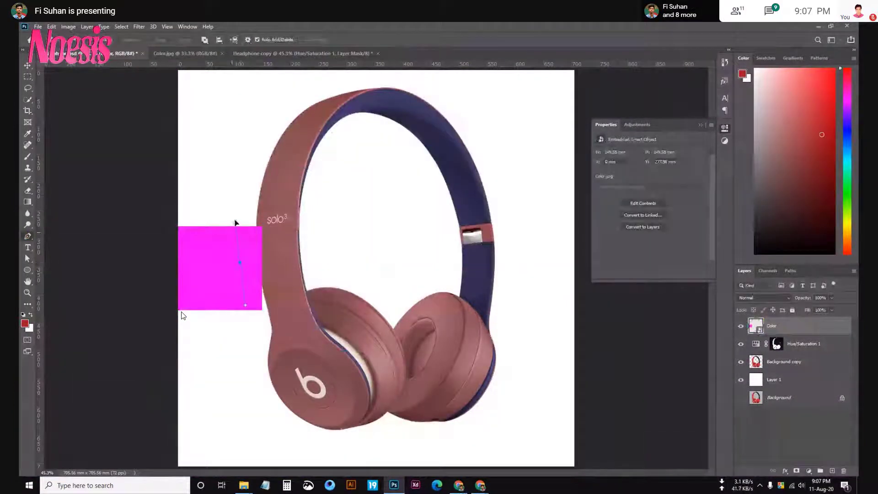
key("p")
left_click(28, 65)
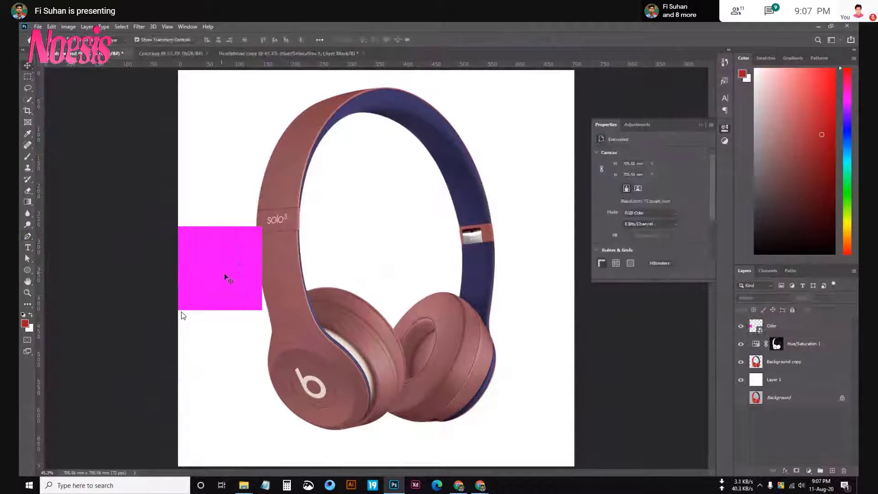
left_click_drag(224, 273, 231, 235)
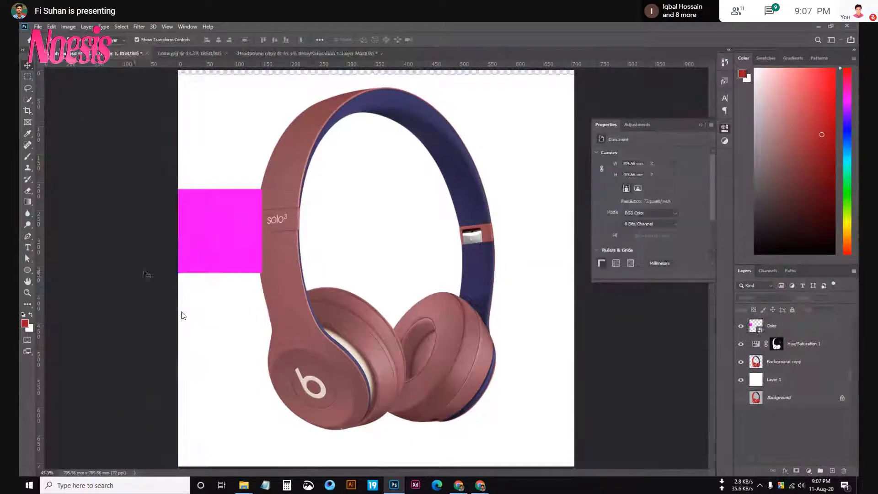
scroll(190, 182, "up", 3, "alt")
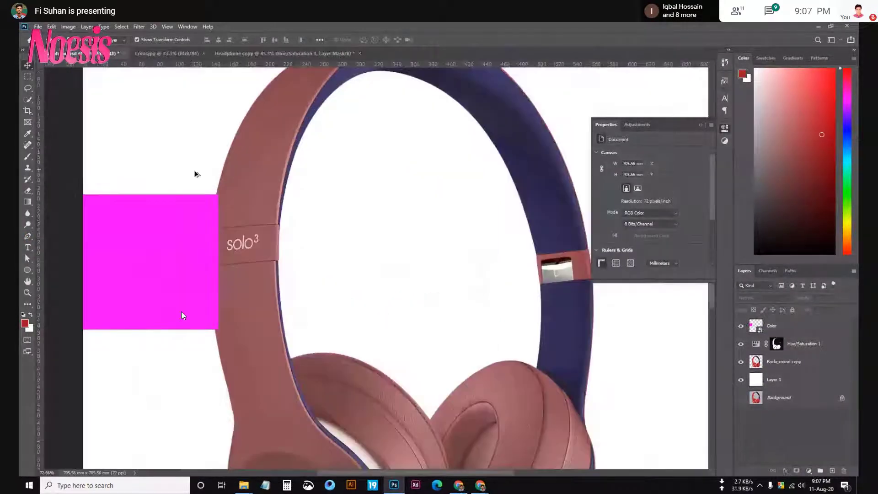
left_click(725, 128)
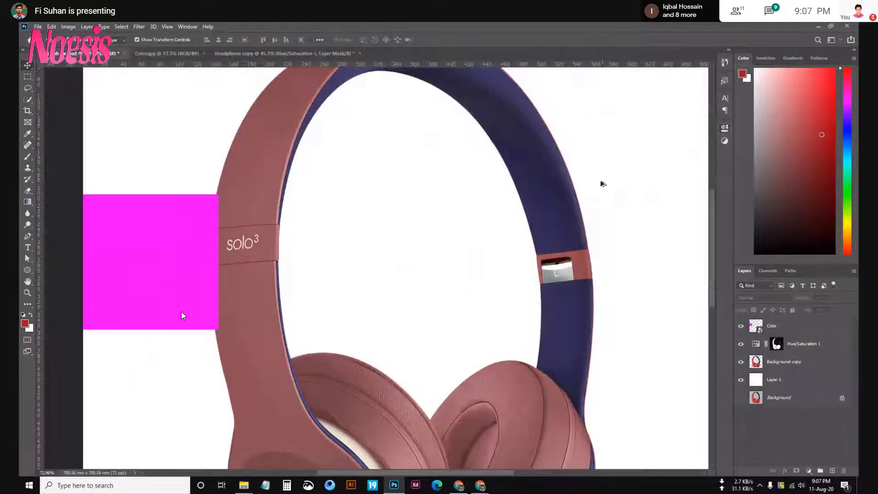
scroll(602, 182, "down", 1, "alt")
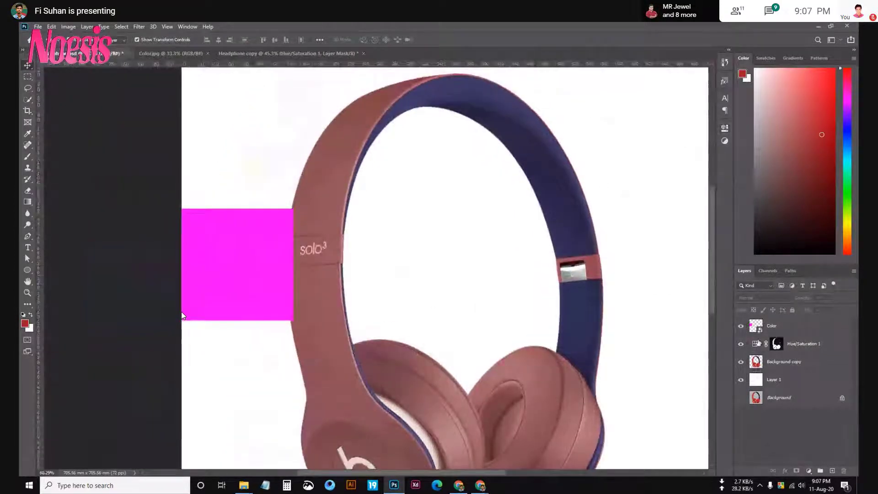
Tune the Hue/Saturation layer's hue, saturation and lightness to match the magenta swatch.
double_click(757, 344)
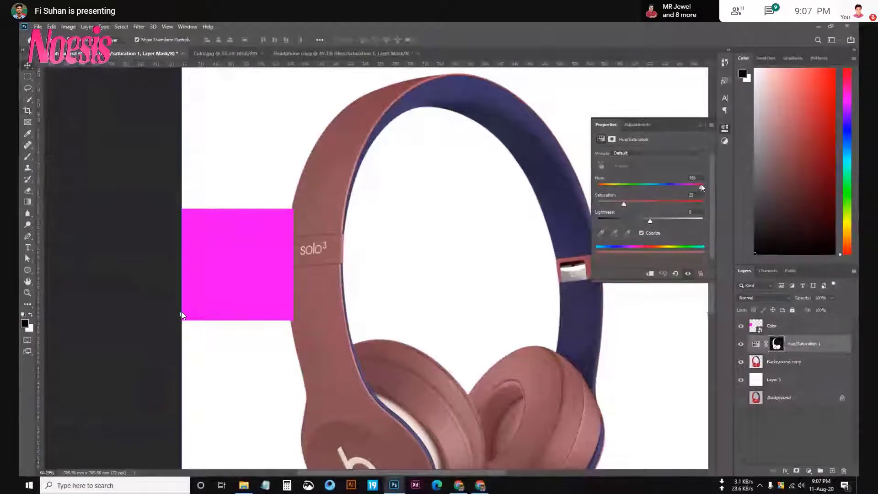
left_click_drag(702, 187, 685, 188)
left_click_drag(623, 204, 717, 203)
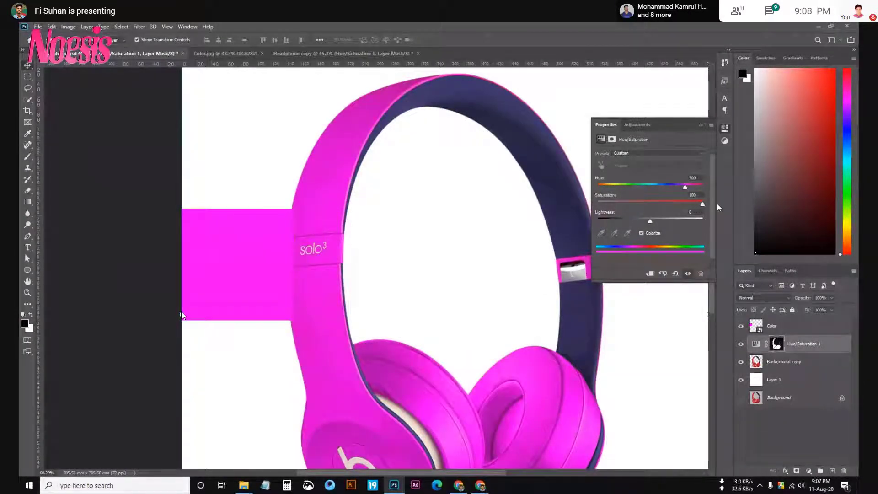
key("ctrl+plus")
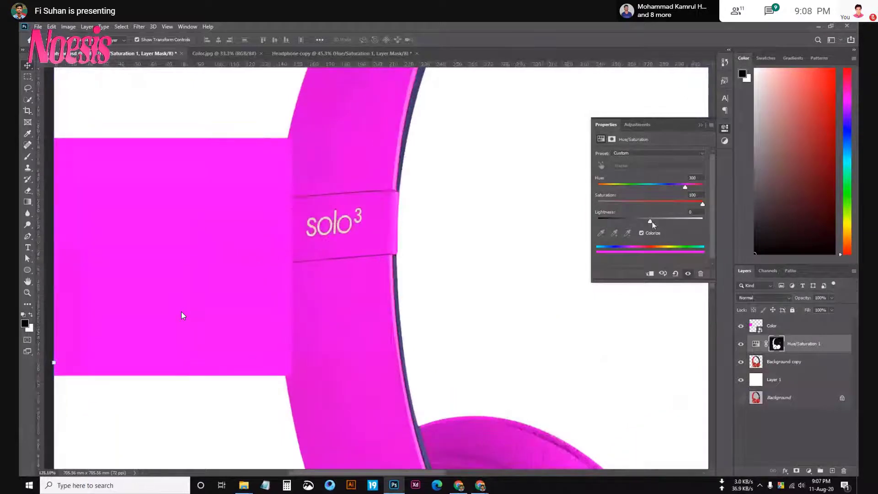
left_click_drag(650, 222, 659, 222)
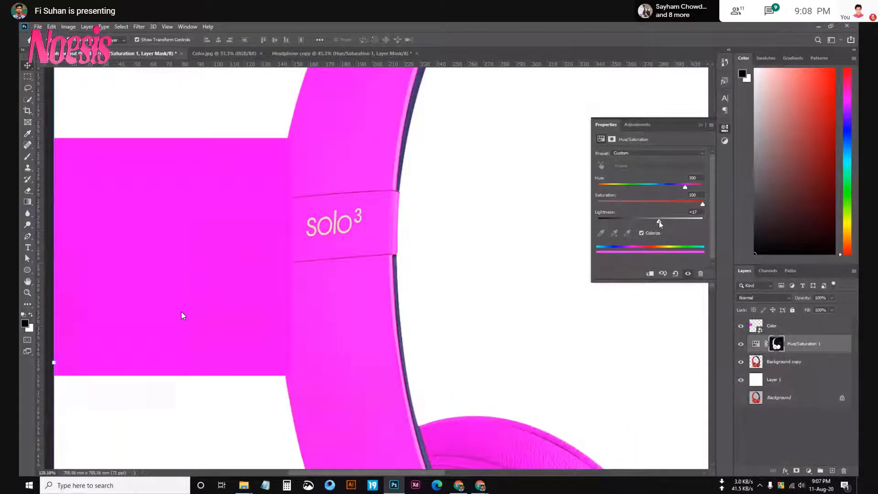
double_click(696, 212)
type("0")
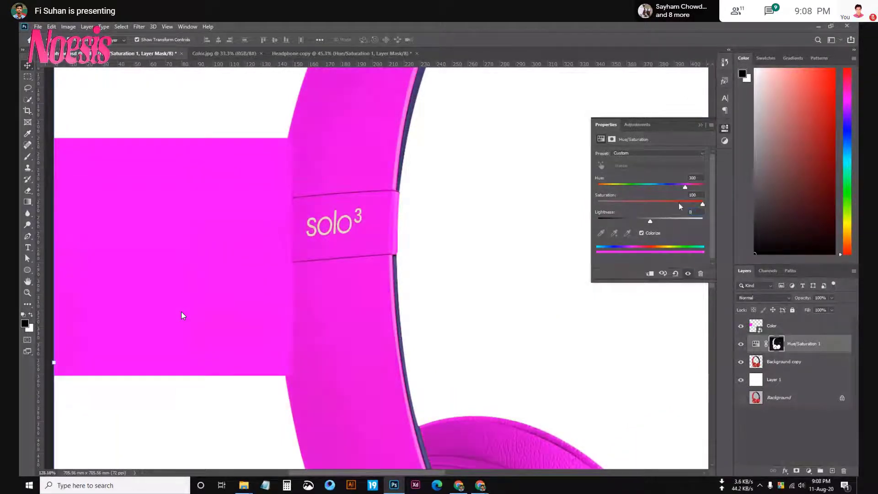
left_click_drag(686, 187, 686, 187)
key("Up")
key("Up")
key("Up")
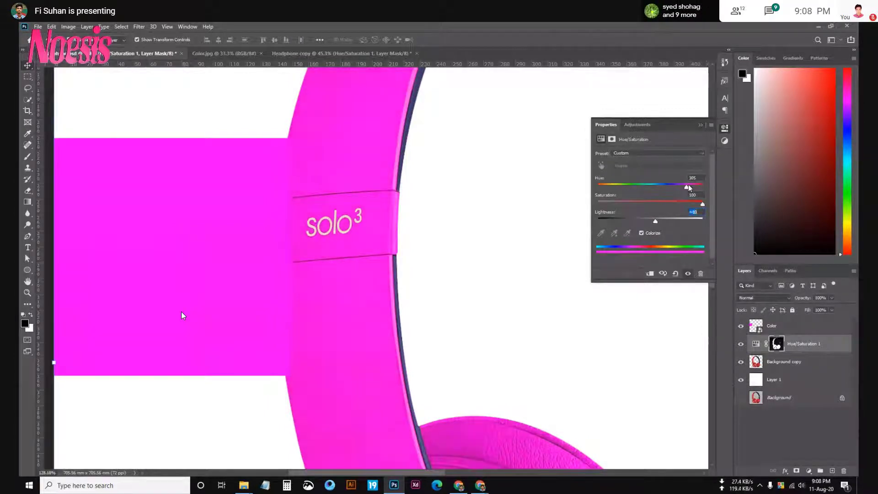
Remove the Color swatch layer and nudge Layer 1 down slightly.
key("alt+bracketleft")
key("alt+bracketleft")
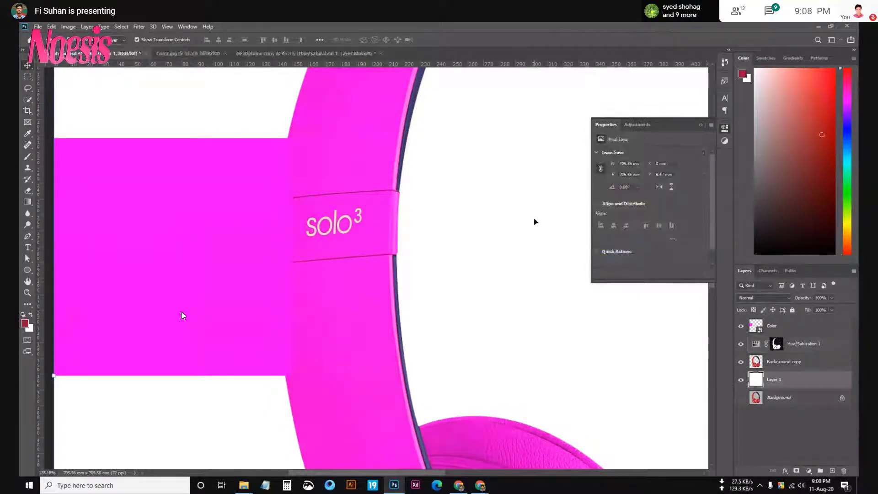
key("ctrl+0")
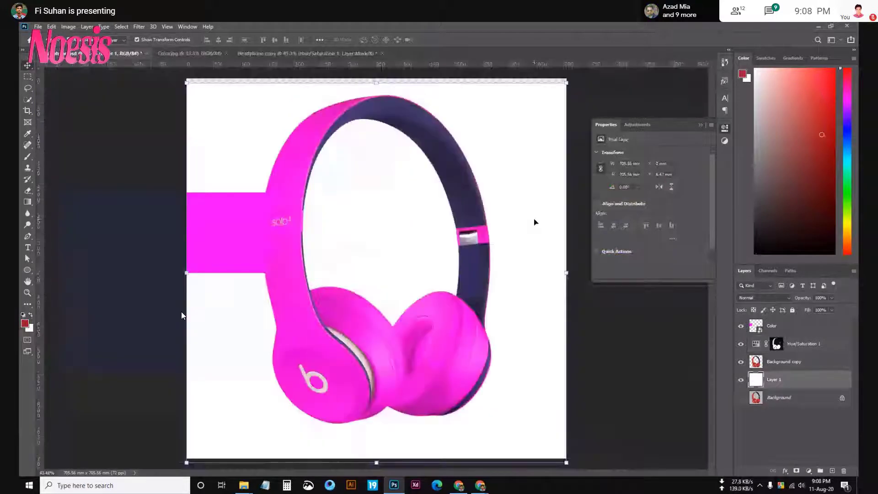
key("ctrl+z")
key("ctrl+z")
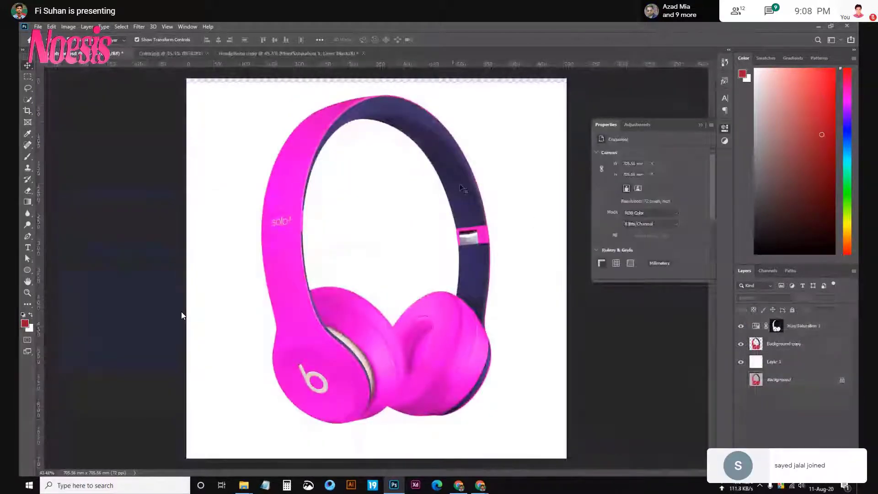
left_click_drag(527, 195, 528, 199)
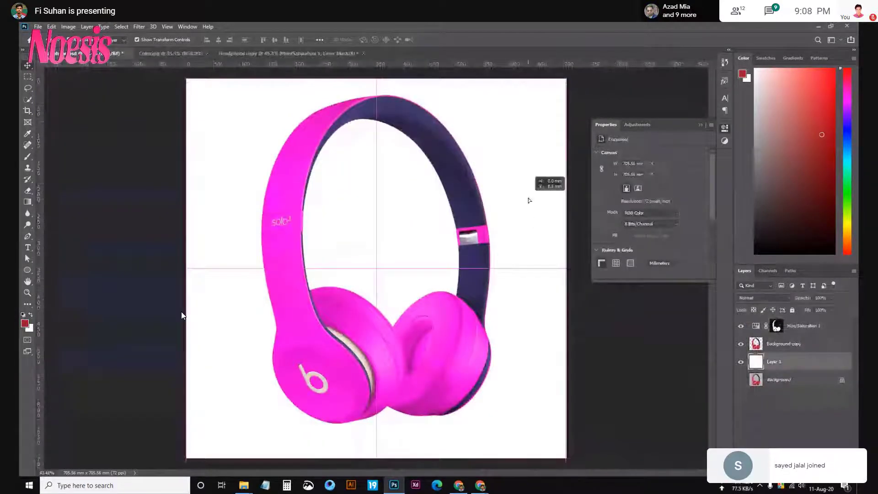
Close Properties, deselect the Hue/Saturation layer mask, and minimise to the desktop.
left_click(701, 125)
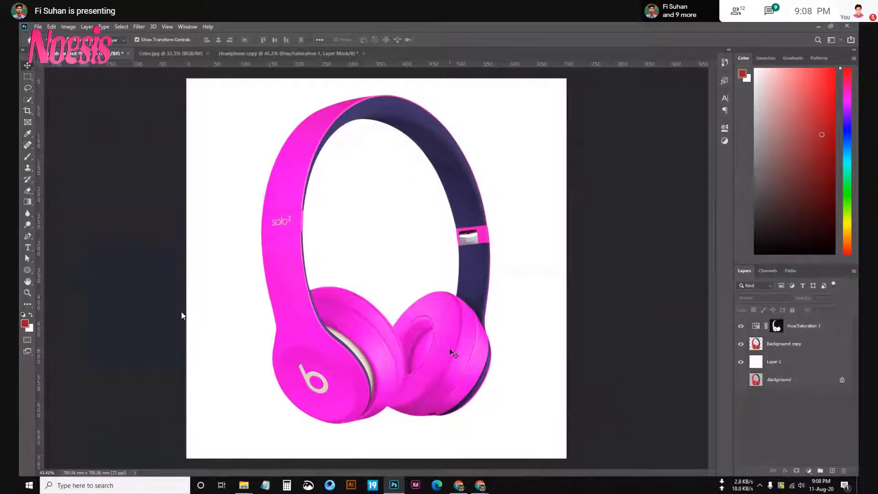
left_click(776, 326)
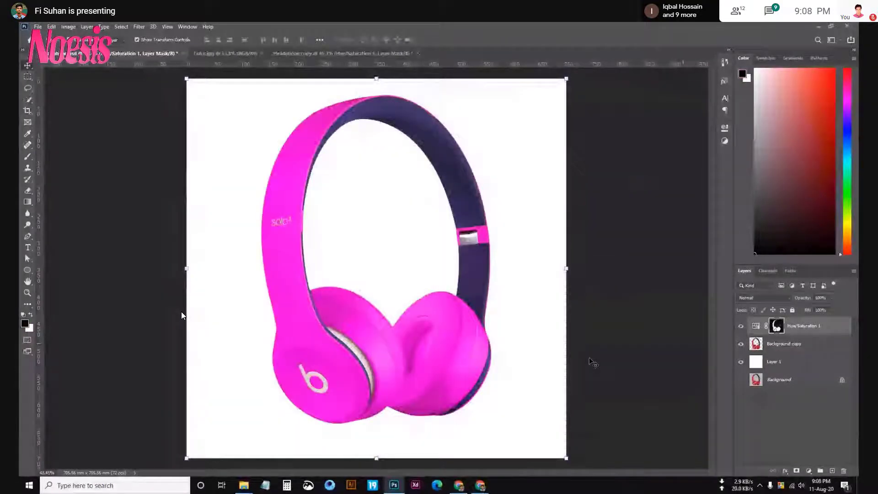
left_click(704, 341)
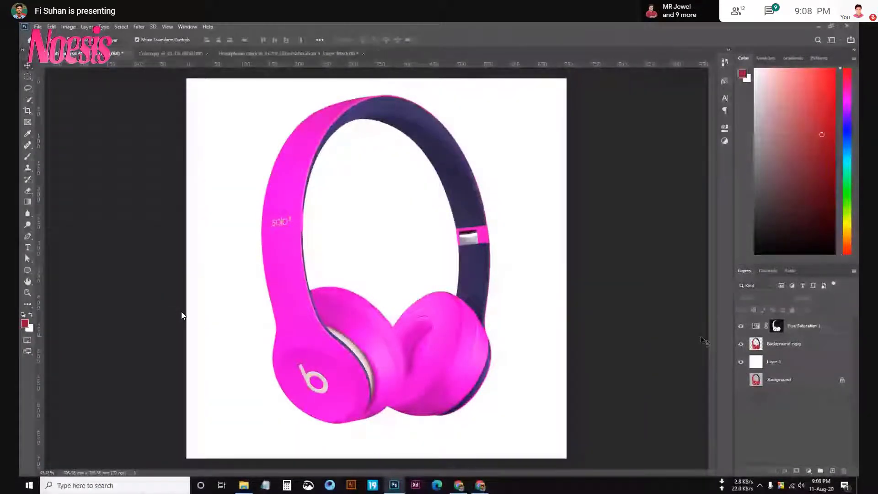
key("super+d")
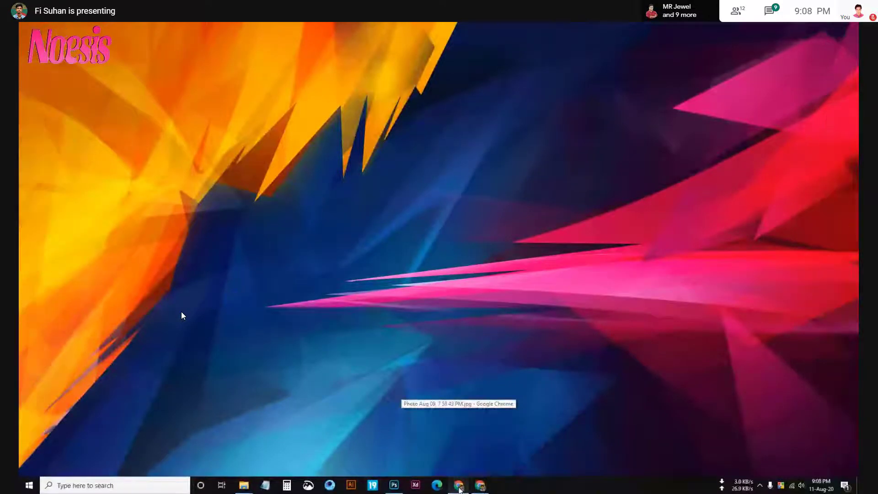
Preview the red headphones result in Chrome's product image search, then return to Photoshop.
left_click(460, 489)
key("ctrl+Tab")
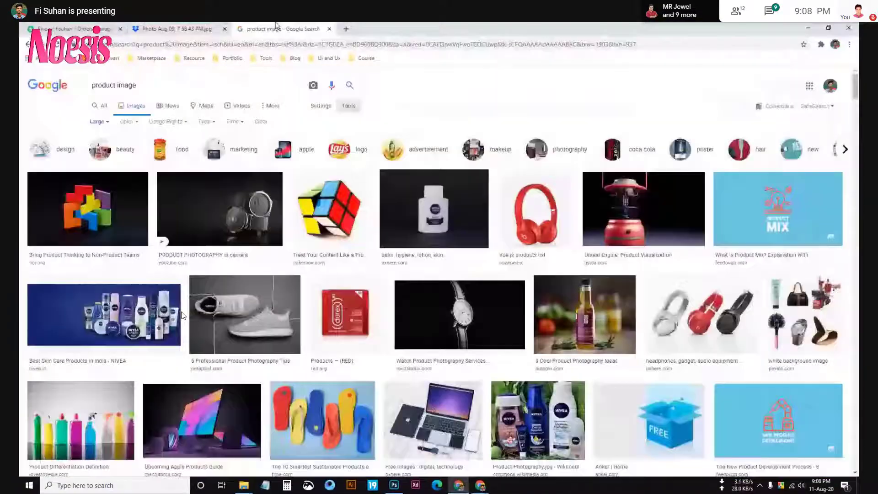
key("Return")
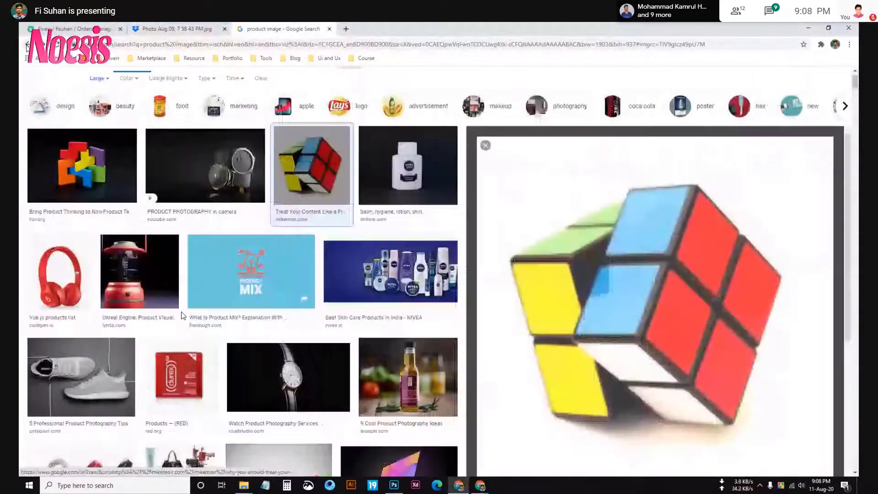
left_click(62, 264)
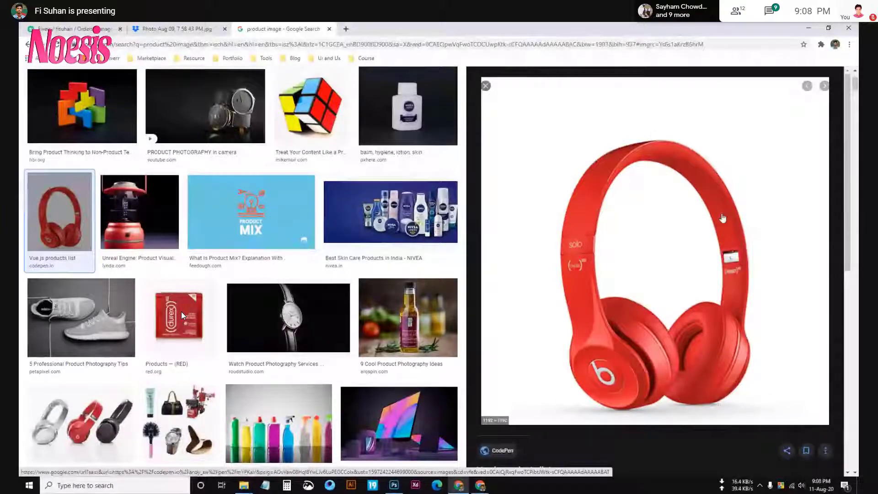
left_click(395, 486)
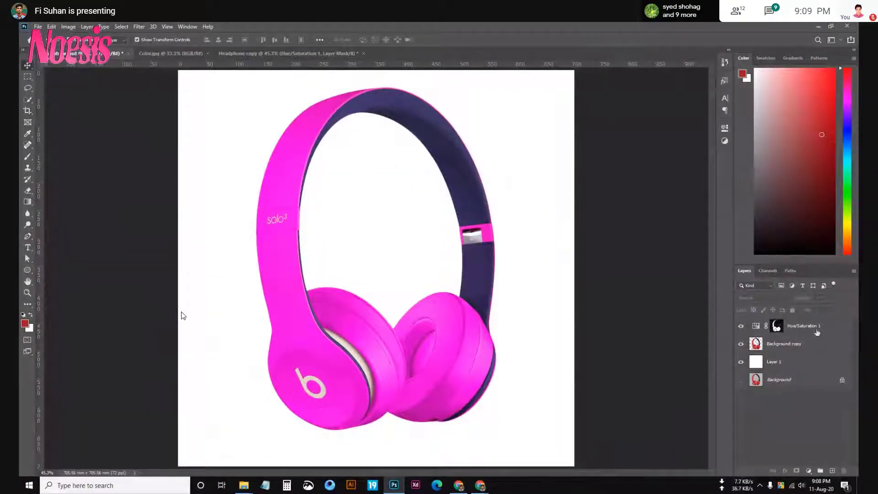
Draw a large ellipse shape over the headband and bring up its stroke and fill options.
left_click(34, 274)
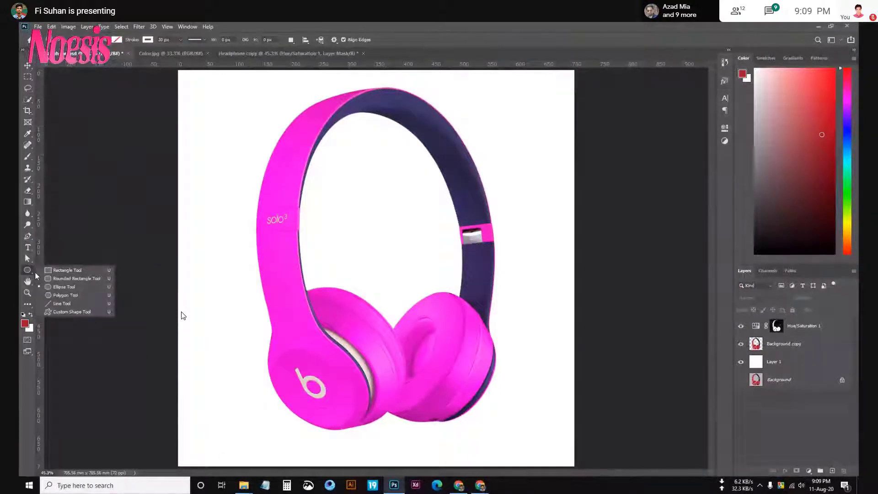
left_click(64, 287)
mouse_move(217, 116)
left_mouse_down()
mouse_move(376, 271)
mouse_move(413, 294)
left_mouse_up()
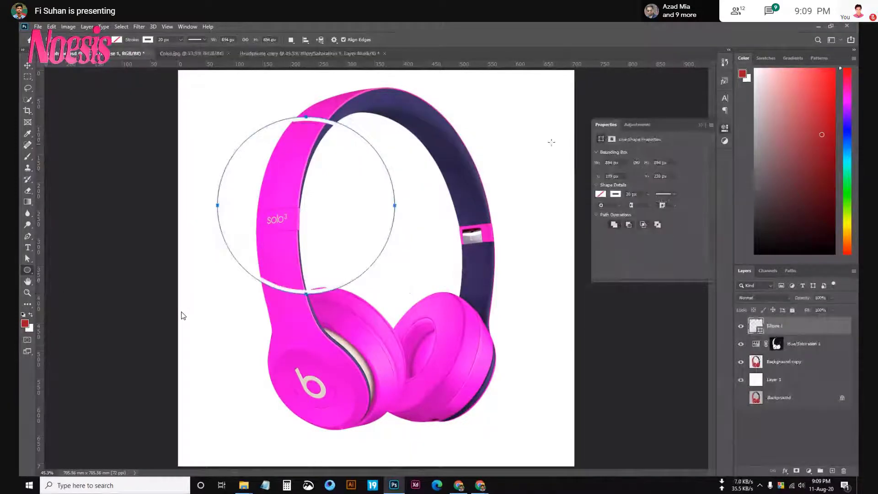
left_click(147, 40)
left_click(118, 40)
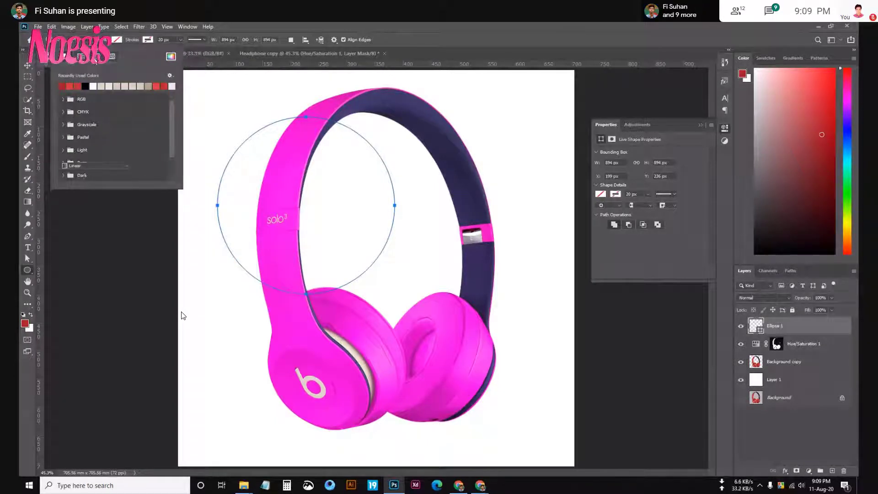
Give the circle a gradient fill, trying then undoing 0% opacity on its right stop.
left_click(95, 57)
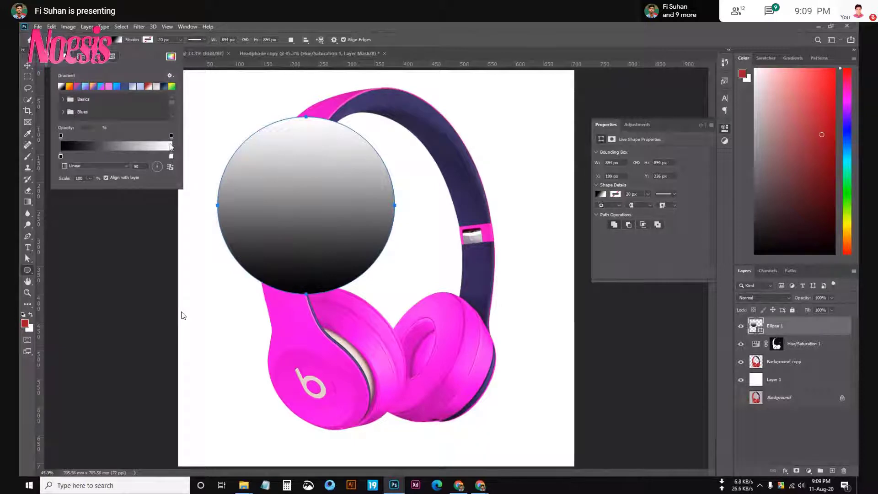
left_click(171, 136)
type("00")
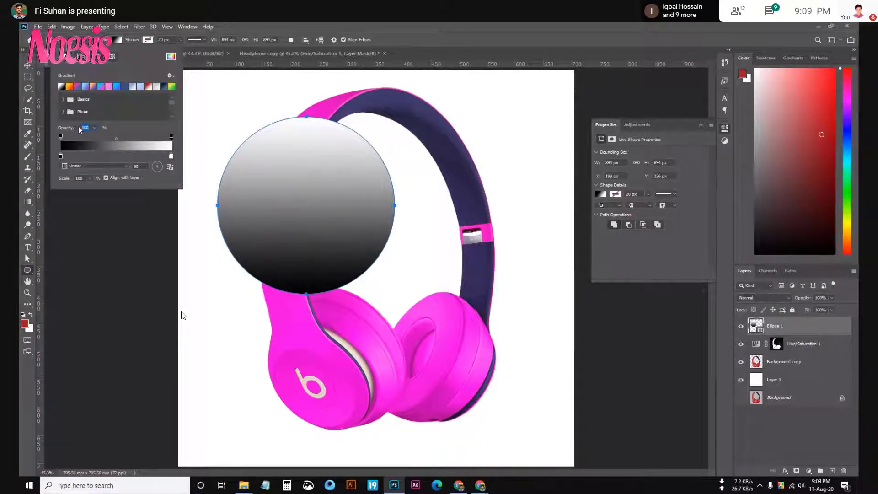
key("Return")
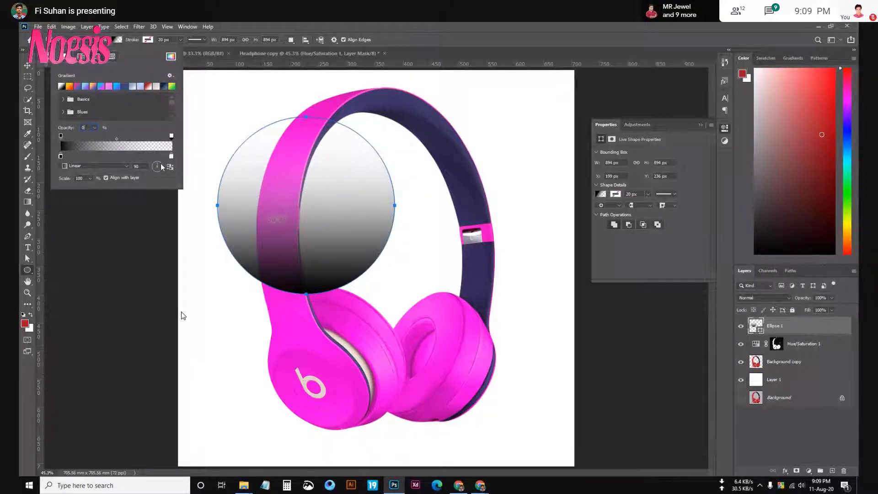
key("ctrl+z")
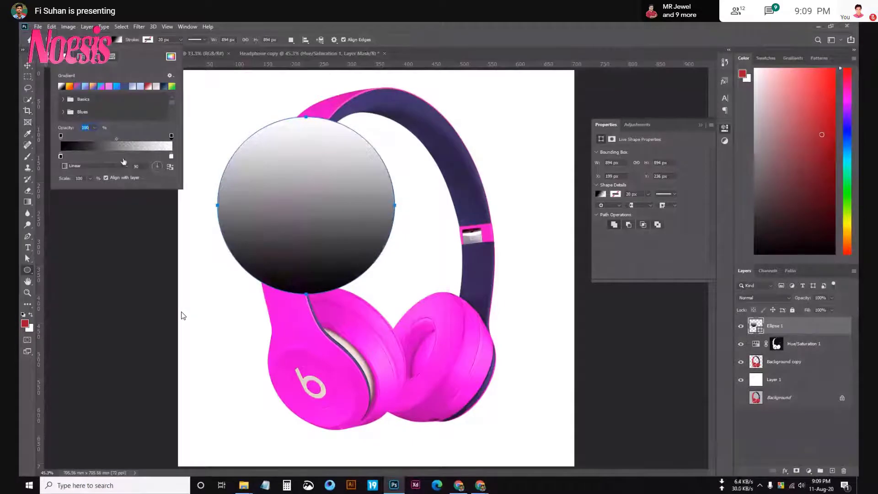
Make the fill a radial gradient whose right opacity stop fades to 0%.
left_click(97, 165)
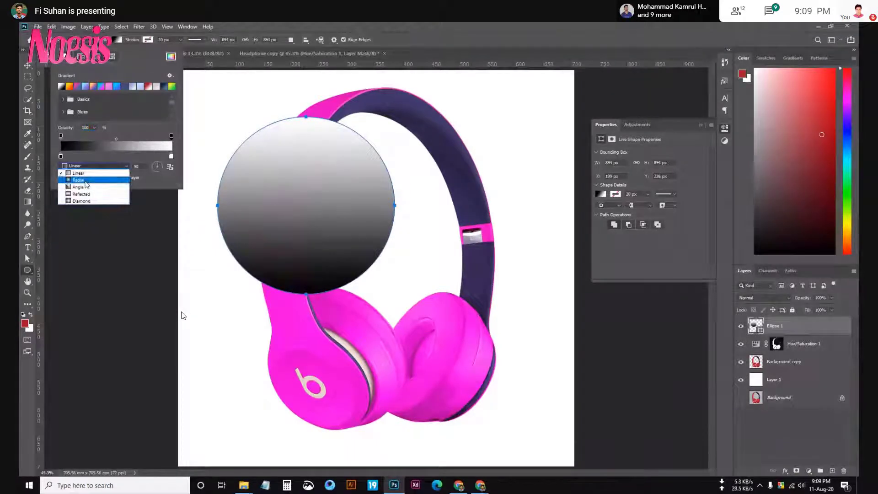
left_click(85, 181)
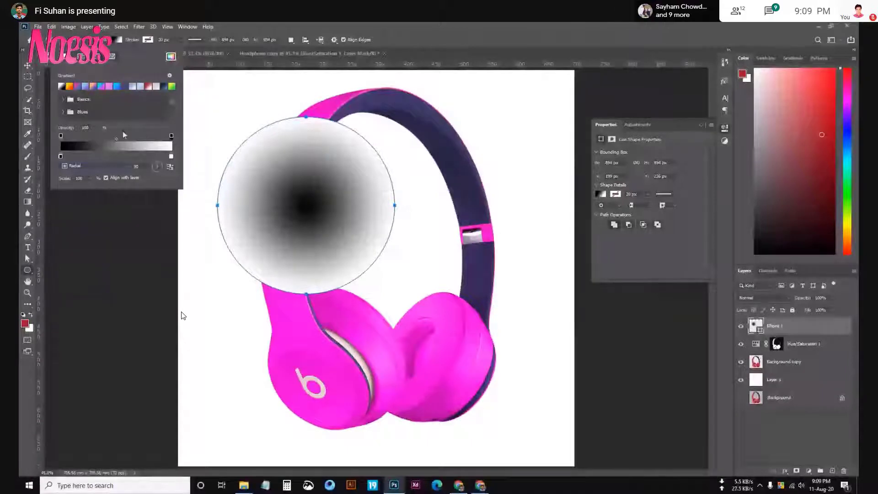
left_click(77, 140)
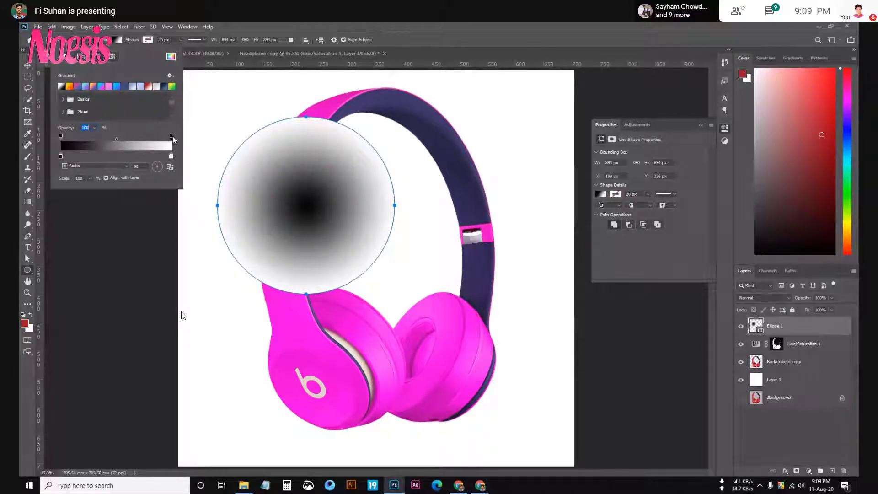
left_click(171, 157)
left_click(170, 136)
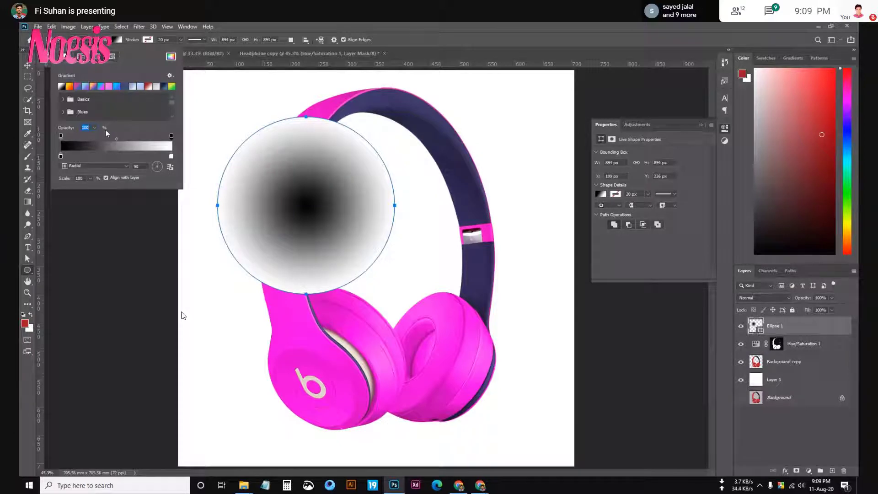
type("0")
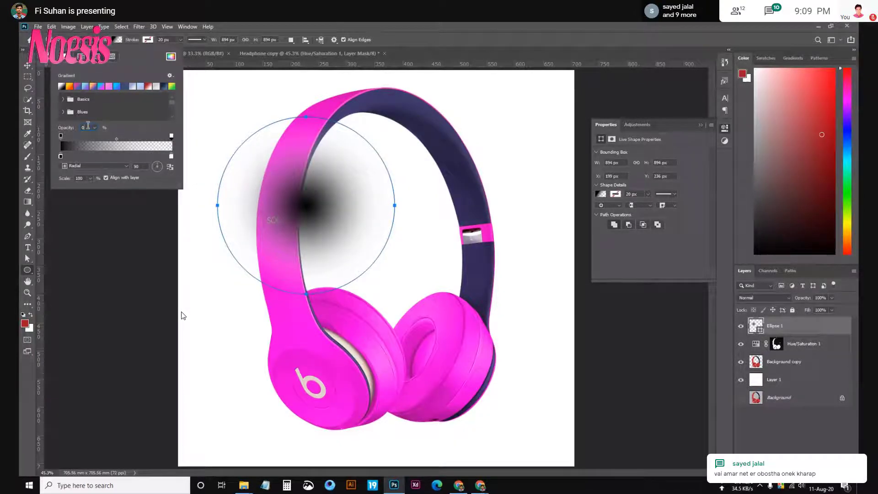
type("50")
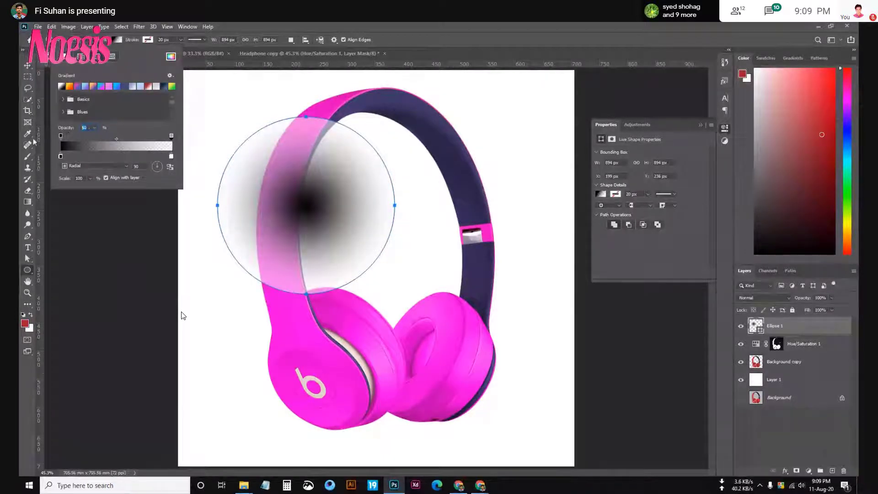
type("0")
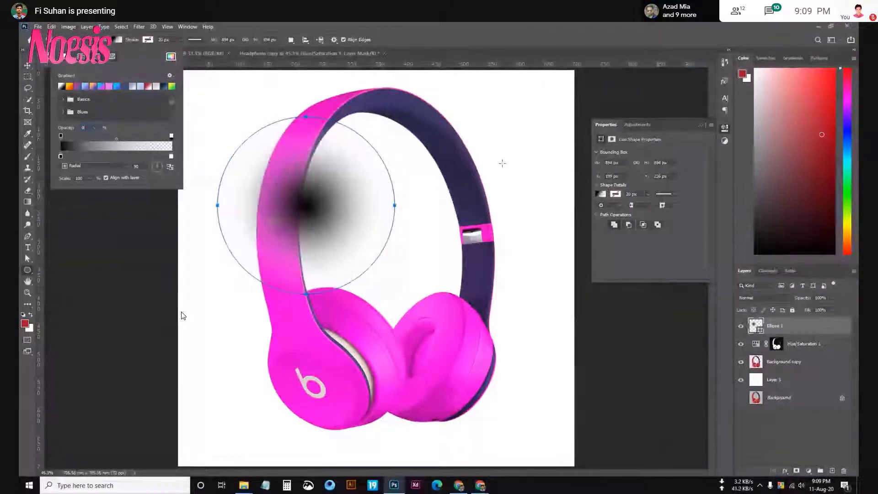
left_click(26, 65)
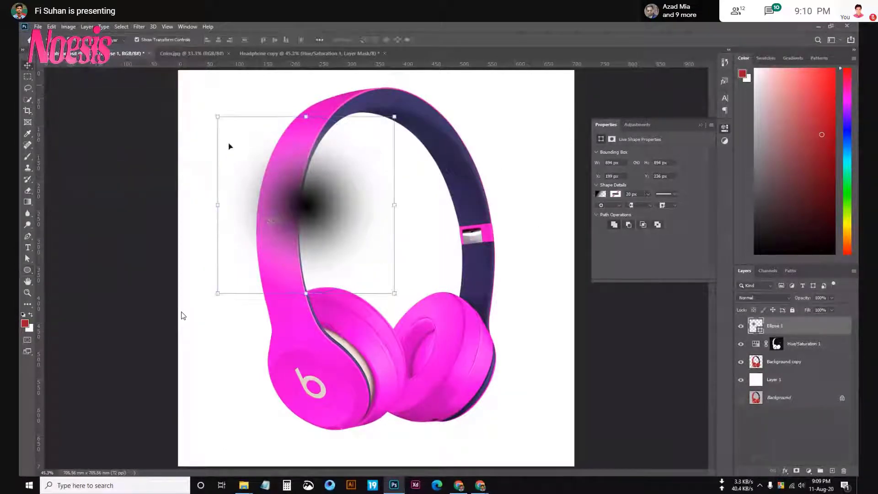
Rasterize Ellipse 1 and transform it into a flat, narrow shadow beneath the headphones.
right_click(781, 326)
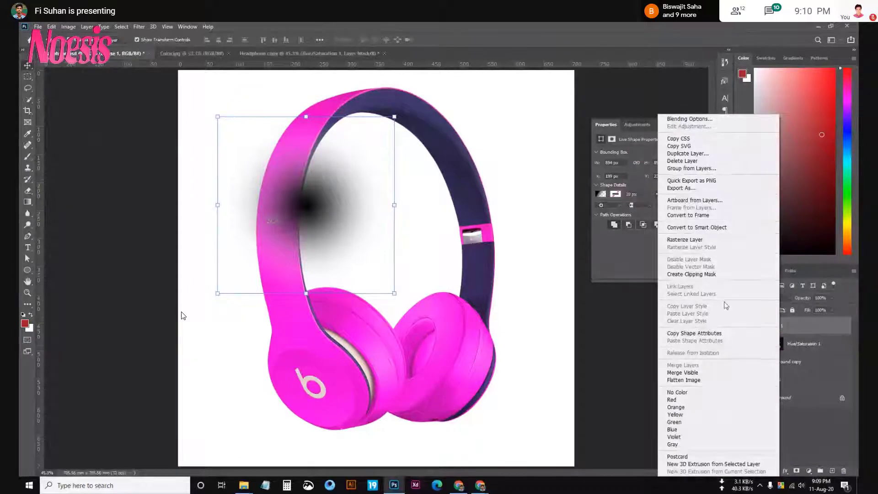
left_click(688, 241)
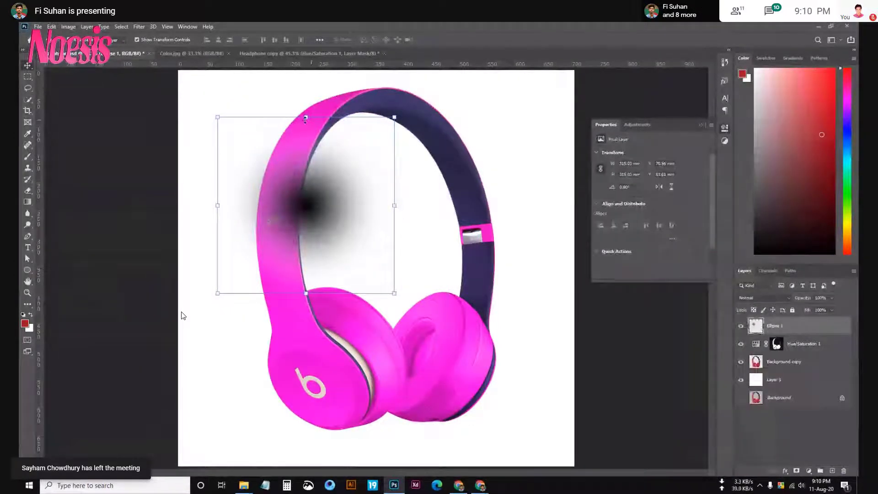
mouse_move(305, 117)
left_mouse_down()
mouse_move(306, 245)
mouse_move(351, 284)
mouse_move(367, 433)
left_mouse_up()
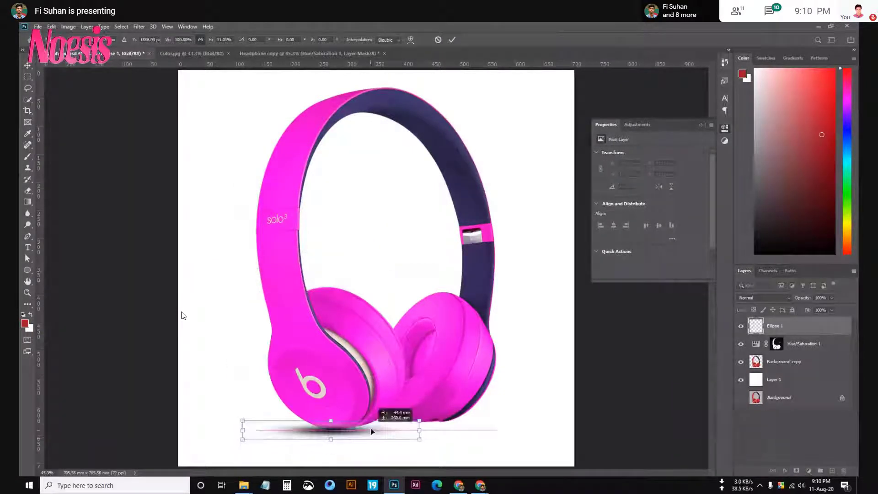
mouse_move(369, 440)
left_mouse_down()
mouse_move(373, 430)
mouse_move(459, 433)
left_mouse_up()
mouse_move(351, 439)
left_mouse_down()
mouse_move(338, 458)
mouse_move(338, 444)
left_mouse_up()
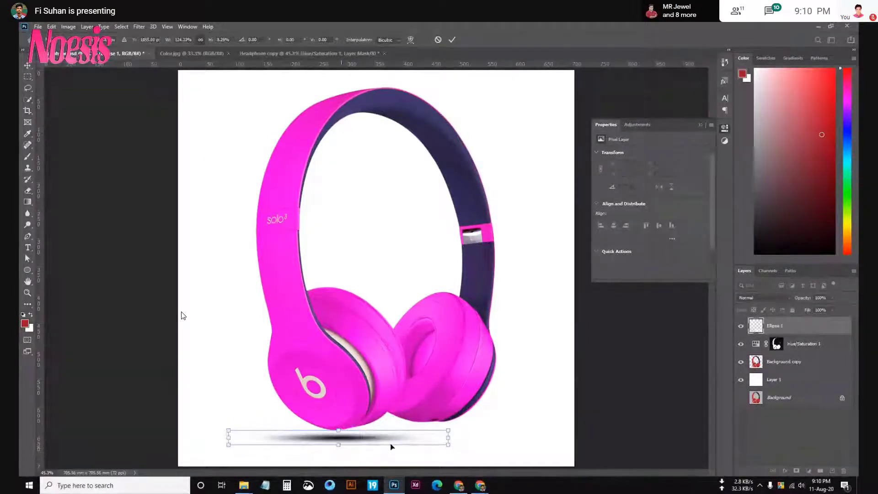
left_click(476, 446)
left_click(370, 443)
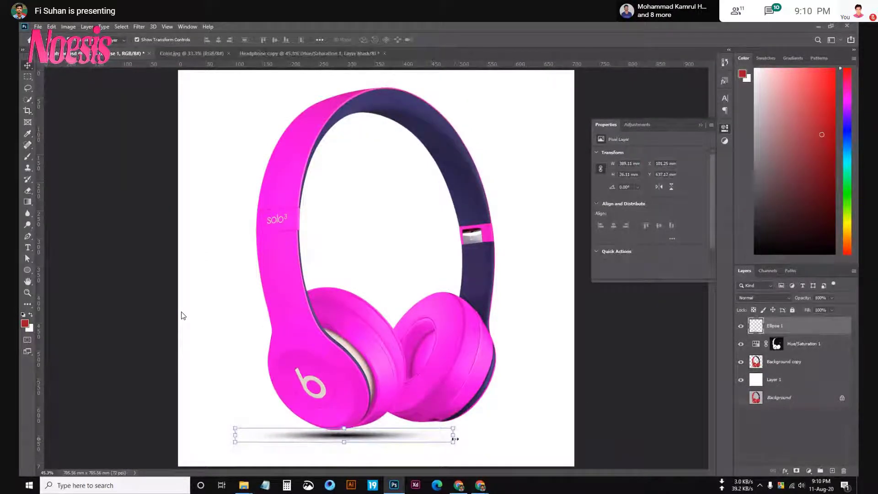
left_click_drag(453, 443, 412, 440)
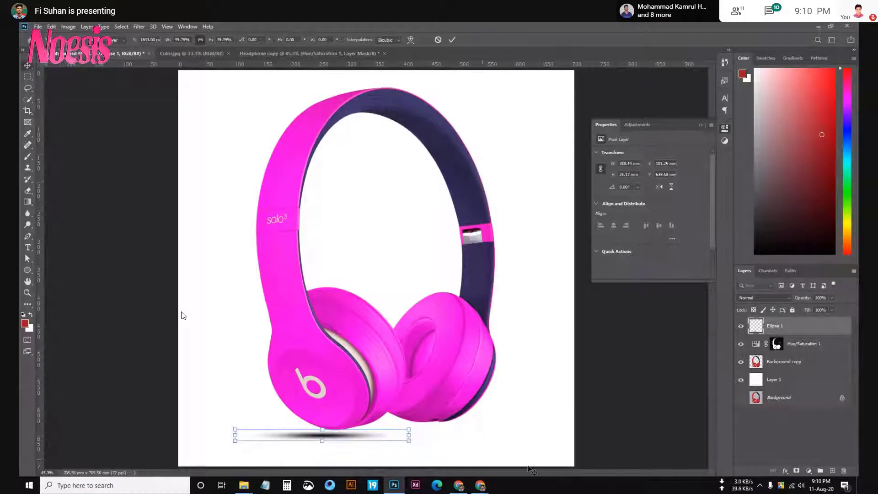
key("Return")
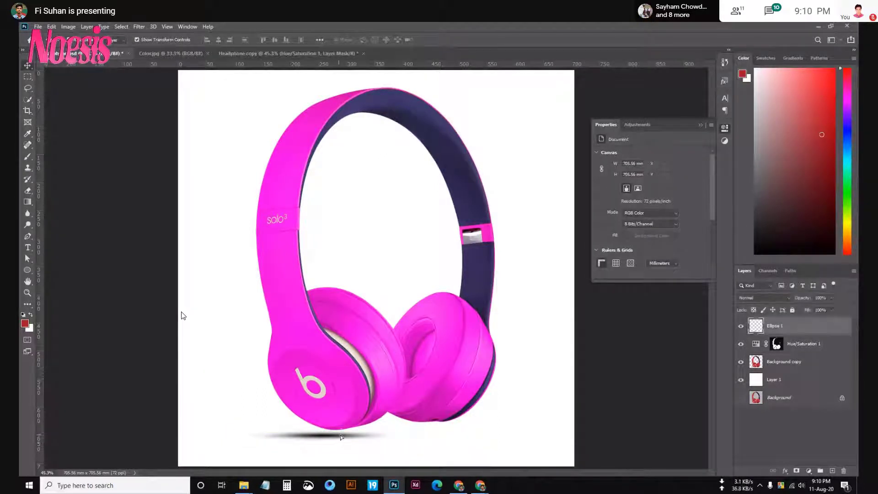
Nudge the shadow slightly right and lower Ellipse 1's opacity to about 37%.
left_click_drag(362, 438, 374, 438)
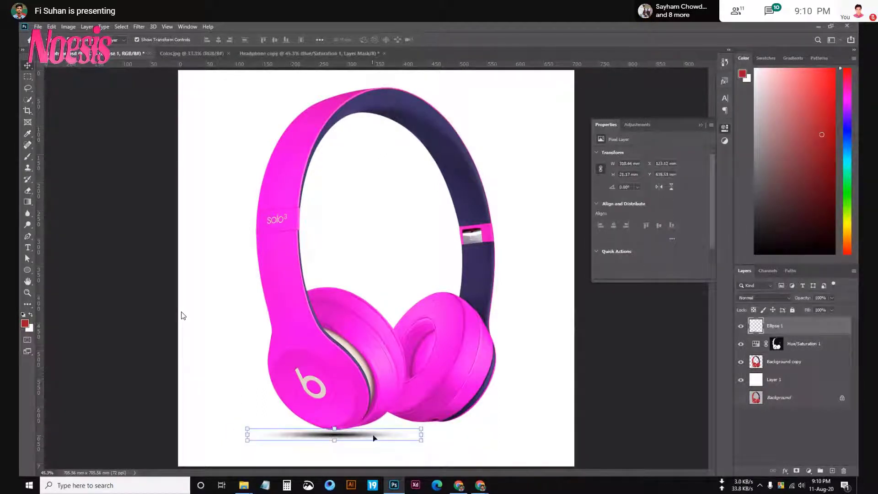
left_click(832, 300)
left_click_drag(813, 310, 807, 309)
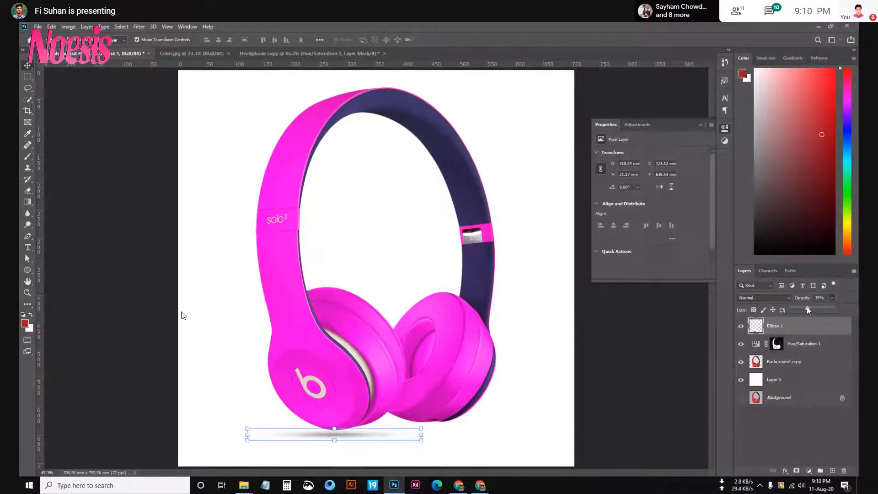
left_click(661, 360)
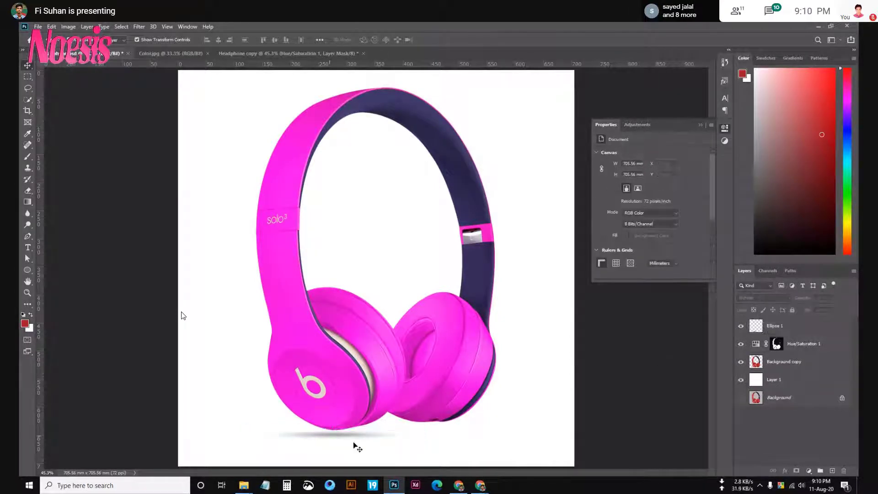
Alt-drag a copy of the shadow to the right, beneath the right earcup.
left_click(785, 331)
left_click(820, 298)
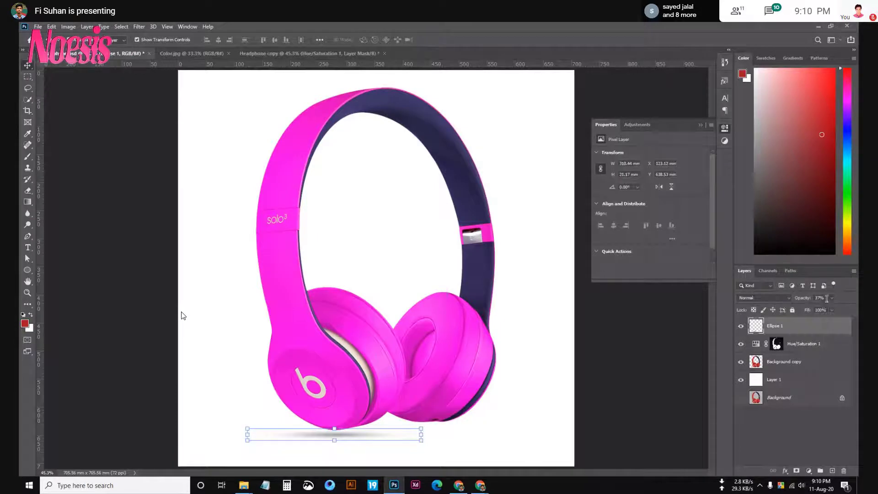
left_click(412, 424)
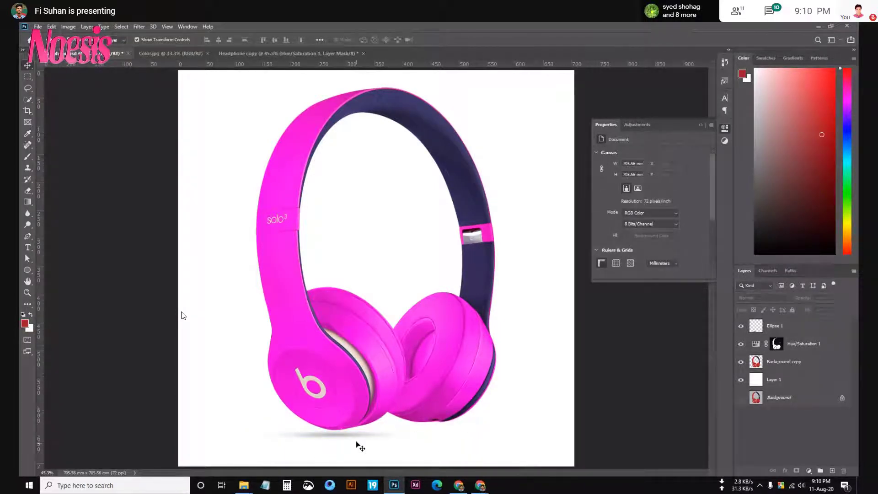
left_click(346, 437)
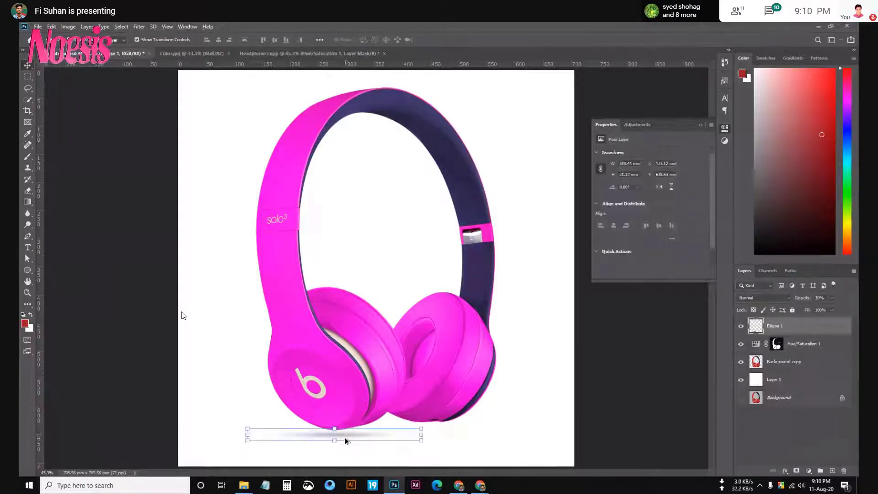
left_click_drag(345, 438, 450, 430)
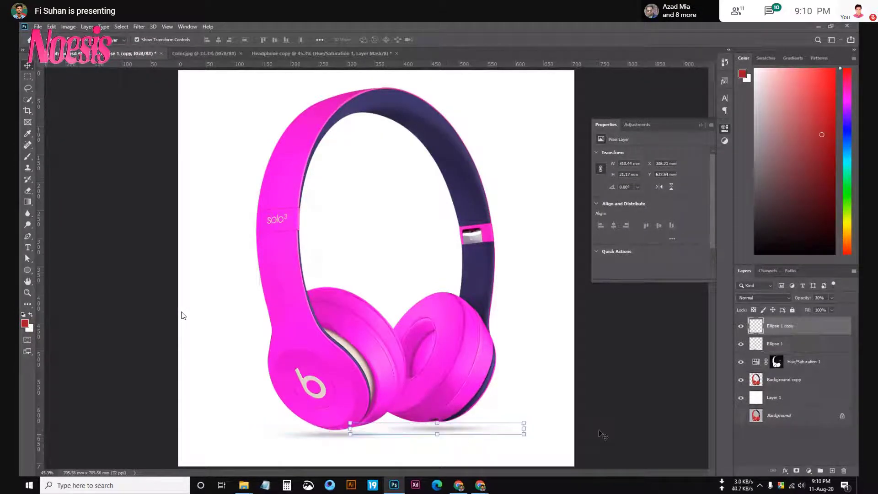
Narrow the copied shadow and nudge it further right, applying the transform.
left_click(421, 431)
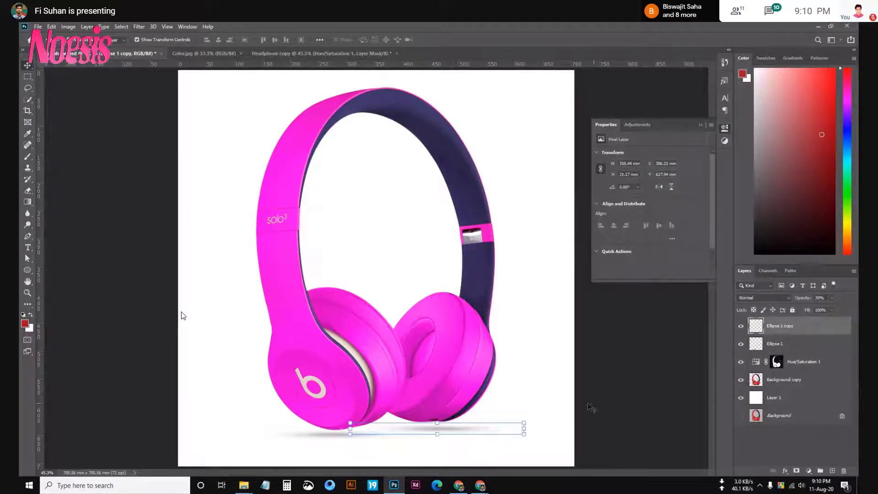
left_click_drag(524, 435, 487, 429)
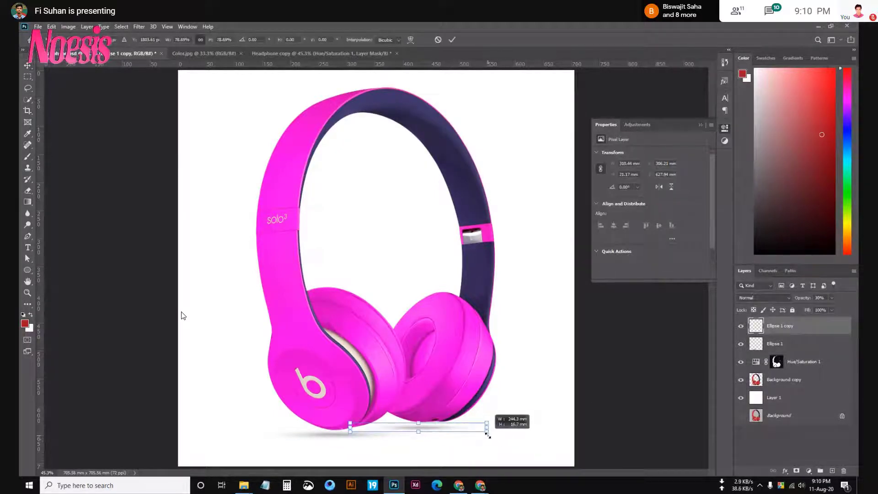
key("Right")
key("Right")
key("Right")
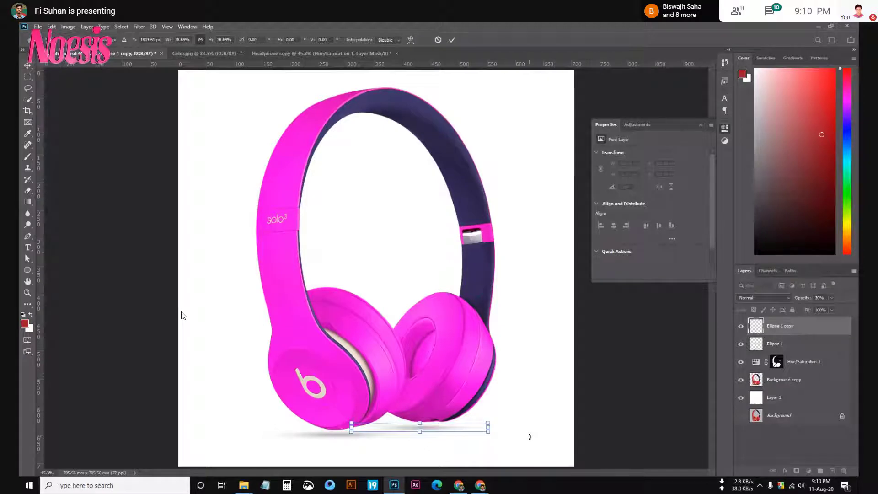
key("shift+Right")
key("shift+Right")
key("shift+Right")
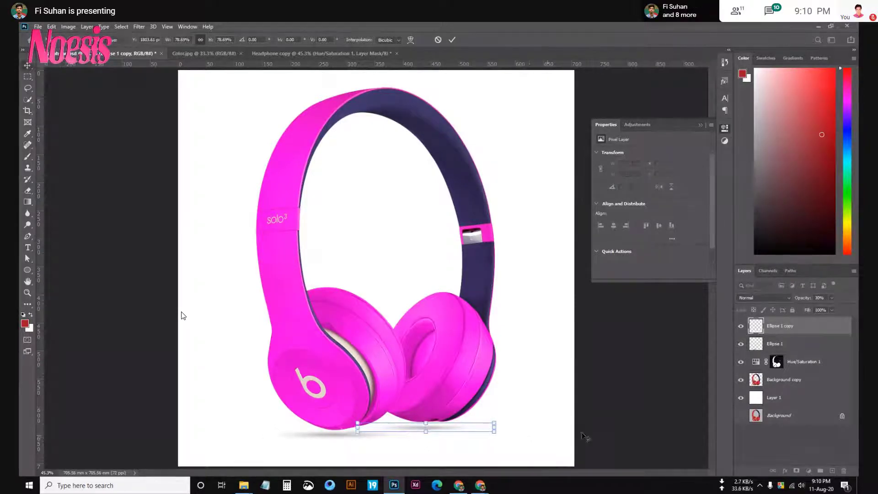
key("Return")
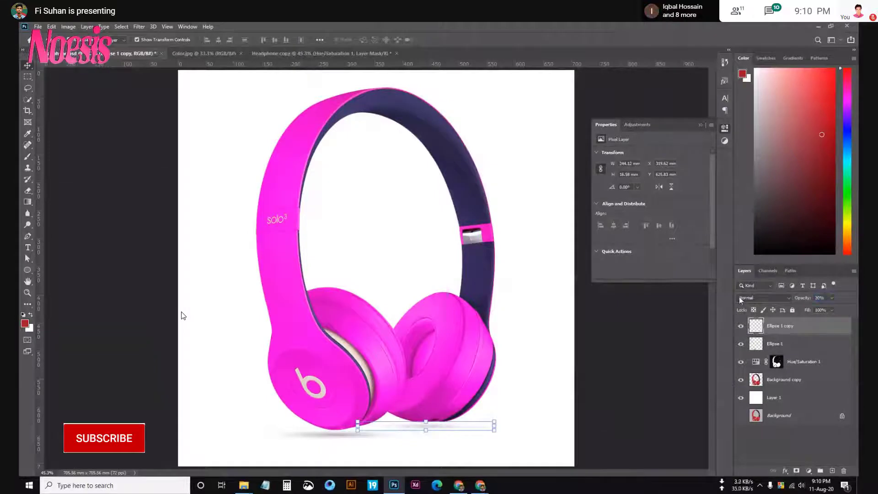
left_click(616, 392)
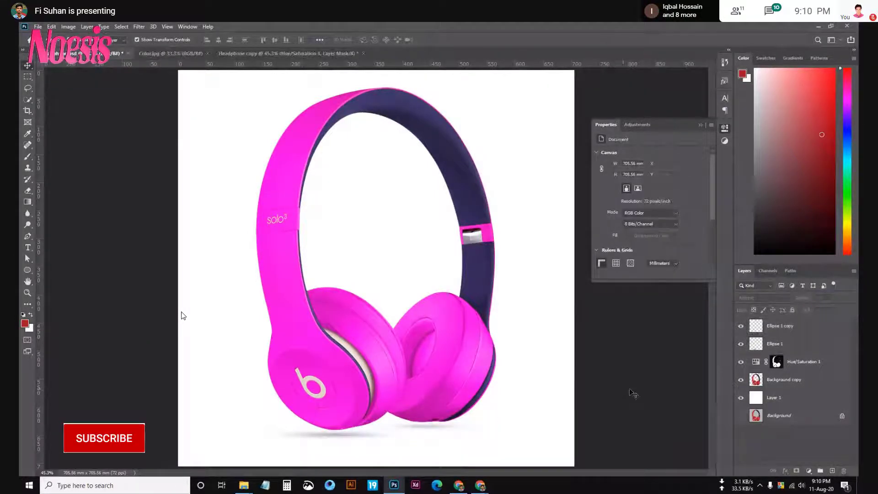
Stretch the copied shadow's bottom edge down to about 23 mm tall.
left_click(448, 429)
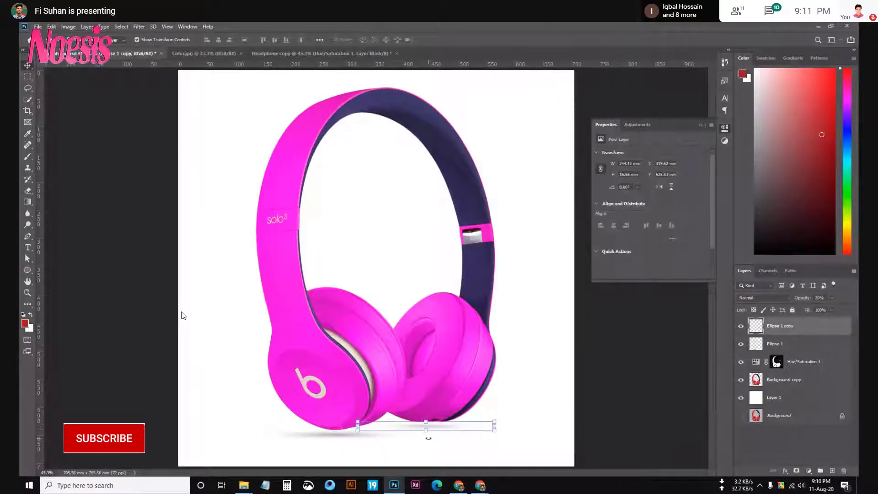
left_click_drag(428, 438, 428, 441)
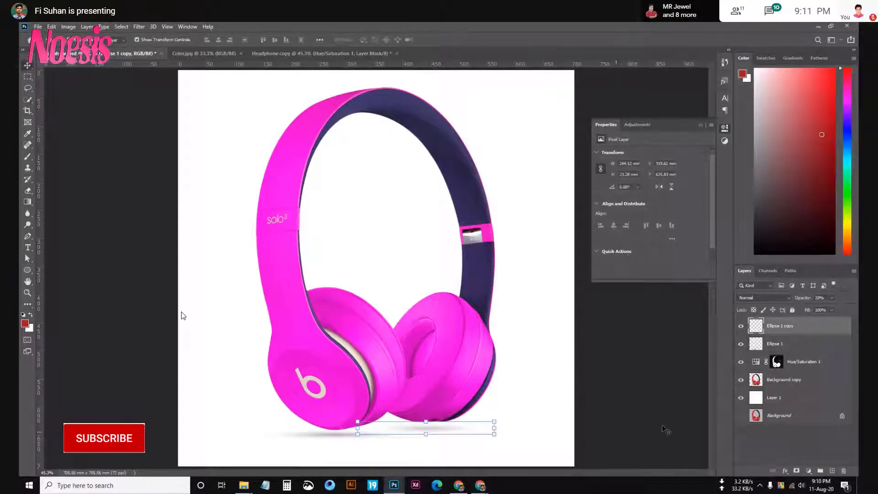
left_click(665, 430)
left_click(701, 125)
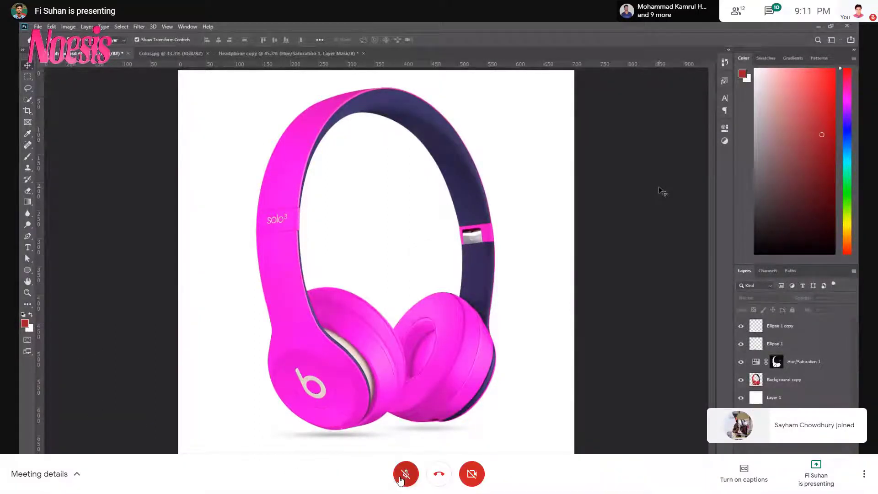
Toggle the call microphone on and back off.
left_click(401, 475)
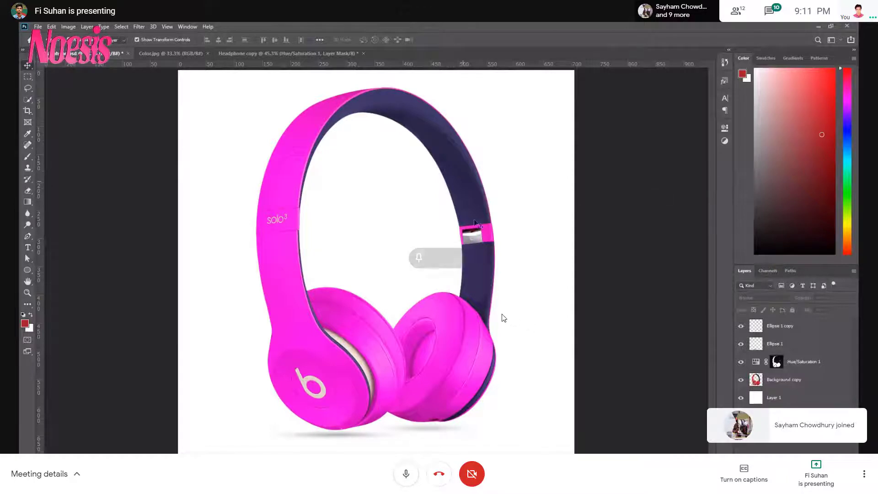
mouse_move(439, 274)
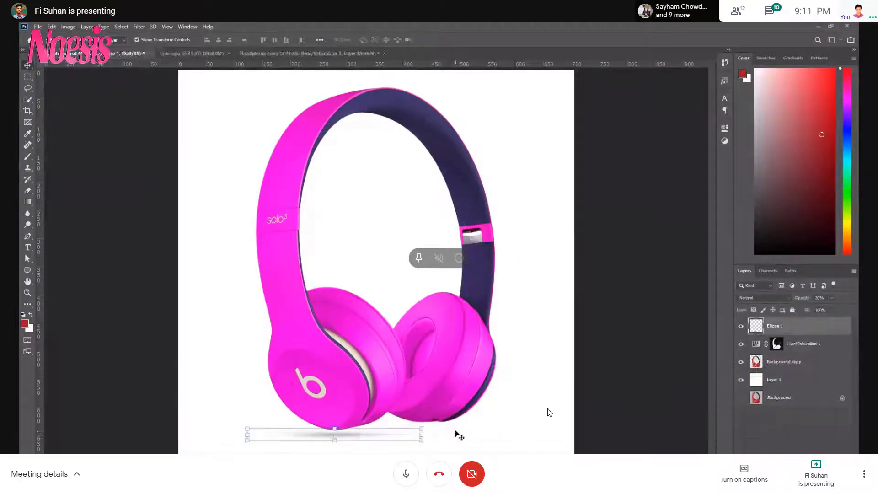
left_click(406, 478)
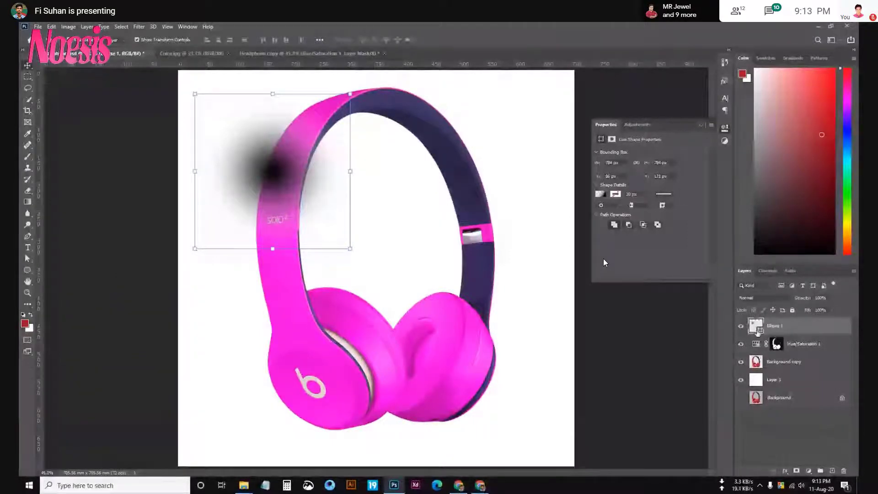
Inspect Ellipse 1's Gradient Fill settings and close them unchanged.
double_click(757, 330)
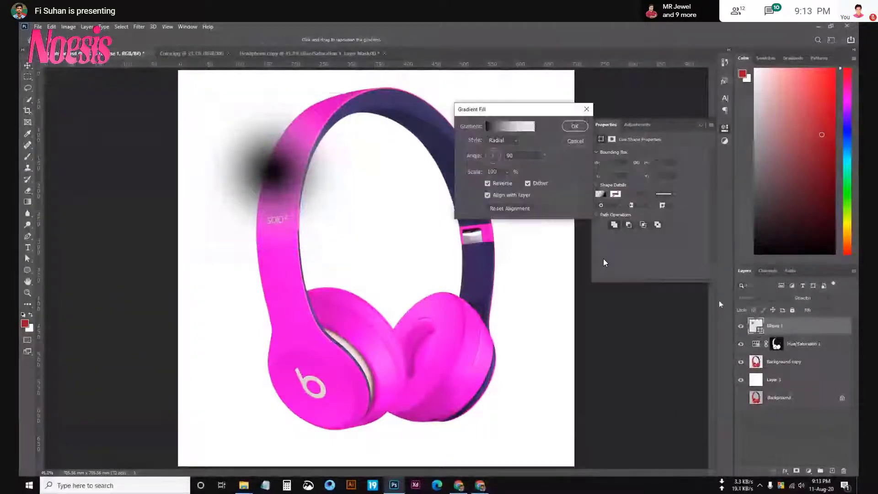
left_click(507, 133)
left_click(575, 126)
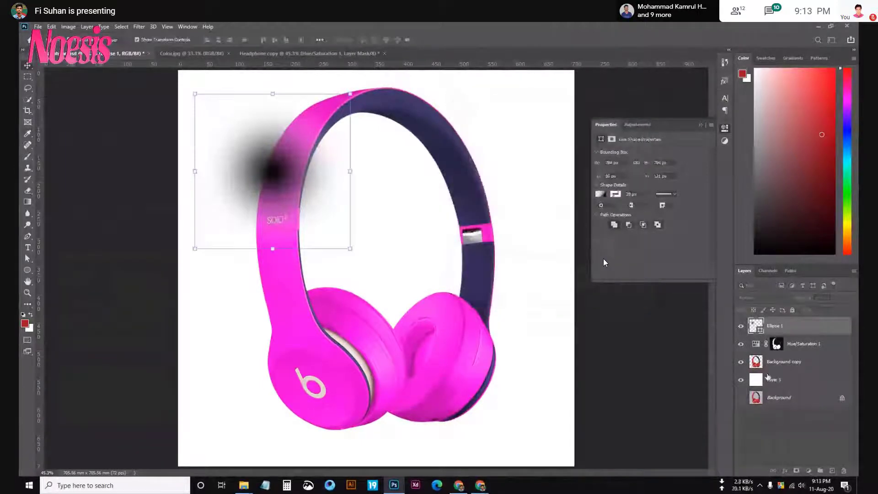
Keep the ellipse a live shape and move it down beside the left earcup.
right_click(777, 325)
left_click(694, 240)
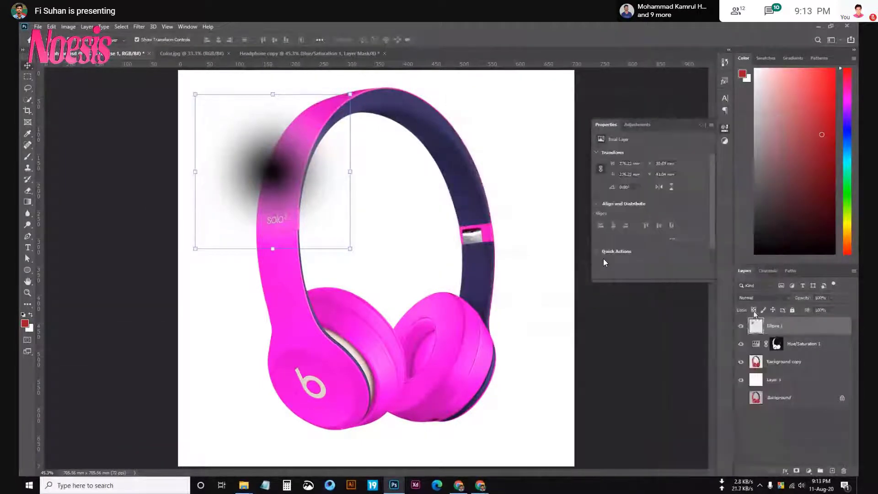
key("ctrl+z")
mouse_move(319, 111)
left_mouse_down()
mouse_move(324, 305)
mouse_move(394, 430)
left_mouse_up()
Move the blurred blob up beside the headphones and rasterize Ellipse 1.
key("Return")
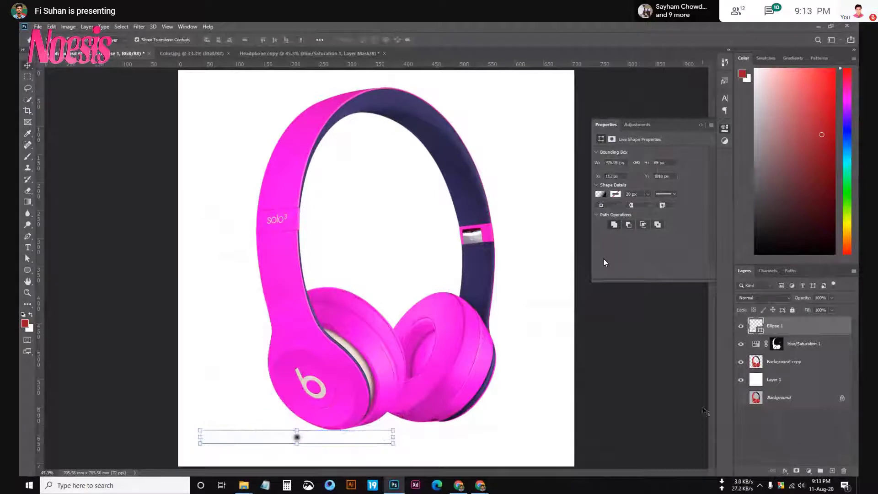
scroll(293, 444, "up", 3)
scroll(292, 442, "up", 2)
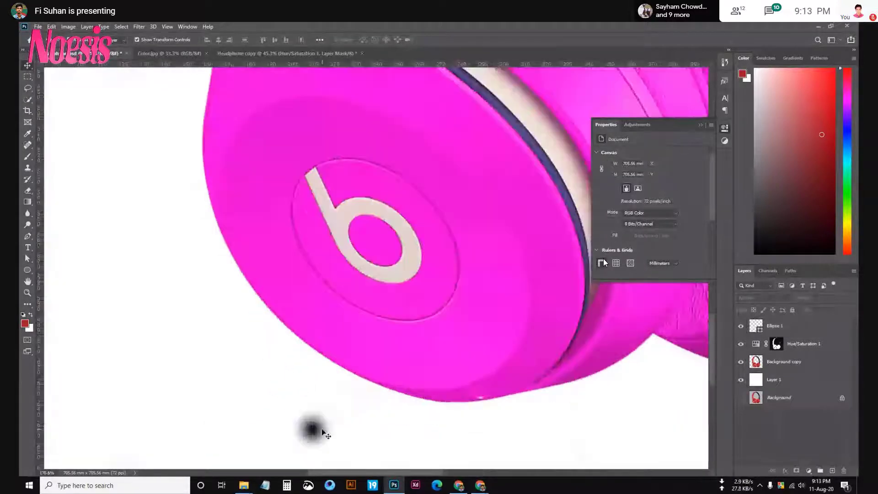
scroll(311, 430, "down", 5)
left_click_drag(305, 434, 296, 393)
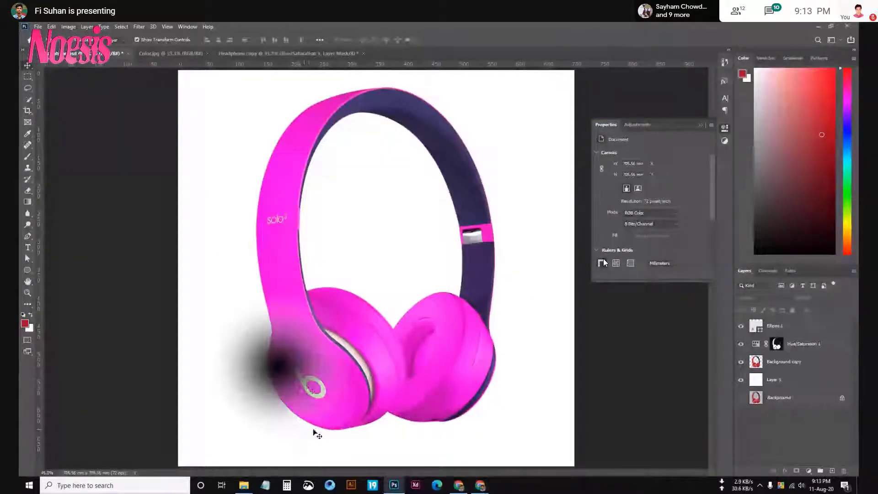
right_click(799, 326)
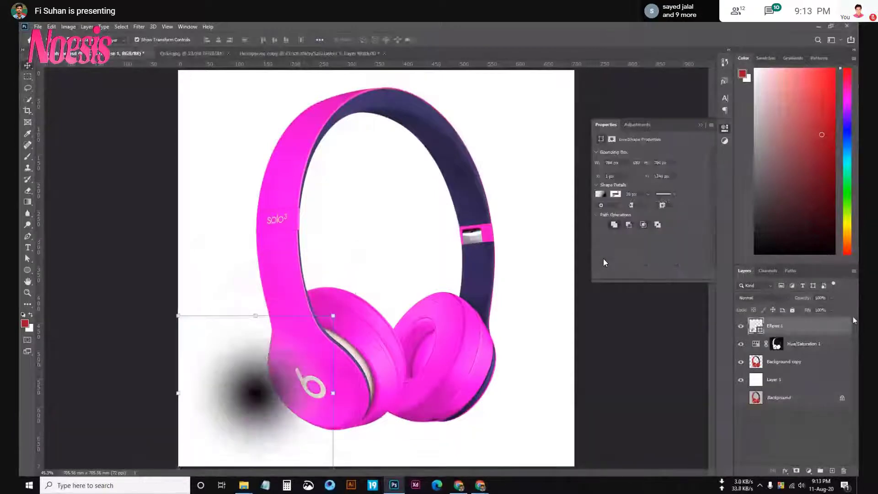
left_click(698, 243)
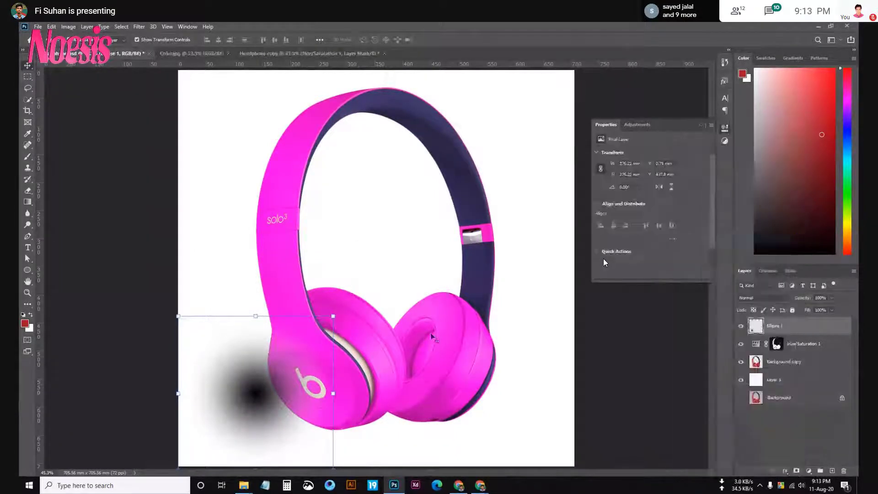
Scale the shadow wide and flat, centred under the headphones, and commit.
mouse_move(333, 316)
left_mouse_down()
mouse_move(434, 439)
mouse_move(403, 441)
left_mouse_up()
mouse_move(291, 455)
left_mouse_down()
mouse_move(336, 436)
mouse_move(341, 444)
left_mouse_up()
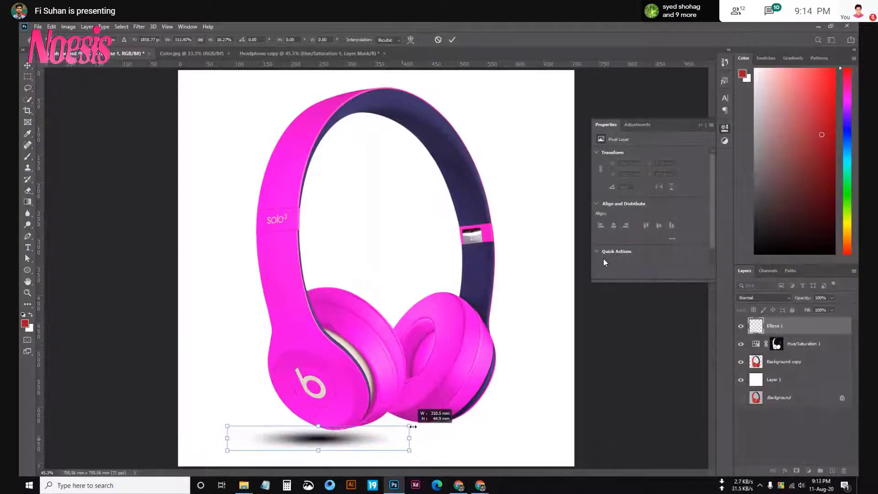
left_click_drag(447, 438, 414, 438)
left_click_drag(320, 448, 364, 440)
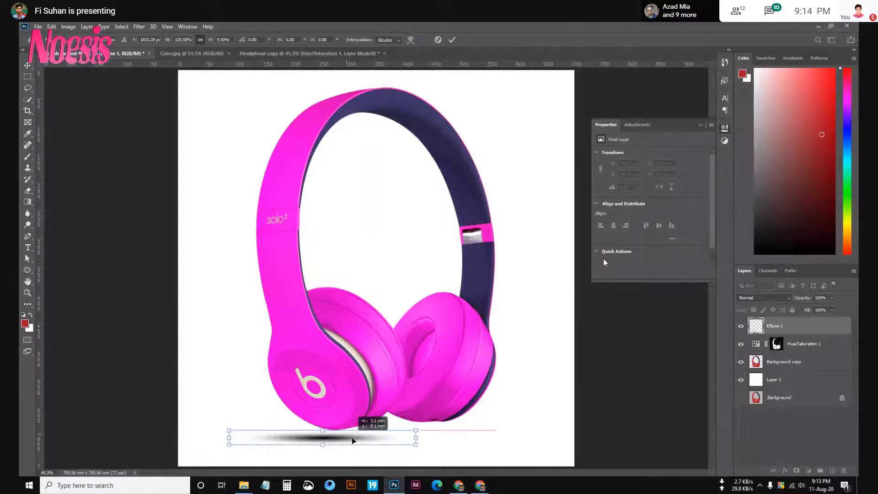
key("Return")
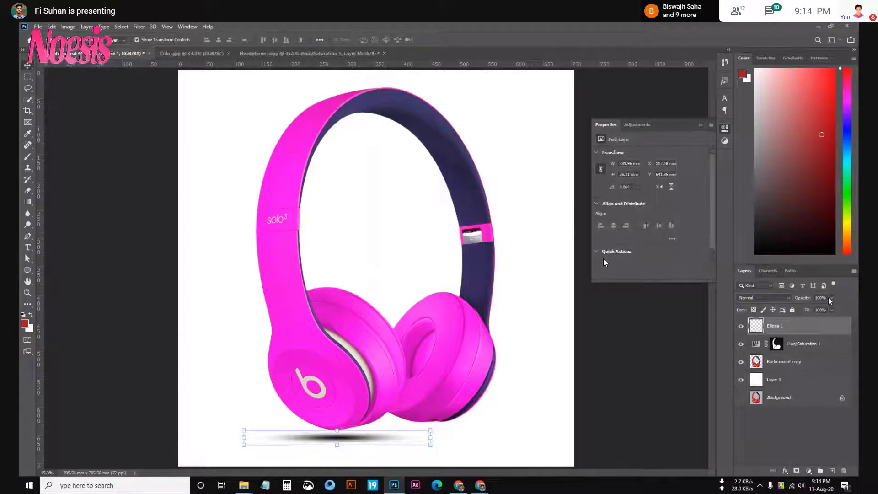
Set the Ellipse 1 shadow layer's opacity to 46%.
left_click(830, 298)
left_click_drag(800, 309, 810, 307)
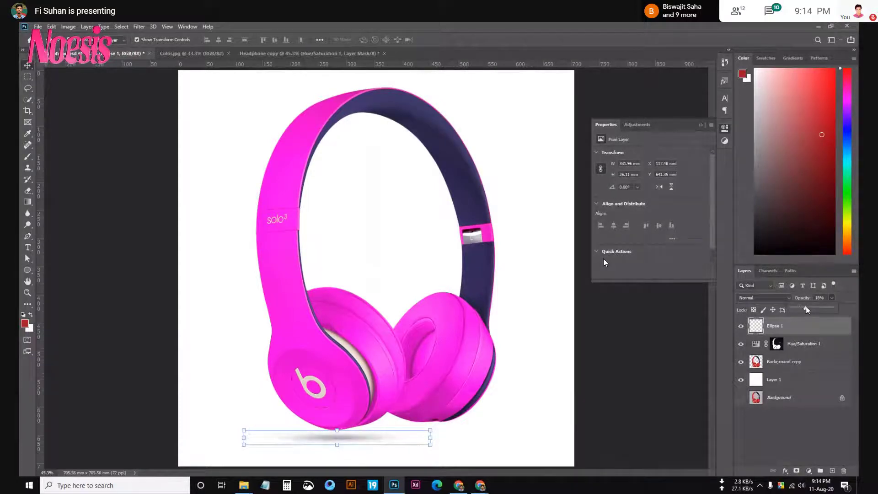
left_click(688, 390)
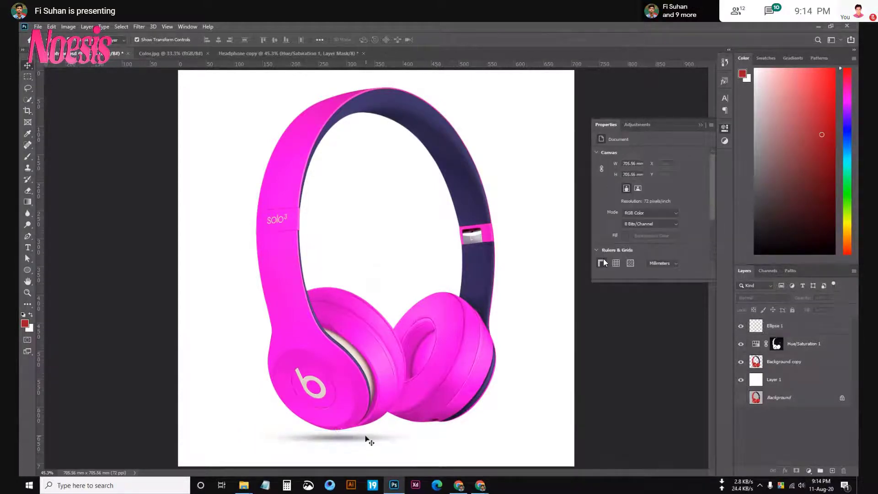
left_click(779, 328)
Duplicate the shadow under the right earcup, narrow it, and nudge it down-right.
left_click_drag(329, 437, 440, 431)
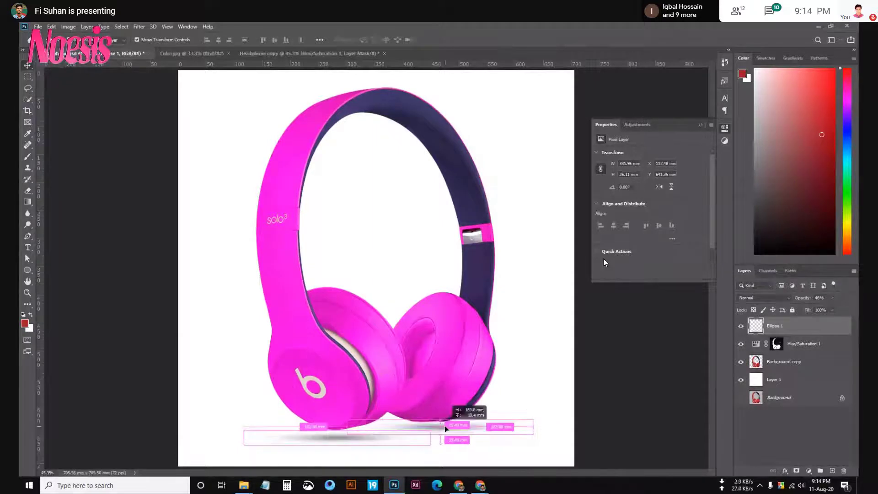
key("ctrl+t")
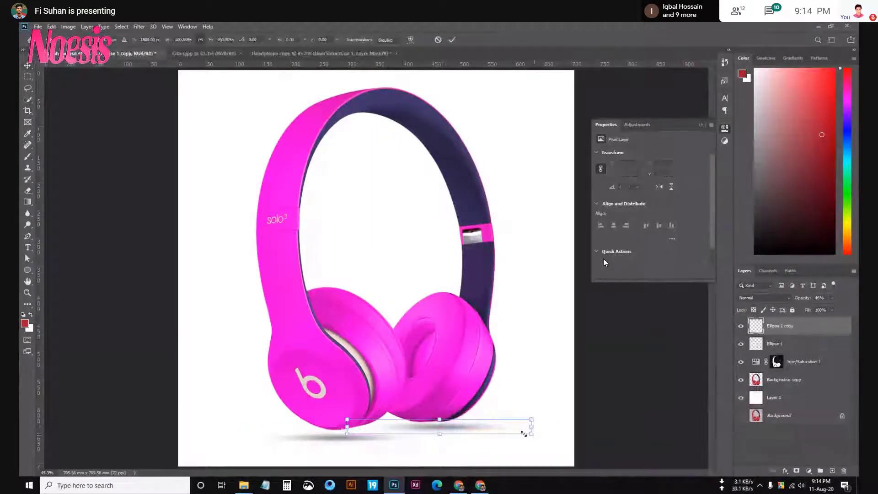
left_click_drag(540, 428, 484, 424)
key("Return")
key("Right")
key("Right")
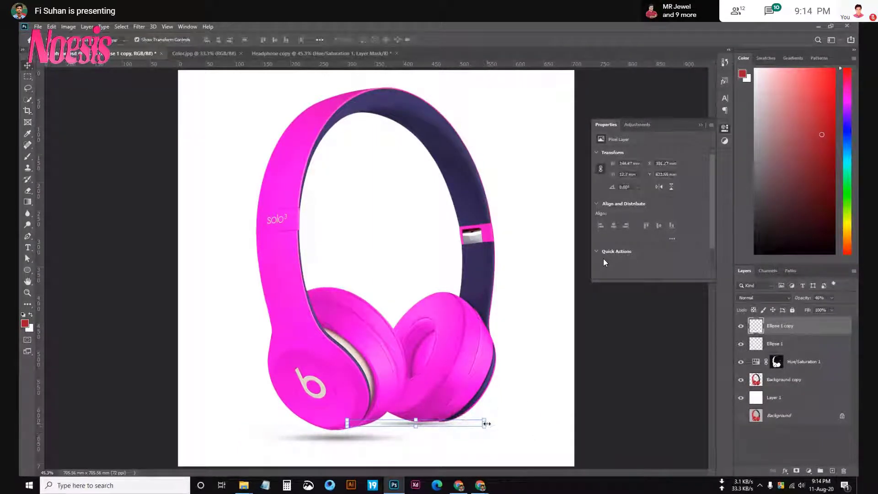
key("Down")
key("Down")
key("Down")
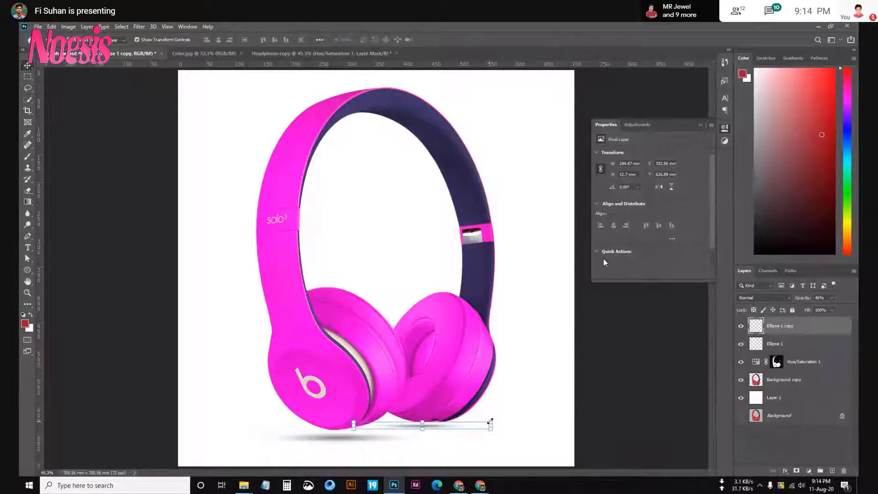
Preview the layered shadows by toggling the copy's selection, then deselect.
left_click(654, 384)
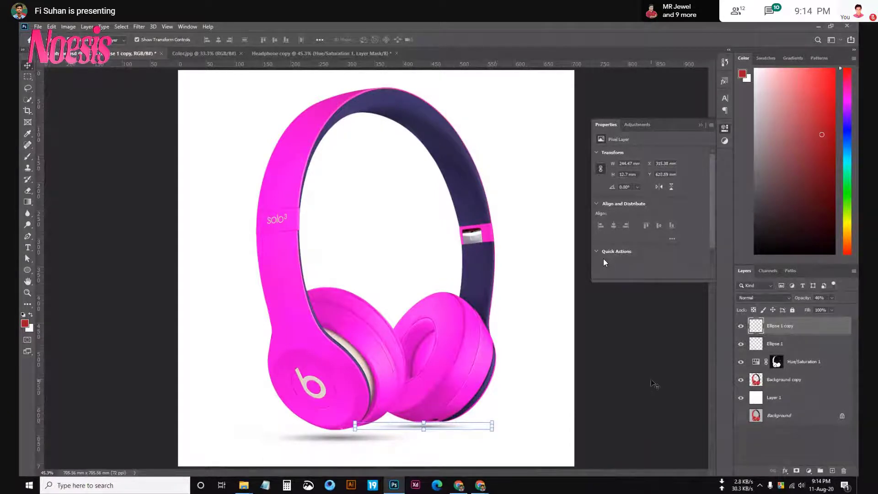
left_click(437, 430)
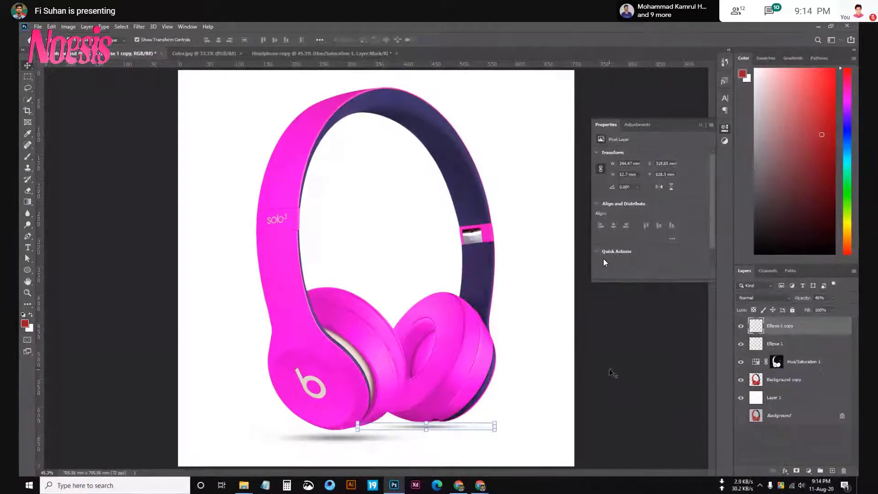
left_click(583, 247)
key("ctrl+d")
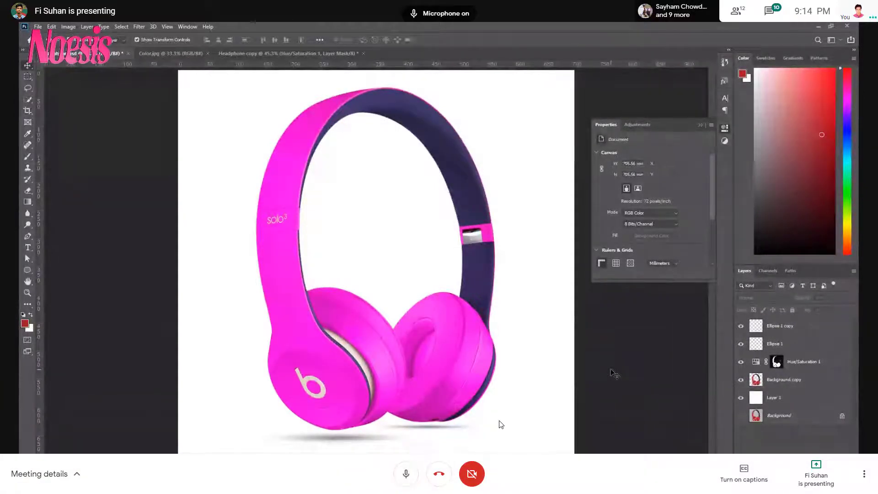
left_click(461, 427)
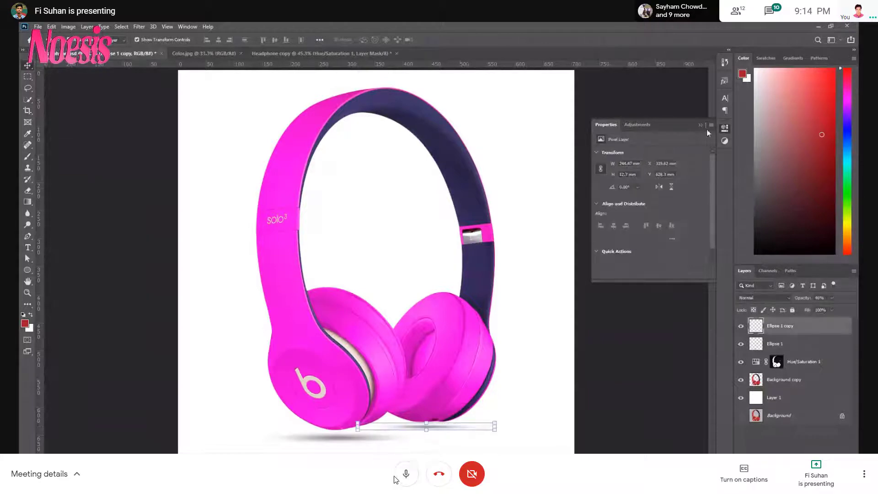
left_click(406, 475)
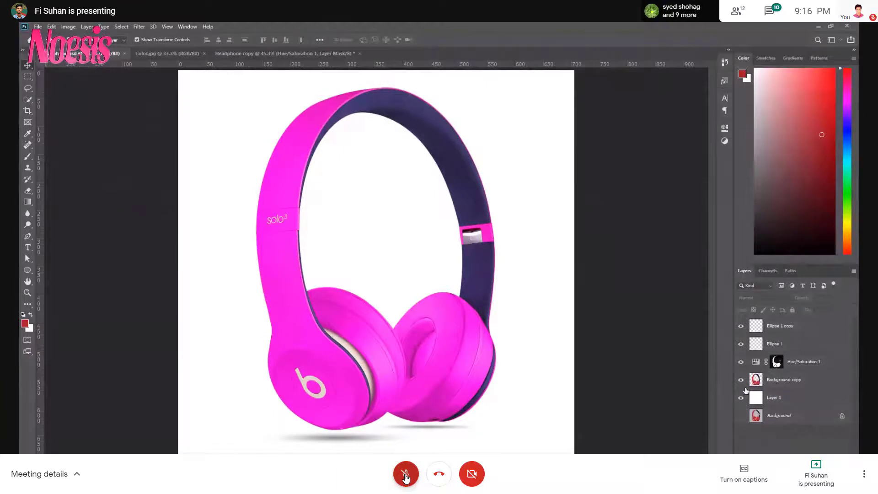
left_click(406, 476)
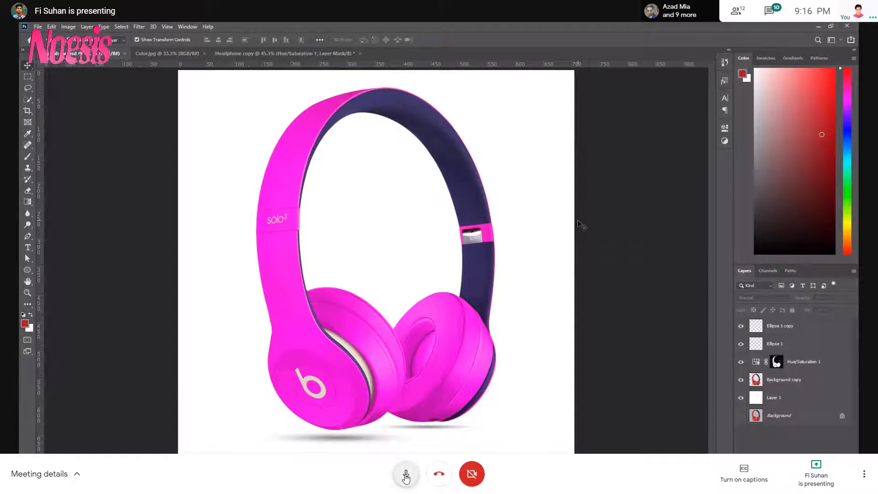
left_click(406, 475)
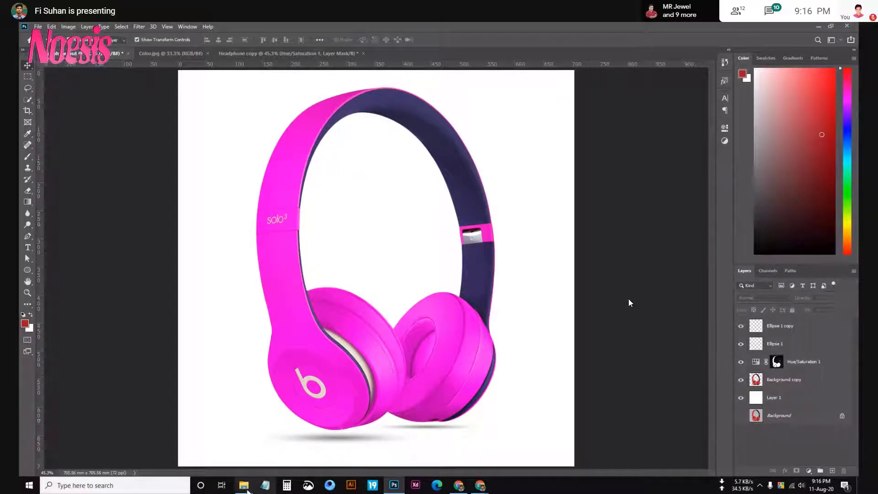
mouse_move(244, 485)
left_click(291, 446)
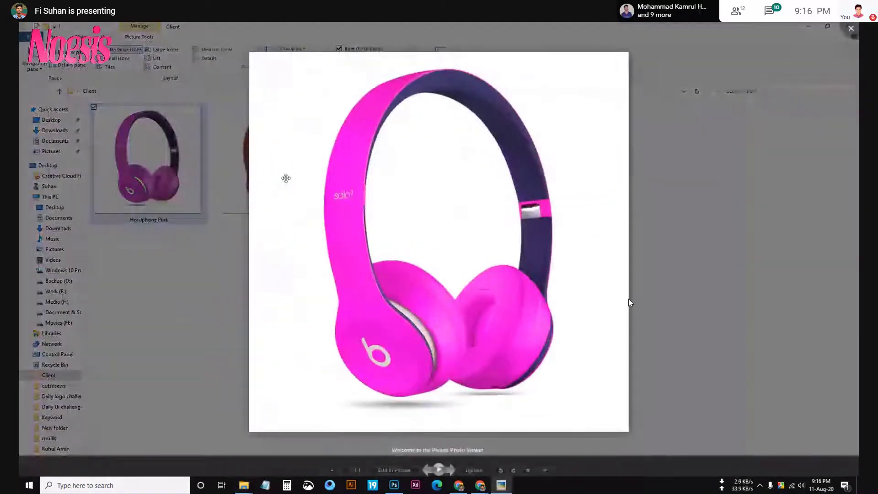
key("Escape")
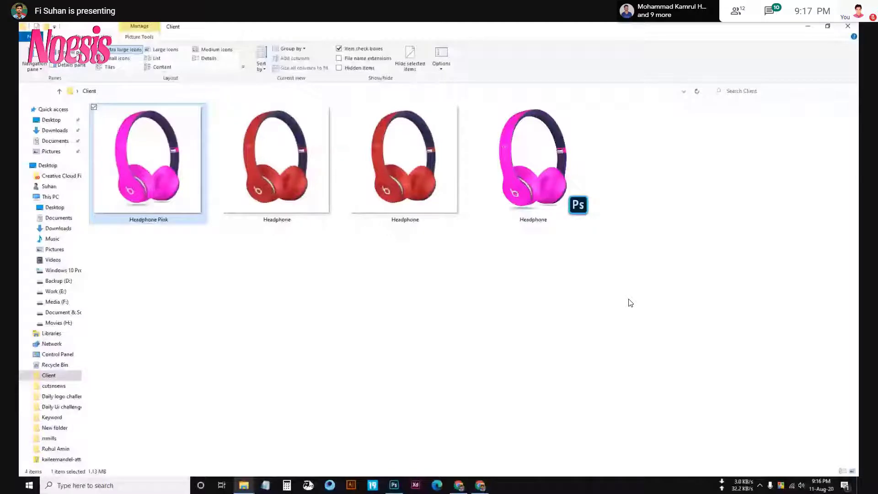
left_click(394, 485)
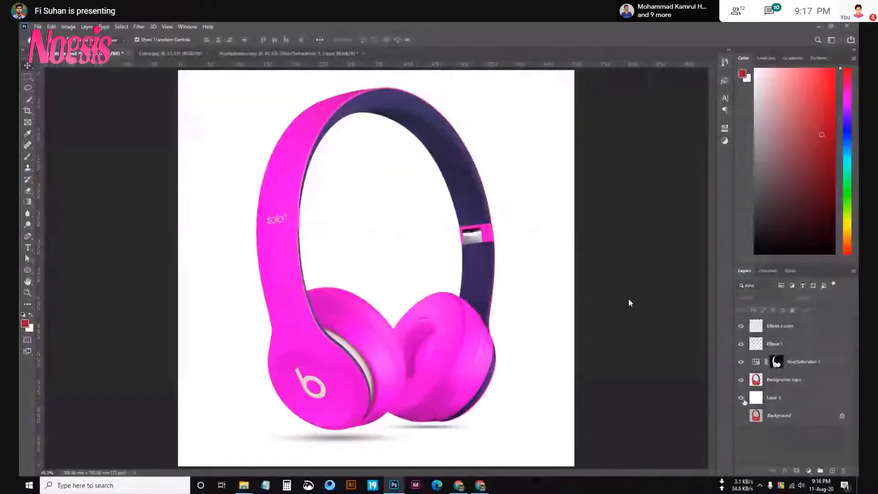
Hide the white background layer (Layer 1) to reveal transparency.
left_click(739, 399)
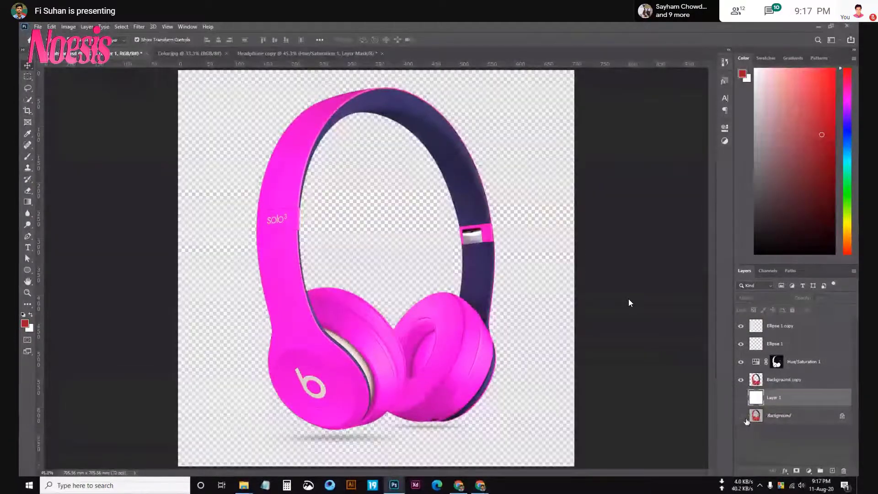
left_click(741, 397)
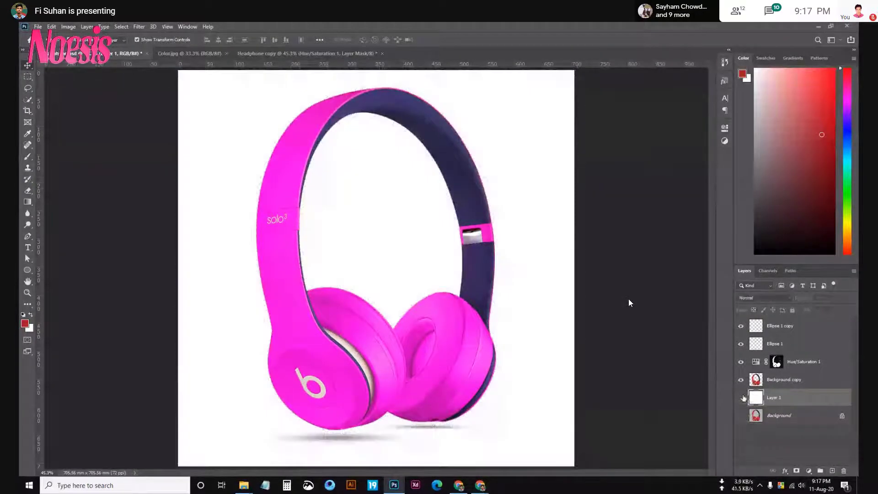
left_click(741, 397)
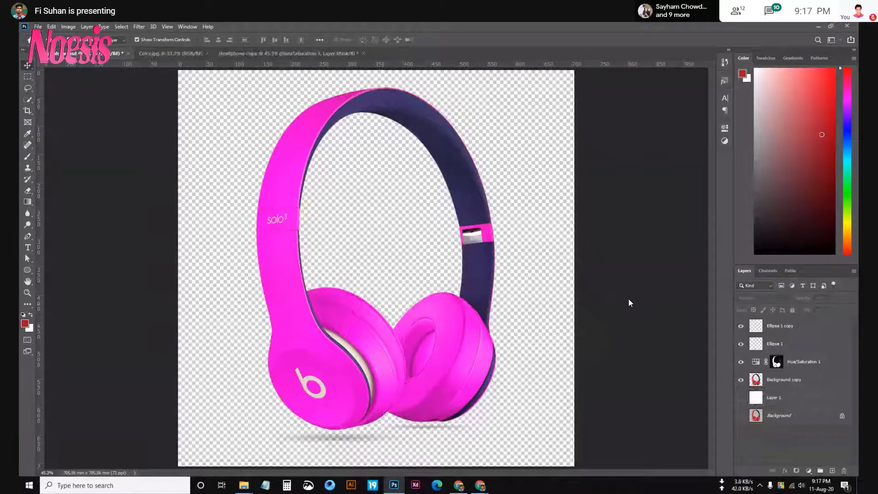
Save As a PNG named 'Headphone pink transparent', accepting the PNG options.
left_click(38, 27)
left_click(37, 131)
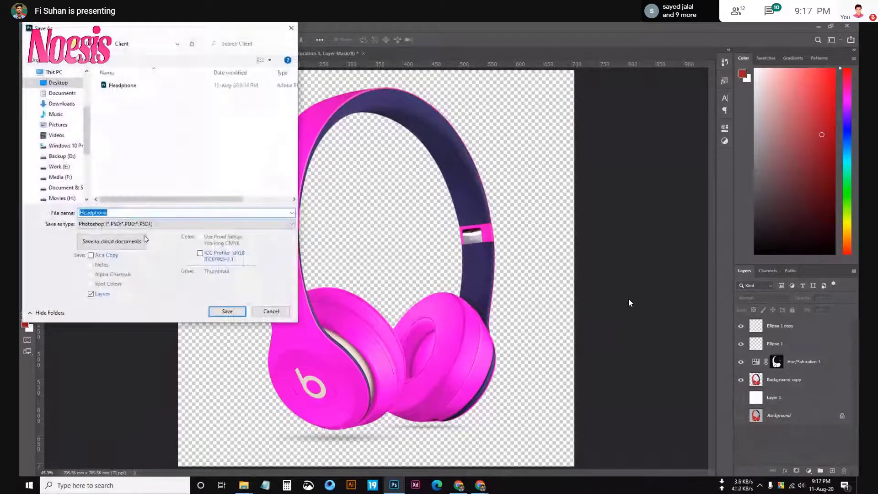
left_click(143, 224)
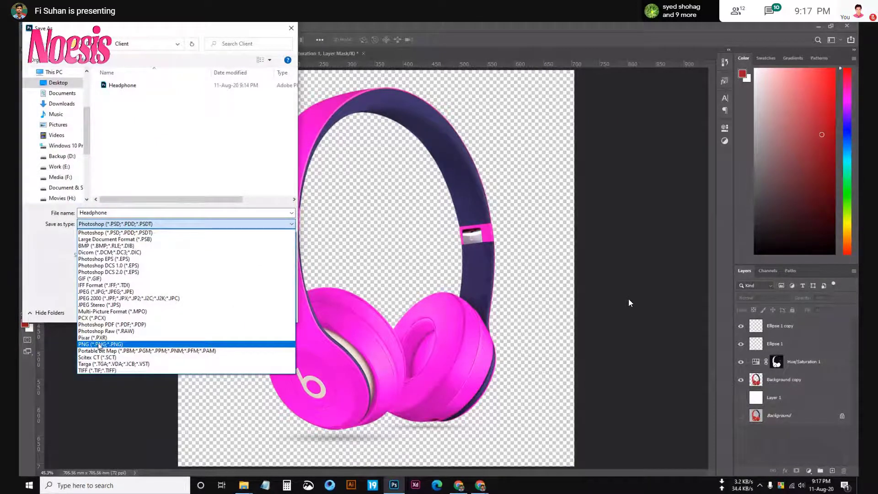
left_click(99, 344)
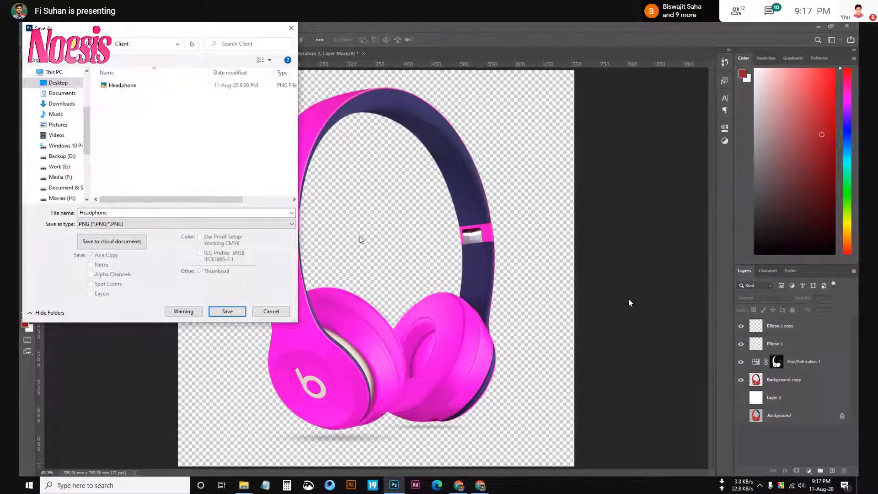
double_click(121, 214)
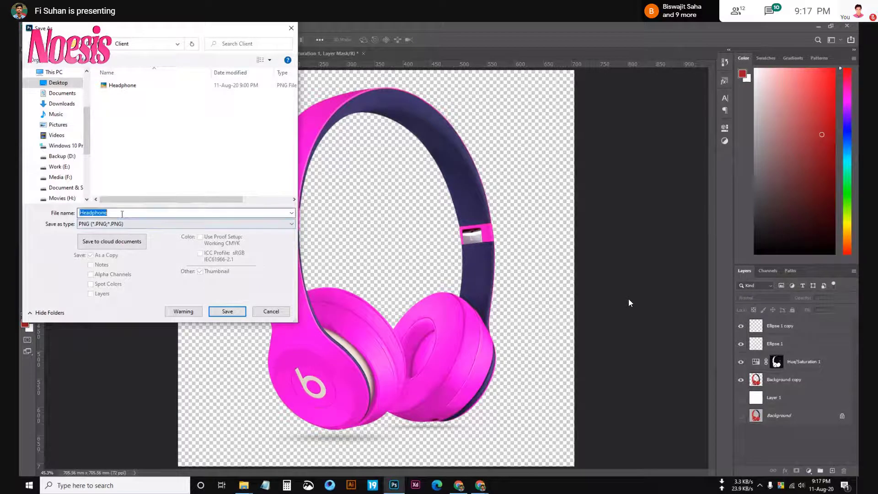
left_click(129, 214)
type("p")
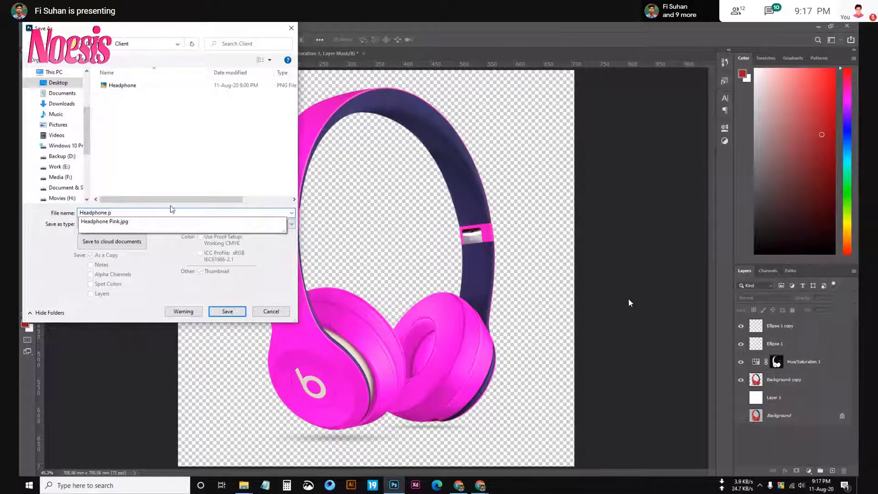
type("ink tra")
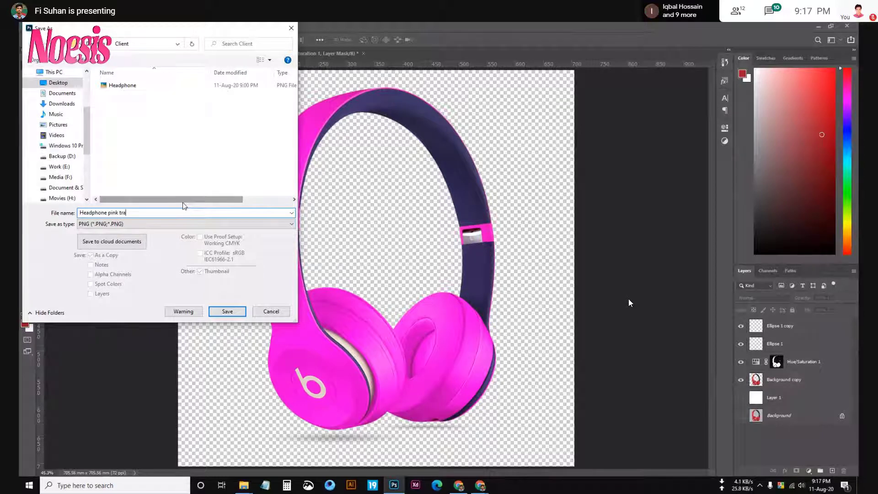
type("nsparen")
type("t")
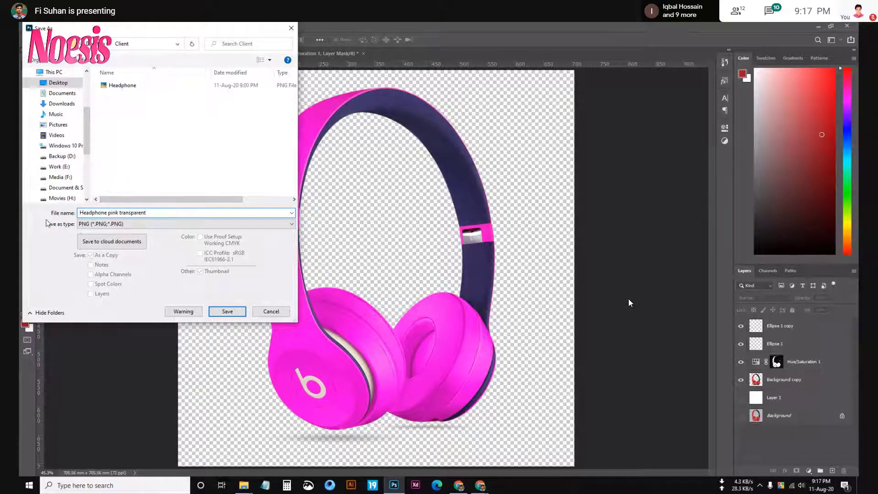
left_click(227, 311)
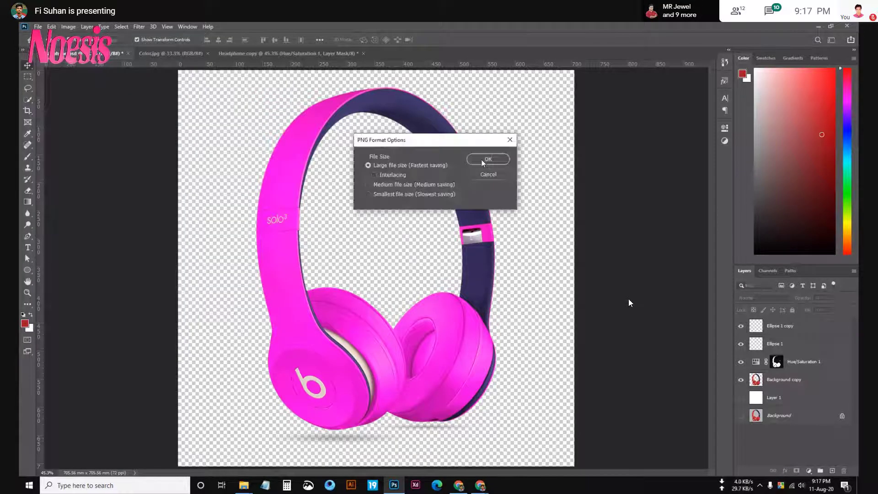
key("Return")
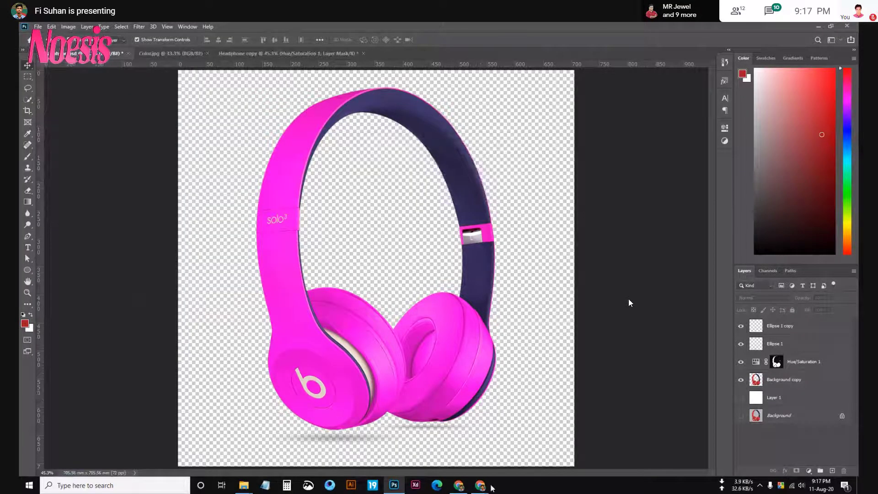
mouse_move(243, 485)
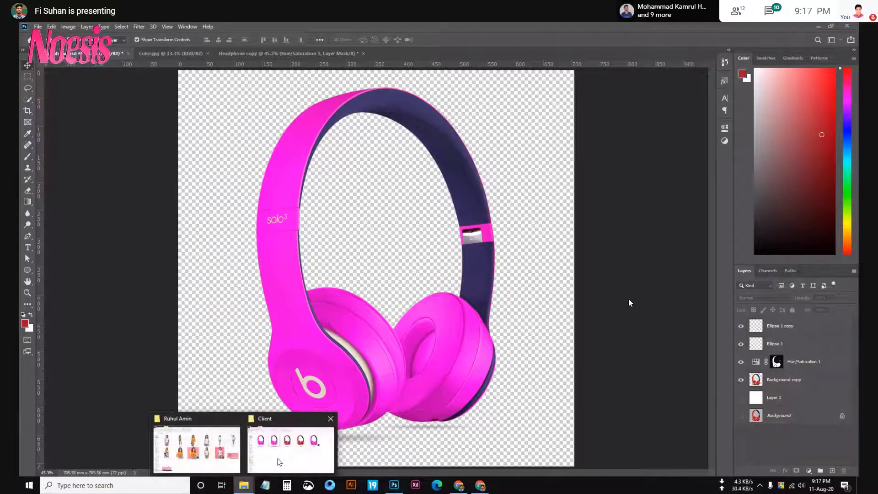
left_click(280, 458)
right_click(240, 286)
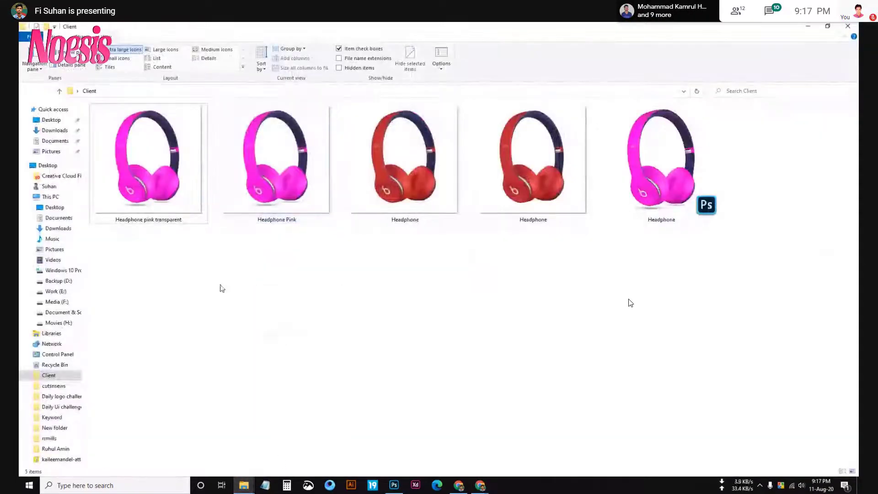
left_click(176, 206)
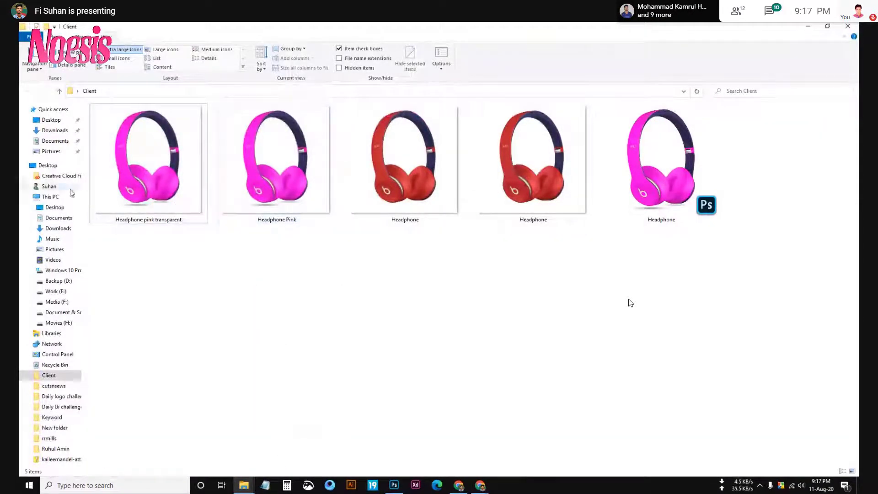
double_click(106, 180)
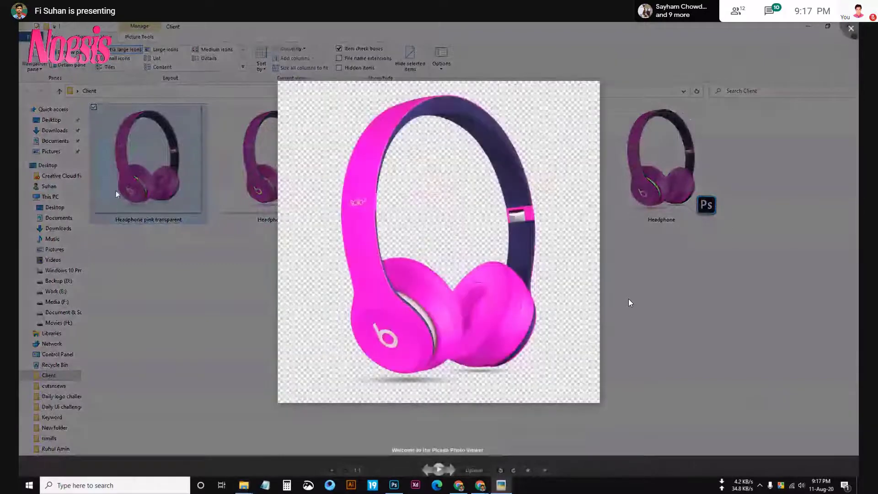
scroll(439, 265, "up", 2)
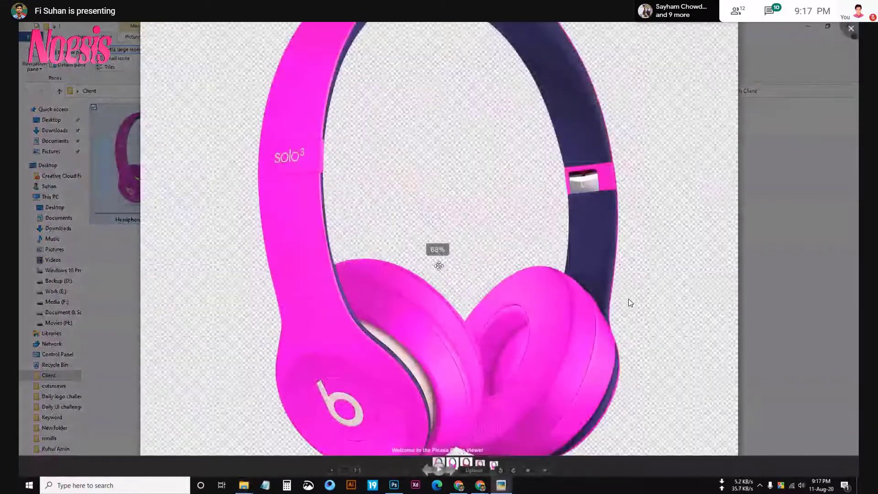
key("Escape")
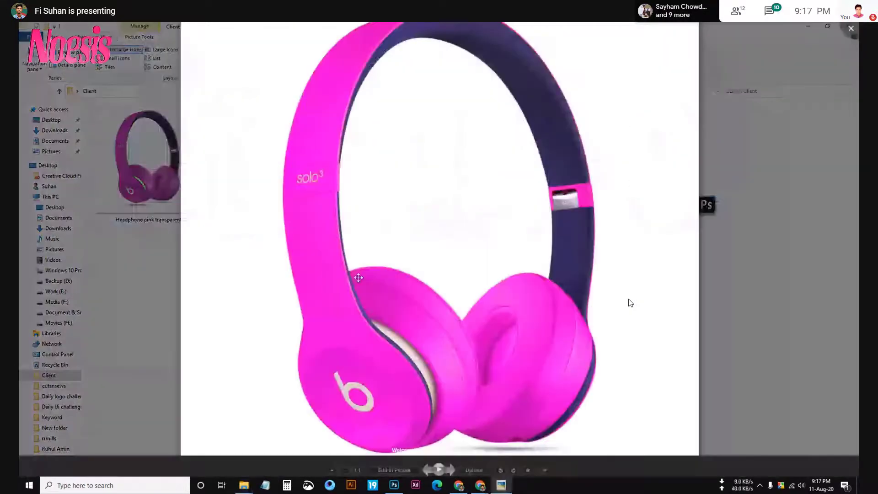
key("Escape")
left_click(502, 257)
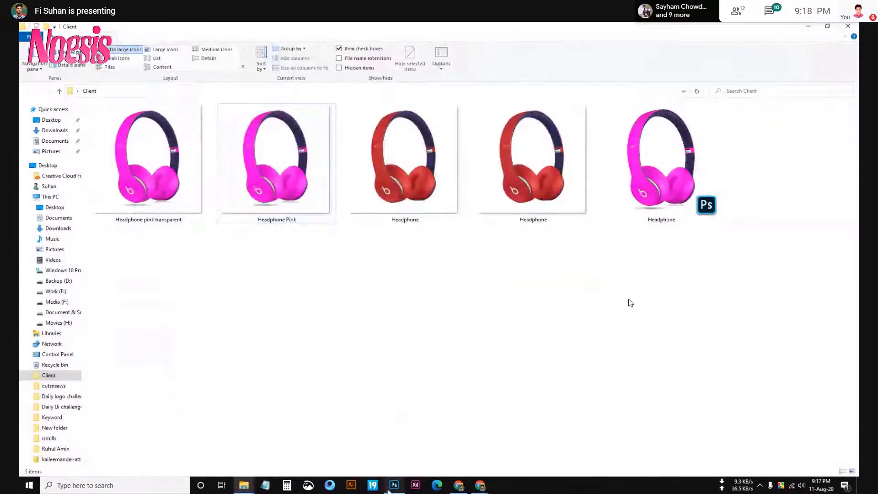
left_click(389, 489)
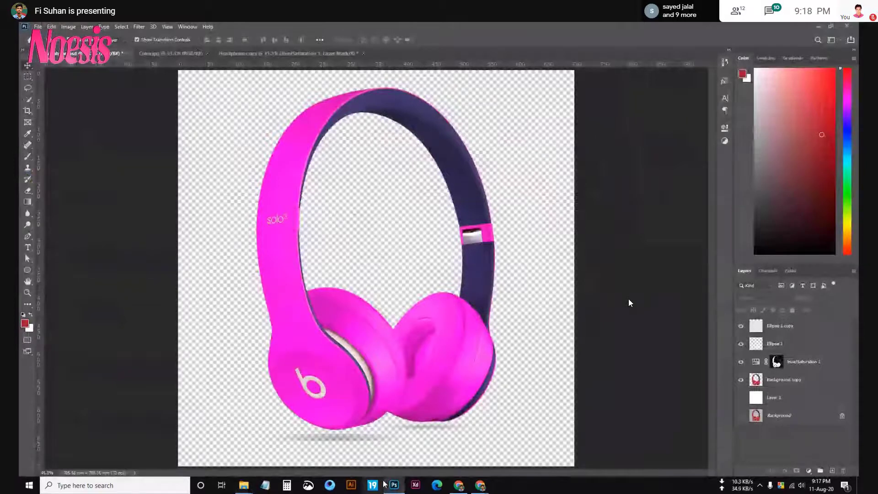
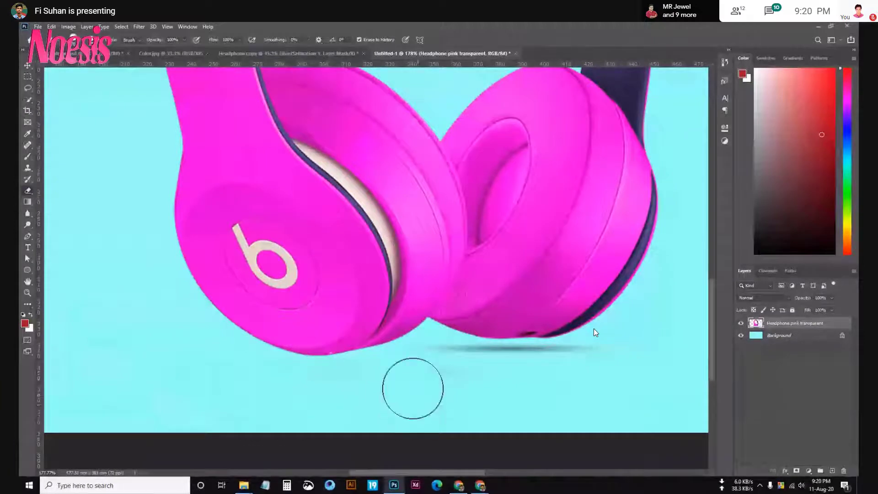
Erase the headphone shadow with two eraser strokes and fit the image on screen.
left_click_drag(421, 366, 525, 376)
scroll(525, 376, "up", 3)
scroll(667, 379, "right", 5)
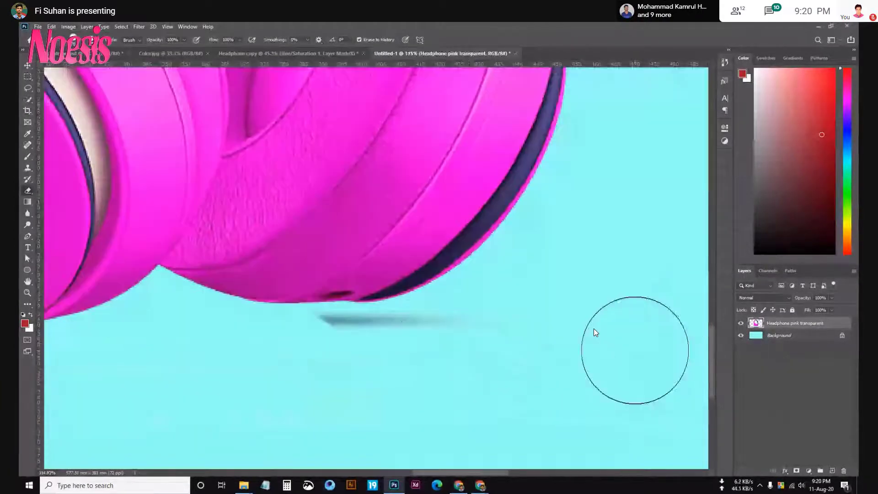
left_click_drag(633, 349, 312, 364)
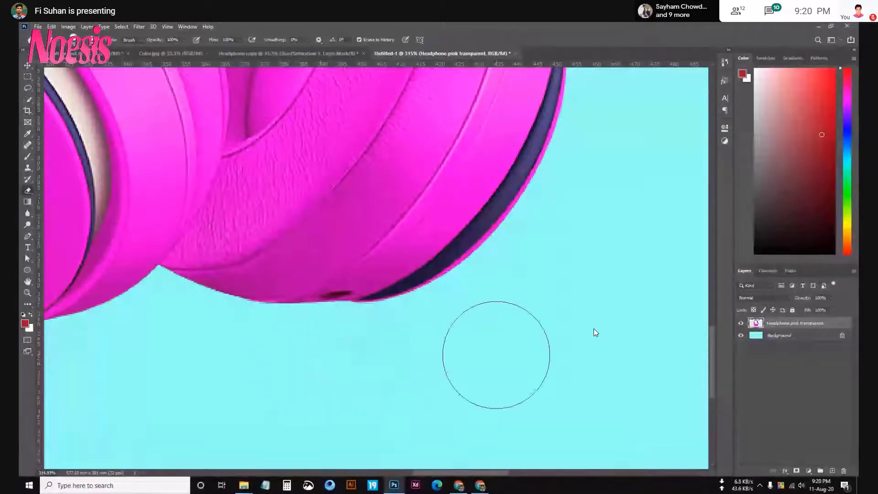
scroll(496, 357, "down", 3)
key("ctrl+0")
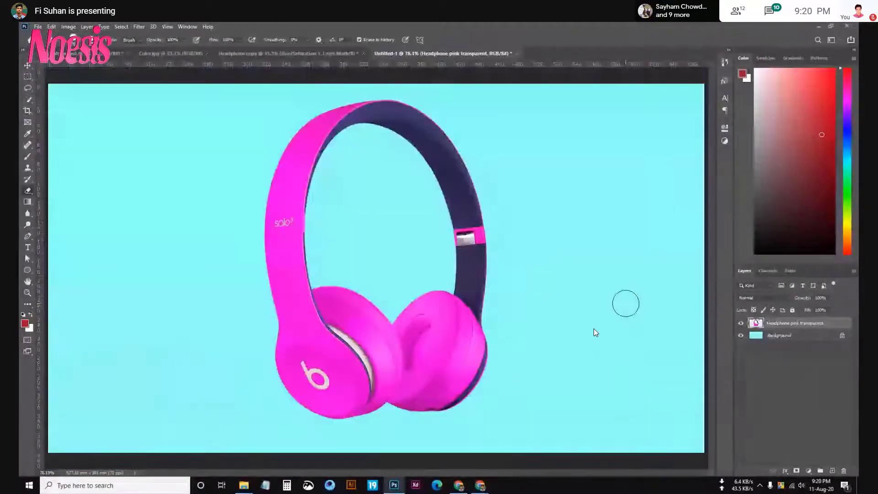
Revert Untitled-1 to its opening History state and close the headphone documents without saving.
left_click(724, 62)
left_click(631, 72)
left_click(725, 62)
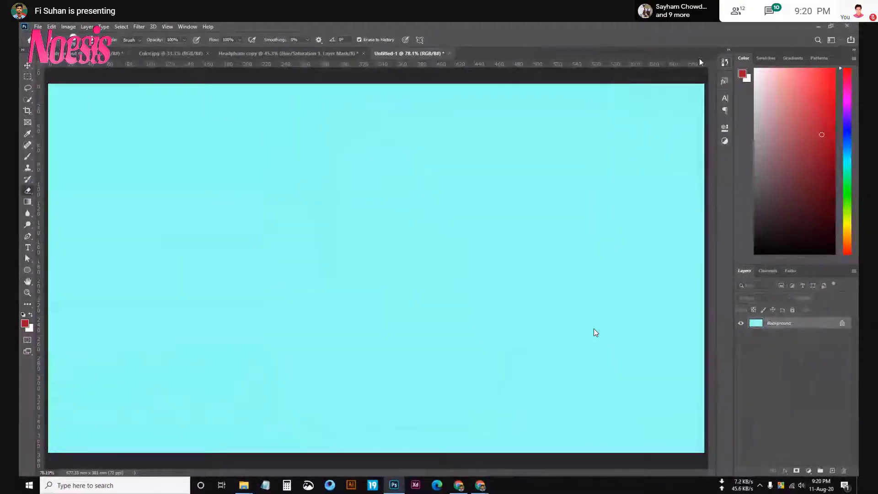
left_click(449, 54)
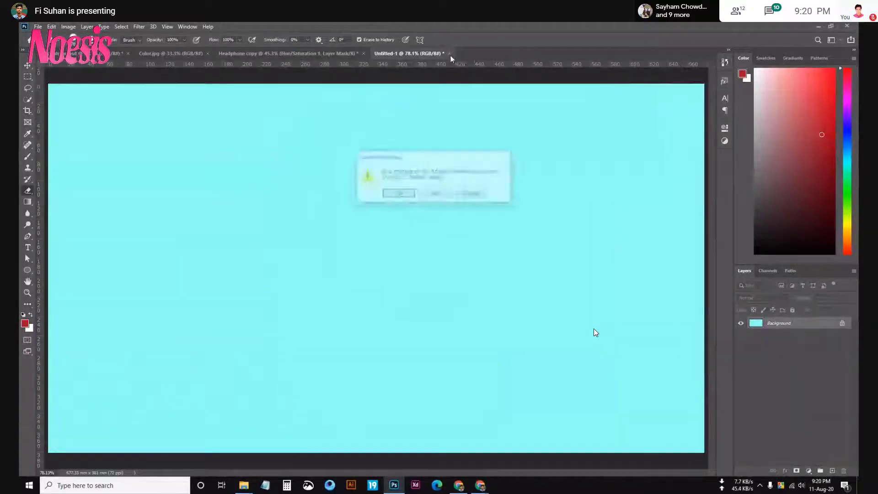
left_click(435, 194)
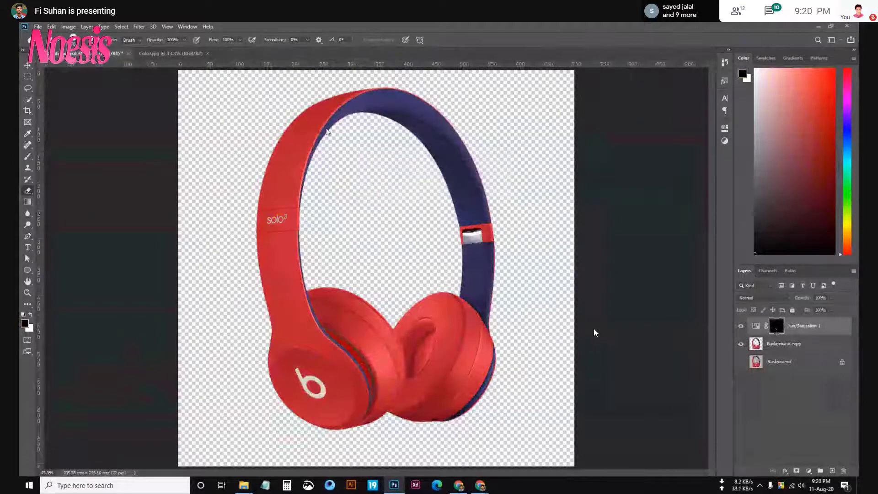
left_click(363, 54)
left_click(194, 53)
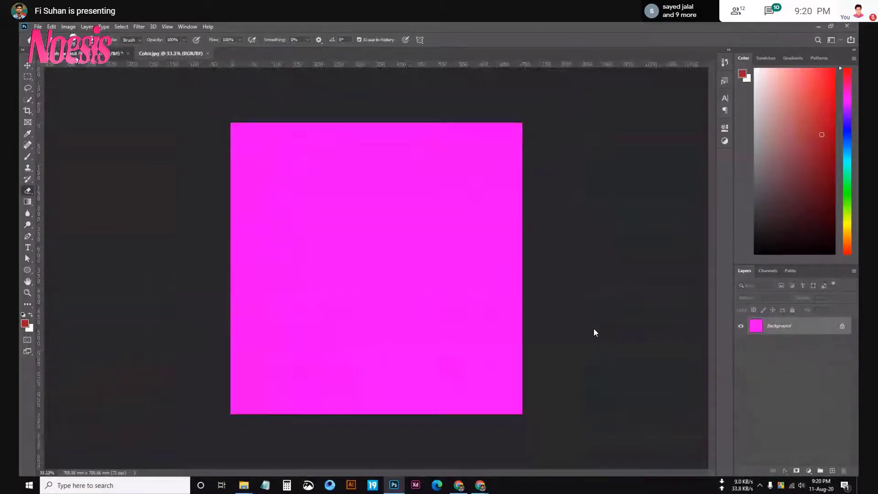
left_click(78, 54)
Show the desktop and open the harvester photo folder maximised in File Explorer.
key("super+d")
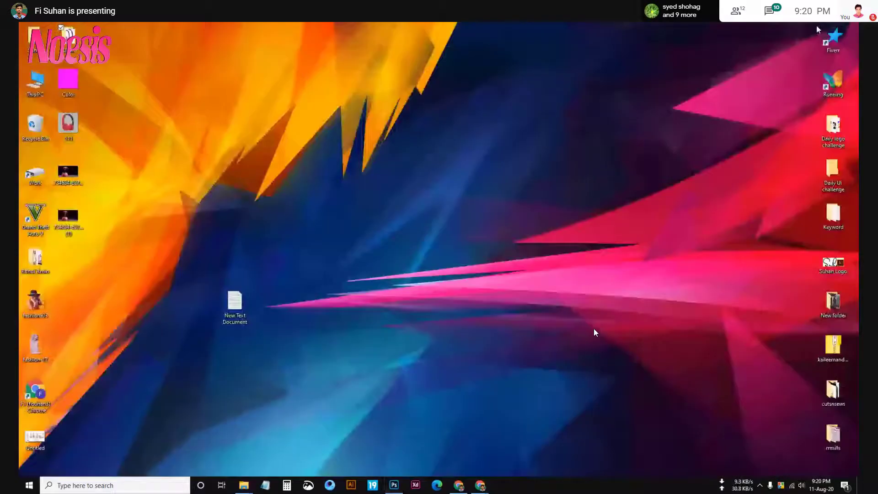
double_click(47, 253)
left_click(341, 63)
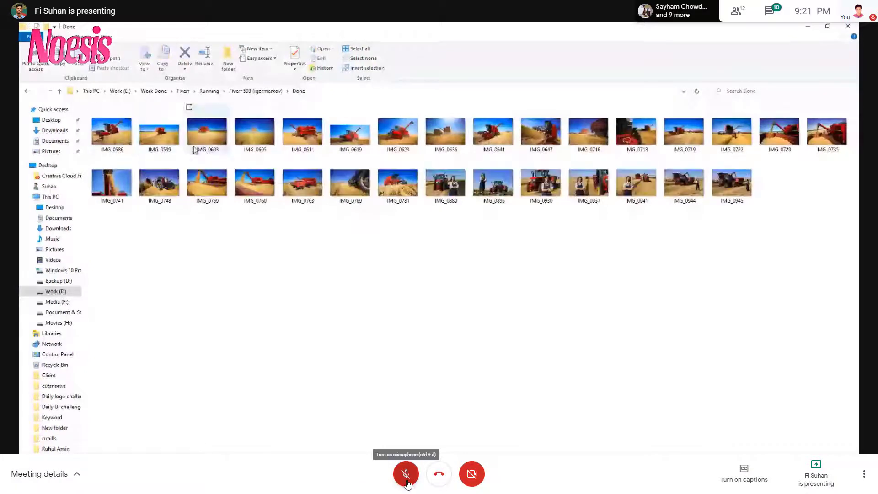
Toggle the Google Meet microphone on, off, and back on.
left_click(407, 484)
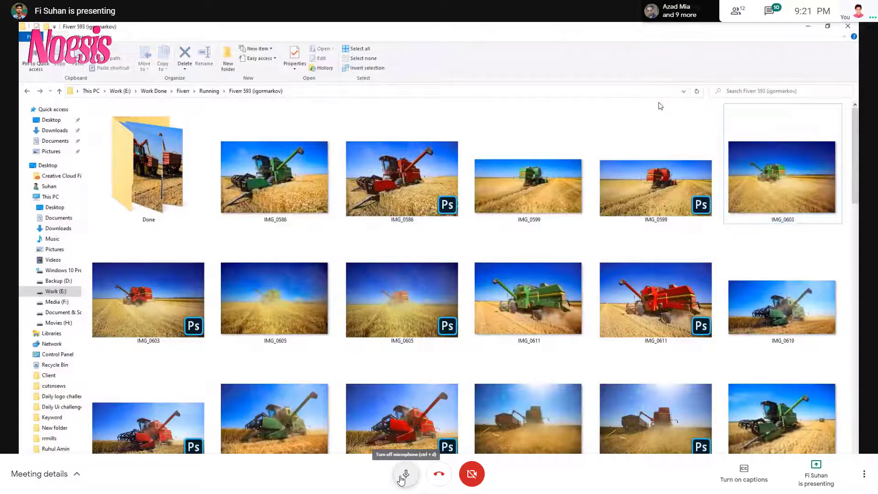
left_click(405, 475)
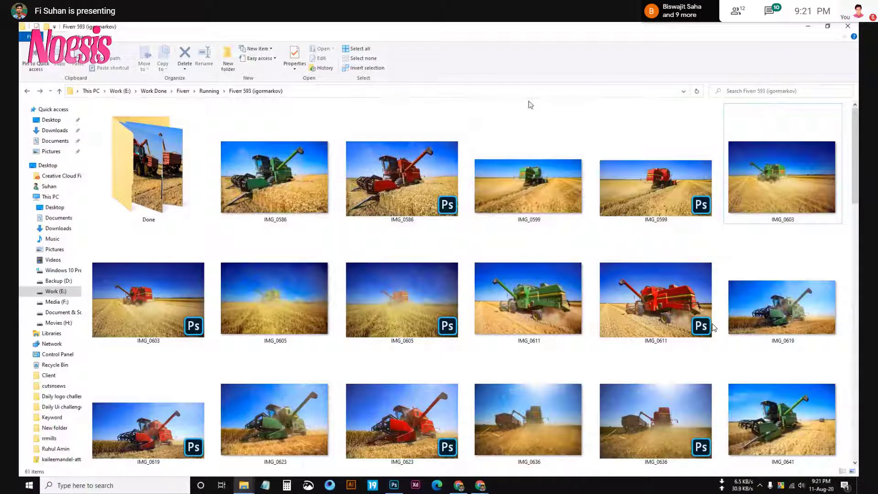
left_click(403, 473)
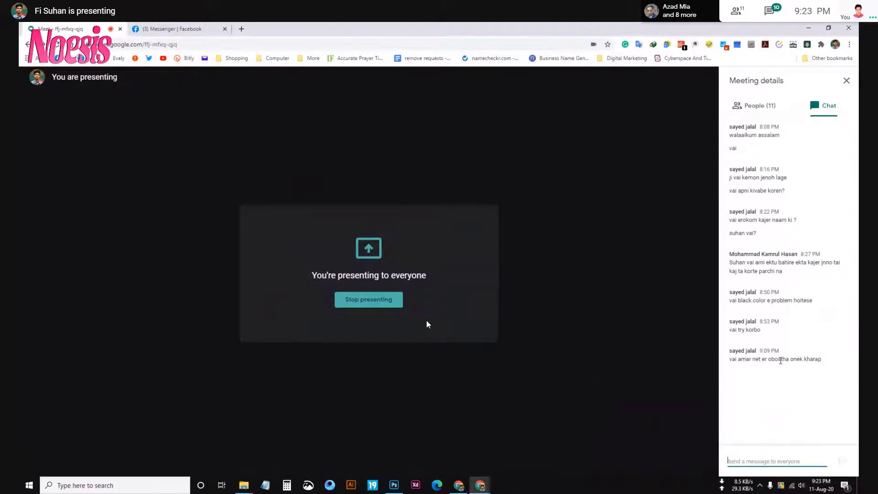
Show the People list in Meeting details with the mic muted, then go to Messenger.
left_click(406, 474)
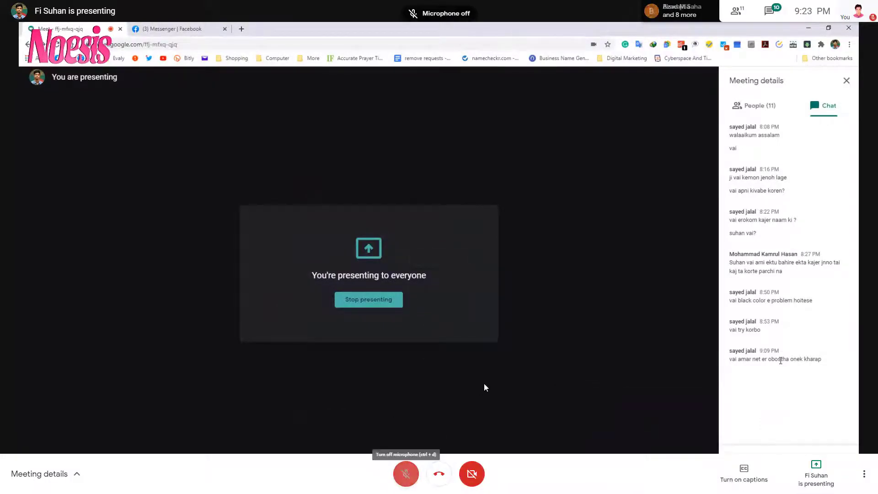
key("ctrl+d")
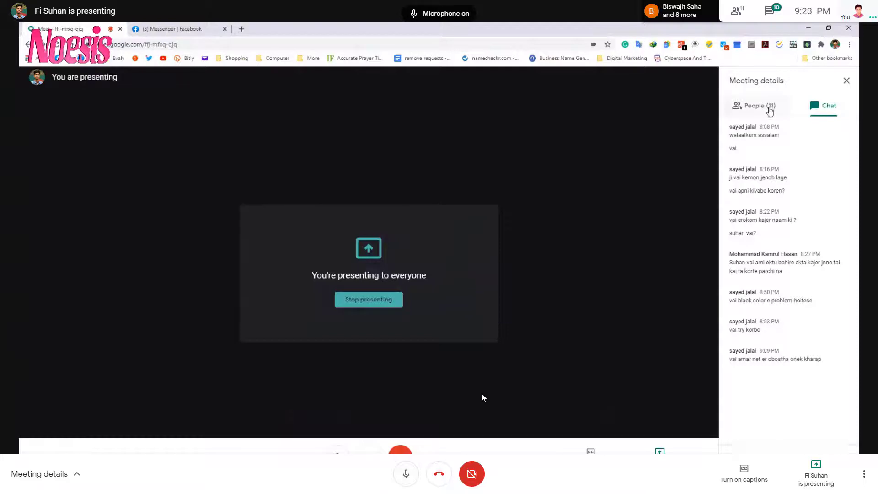
left_click(770, 110)
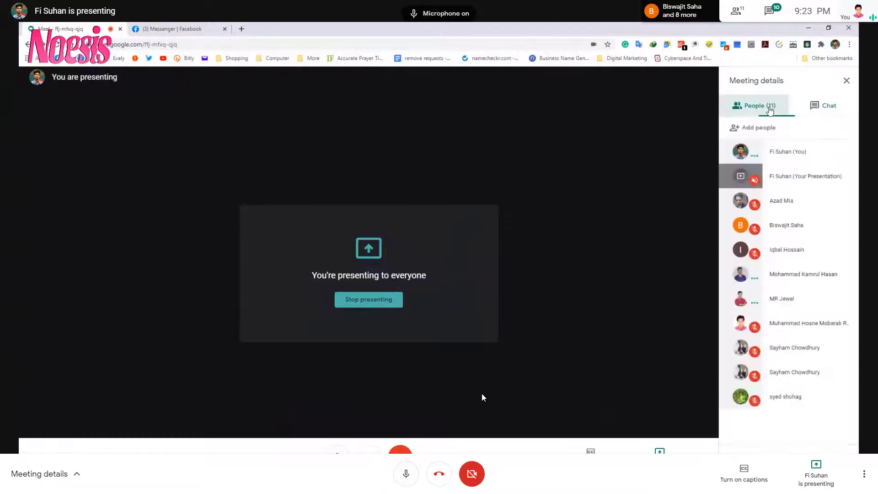
left_click(406, 475)
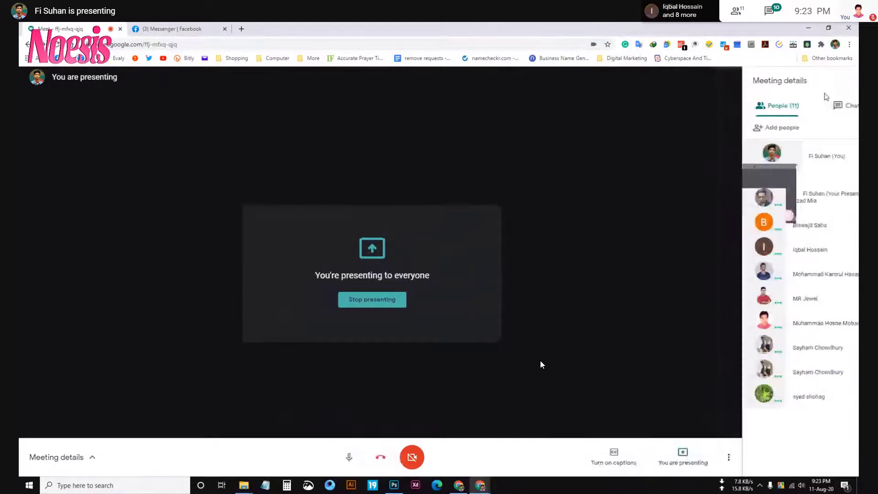
left_click(185, 30)
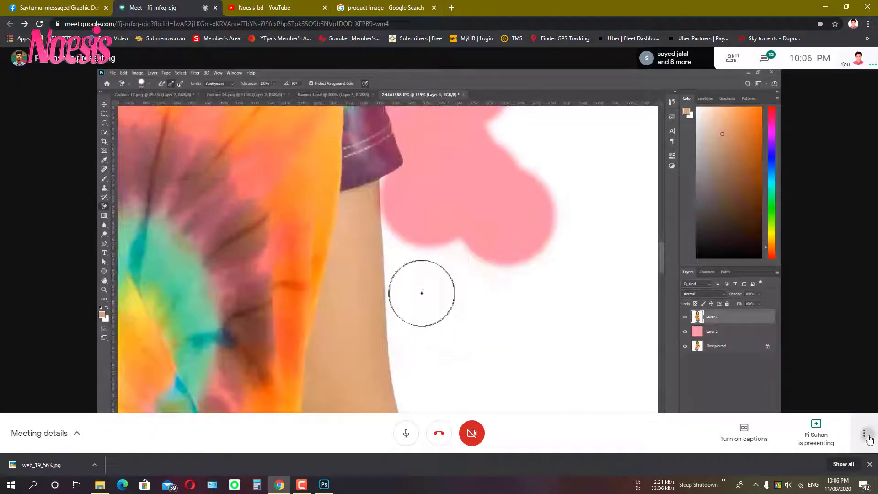
Switch the Meet view to full screen from the meeting's options menu.
left_click(864, 433)
left_click(823, 291)
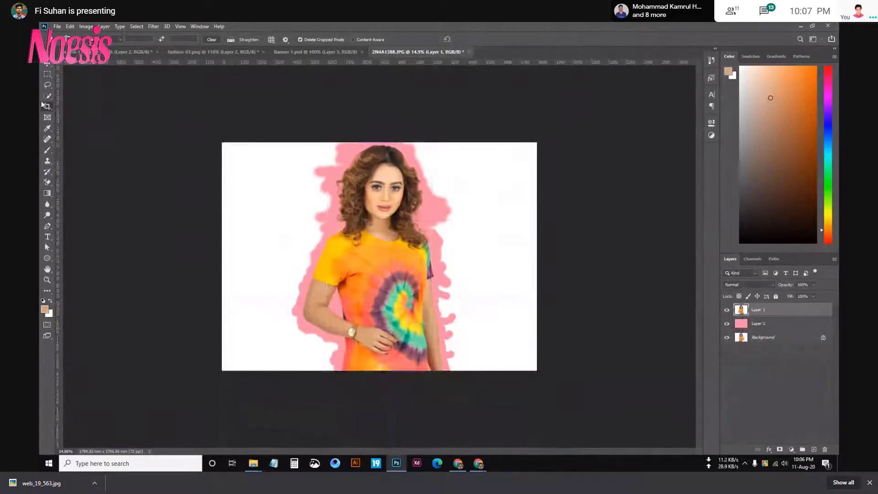
Remove the white background left and right of the woman with the Magic Eraser.
right_click(46, 185)
left_click(69, 196)
left_click(270, 202)
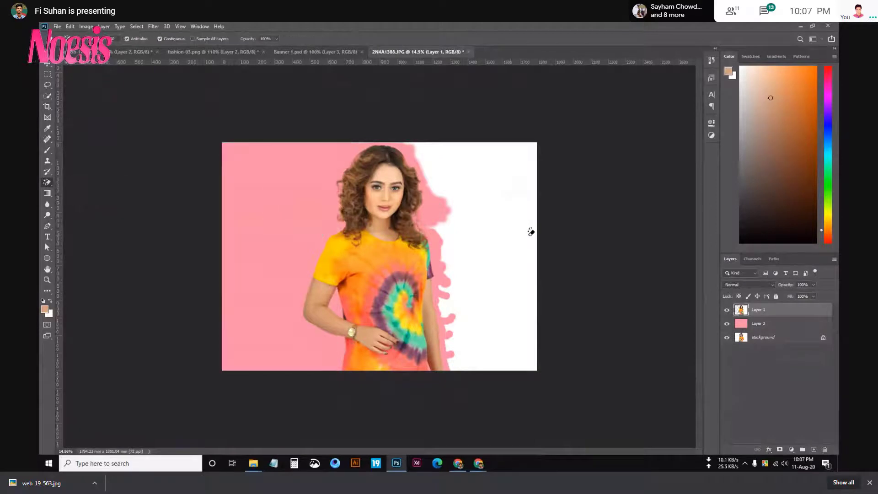
left_click(503, 227)
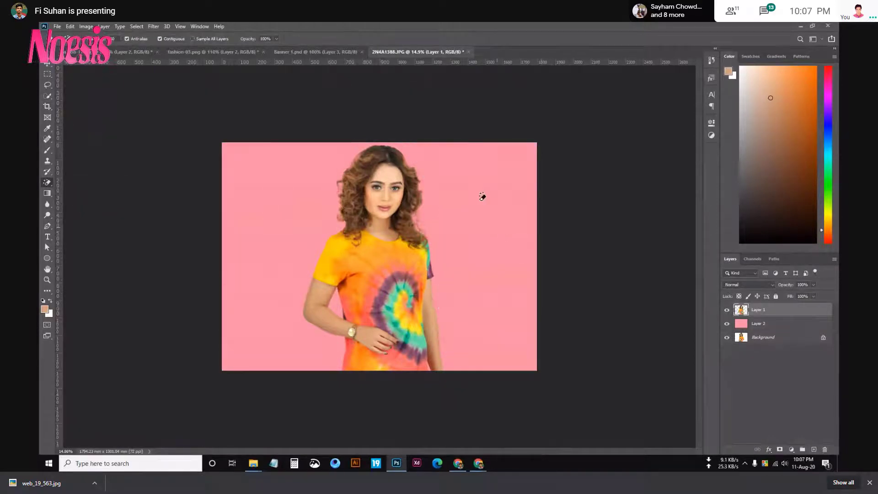
Deselect the layers with the Move tool, readjust the zoom, and switch to fashion-03.png.
left_click(47, 63)
left_click(118, 130)
key("ctrl+plus")
key("ctrl+plus")
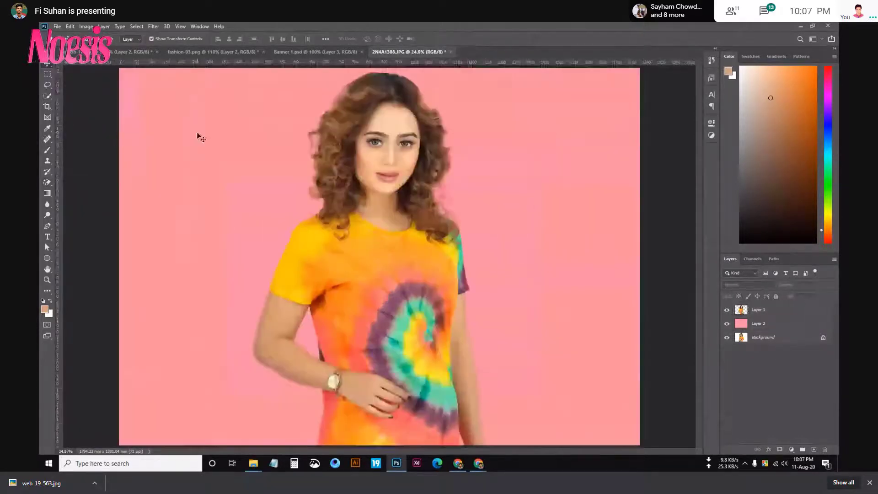
key("ctrl+minus")
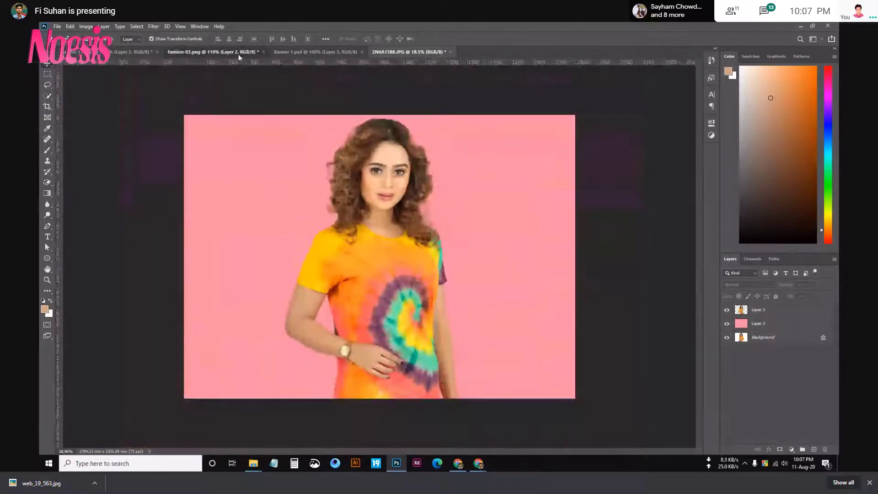
left_click(237, 54)
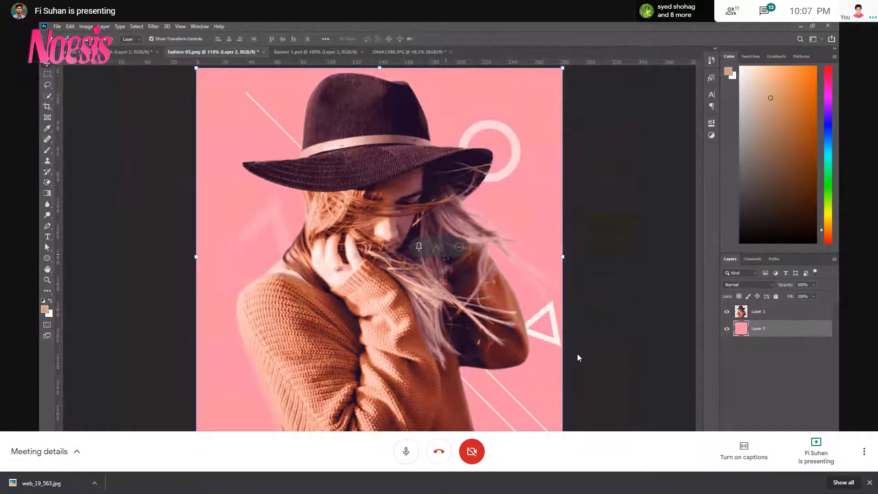
Mute the Google Meet microphone.
left_click(407, 453)
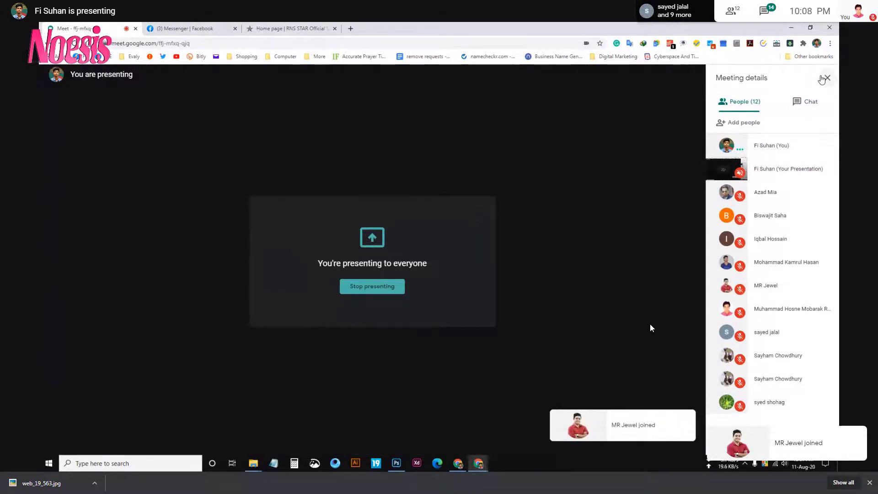
Close the Meeting details panel in Google Meet.
left_click(822, 79)
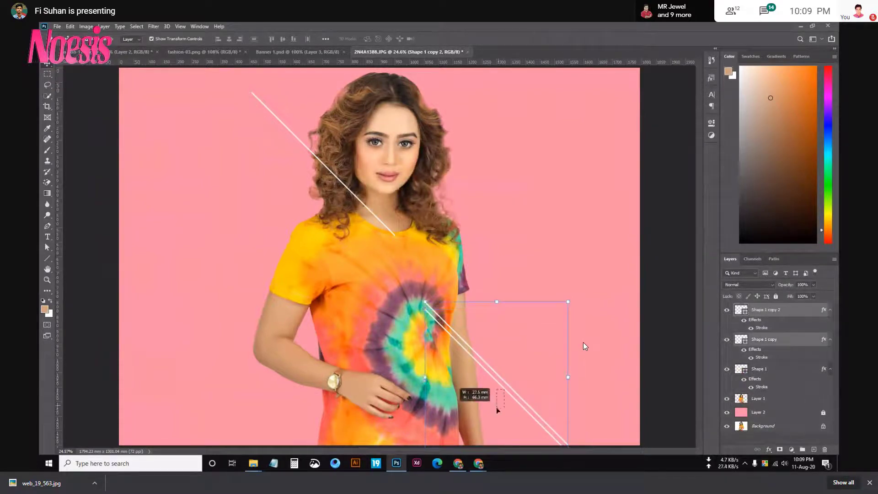
Deselect the line layers and drag Shape 1 copy 2's line parallel beside its twin.
left_click(557, 401)
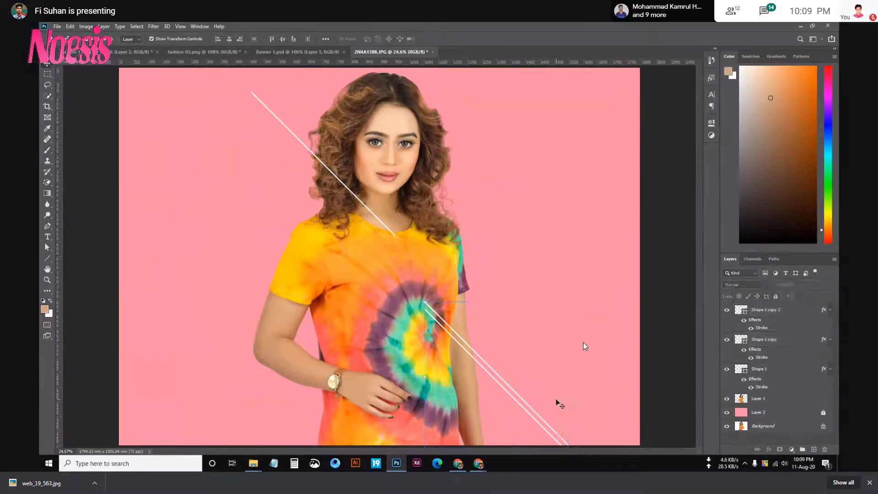
scroll(555, 399, "up", 5)
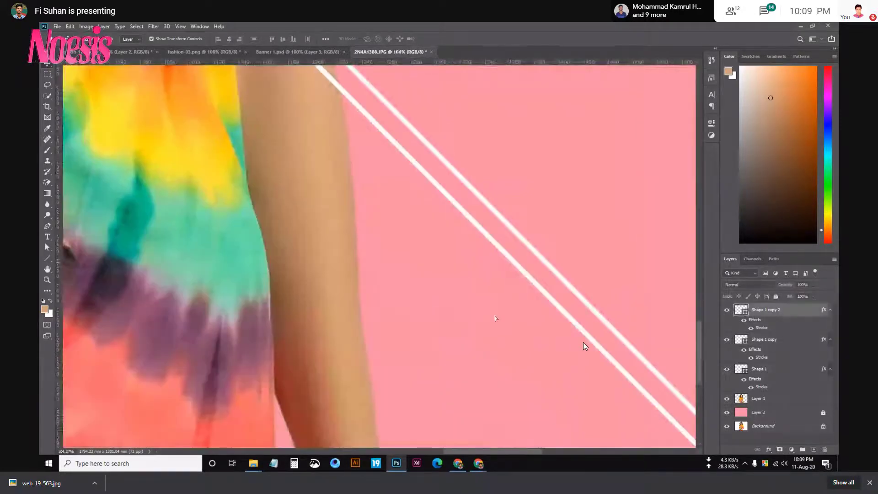
left_click_drag(494, 318, 462, 378)
scroll(457, 370, "down", 5)
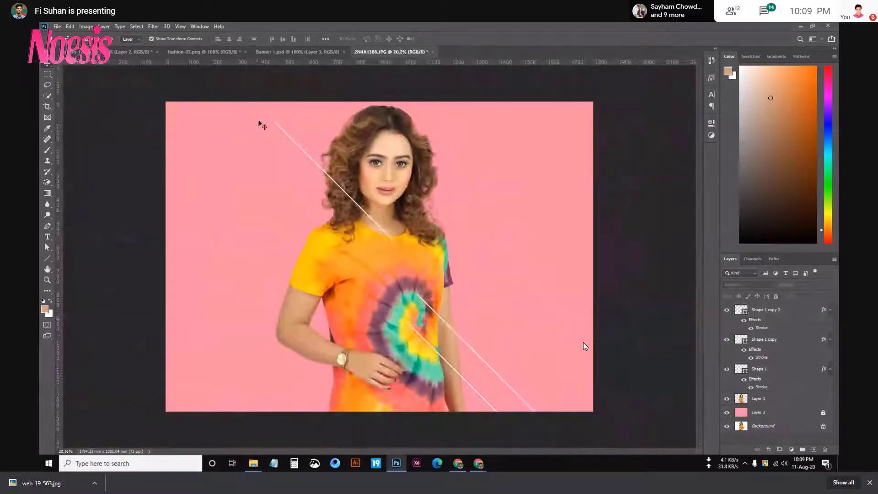
Move the woman's Layer 1 above the white line layers in the Layers panel.
left_click(297, 52)
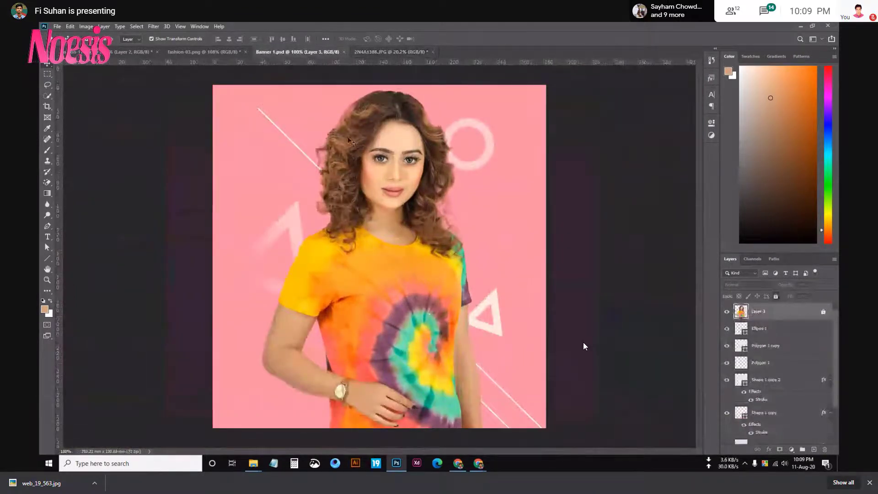
left_click(391, 52)
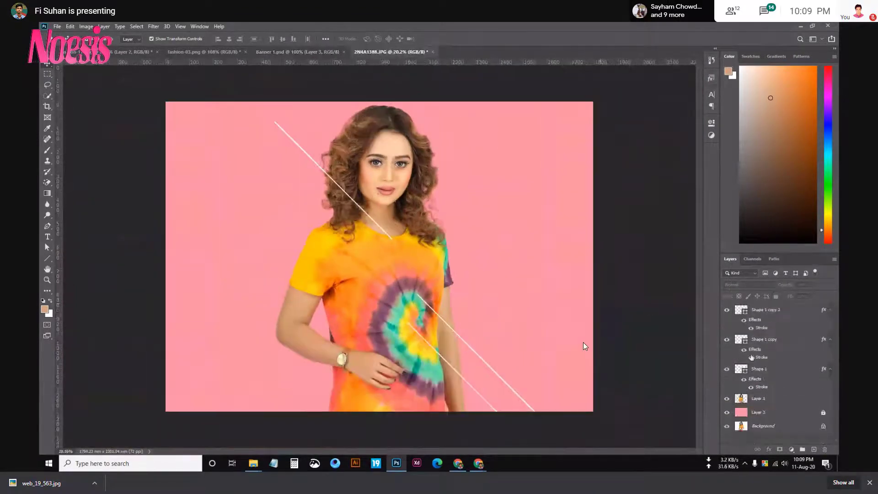
left_click(758, 399)
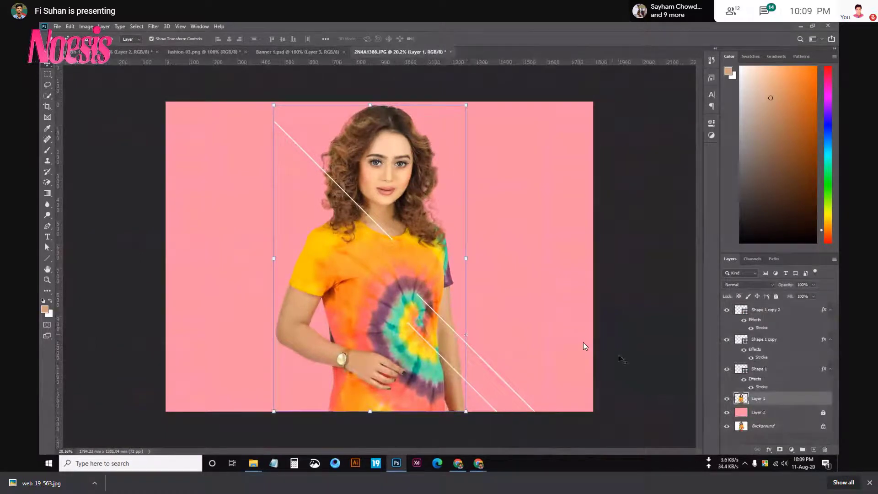
left_click_drag(761, 400, 754, 309)
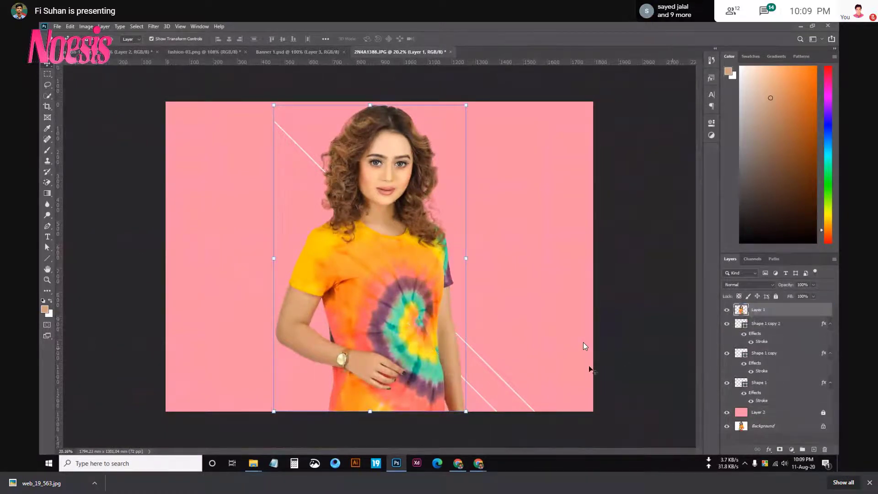
left_click(641, 293)
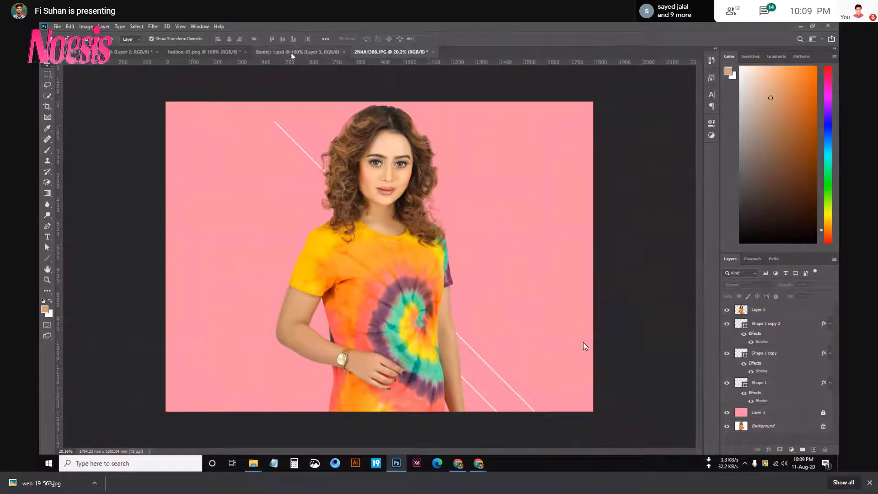
Draw a thin white-stroked circle right of the woman's head with the Ellipse Tool.
left_click(291, 54)
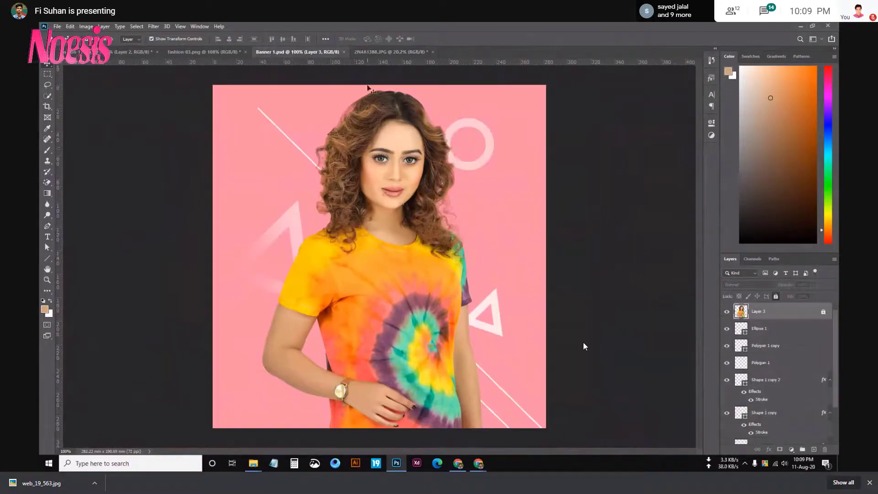
left_click(402, 56)
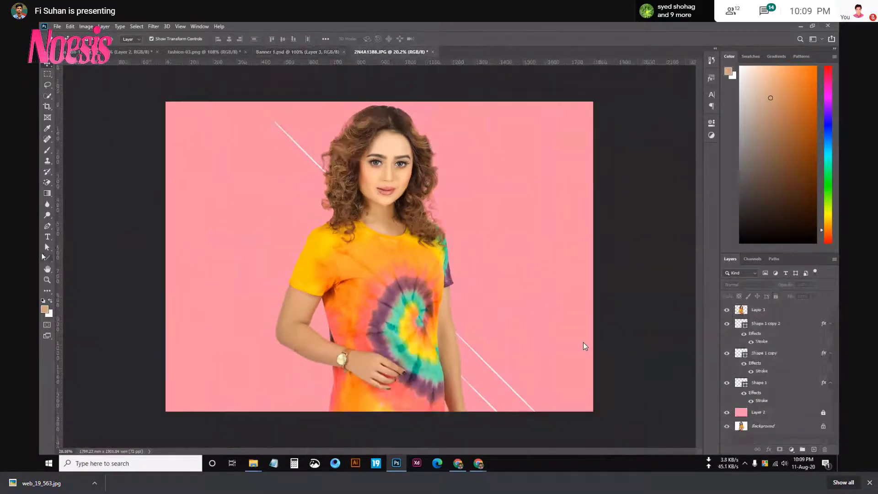
left_click(47, 259)
right_click(47, 259)
left_click(78, 274)
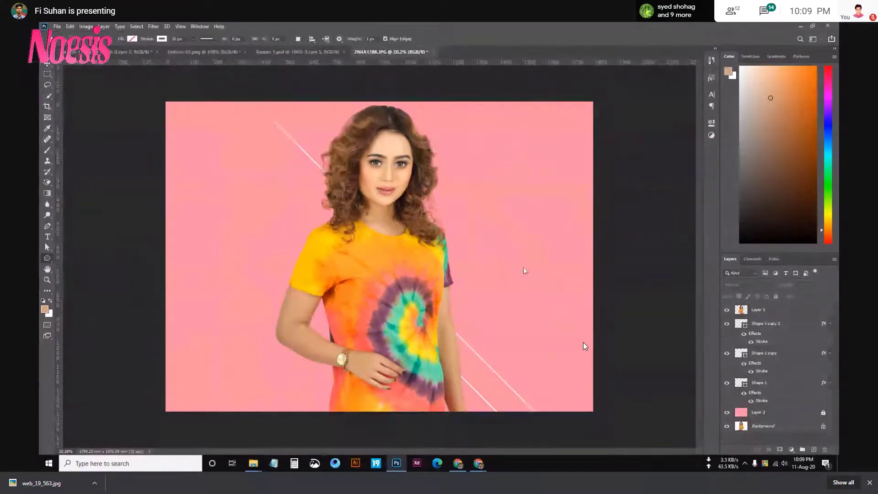
mouse_move(448, 145)
left_mouse_down()
mouse_move(507, 215)
mouse_move(502, 199)
left_mouse_up()
left_click(688, 120)
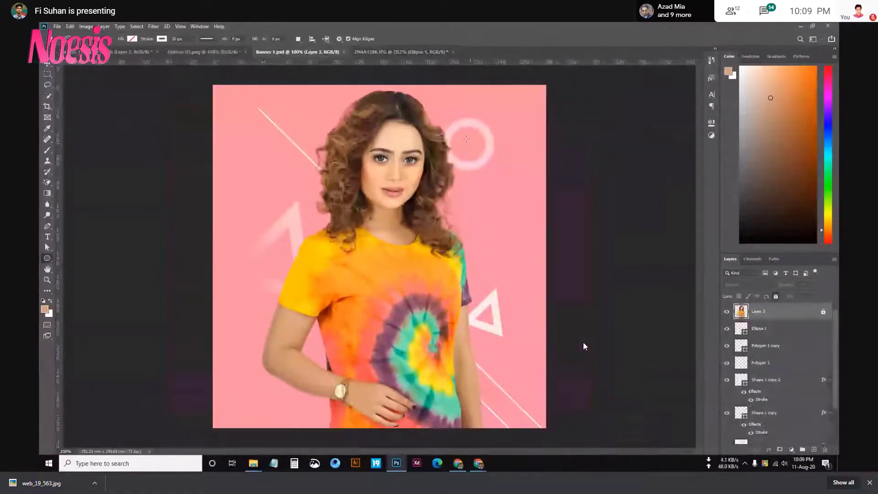
Compare with the hat and Banner 1 designs, toggling Banner 1's pink background off and on.
key("ctrl+Tab")
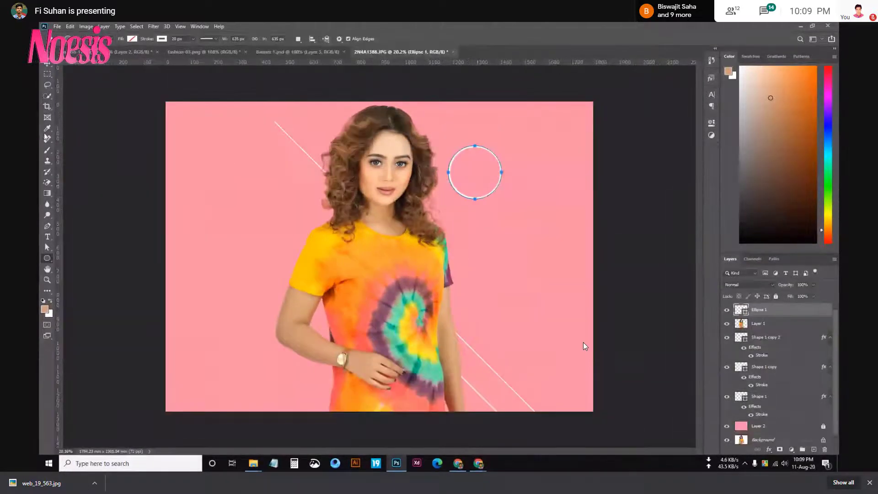
left_click(213, 52)
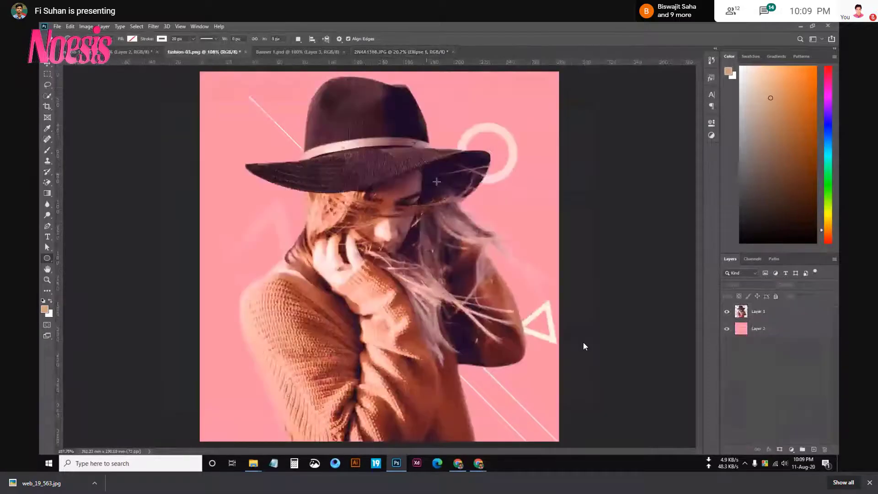
left_click(326, 53)
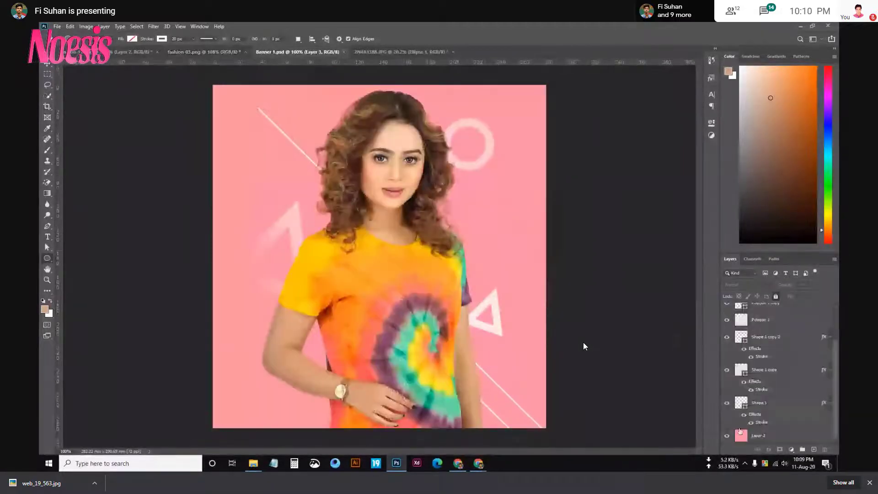
left_click(727, 436)
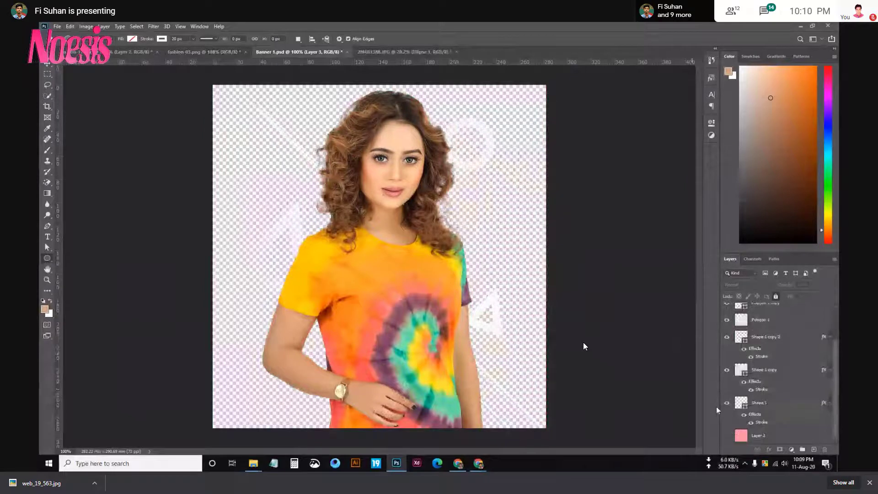
left_click(727, 435)
left_click(403, 51)
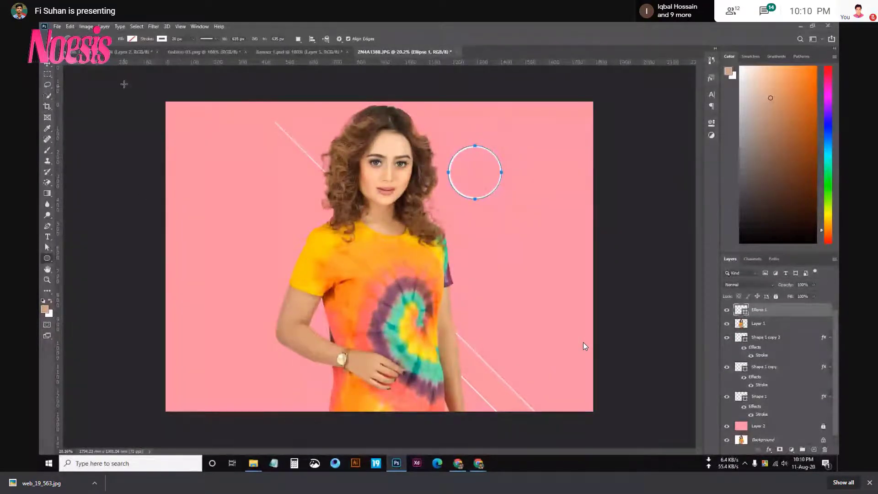
Widen the circle's white stroke to 100 px in the options bar.
left_click(132, 38)
left_click(162, 38)
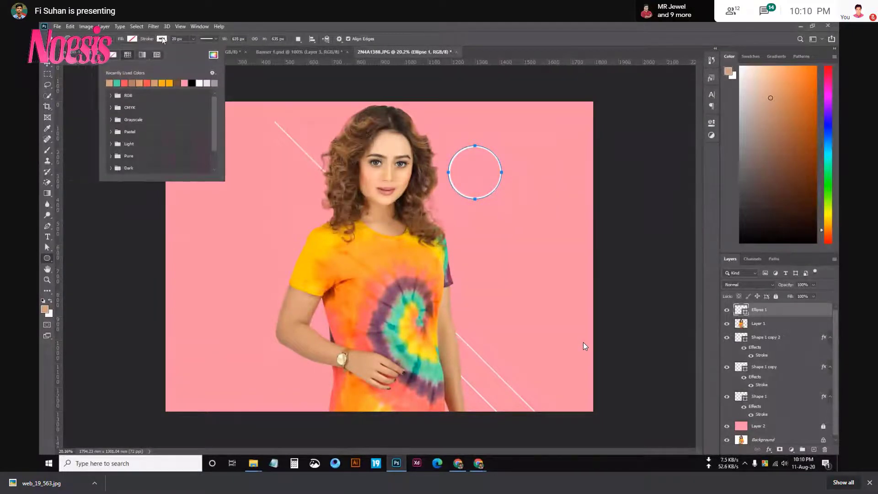
left_click(187, 38)
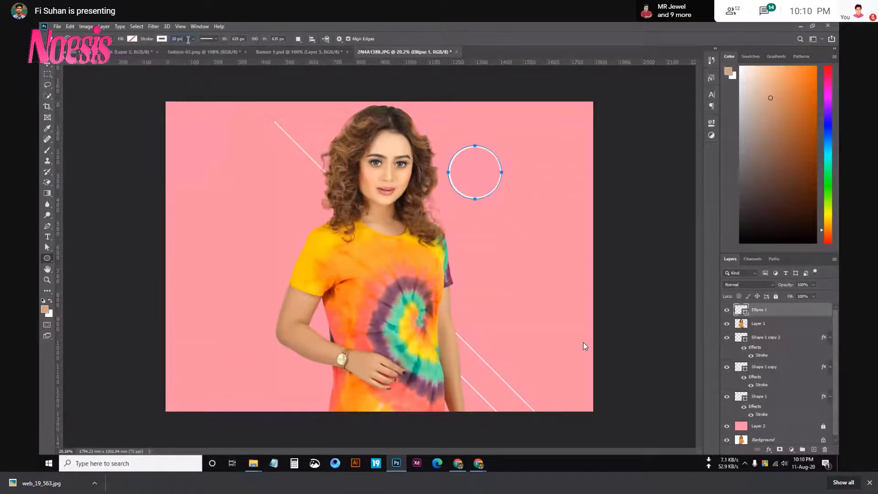
left_click(187, 38)
type("50")
key("Return")
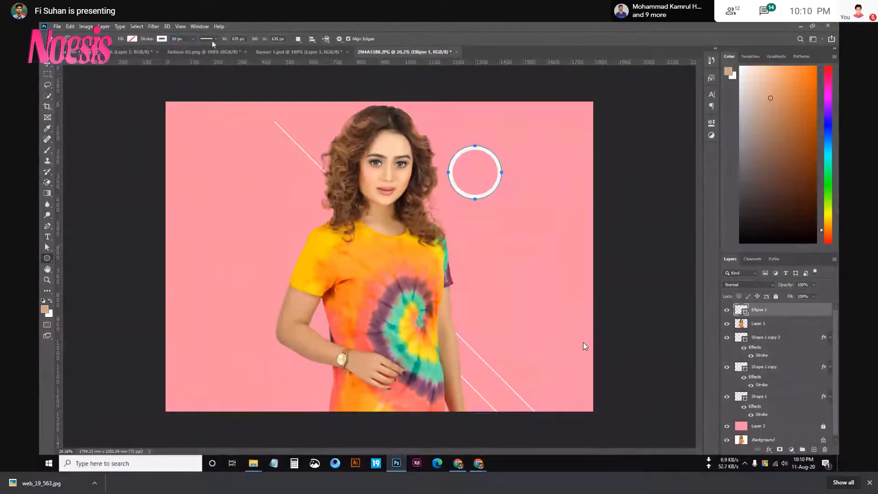
left_click(186, 38)
type("100")
key("Return")
Move the ring slightly left with the Move tool and compare it to Banner 1.
left_click(47, 68)
left_click_drag(470, 172, 451, 187)
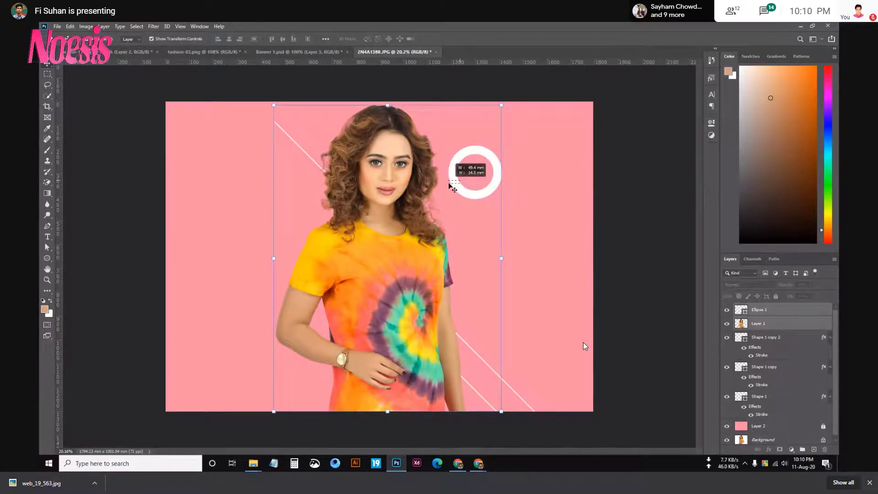
left_click(596, 190)
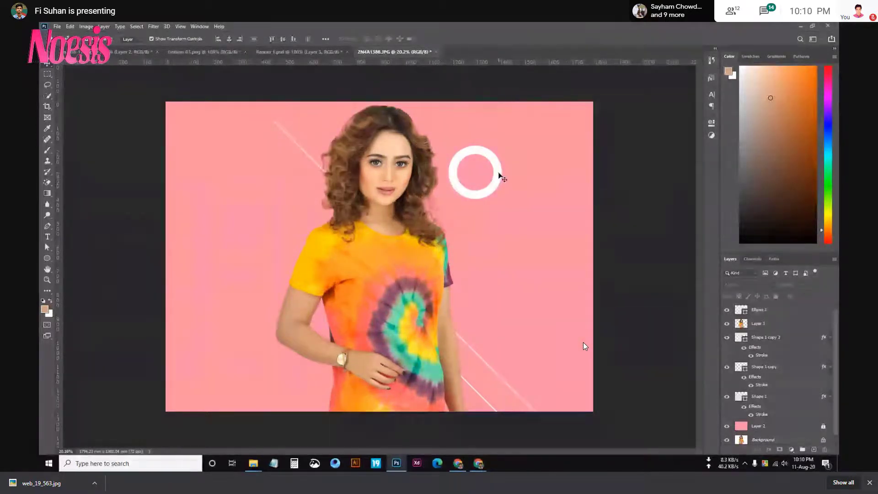
left_click_drag(499, 175, 478, 175)
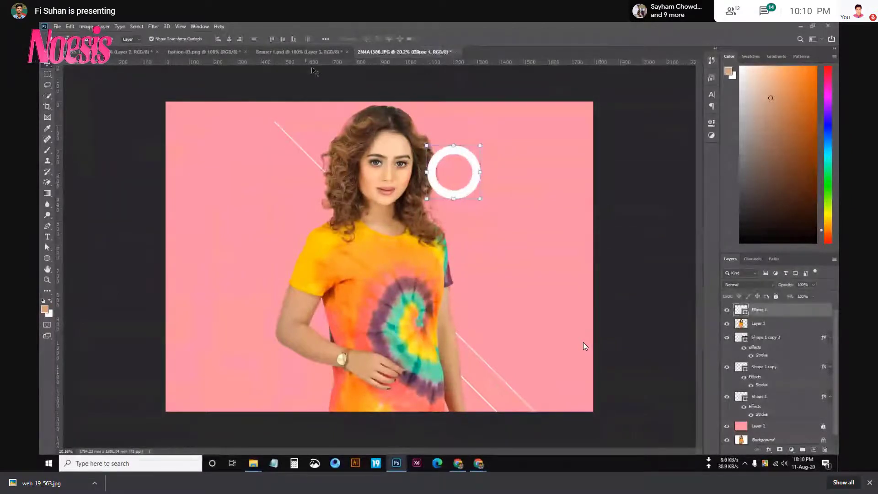
left_click(299, 52)
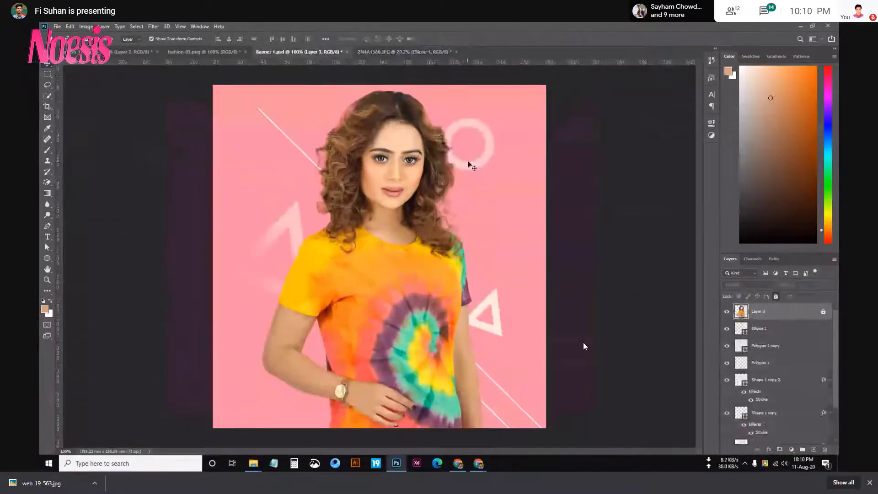
Fade the Ellipse 1 ring to 50% opacity and move the woman's layer above it.
left_click(399, 54)
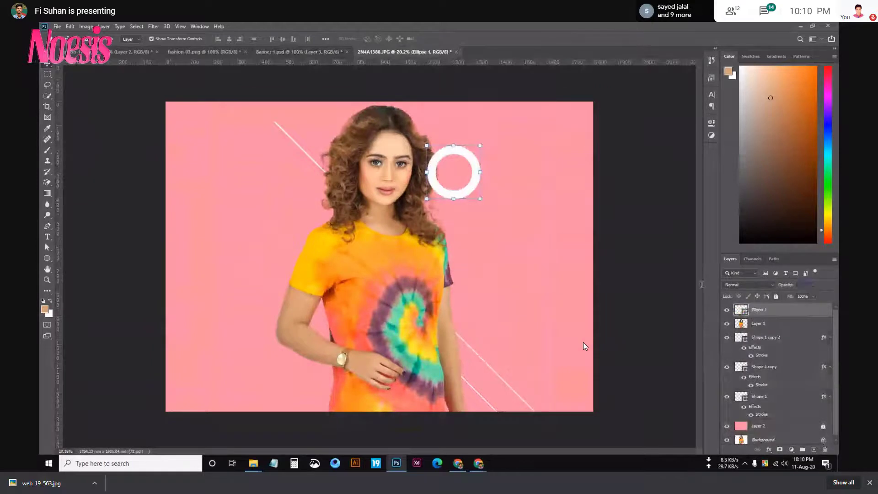
key("alt+bracketleft")
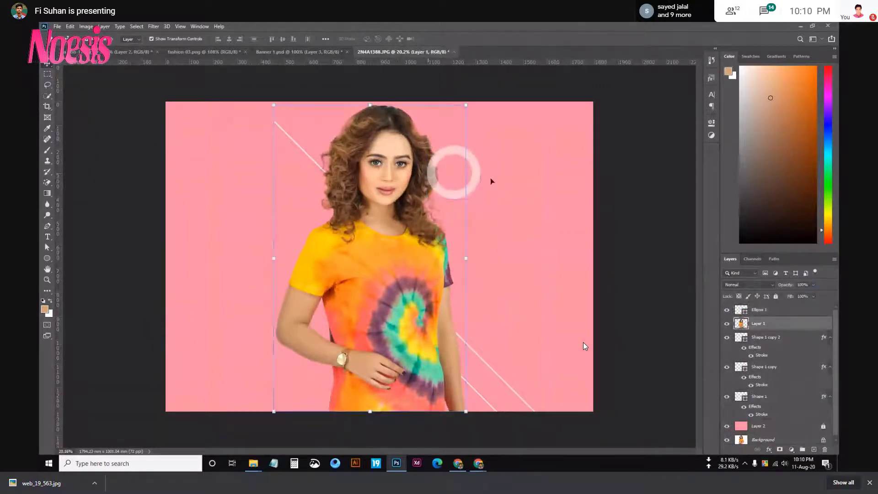
key("ctrl+bracketright")
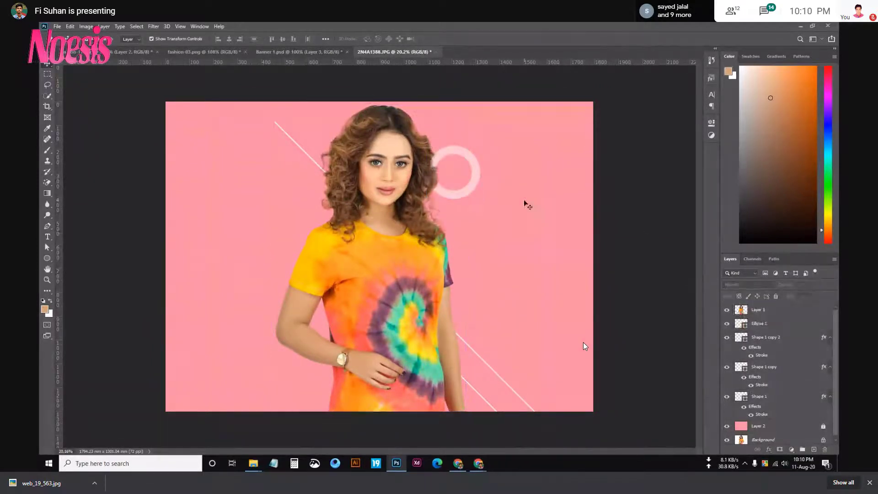
left_click(473, 190)
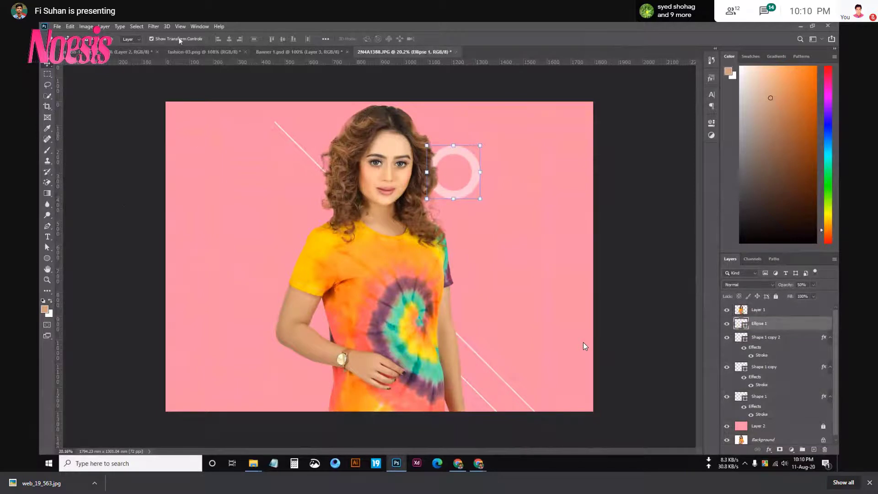
left_click(298, 52)
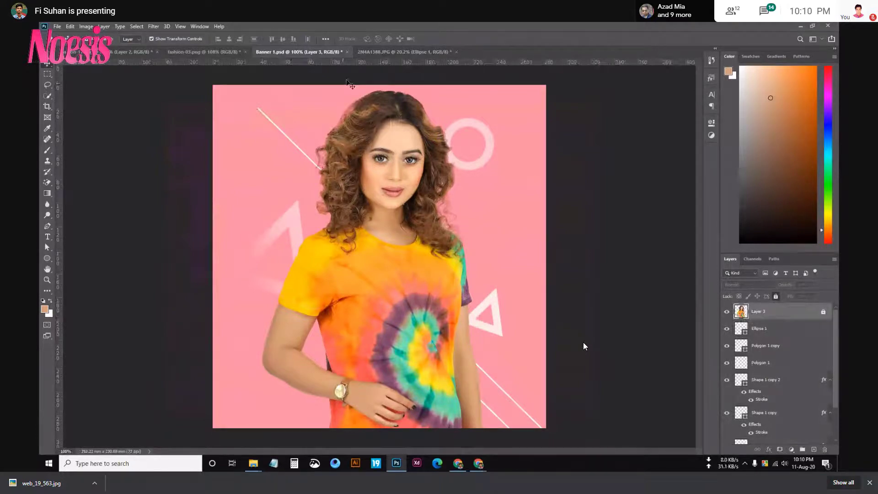
Select the Polygon Tool and open the settings for a new polygon.
key("ctrl+Tab")
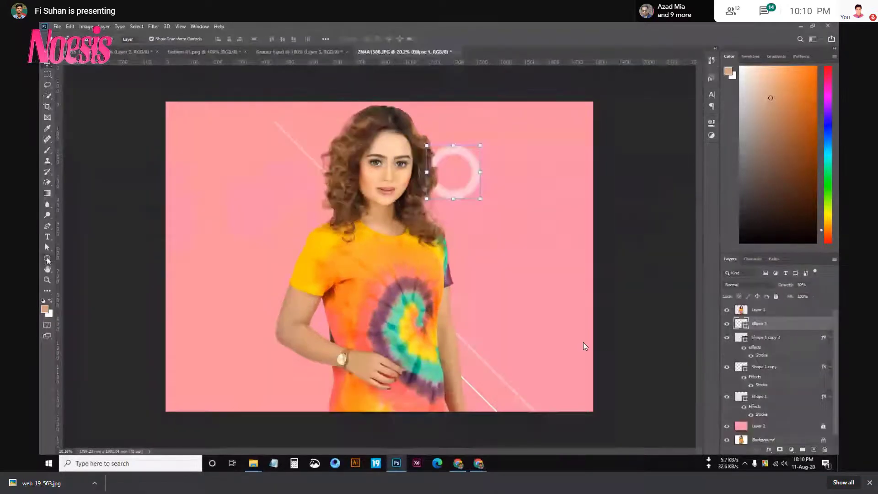
right_click(47, 258)
left_click(73, 275)
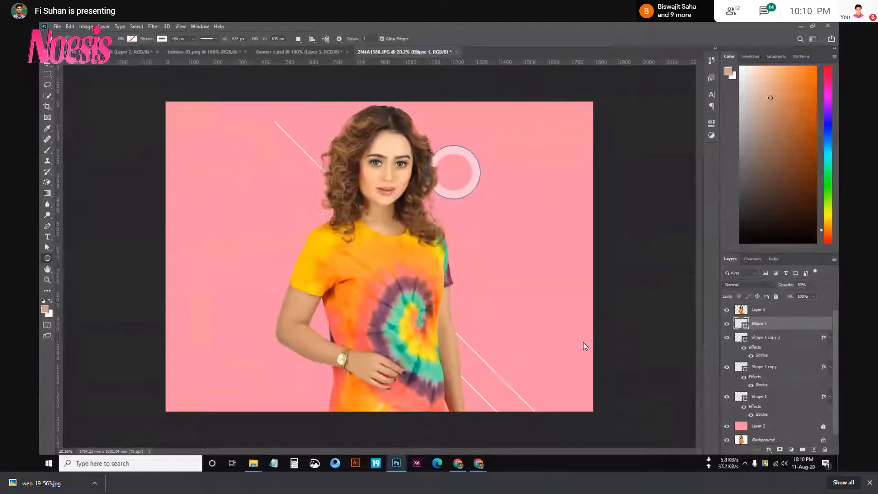
left_click(176, 258)
Create a three-sided polygon and move it to the left of the woman.
left_click(443, 150)
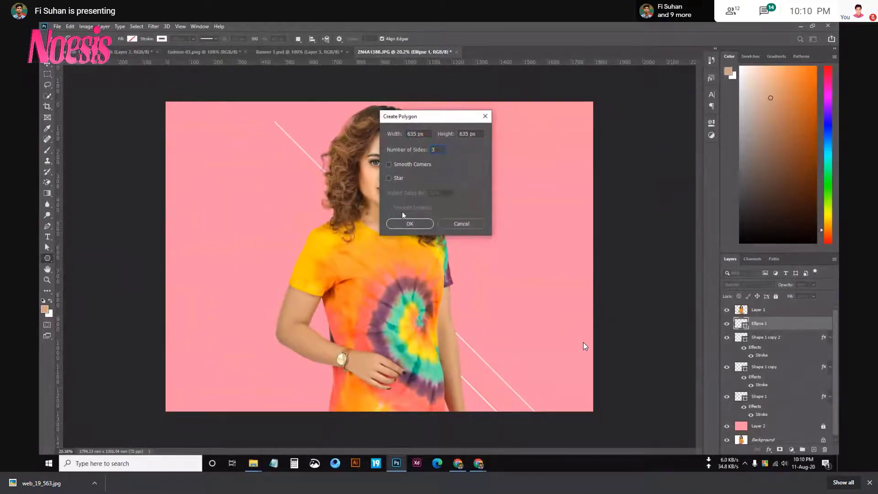
left_click(410, 223)
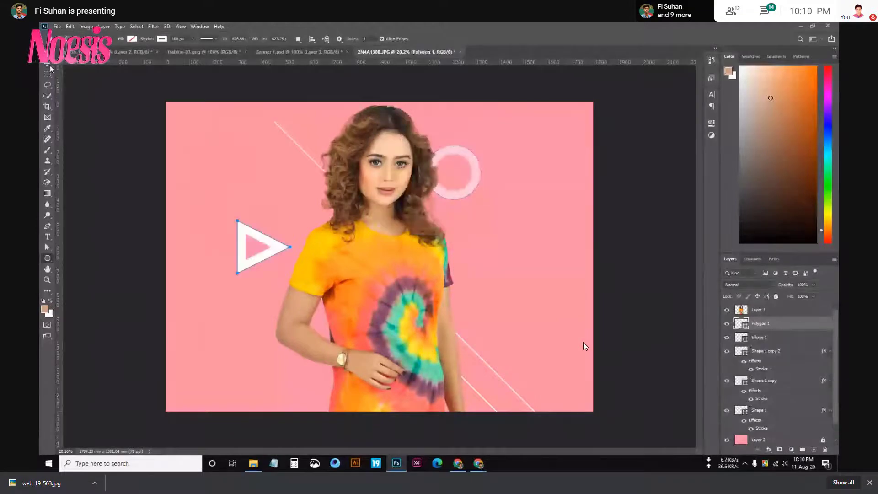
key("v")
mouse_move(239, 247)
left_mouse_down()
mouse_move(254, 258)
mouse_move(234, 256)
left_mouse_up()
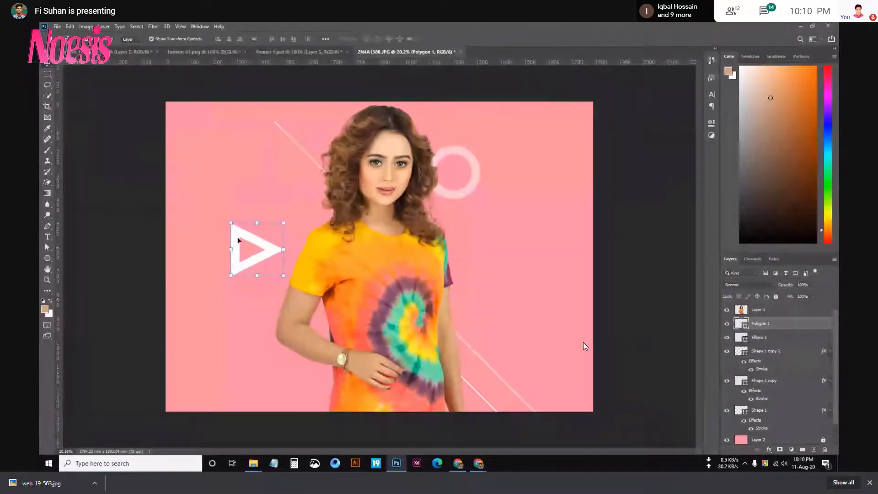
Set the triangle's fill to none and make its stroke white in the Color Picker.
left_click(46, 258)
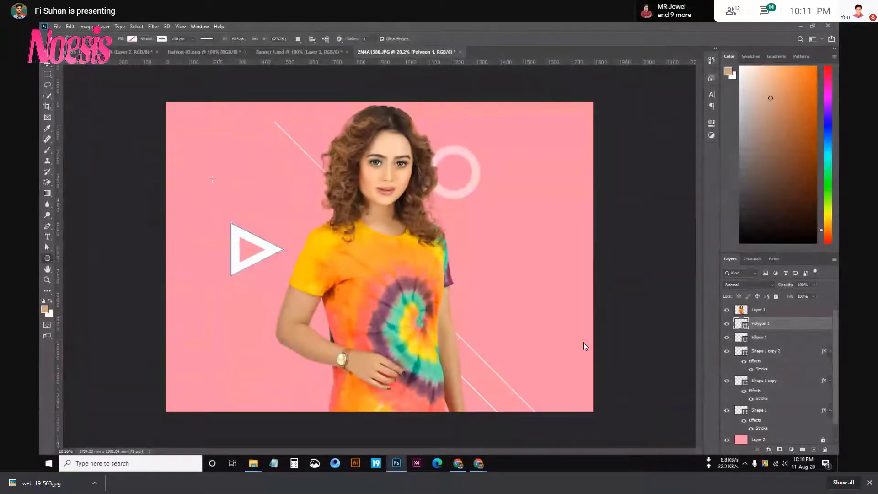
left_click(132, 38)
left_click(118, 83)
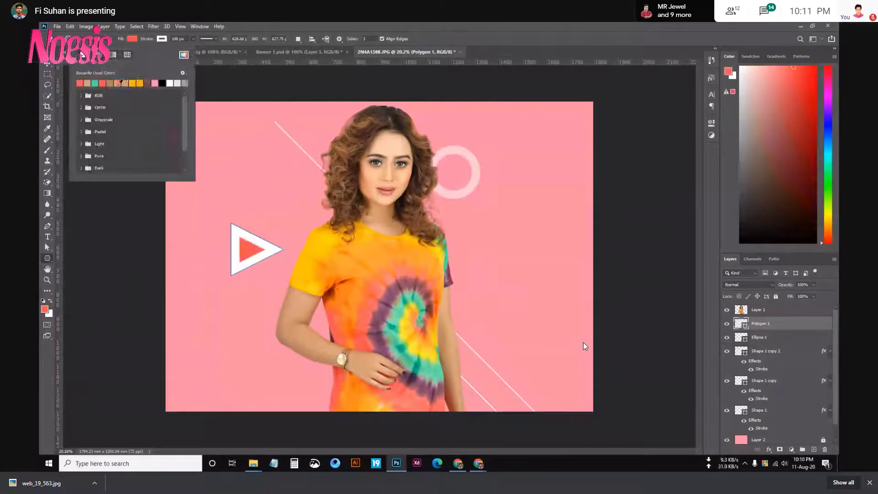
left_click(114, 55)
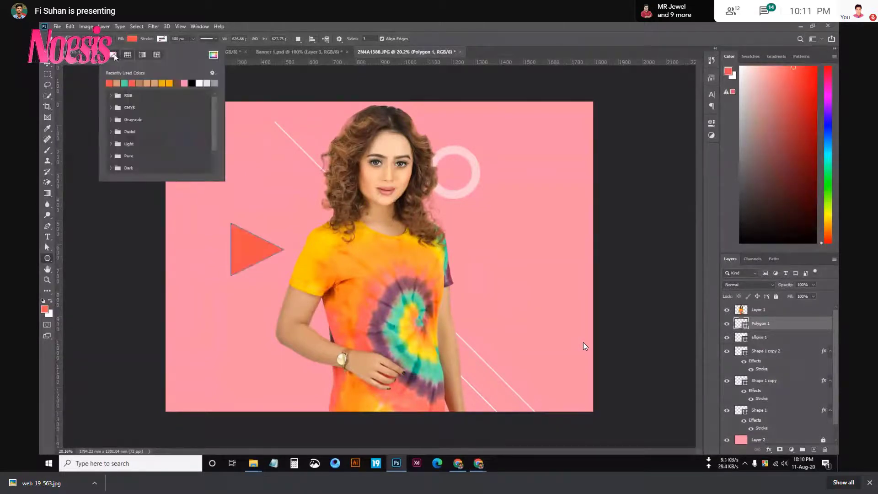
left_click(82, 55)
left_click(162, 39)
left_click(214, 56)
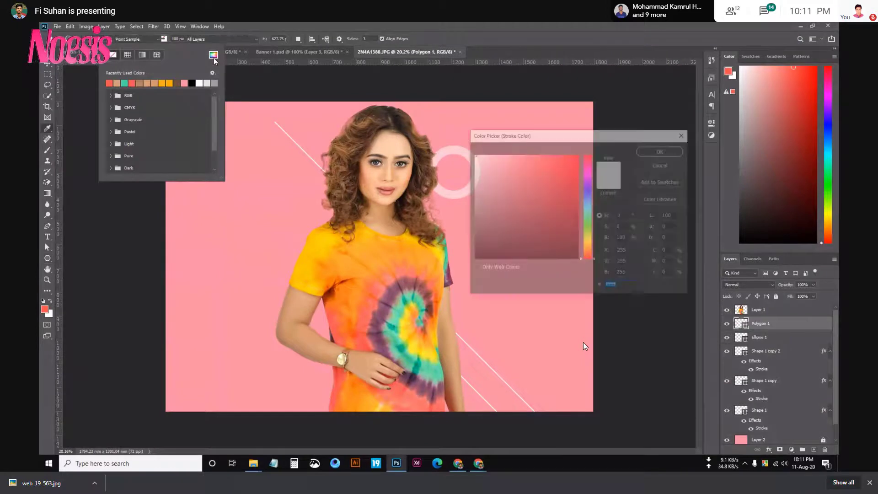
left_click(655, 153)
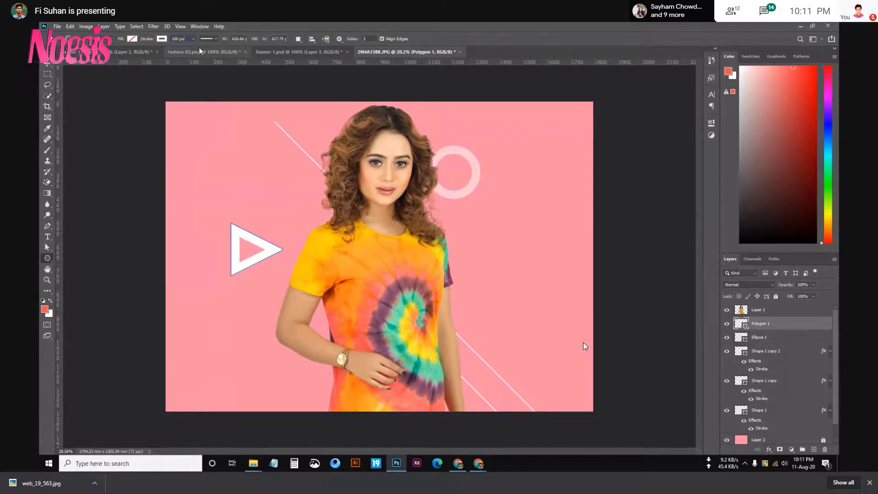
Apply the thick white outline and move the triangle to the model's right.
key("Escape")
key("v")
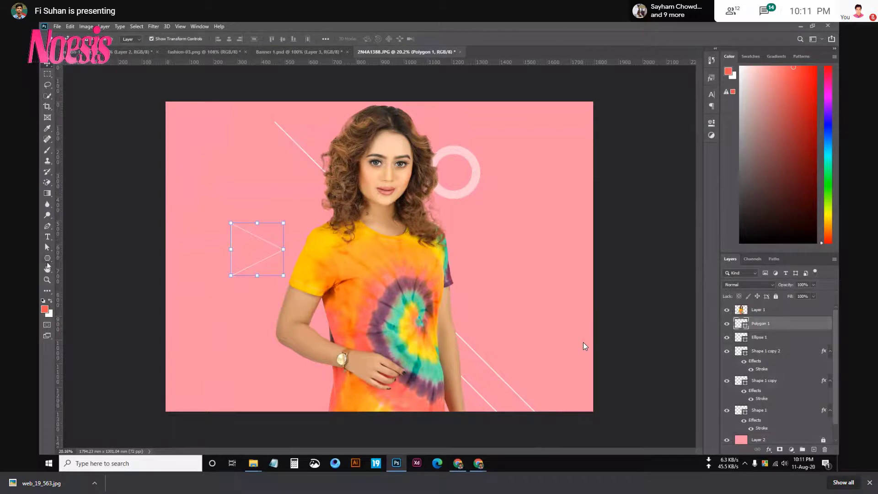
left_click(47, 258)
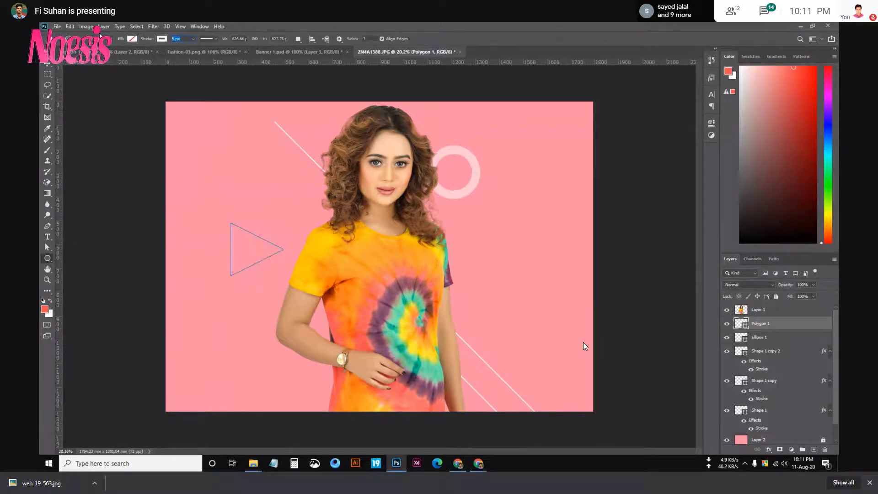
type("100")
key("Return")
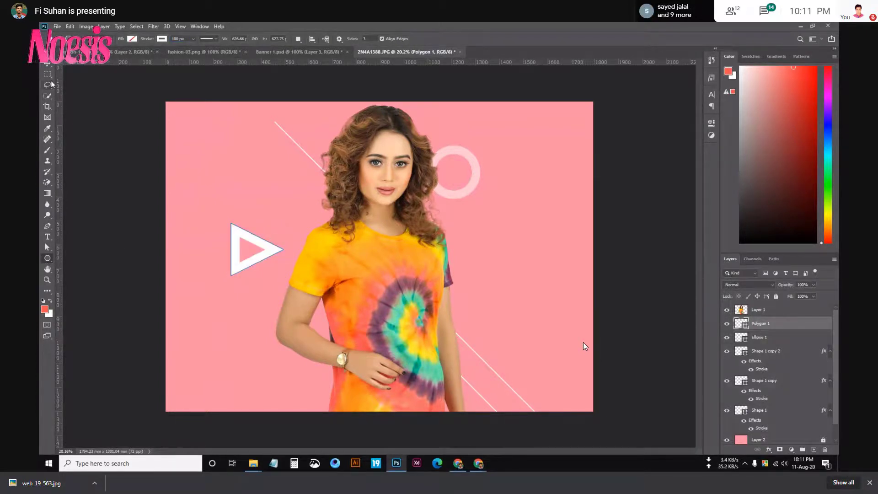
key("v")
left_click_drag(252, 270, 474, 283)
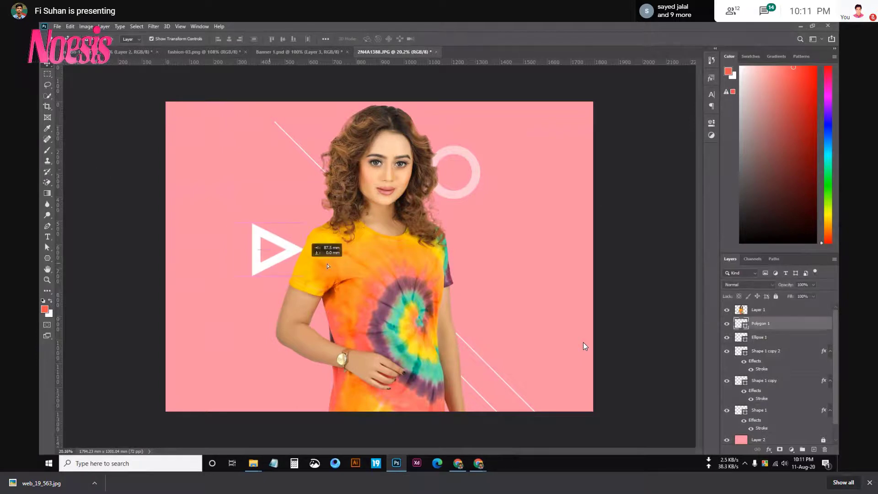
Rotate the right triangle to tilt it and nudge it slightly right and down.
left_click(309, 53)
left_click(385, 51)
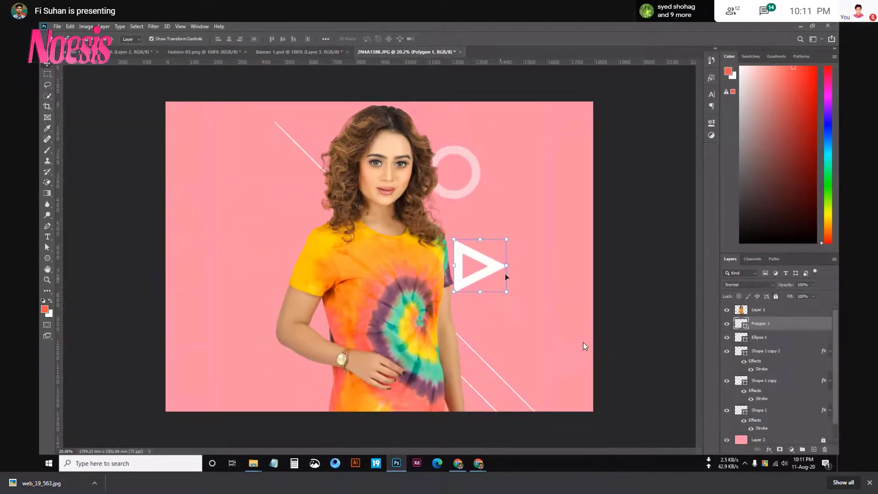
left_click_drag(505, 273, 467, 192)
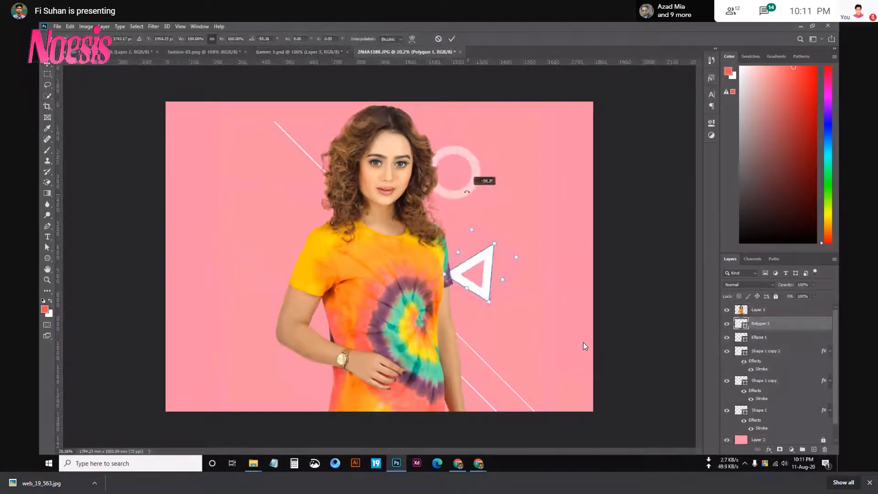
key("Return")
left_click_drag(490, 277, 499, 285)
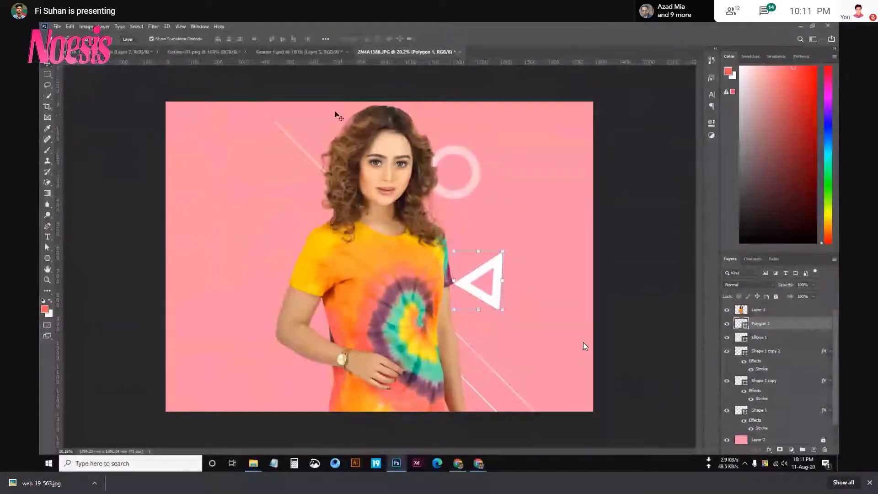
left_click(297, 52)
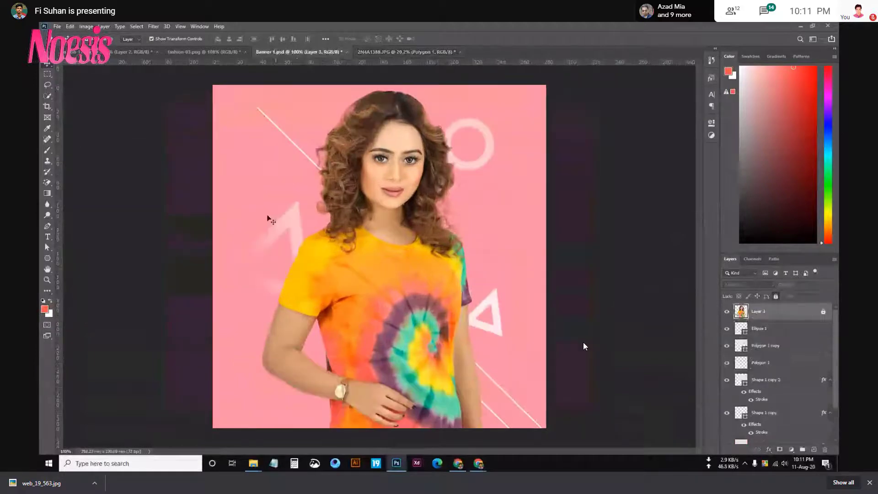
left_click(403, 52)
Place a copy of the triangle on the left, resize it and adjust its position.
left_click_drag(400, 274, 256, 256)
key("ctrl+t")
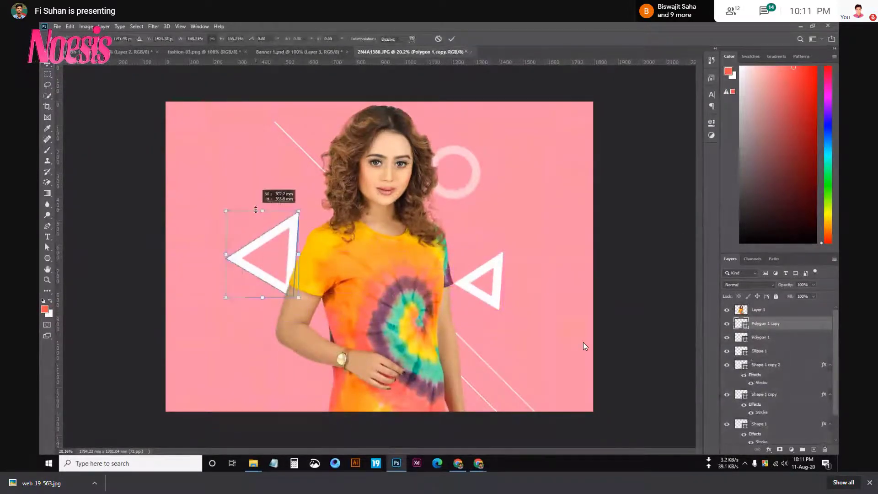
left_click_drag(259, 218, 274, 203)
key("Return")
left_click_drag(287, 242, 287, 252)
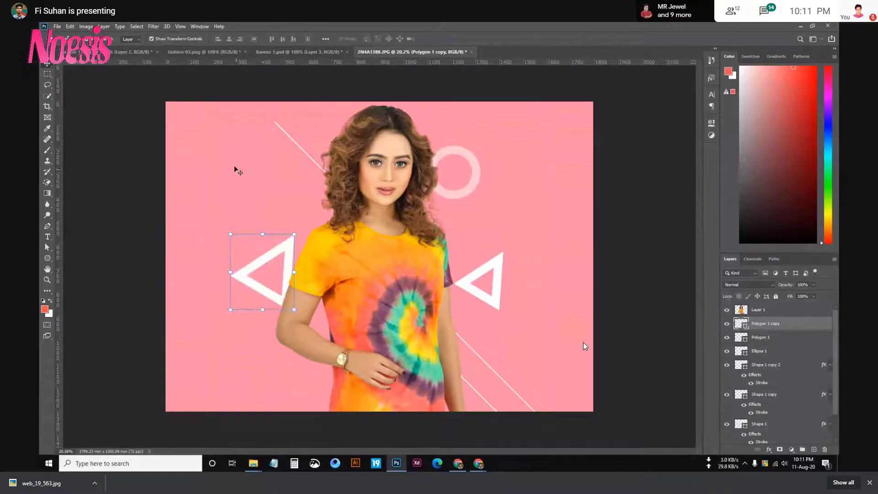
key("ctrl+shift+Tab")
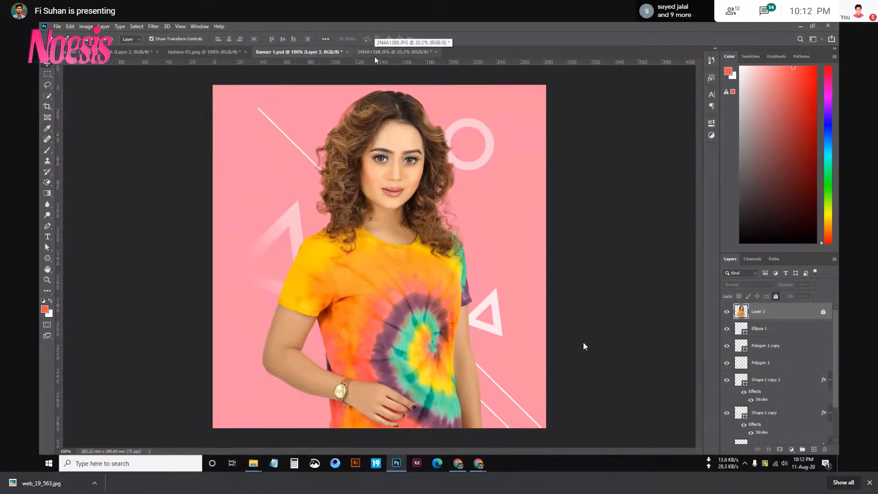
left_click(374, 54)
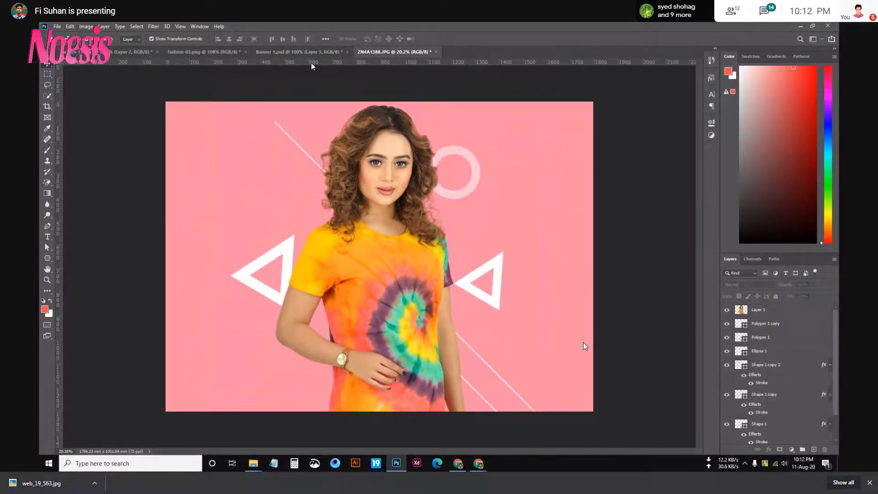
left_click_drag(274, 257, 283, 244)
Lower the left triangle's layer opacity to 40%.
left_click(804, 284)
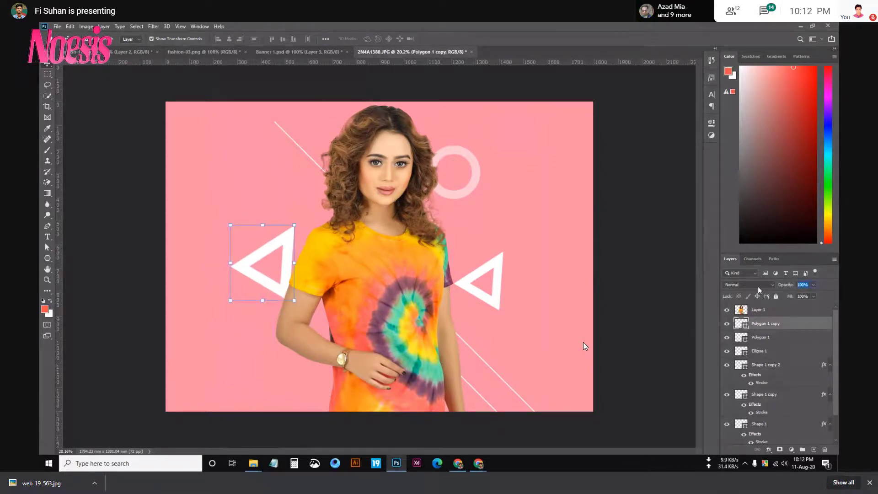
type("30")
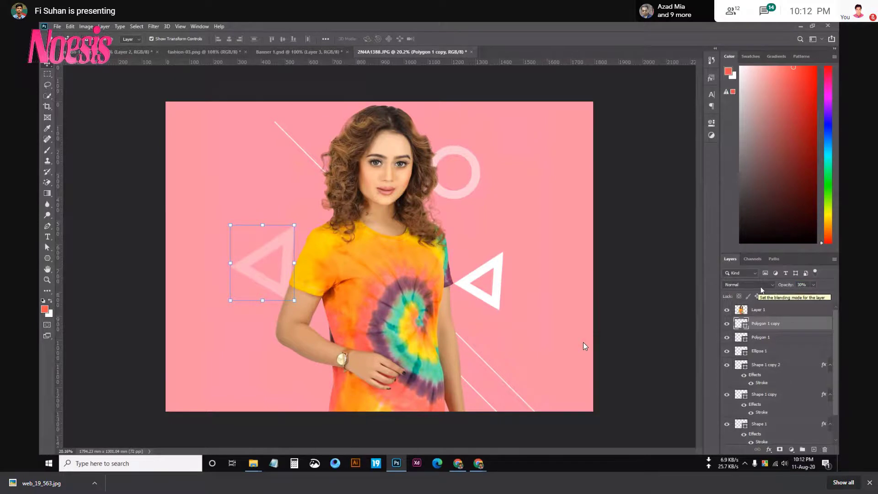
key("Return")
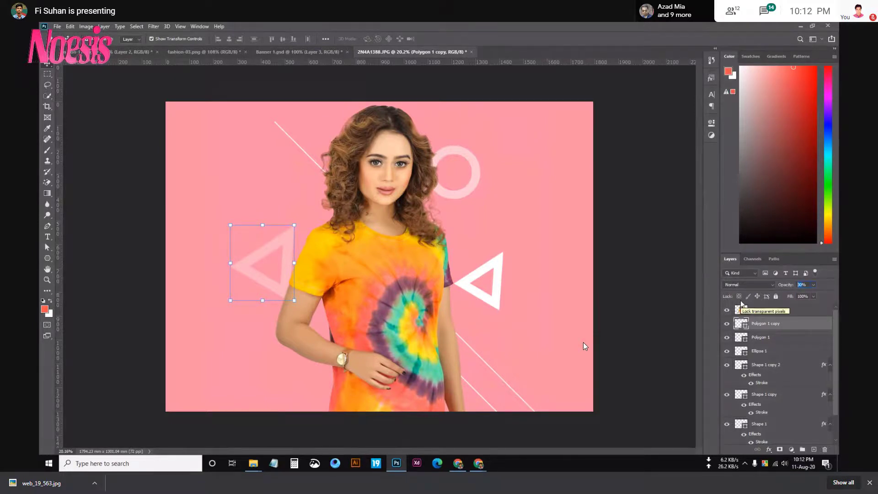
type("40")
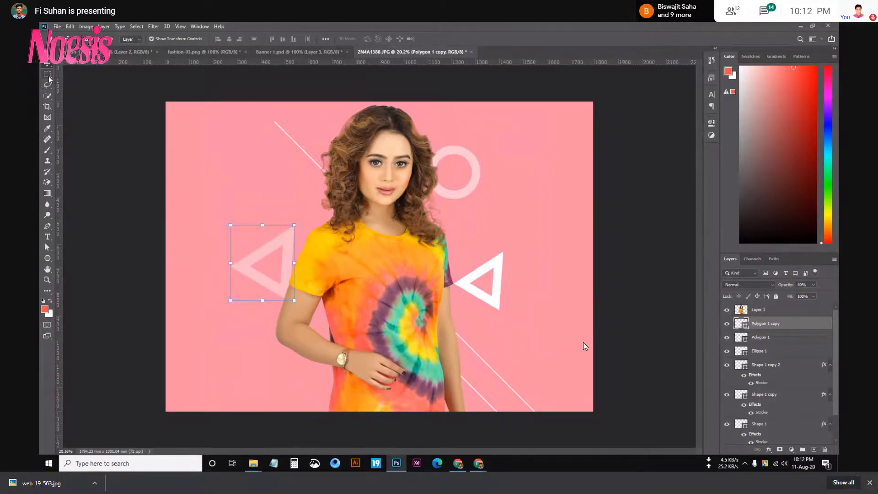
Draw a feathered elliptical marquee over the left triangle and attempt to delete inside it.
right_click(48, 74)
left_click(86, 84)
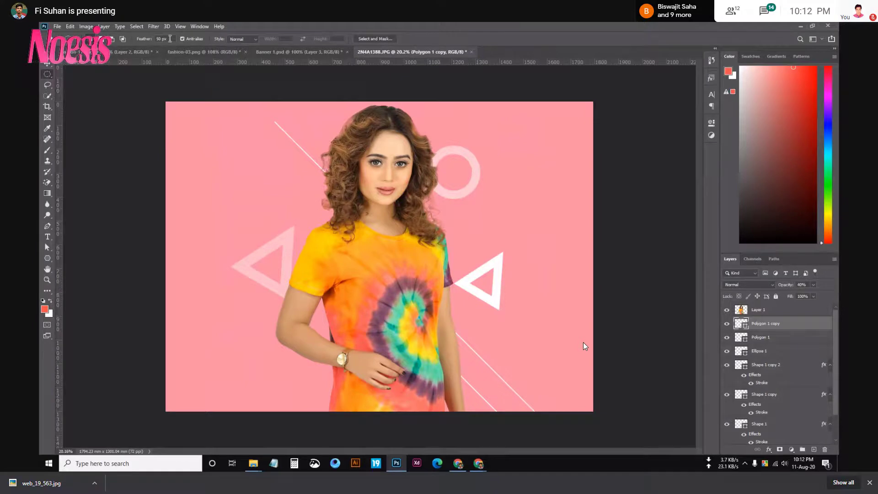
left_click_drag(170, 38, 155, 40)
left_click_drag(193, 215, 281, 348)
key("Delete")
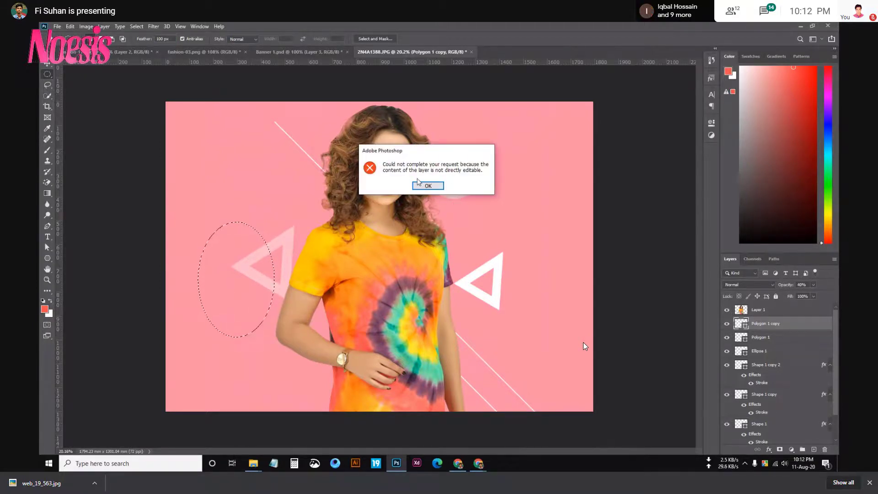
left_click(426, 185)
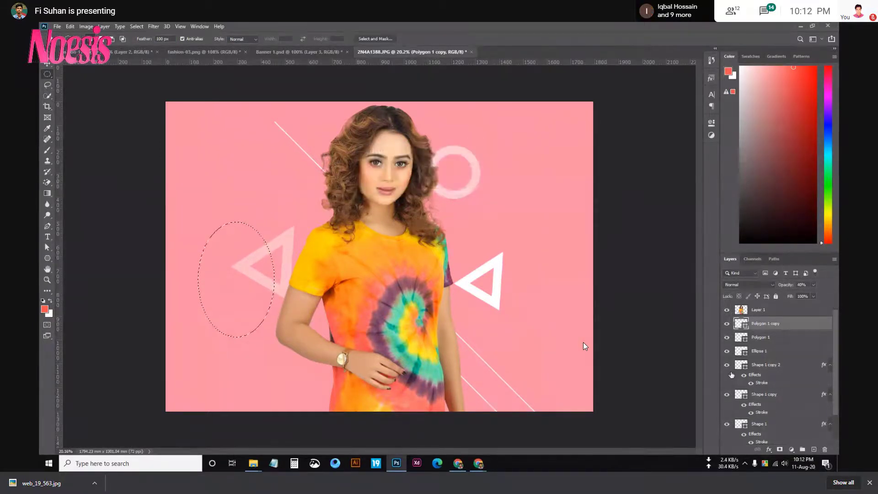
Rasterize the triangle copy, erase the area inside the oval, and redraw the oval.
right_click(763, 328)
left_click(677, 230)
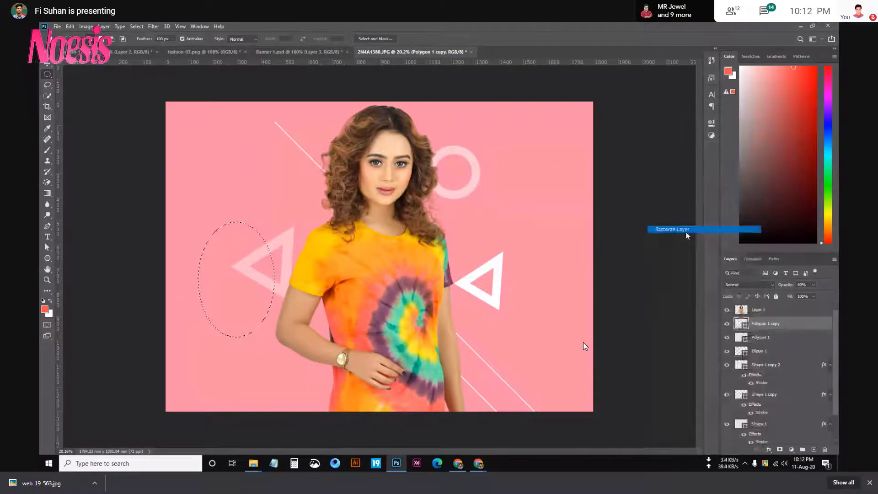
key("Delete")
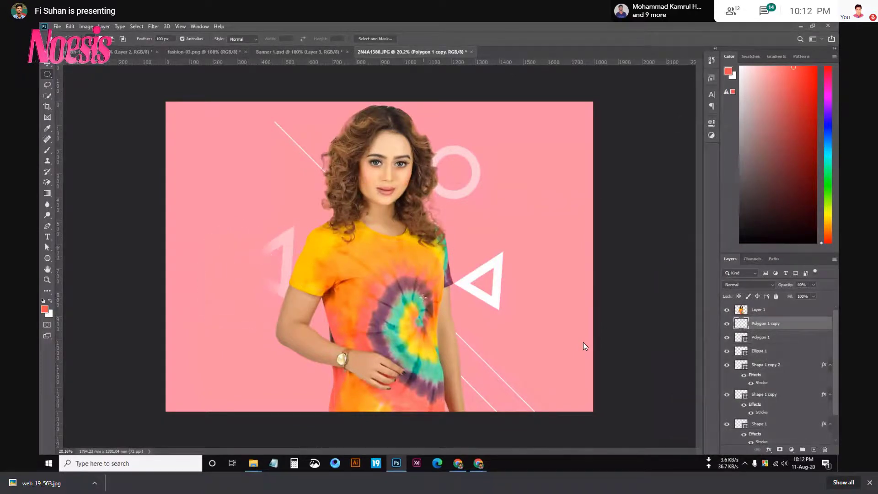
left_click(313, 52)
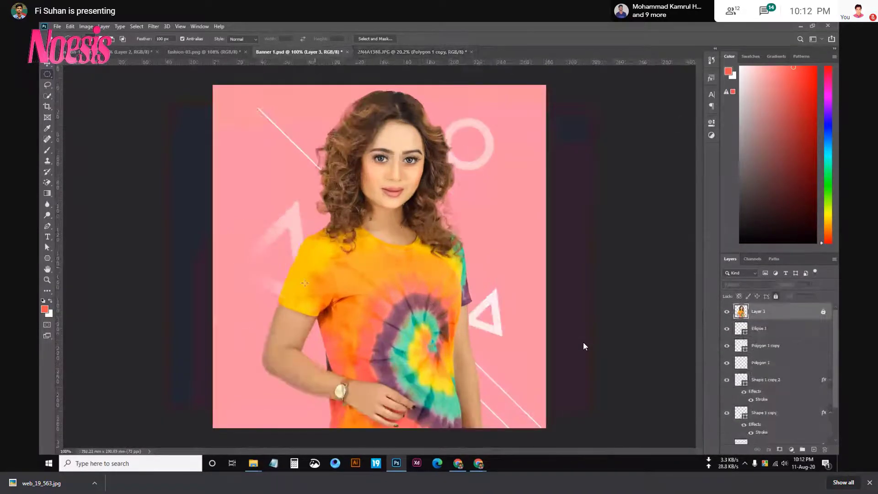
left_click(411, 52)
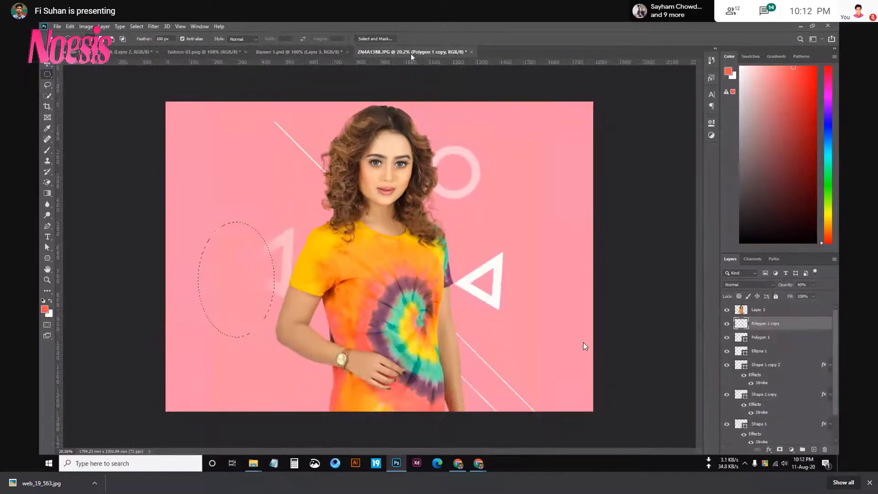
left_click_drag(194, 218, 250, 328)
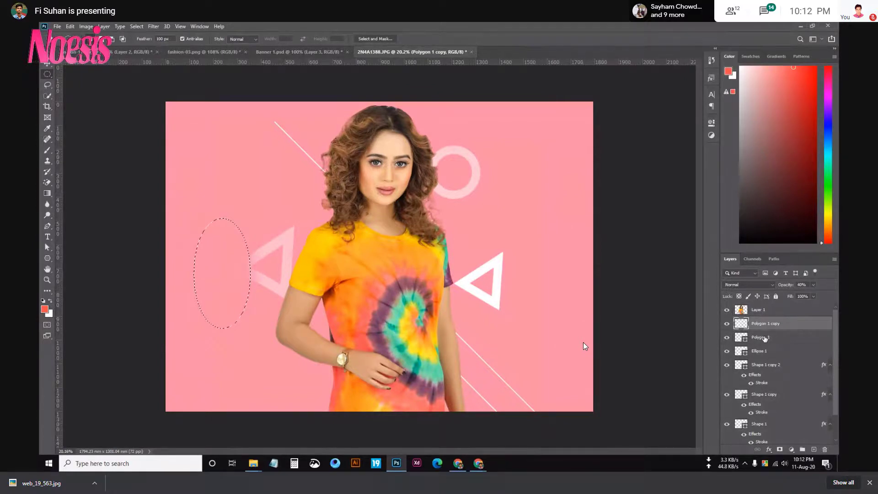
left_click_drag(205, 209, 262, 325)
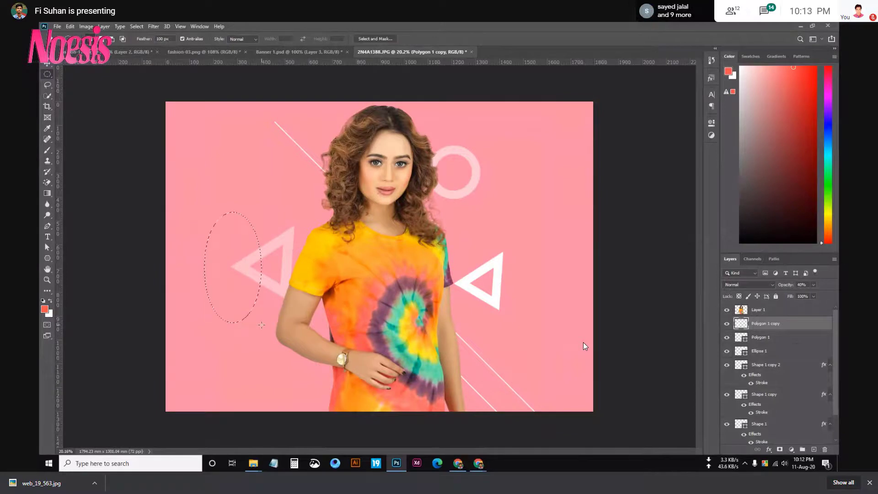
scroll(255, 311, "up", 2)
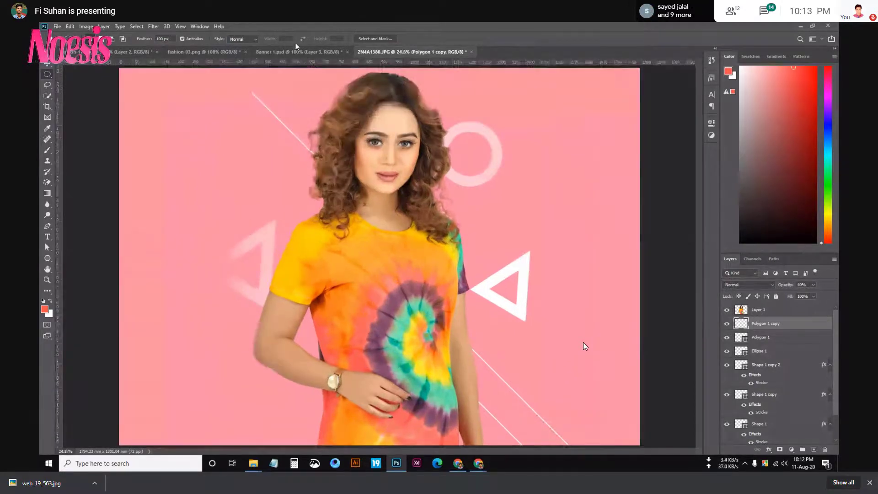
Change Polygon 1's layer opacity from 70% to 60%, then deselect the layer.
left_click(295, 51)
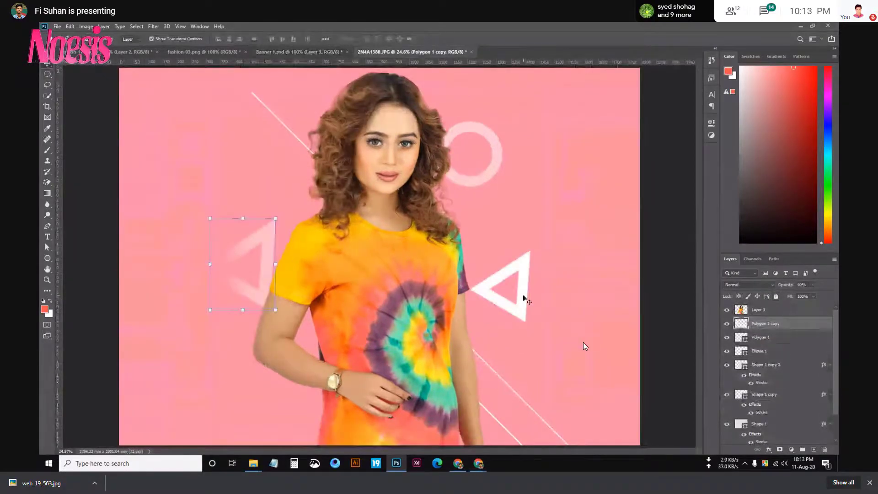
left_click(803, 284)
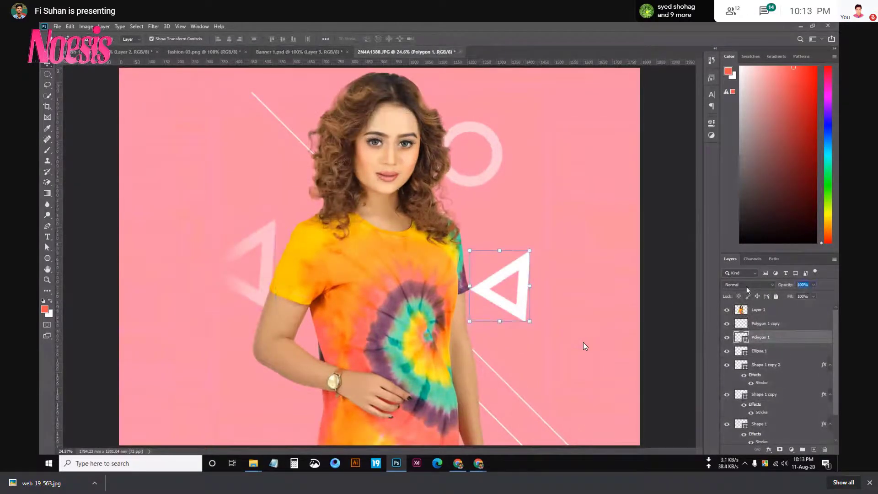
type("70")
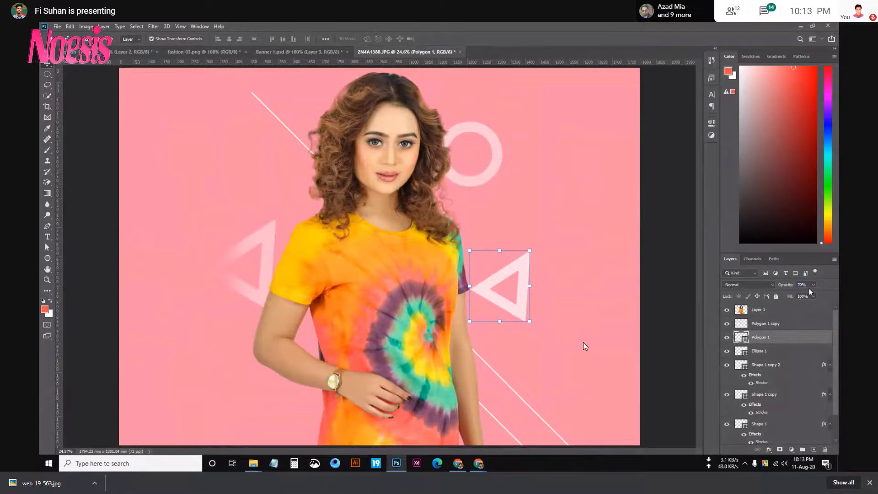
key("Return")
type("6")
type("0")
key("ctrl+minus")
left_click(644, 256)
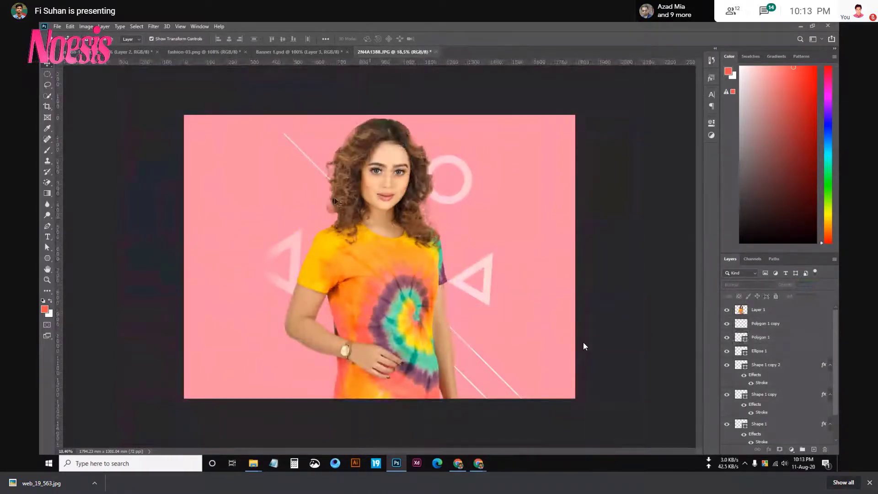
Compare Banner 1.psd with the tie-dye photo, fit it to the window, then switch to fashion-17.png.
left_click(276, 53)
left_click(409, 53)
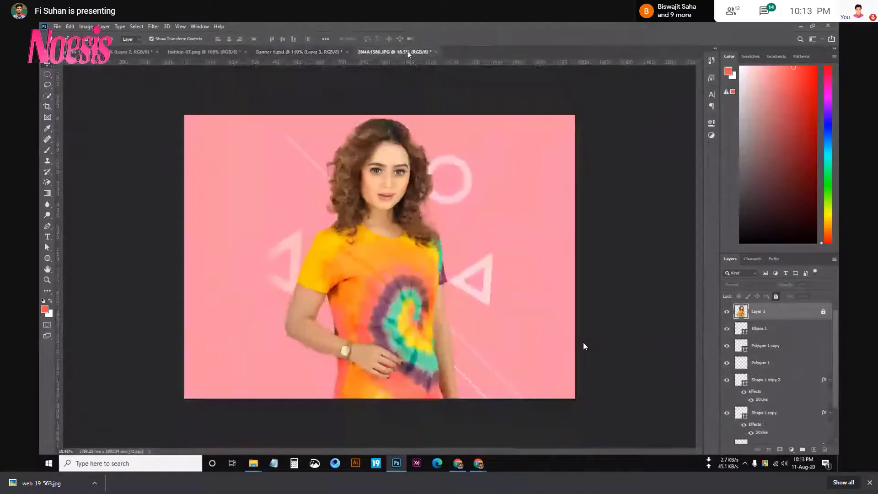
left_click(297, 51)
left_click(383, 52)
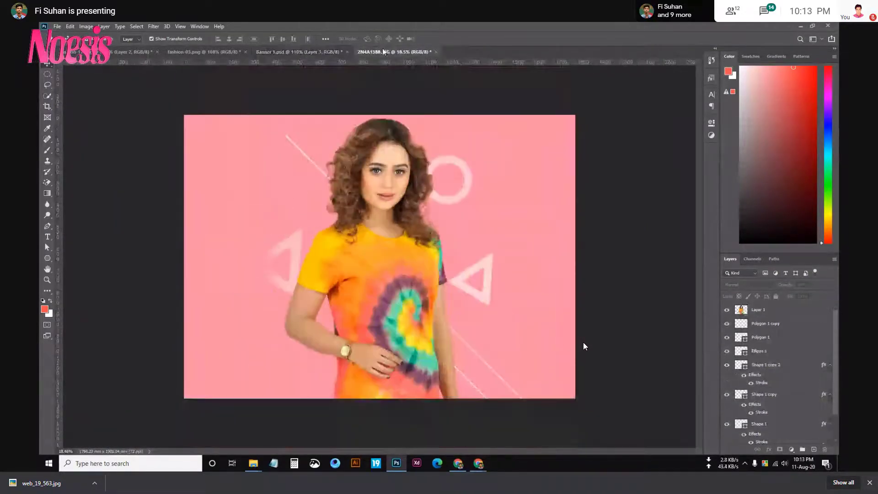
left_click(337, 54)
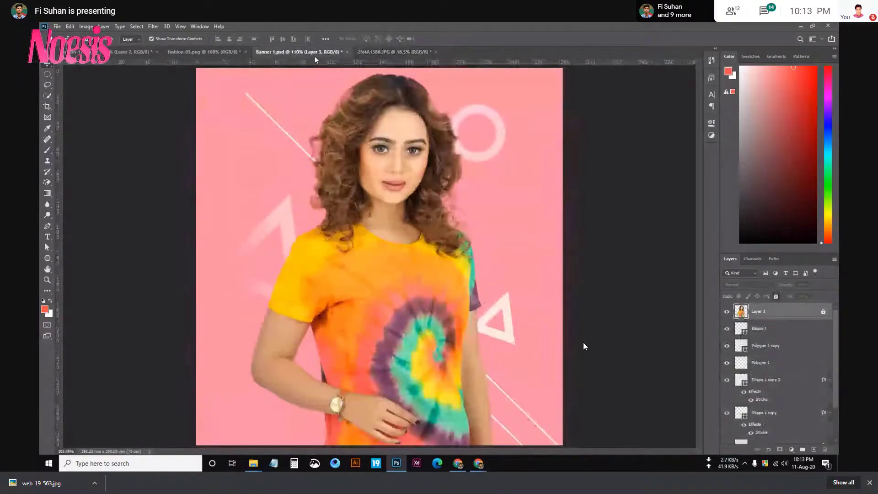
left_click(389, 54)
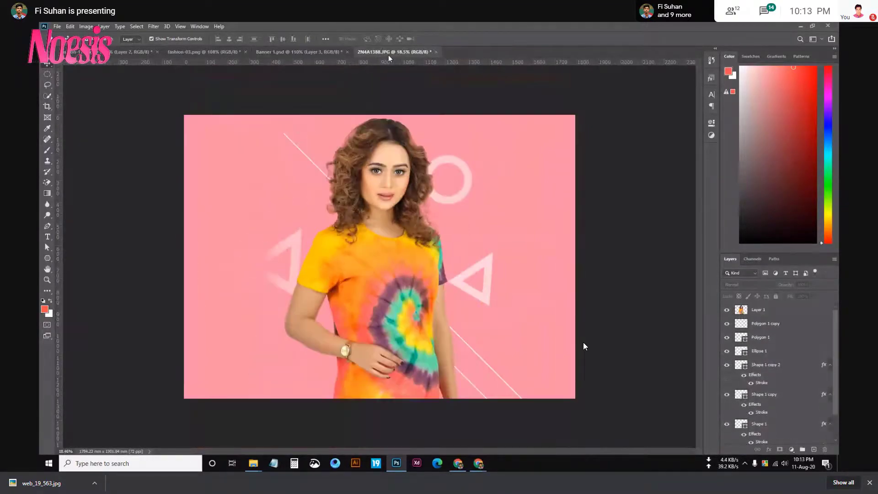
key("ctrl+0")
key("ctrl+Tab")
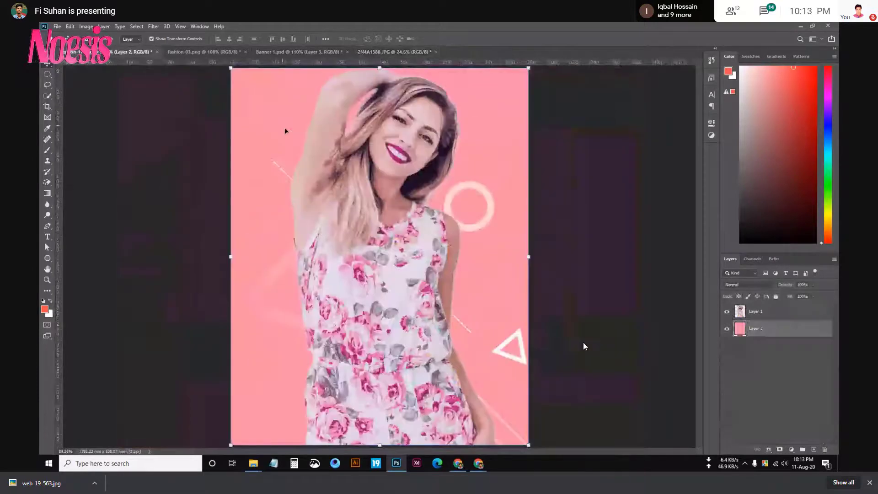
Close fashion-17.png without saving, then close another open document.
left_click(157, 51)
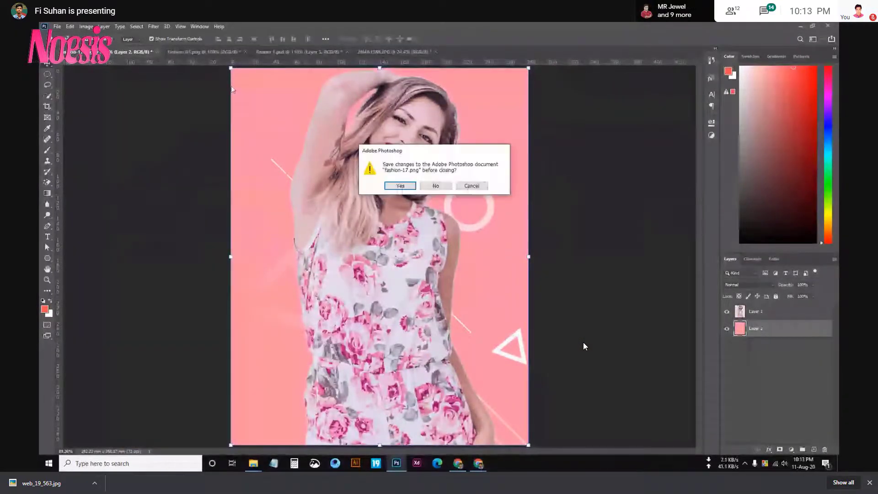
left_click(436, 185)
left_click(139, 52)
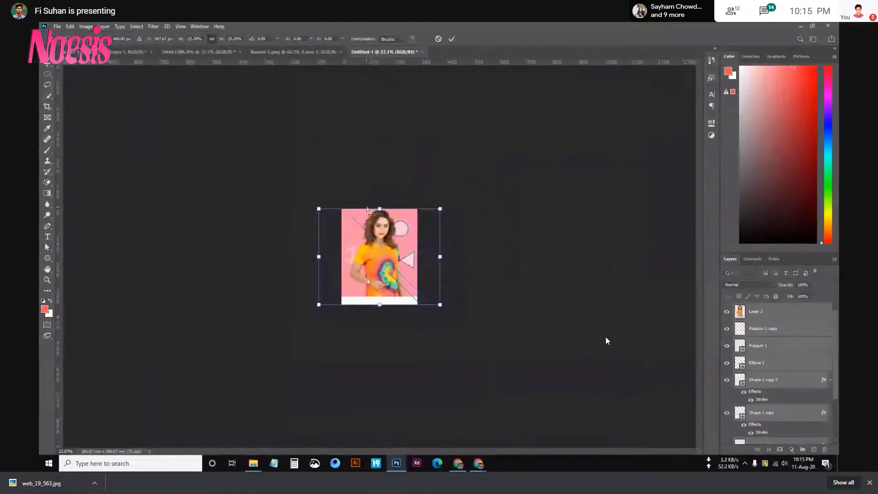
scroll(368, 209, "up", 5)
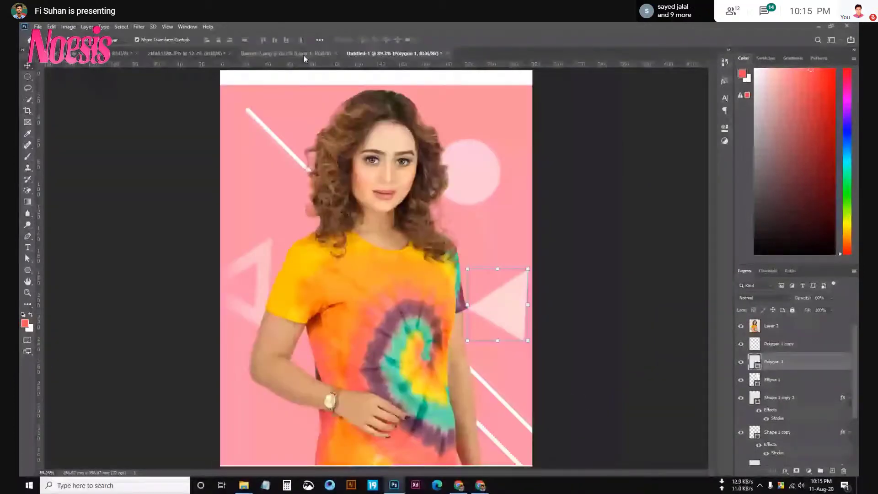
Fit the tie-dye photo to the window, then enlarge the pink triangle in Untitled-1.
left_click(277, 54)
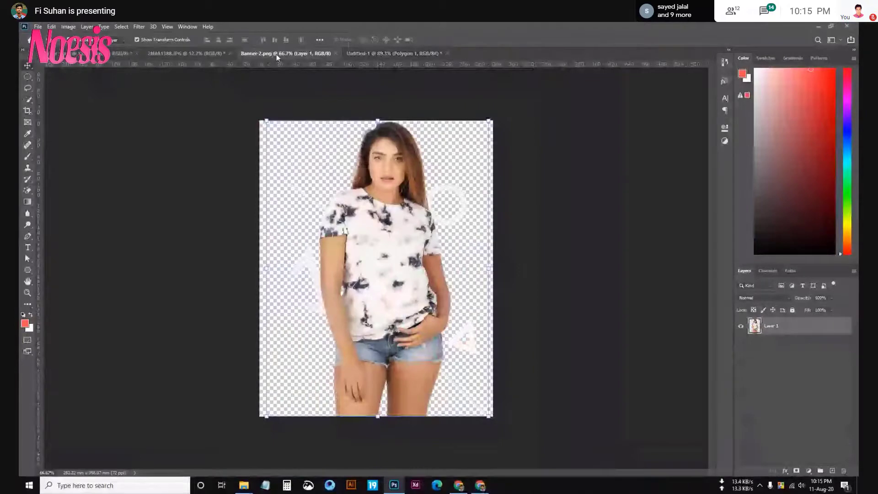
key("ctrl+shift+Tab")
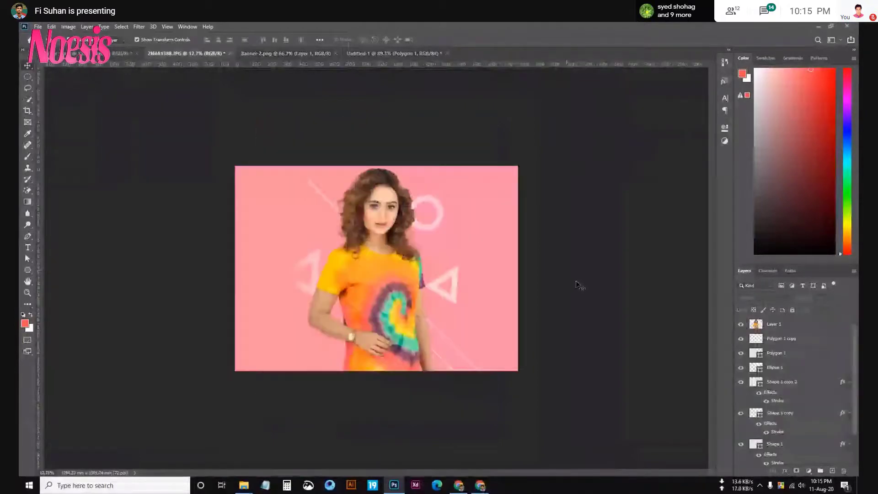
key("ctrl+0")
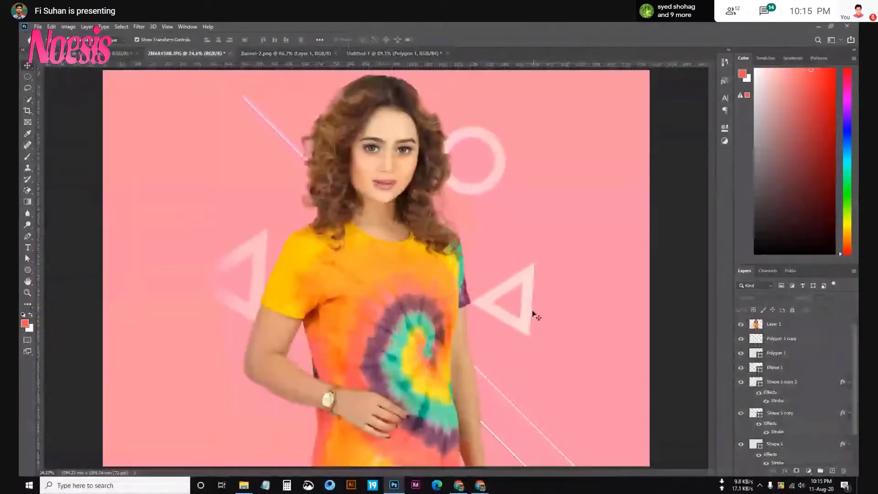
left_click(410, 52)
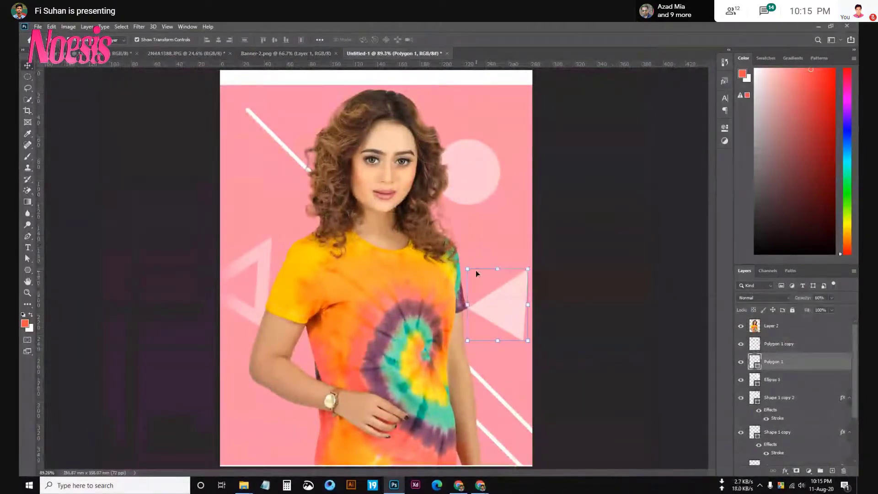
left_click_drag(467, 269, 270, 107)
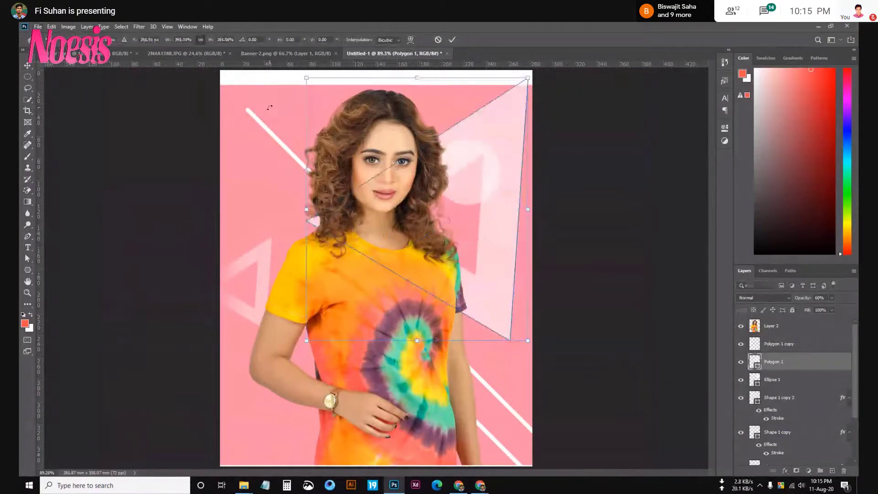
key("Return")
mouse_move(501, 272)
left_mouse_down()
mouse_move(491, 273)
mouse_move(503, 273)
left_mouse_up()
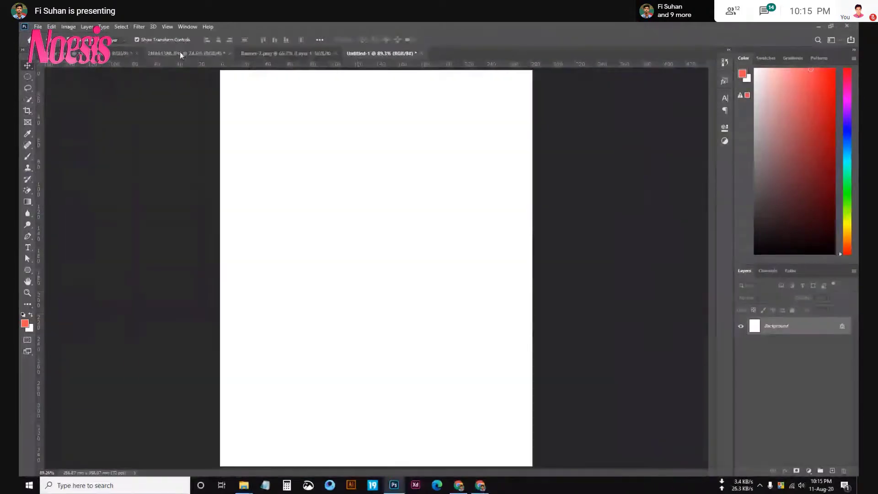
Rasterize the Polygon 1 triangle layer in the tie-dye photo.
left_click(169, 51)
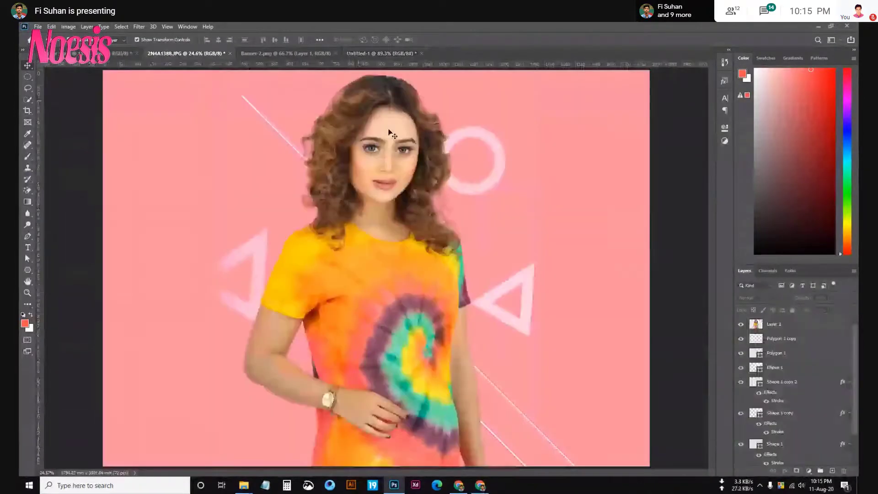
right_click(783, 360)
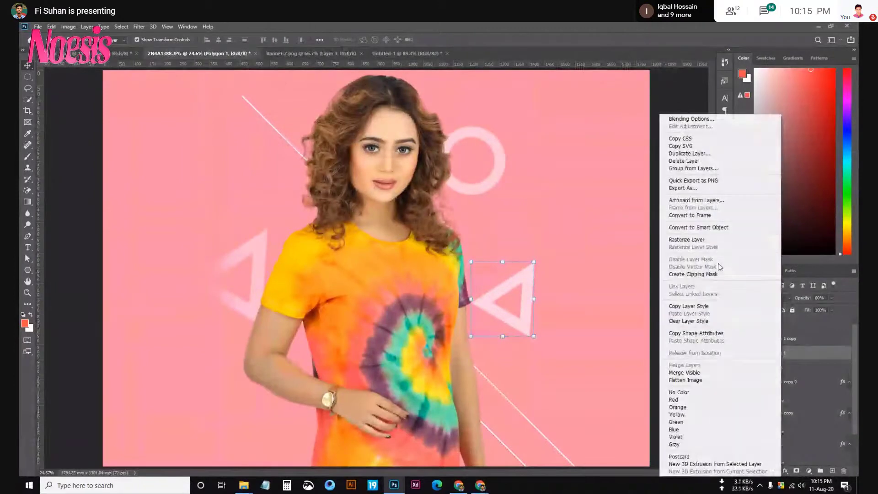
left_click(704, 239)
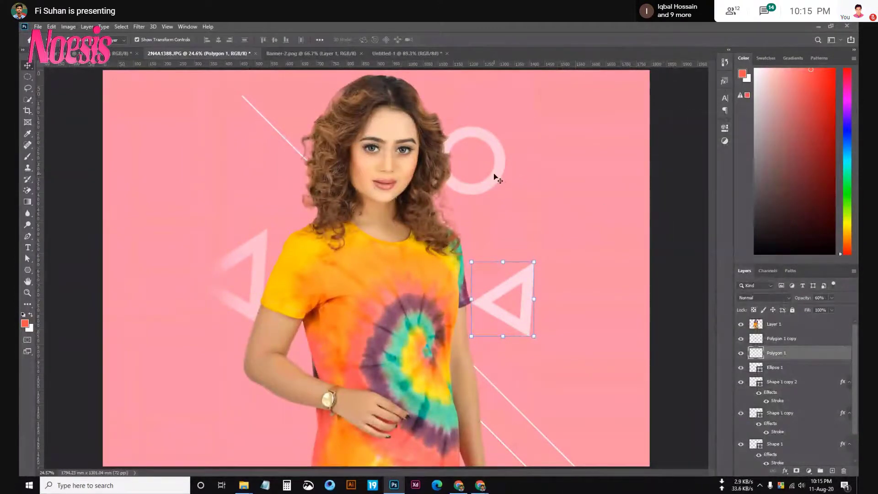
Rasterize the Ellipse 1 ring and the three Shape 1 line layers.
left_click(797, 364)
right_click(797, 364)
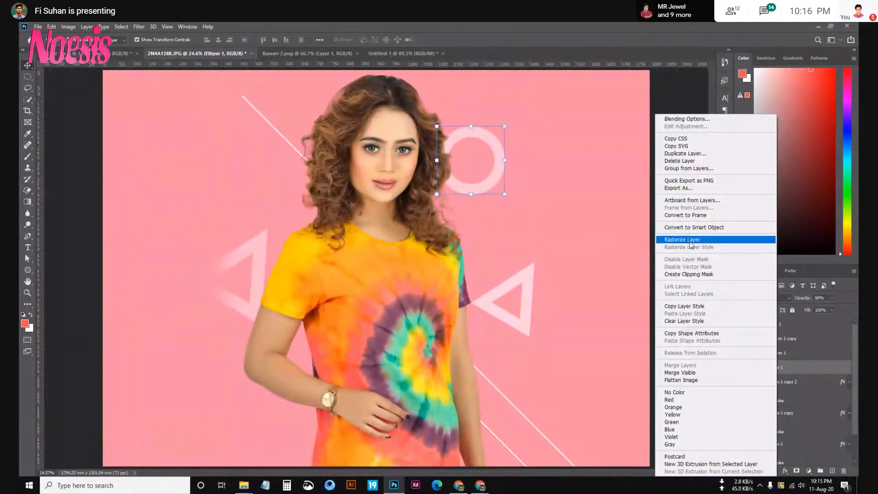
left_click(705, 240)
left_click(788, 384)
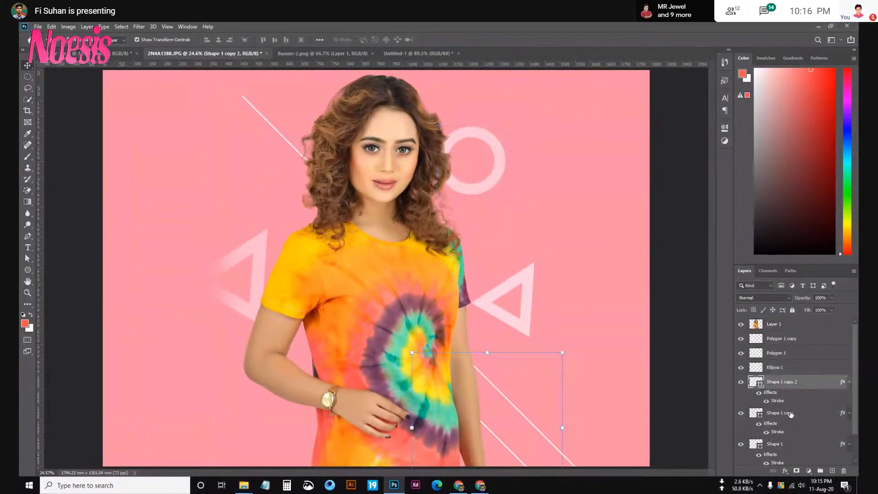
left_click(788, 413, "shift")
scroll(788, 413, "down", 1)
left_click(788, 414, "shift")
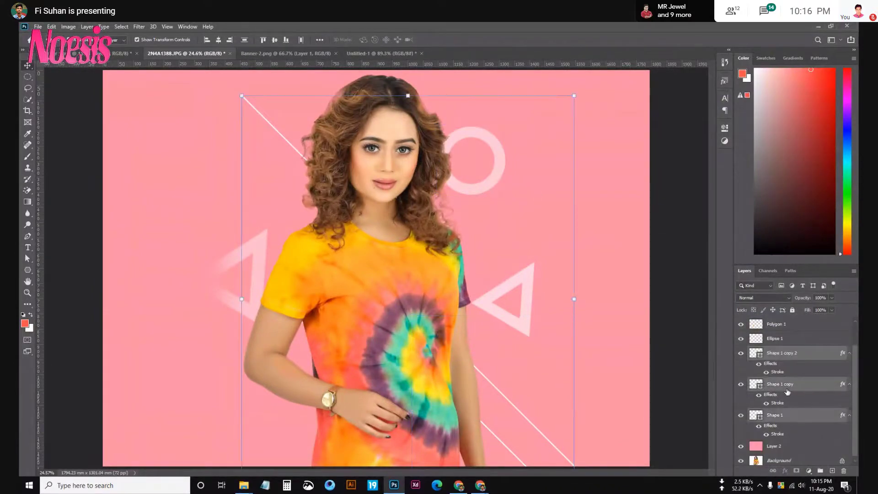
right_click(785, 386)
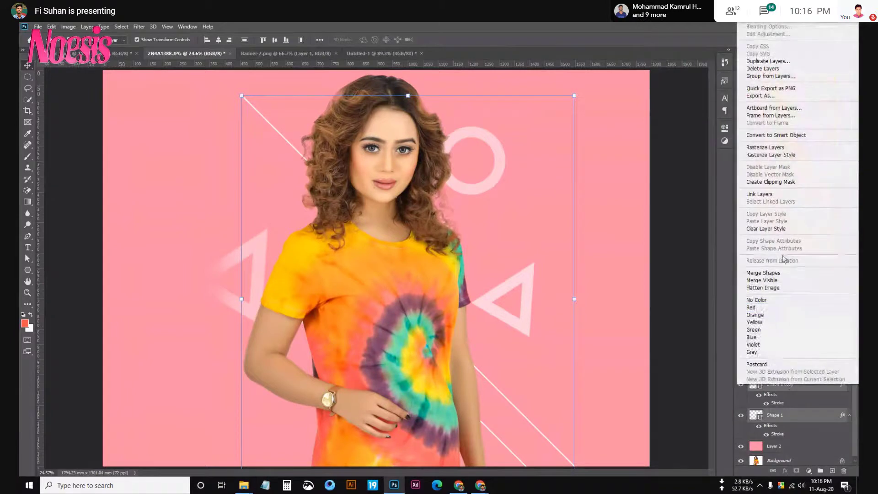
left_click(770, 148)
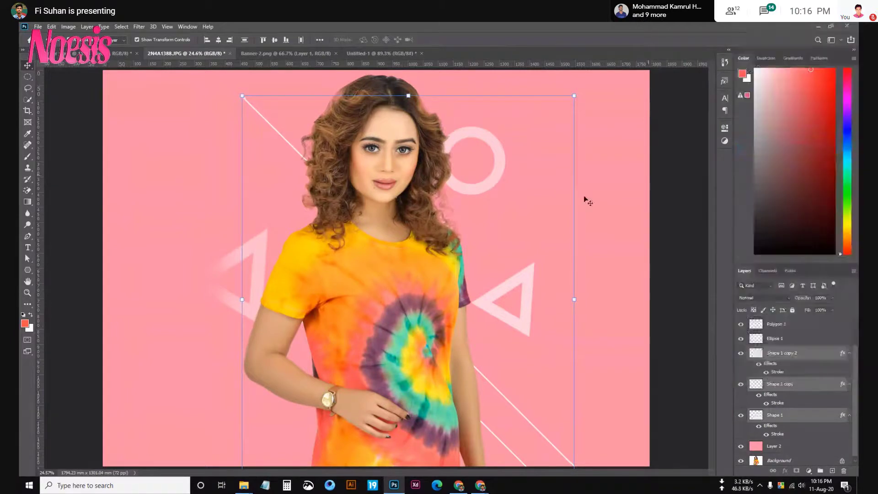
Drag the tie-dye composition into Untitled-1 and start resizing it.
key("ctrl+minus")
left_click_drag(512, 209, 359, 96)
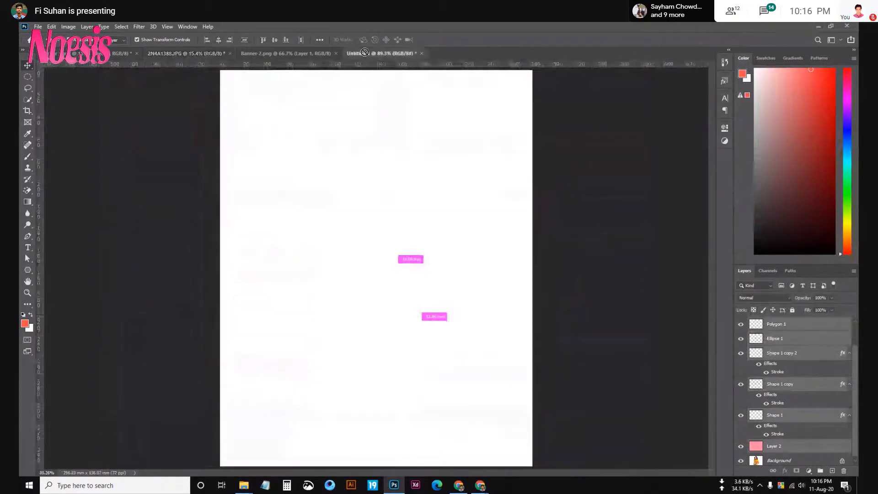
left_click_drag(359, 96, 373, 180)
key("ctrl+t")
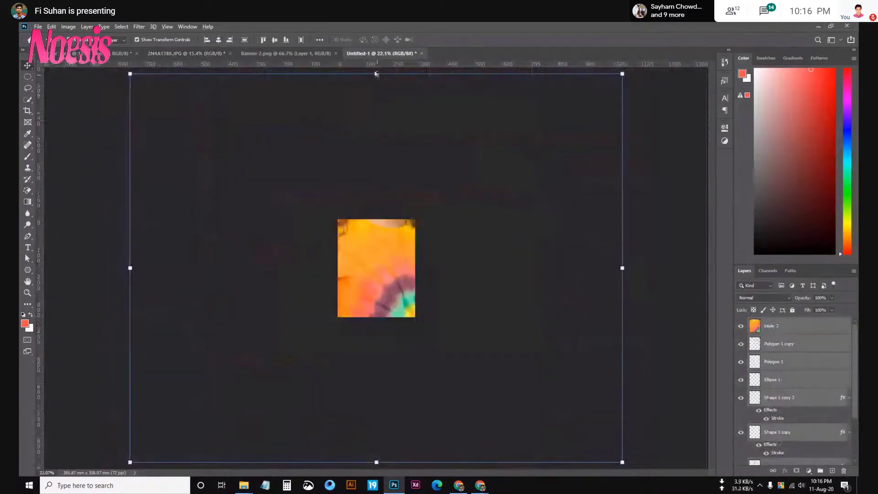
left_click_drag(376, 74, 363, 221)
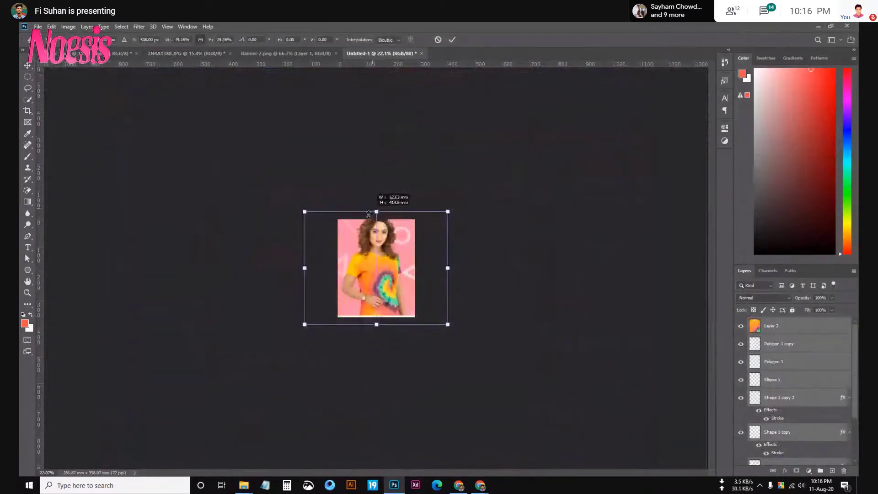
Scale and position the composition to fill the portrait Untitled-1 canvas.
key("ctrl+0")
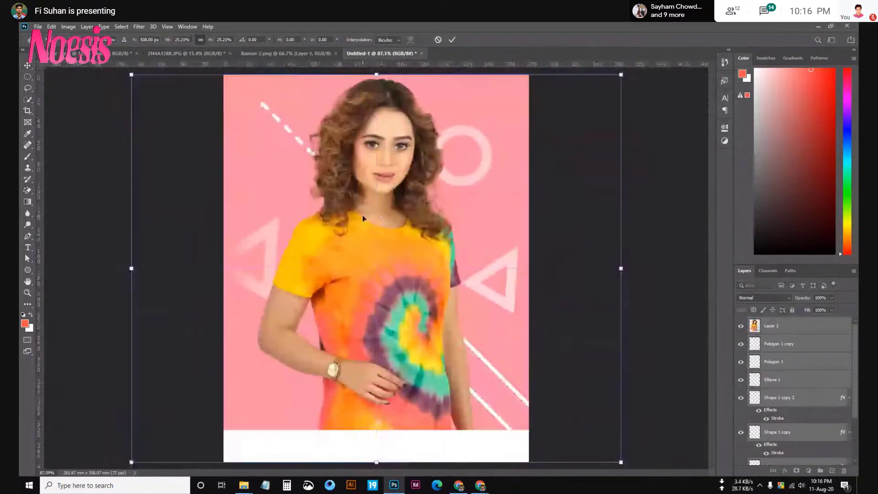
left_click_drag(362, 215, 379, 231)
left_click_drag(382, 107, 391, 74)
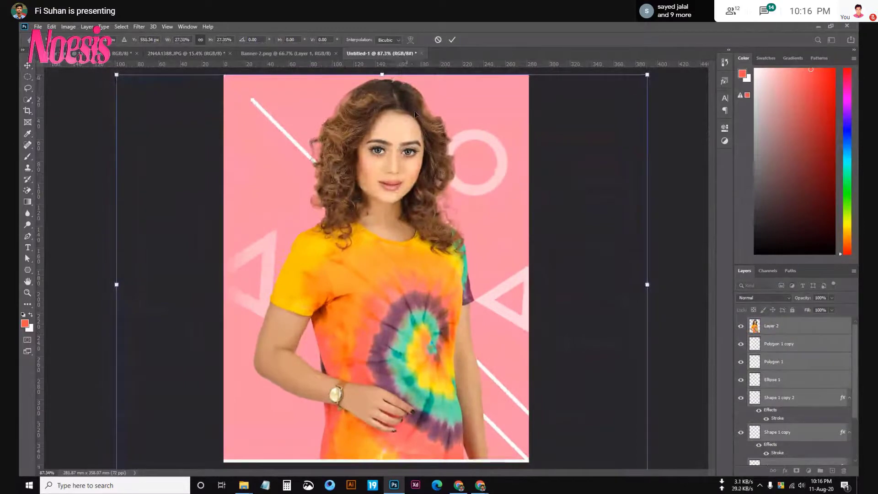
key("Return")
left_click_drag(462, 239, 460, 243)
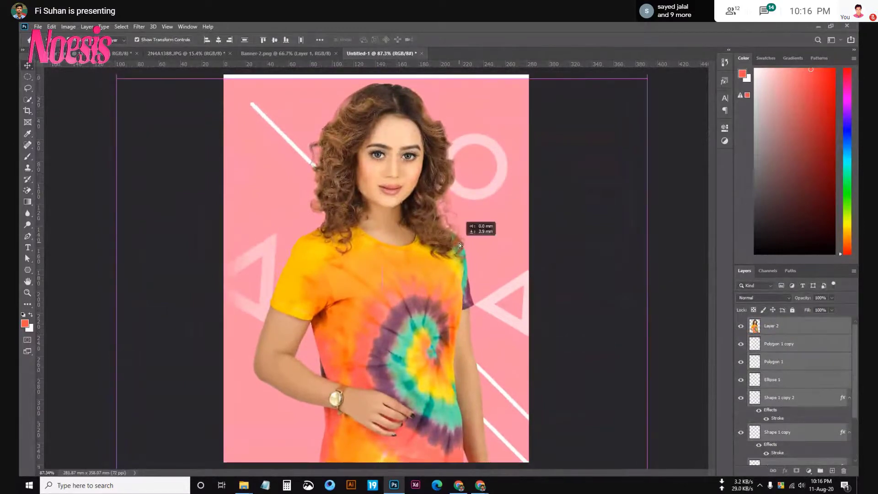
left_click_drag(384, 78, 384, 74)
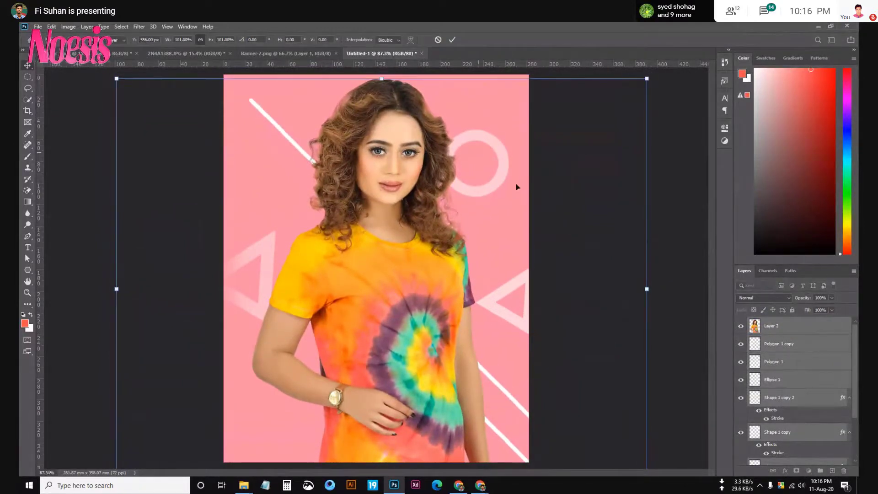
left_click(570, 245)
scroll(756, 399, "down", 2)
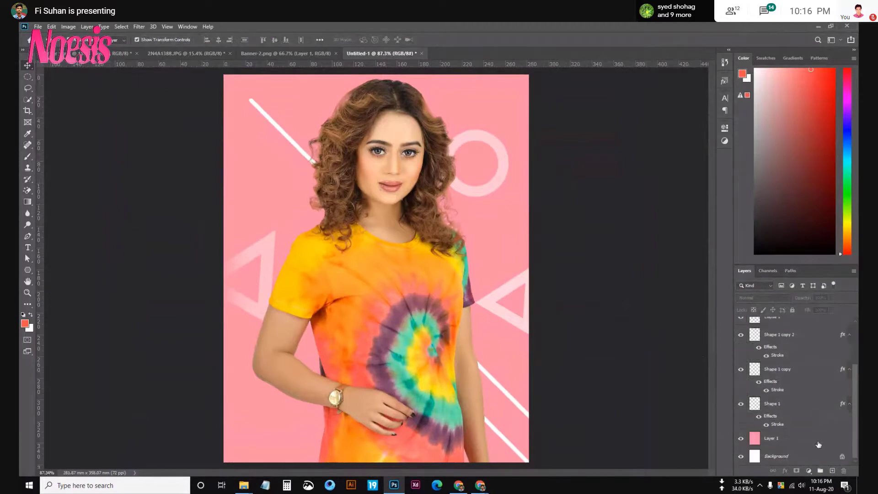
Duplicate the right-hand triangle shape in place with an Alt-drag.
left_click(786, 440)
left_click(515, 286)
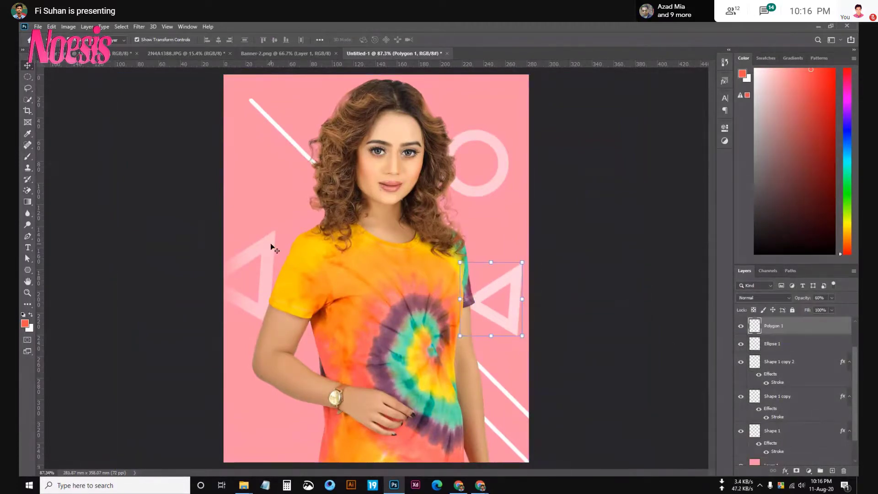
left_click_drag(270, 244, 275, 248)
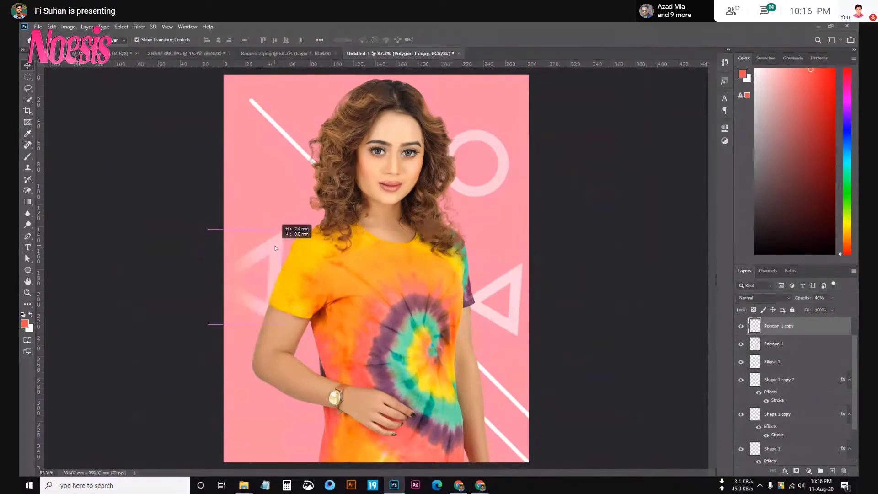
left_click(614, 227)
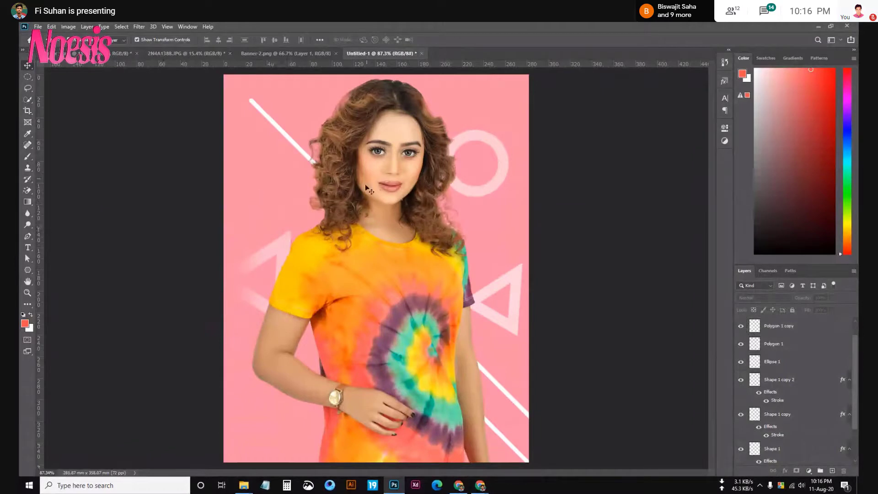
Hide the pink Layer 1 and white Background layers to reveal transparency.
scroll(777, 388, "down", 2)
left_click(747, 438)
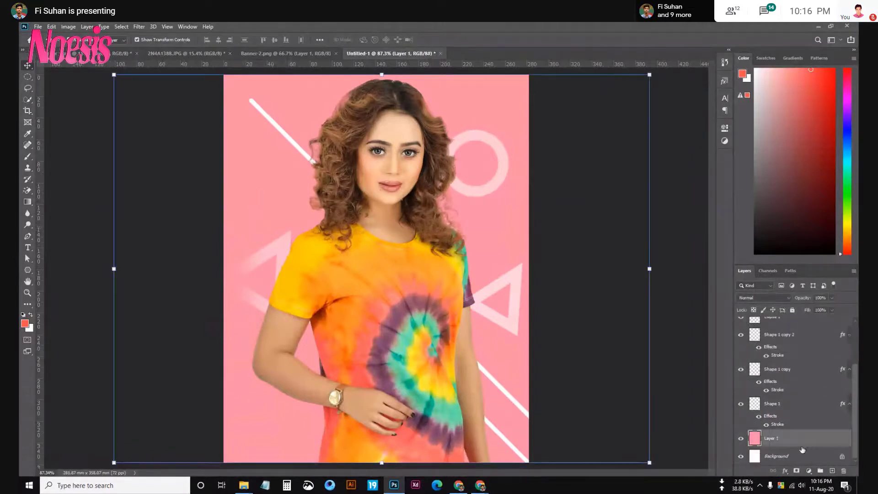
left_click(741, 439)
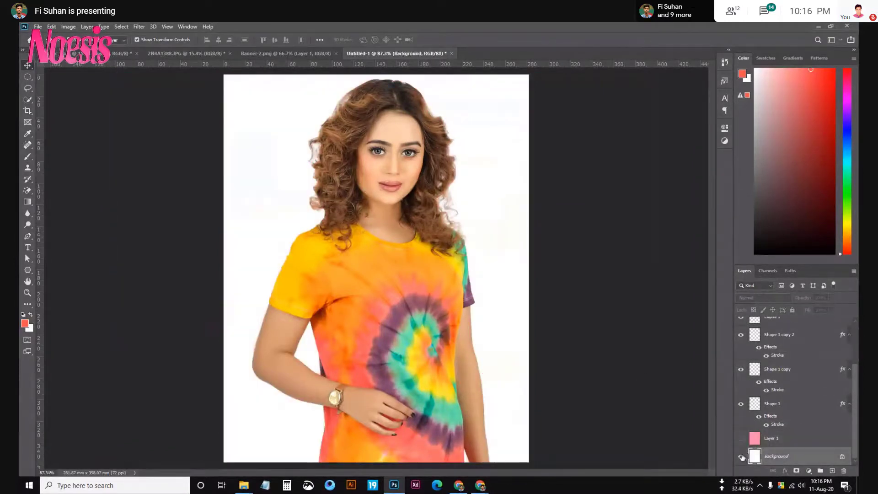
left_click(741, 456)
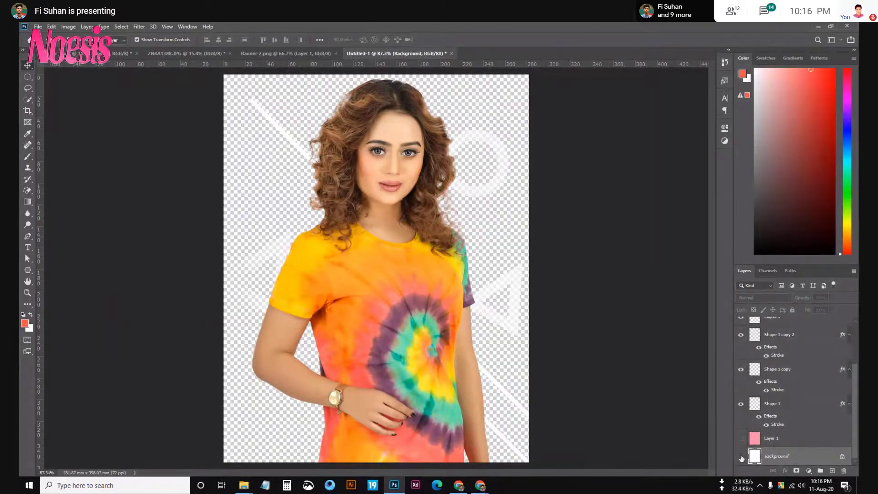
Save the banner as a PNG named 'Main Banner', accepting the default PNG options.
key("ctrl+shift+s")
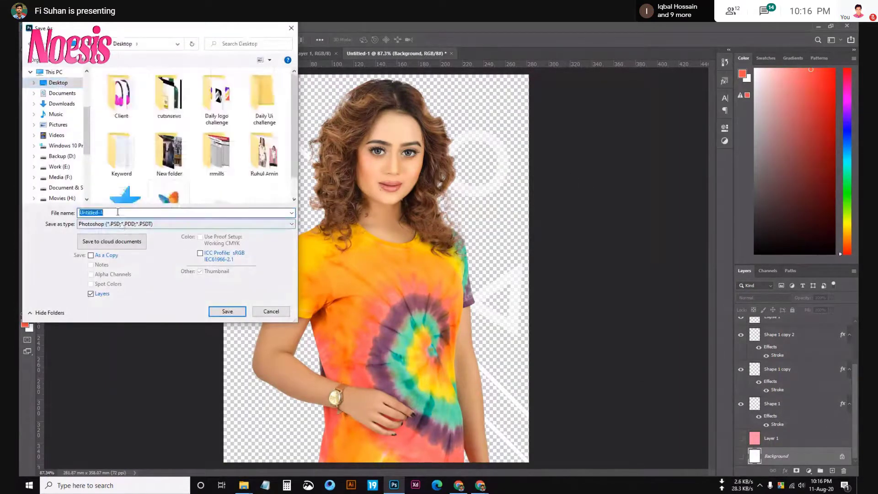
type("Bann")
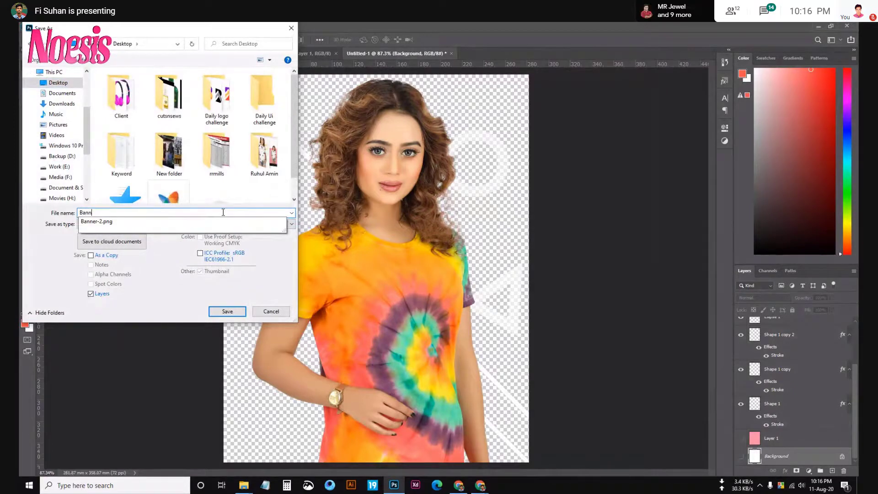
type("er")
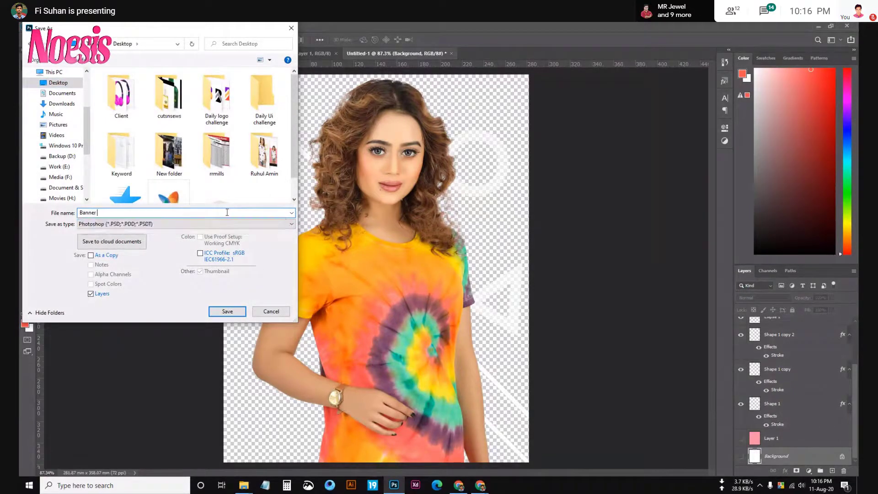
key("Home")
type("Mai")
type("n")
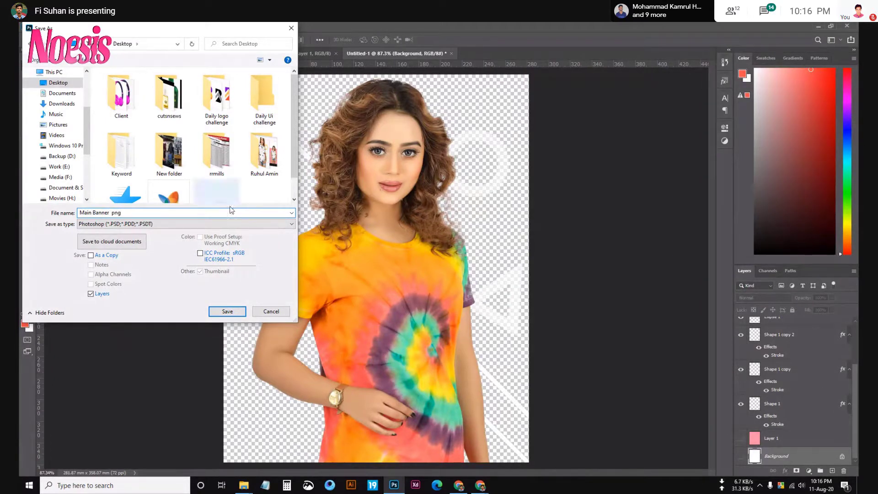
left_click(134, 224)
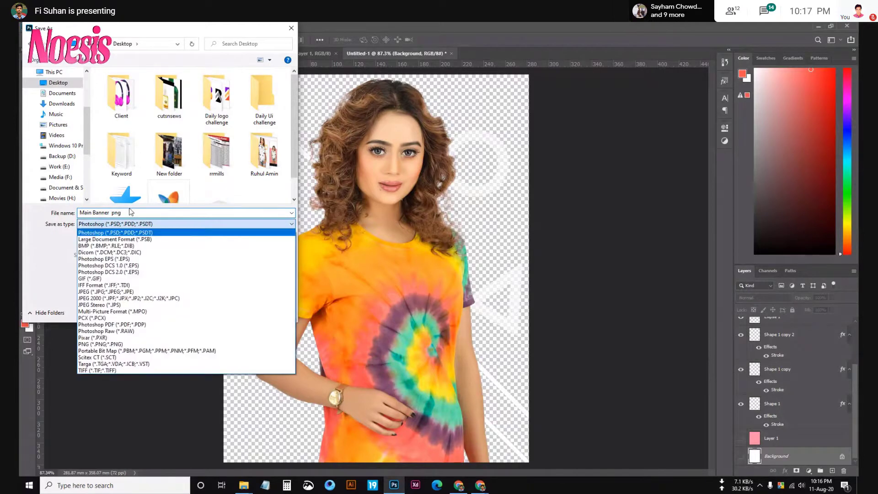
left_click(105, 345)
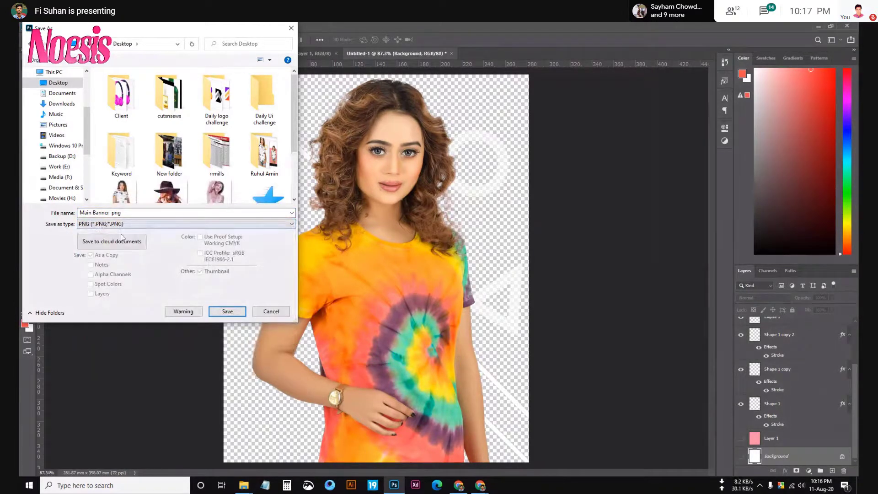
left_click(221, 312)
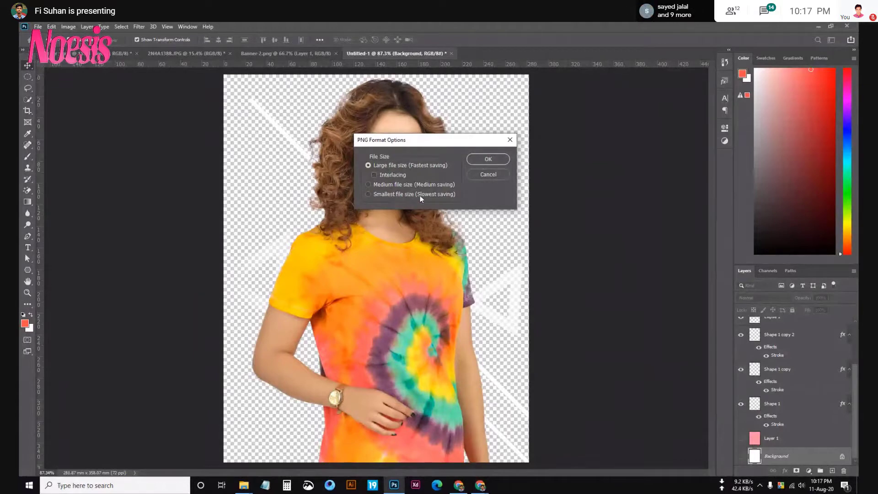
left_click(488, 159)
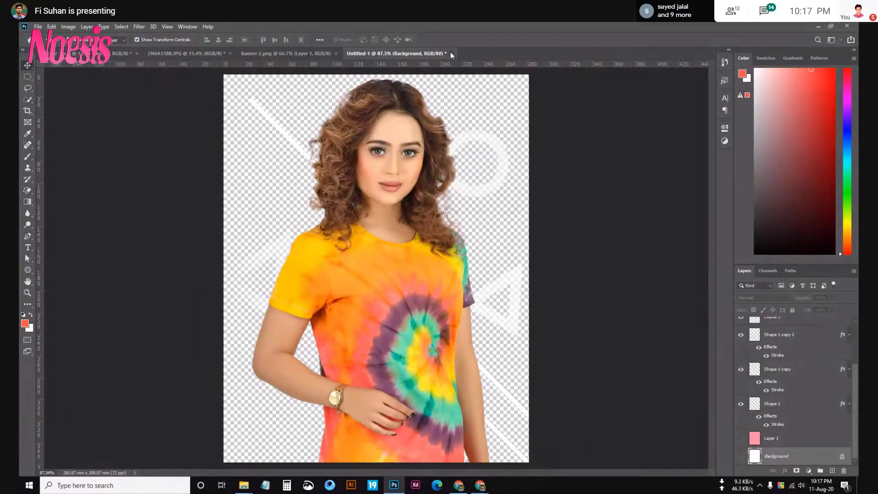
Close the banner, 2N4A1388.JPG, Banner-2 and Banner 1.psd documents without saving.
left_click(451, 54)
left_click(434, 194)
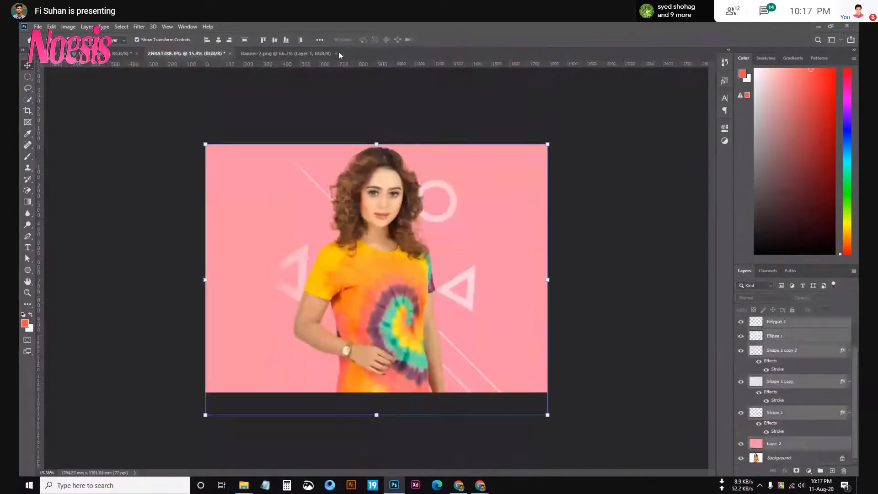
left_click(229, 53)
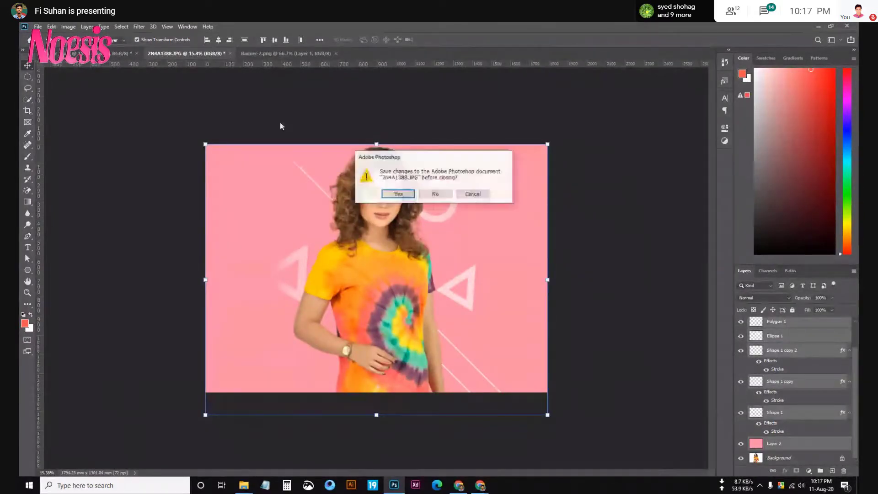
left_click(398, 193)
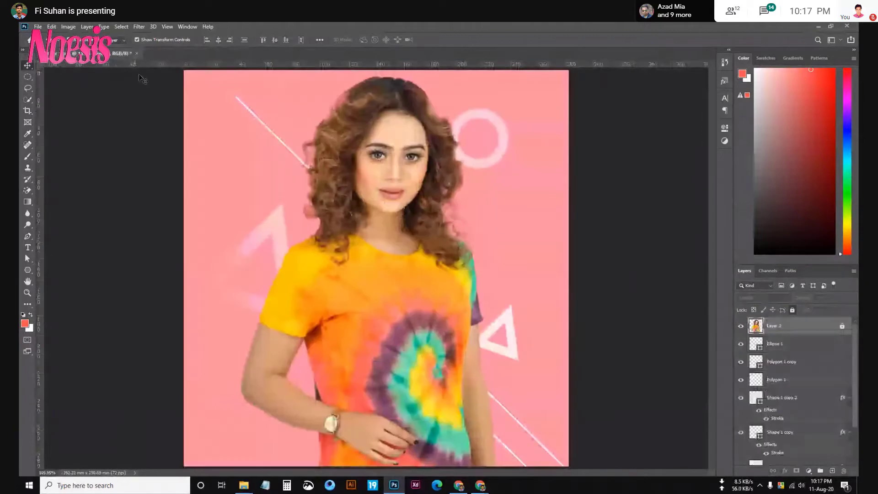
left_click(242, 54)
left_click(136, 54)
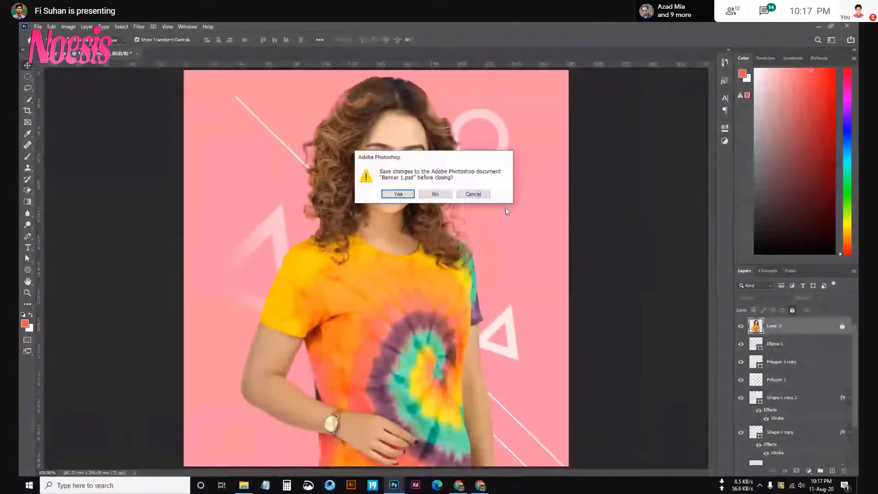
left_click(435, 192)
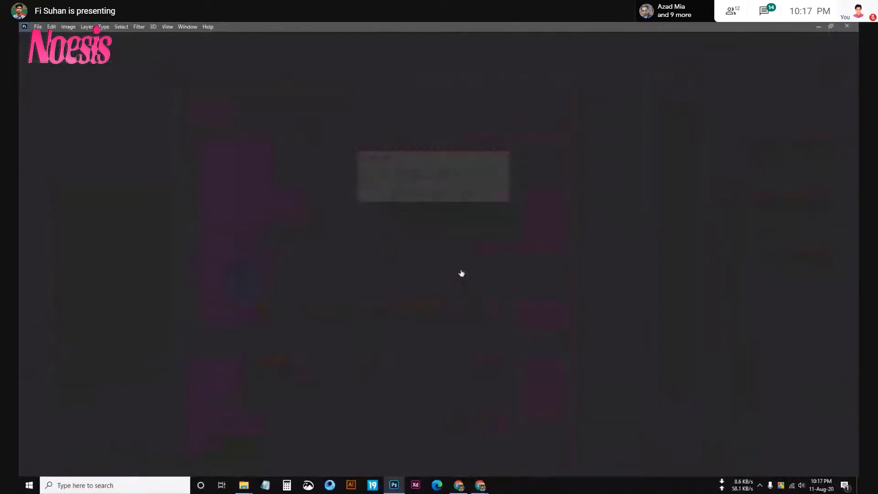
mouse_move(526, 445)
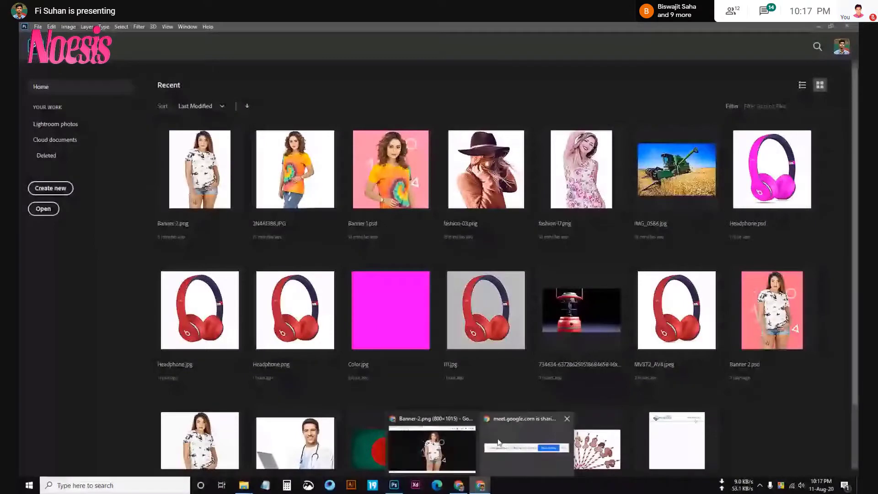
left_click(432, 446)
left_click(279, 29)
scroll(482, 286, "up", 5)
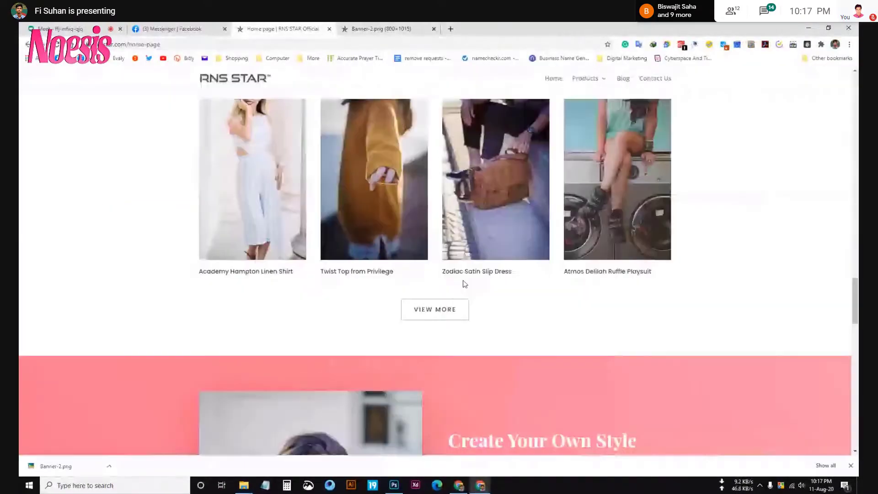
scroll(481, 286, "up", 10)
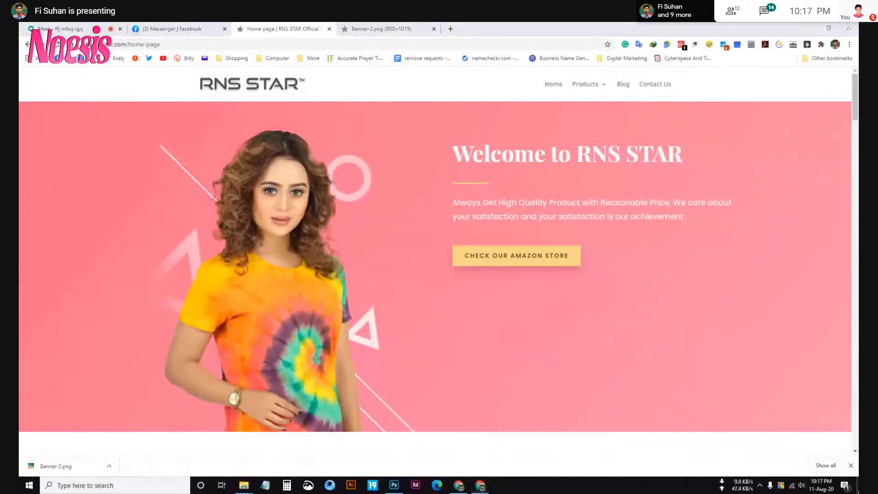
key("super+d")
double_click(68, 307)
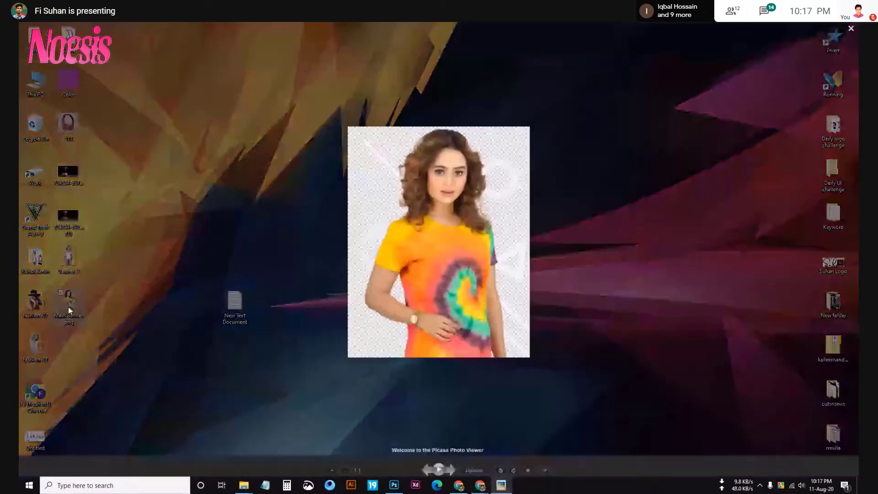
left_click(68, 307)
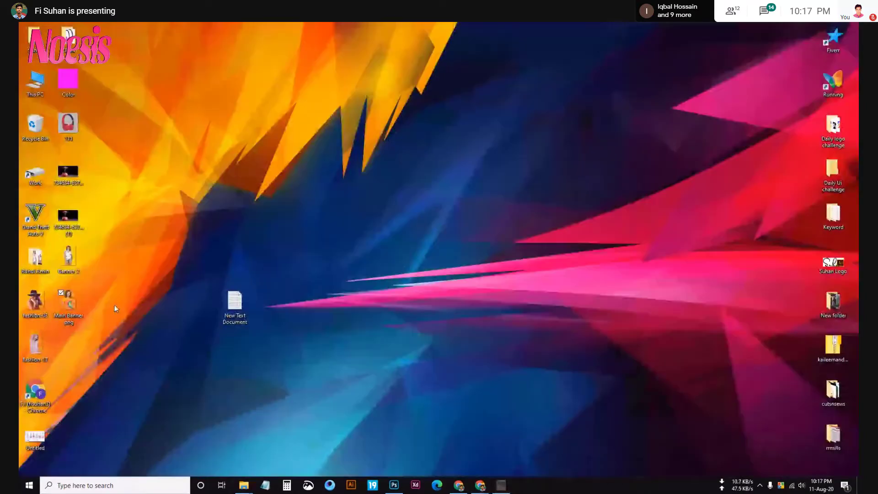
left_click(394, 485)
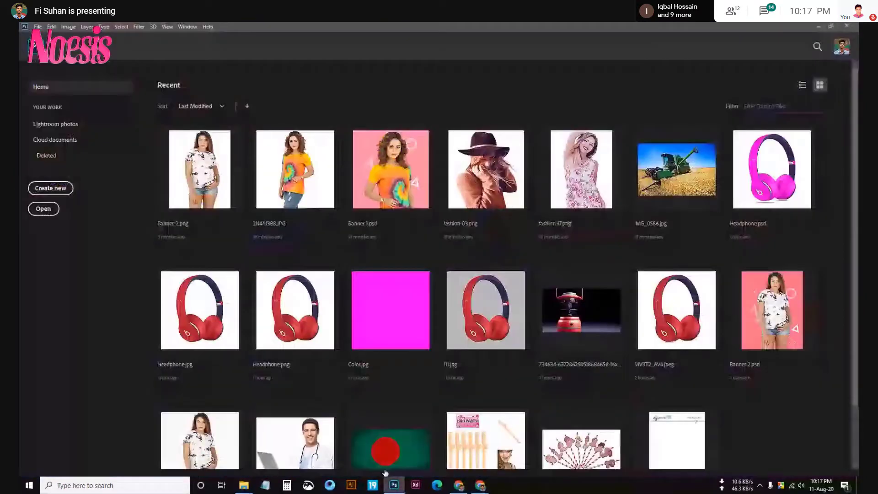
Create a new document with a custom red background colour.
left_click(50, 188)
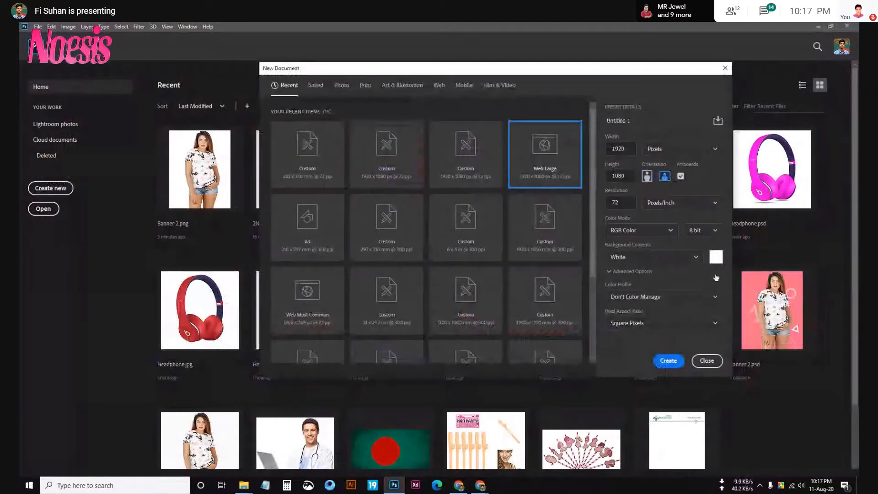
left_click(716, 257)
left_click(584, 179)
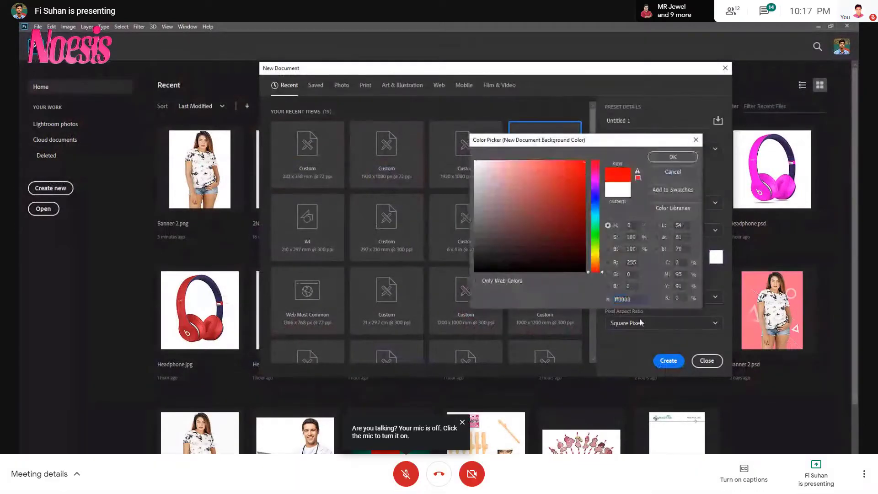
left_click(672, 157)
left_click(667, 360)
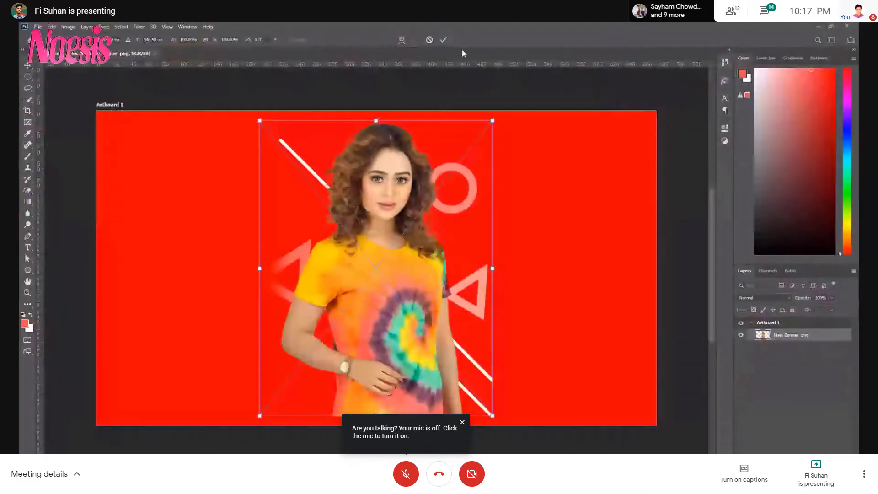
Commit the placed banner, move it left of centre, and bring the RNS STAR website forward.
left_click(446, 39)
left_click_drag(385, 234, 393, 243)
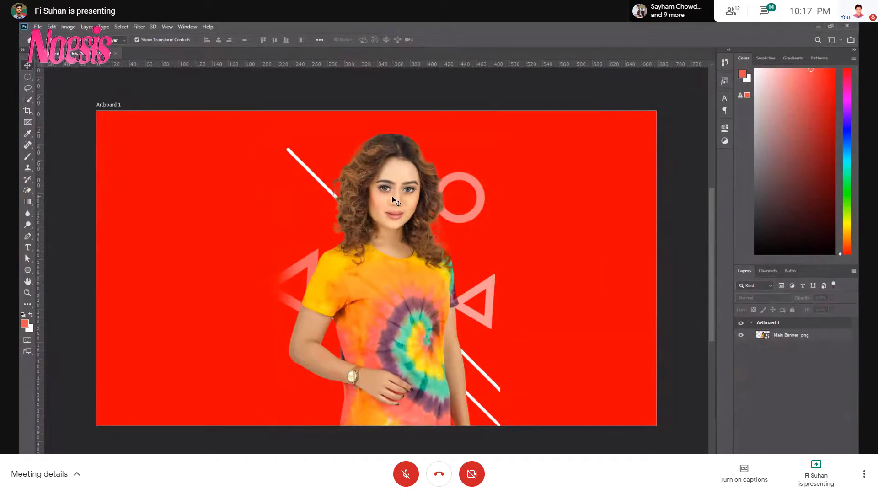
left_click_drag(384, 232, 399, 232)
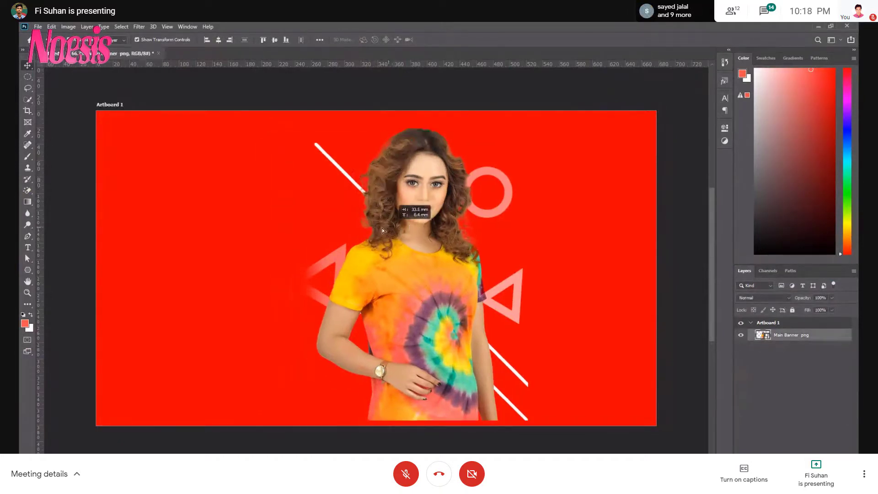
left_click_drag(399, 232, 339, 231)
left_click(794, 389)
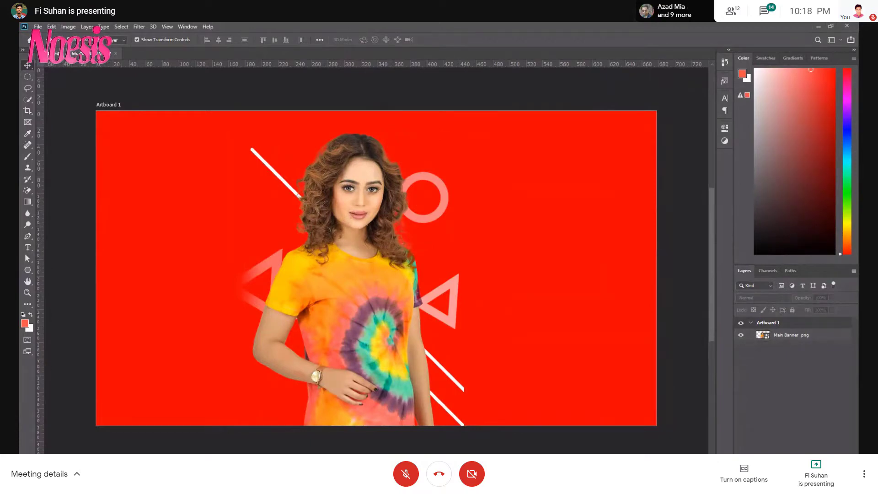
left_click(432, 435)
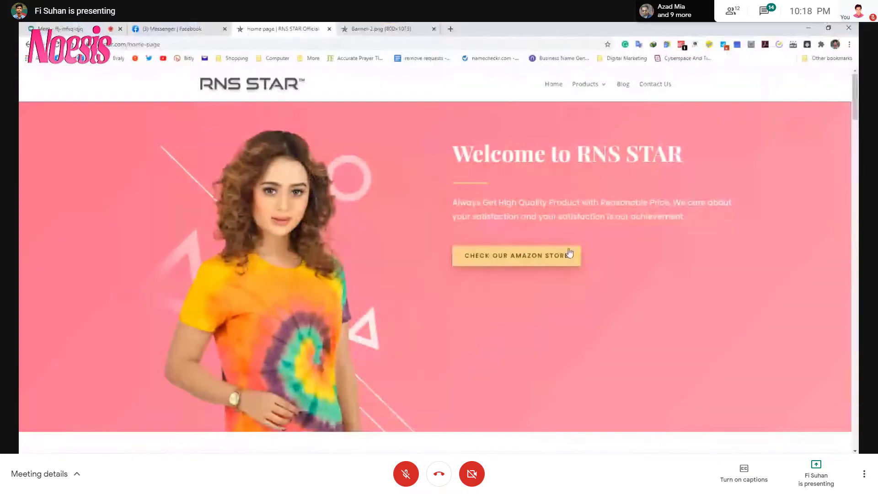
left_click(811, 26)
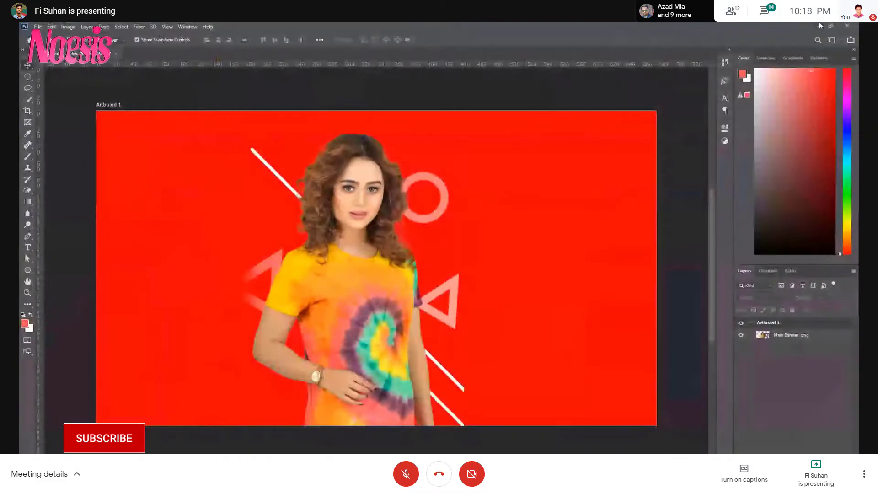
left_click(819, 24)
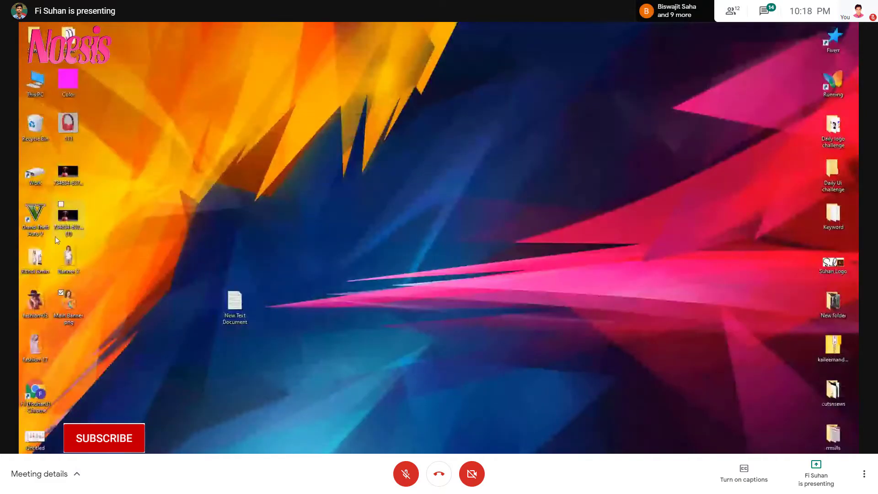
double_click(35, 259)
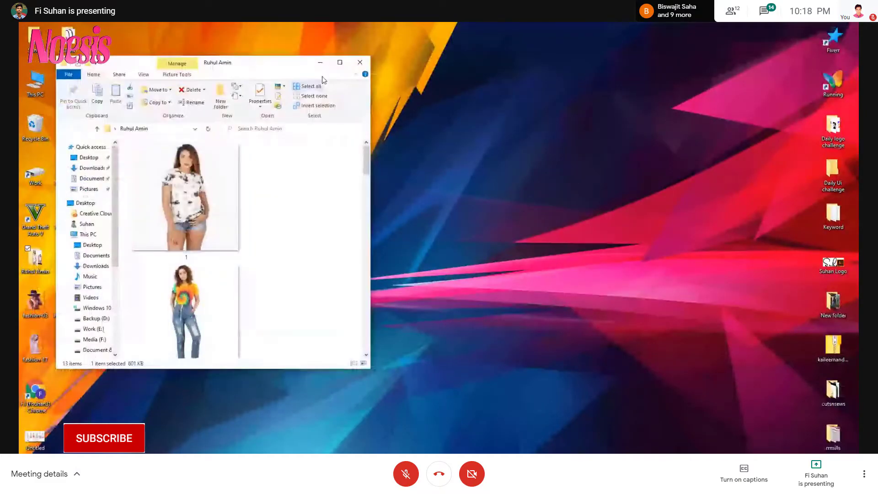
left_click(340, 62)
Open Banner 1.psd, hide its pink background layer, then minimize Photoshop.
double_click(419, 282)
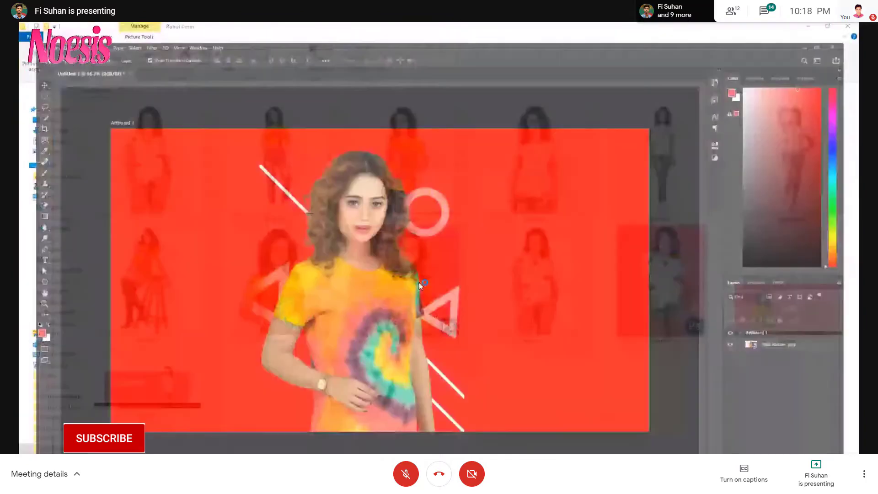
scroll(762, 415, "down", 2)
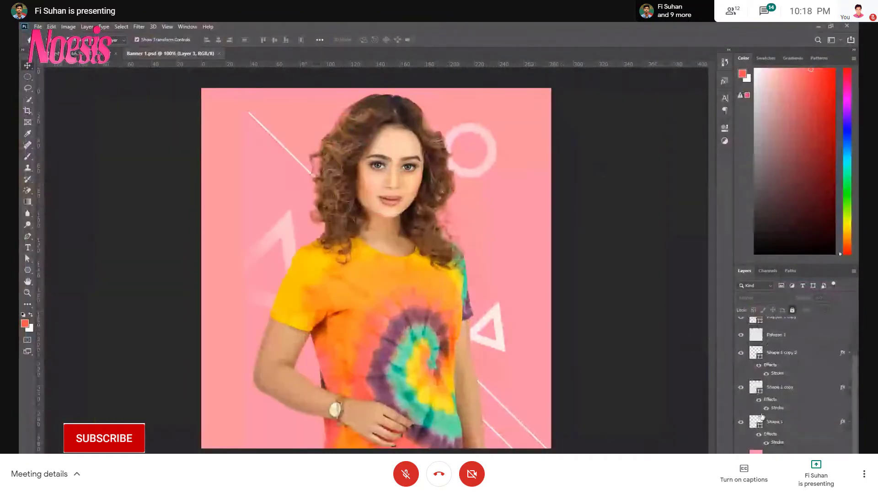
left_click(741, 452)
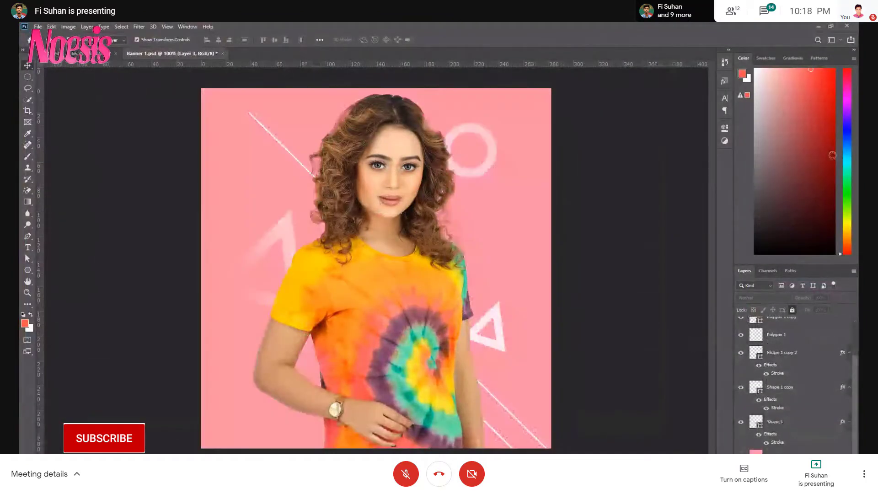
left_click(819, 26)
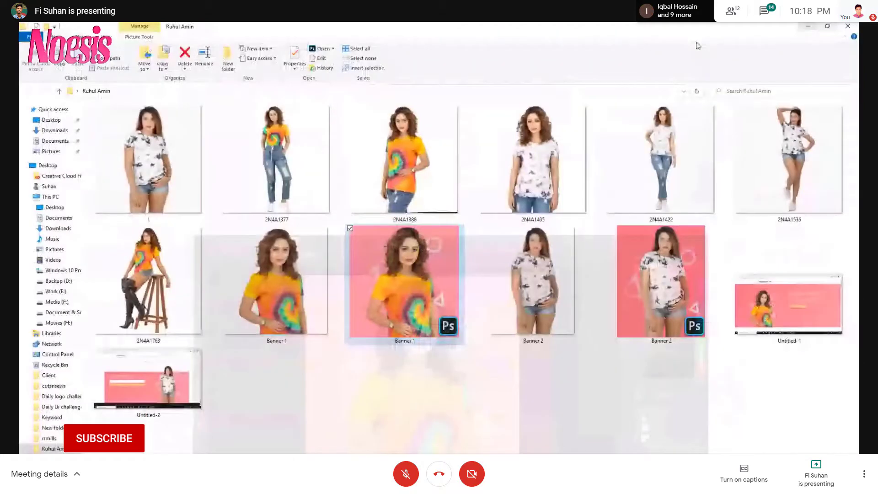
Preview the Banner 1 PNG in the photo viewer, close it, and switch to the browser.
double_click(295, 246)
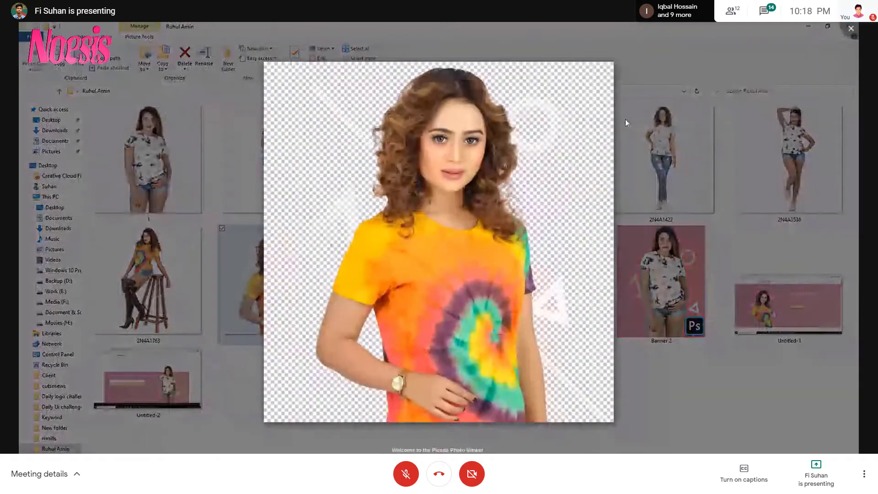
scroll(439, 241, "down", 5)
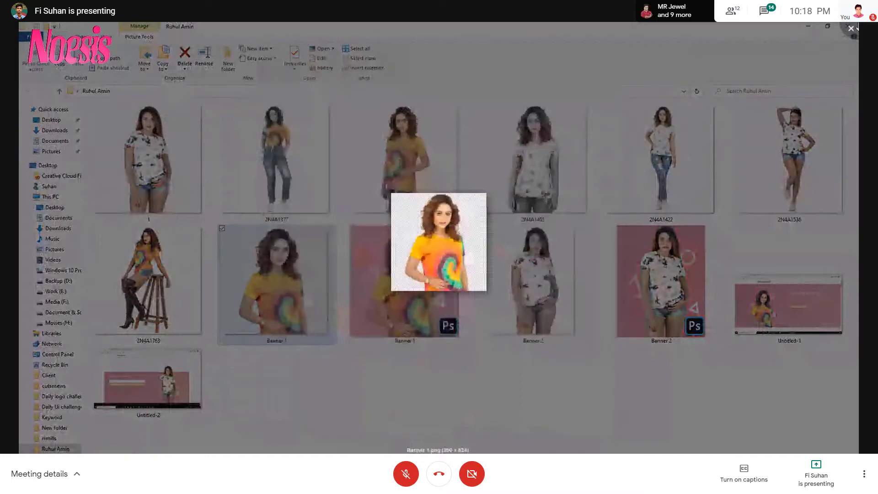
left_click(460, 405)
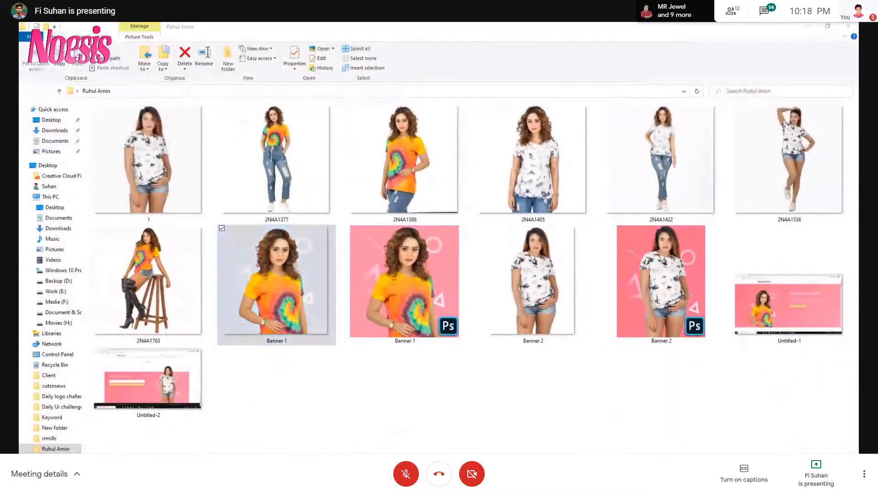
key("alt+Tab")
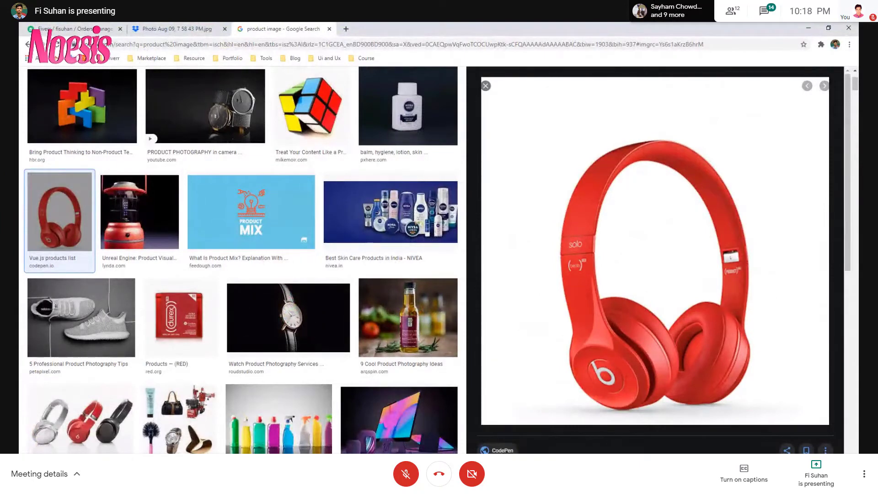
Scroll through the RNS STAR site with the tie-dye banner, then switch to the Fiverr window.
left_click(480, 462)
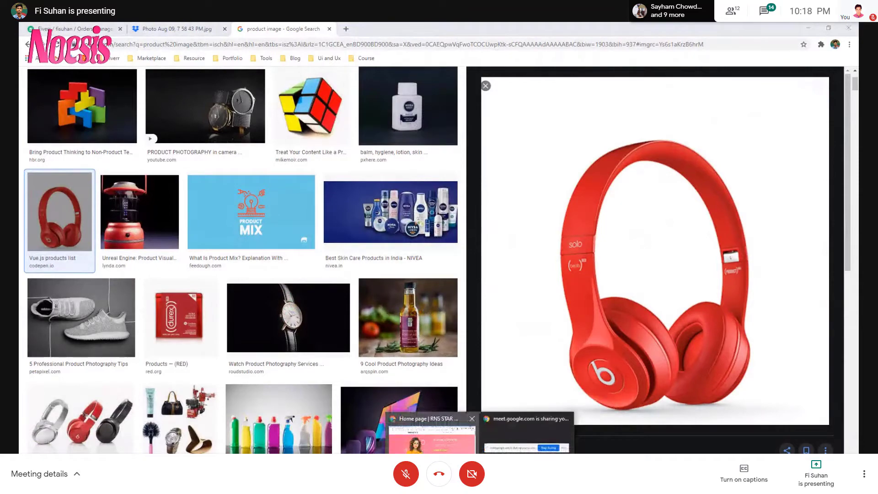
left_click(399, 425)
scroll(347, 234, "down", 5)
scroll(325, 227, "down", 10)
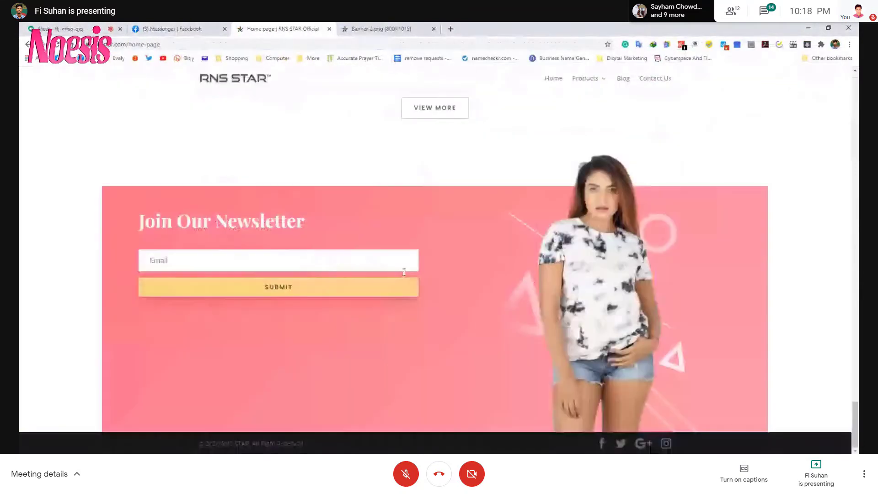
scroll(599, 322, "up", 4)
scroll(589, 229, "up", 3)
scroll(478, 363, "up", 3)
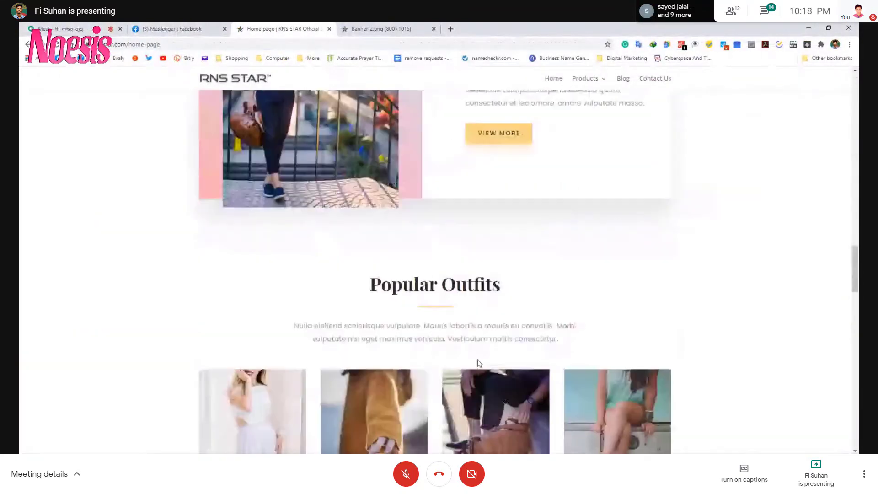
scroll(479, 363, "up", 3)
scroll(551, 291, "up", 2)
scroll(471, 252, "up", 2)
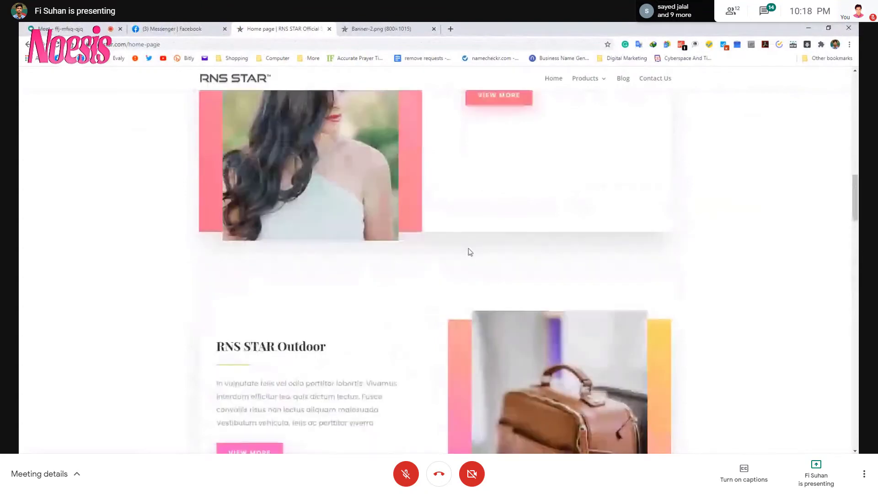
scroll(470, 252, "up", 5)
scroll(362, 214, "up", 3)
scroll(553, 216, "down", 4)
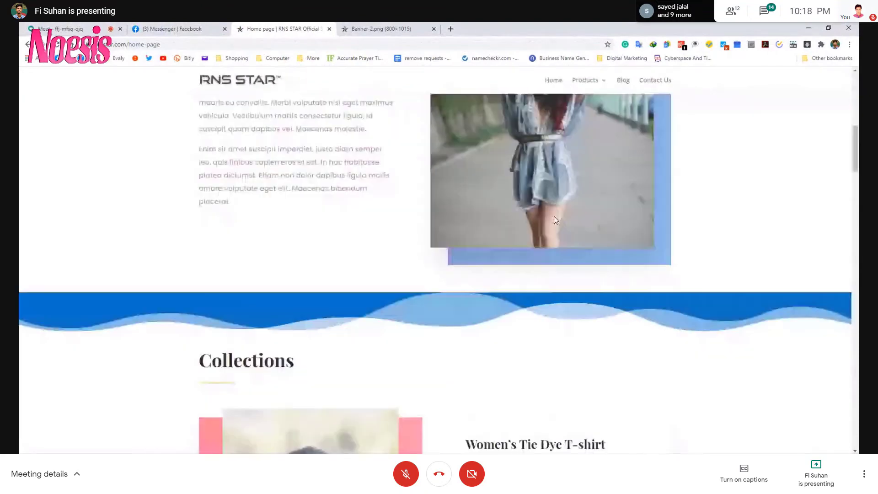
scroll(511, 206, "up", 2)
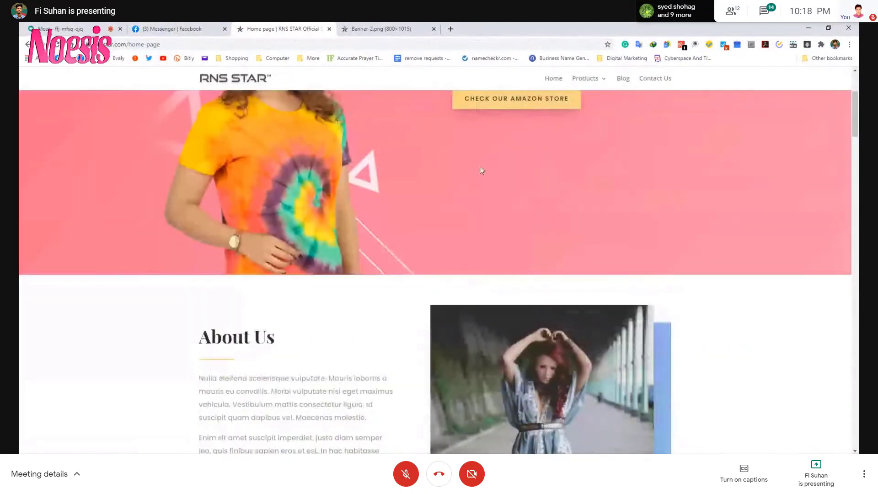
scroll(555, 327, "down", 10)
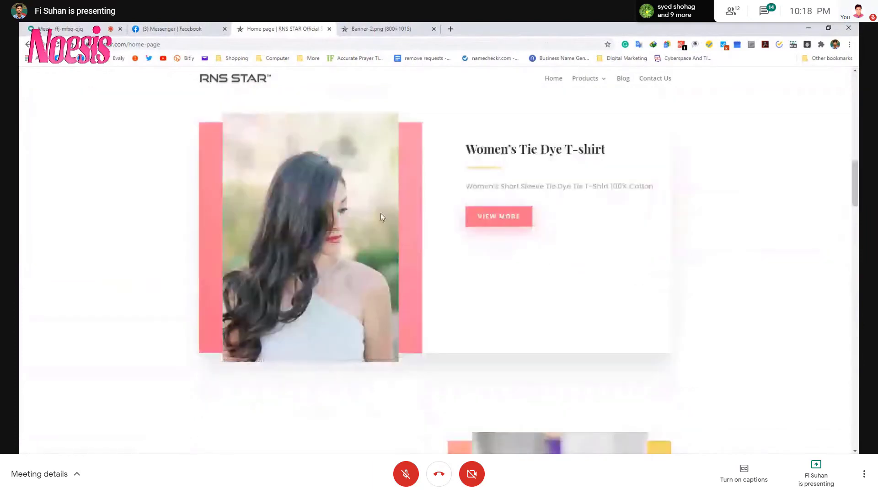
scroll(380, 213, "up", 5)
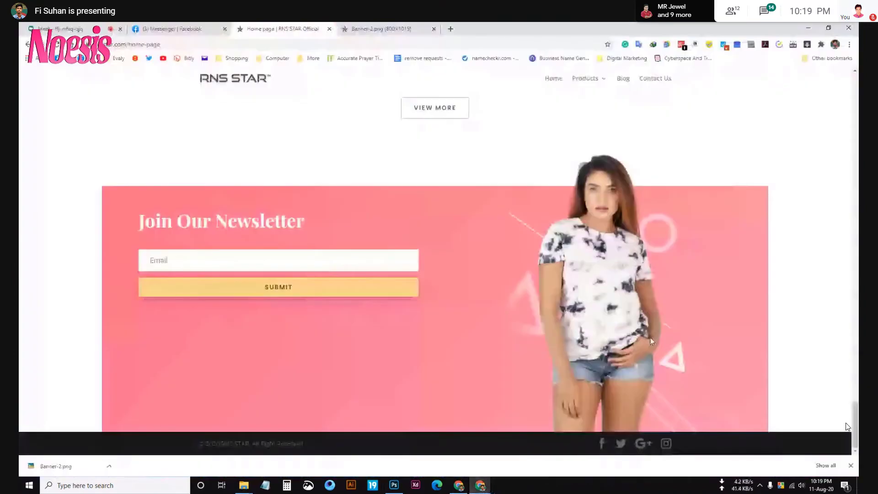
scroll(493, 289, "up", 5)
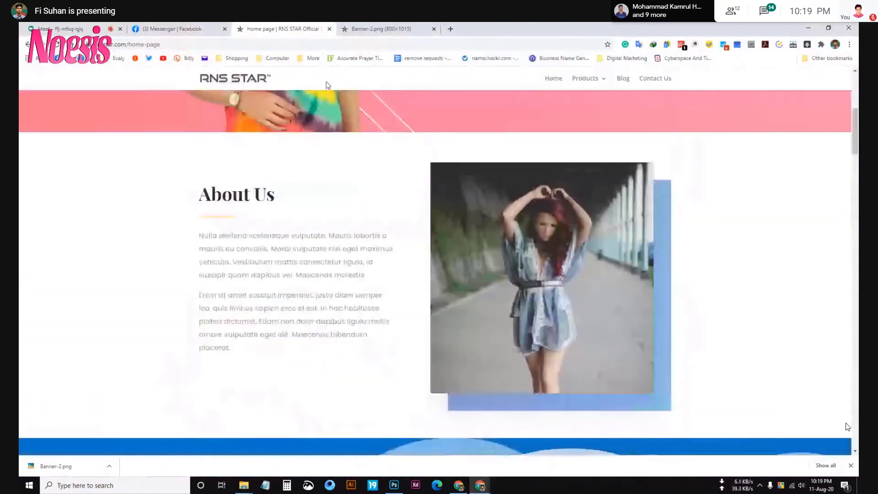
left_click(460, 487)
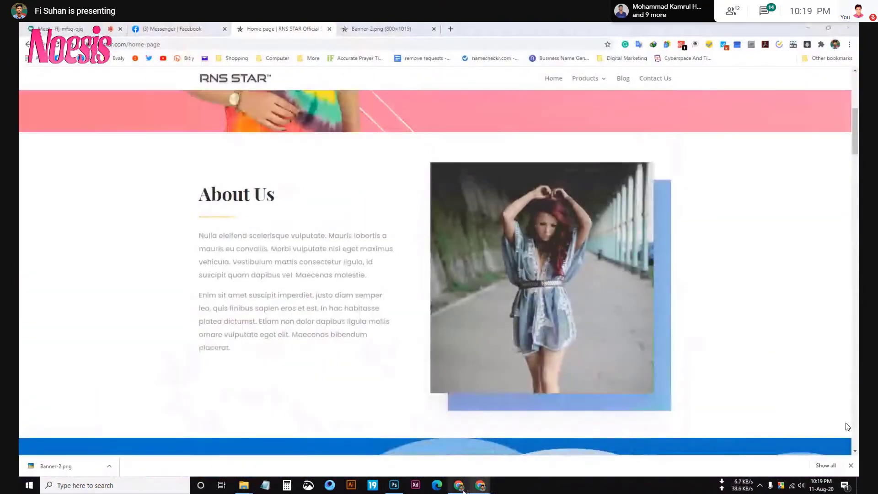
left_click(438, 467)
Open the Fiverr seller profile from the avatar menu, then exit Meet's full-screen view.
left_click(73, 30)
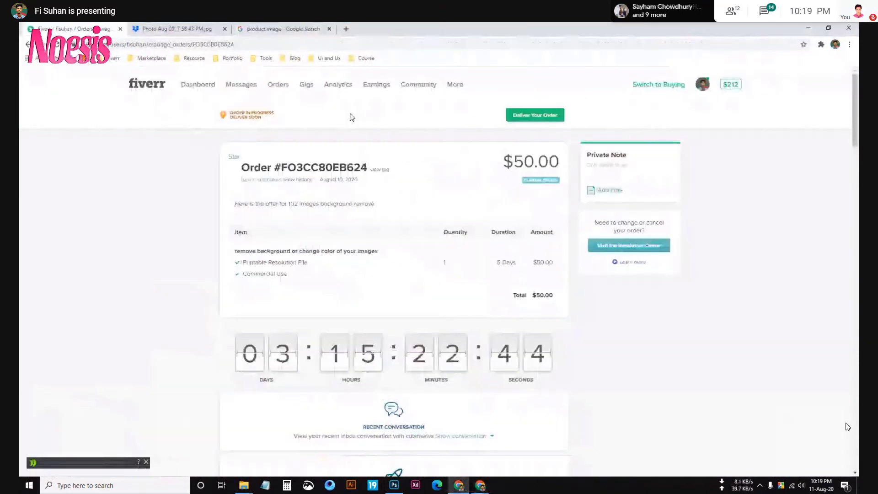
left_click(702, 84)
left_click(643, 110)
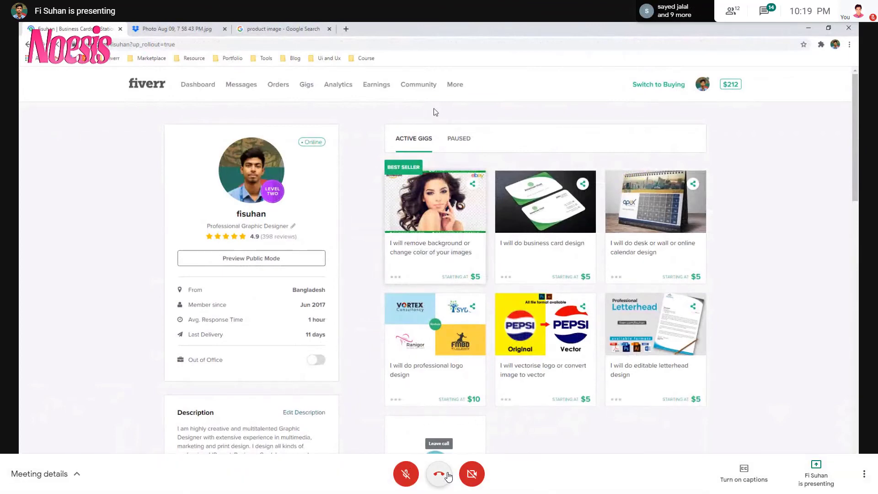
left_click(864, 474)
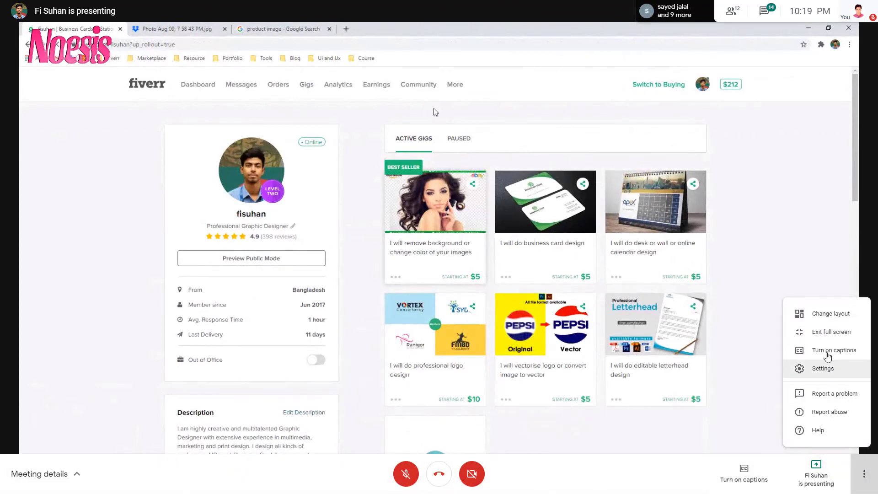
left_click(823, 332)
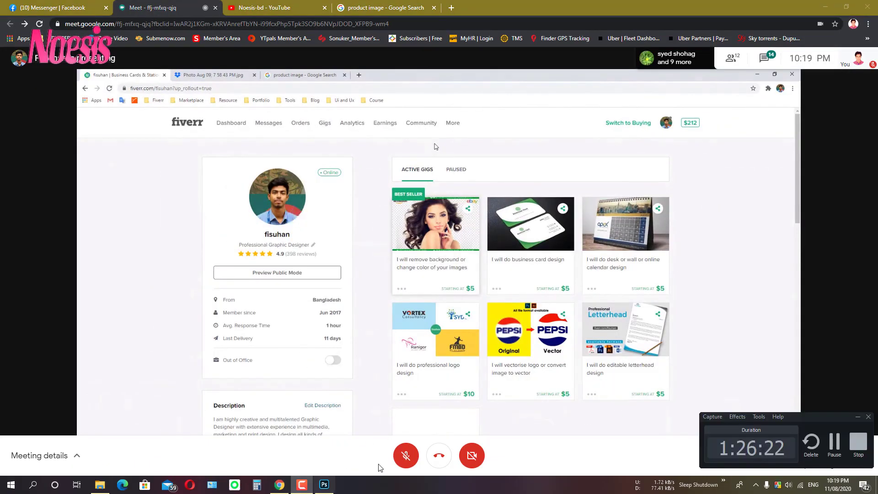